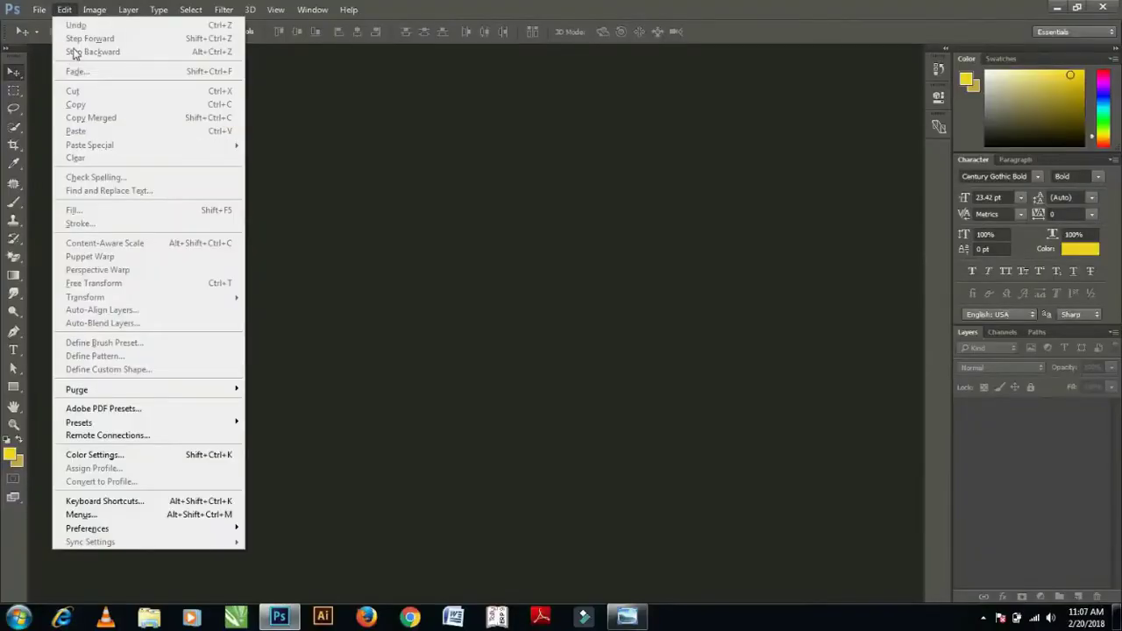
# - Create a custom 4 × 7 inch, 300 ppi white document named 'Banner'
pyautogui.click(16, 27)
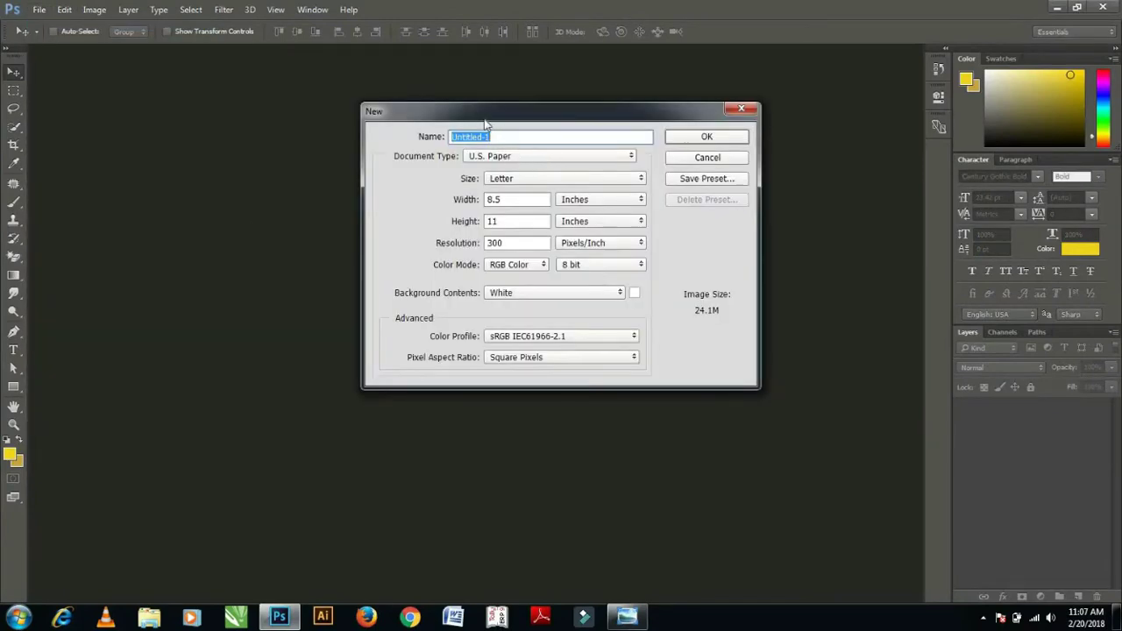
pyautogui.write('Banner')
pyautogui.click(510, 160)
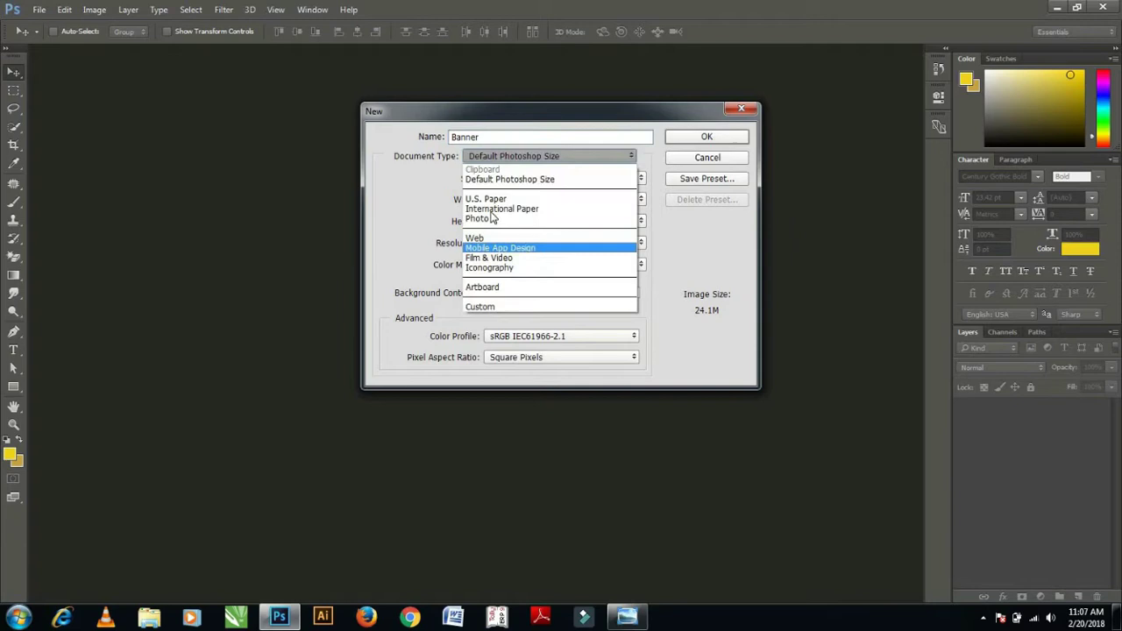
pyautogui.click(487, 311)
pyautogui.click(589, 225)
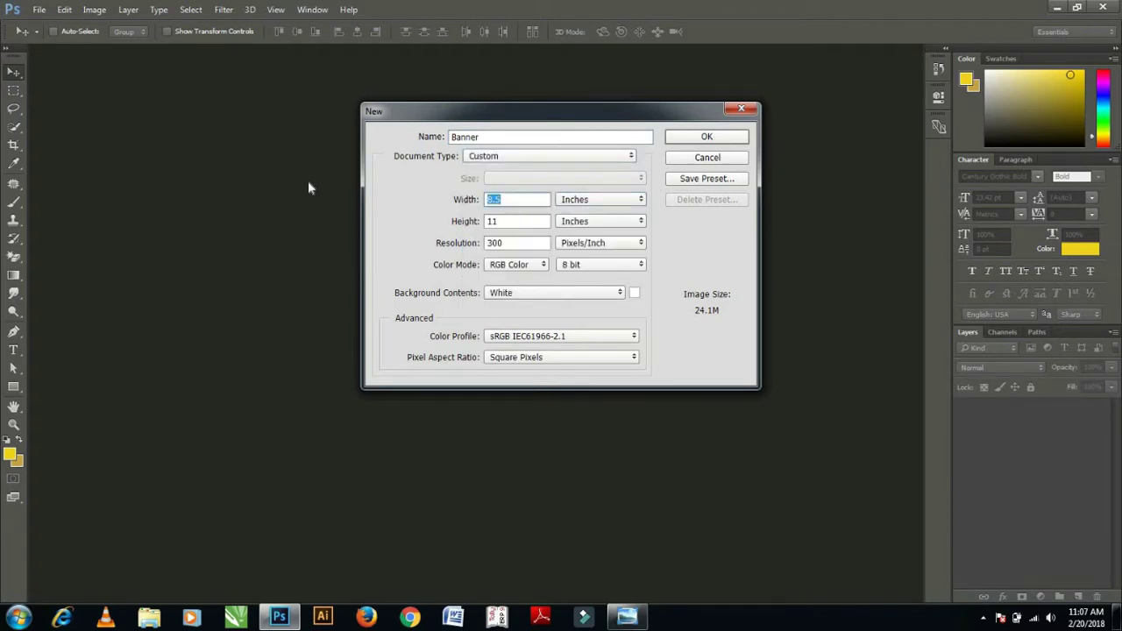
pyautogui.write('4')
pyautogui.press('Tab')
pyautogui.write('7')
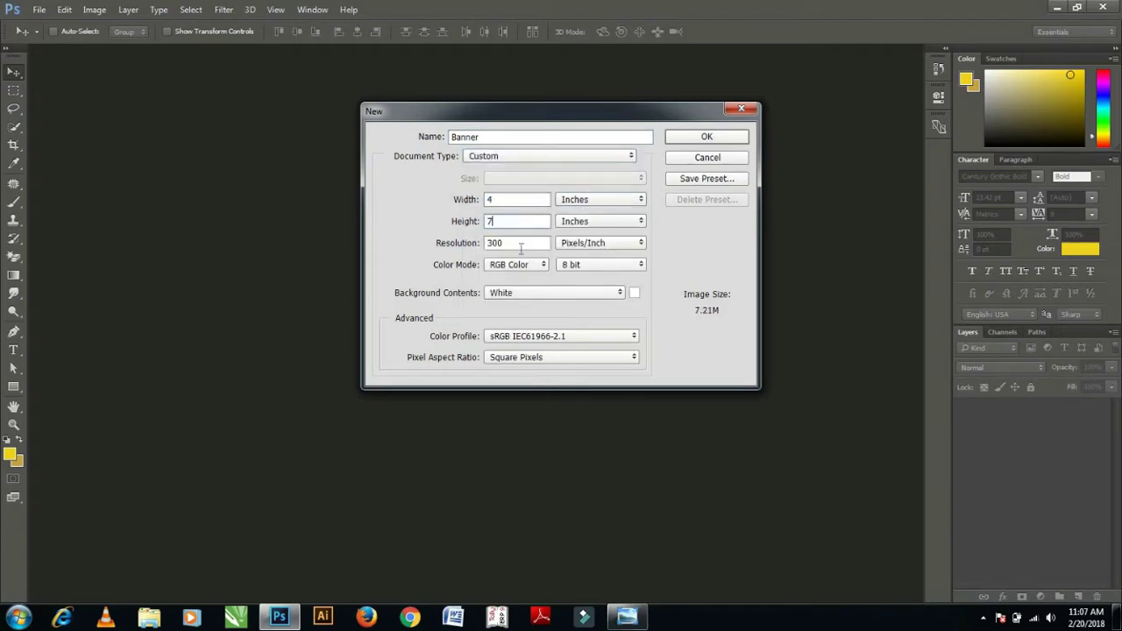
pyautogui.press('Tab')
pyautogui.click(705, 136)
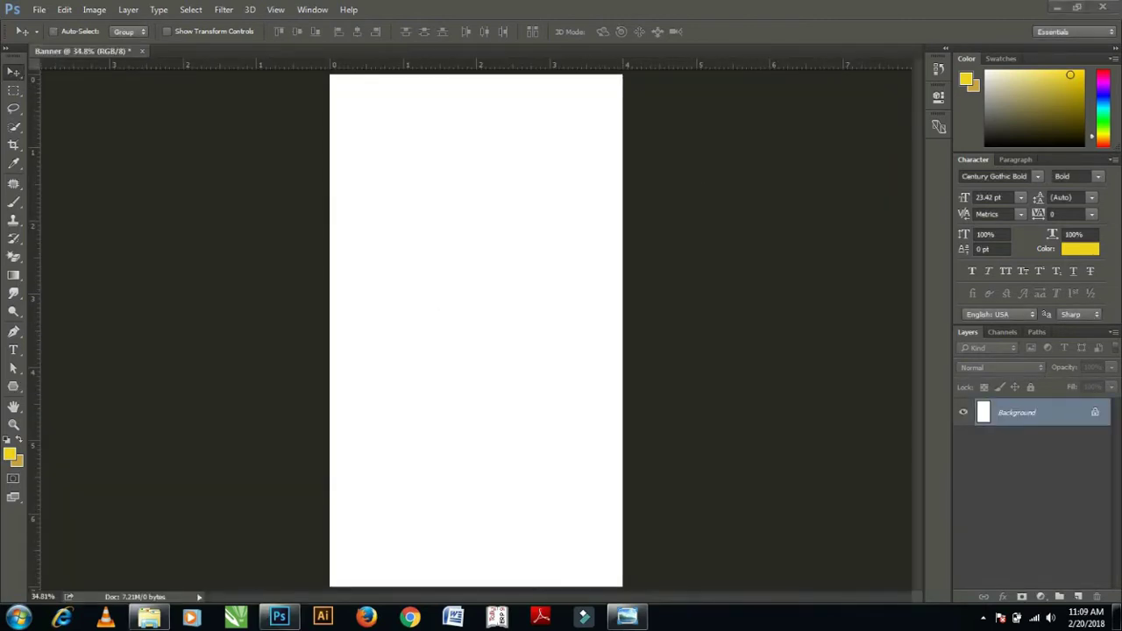
# - Set the foreground colour to #1d2228 and fill the Background layer with it
pyautogui.click(9, 454)
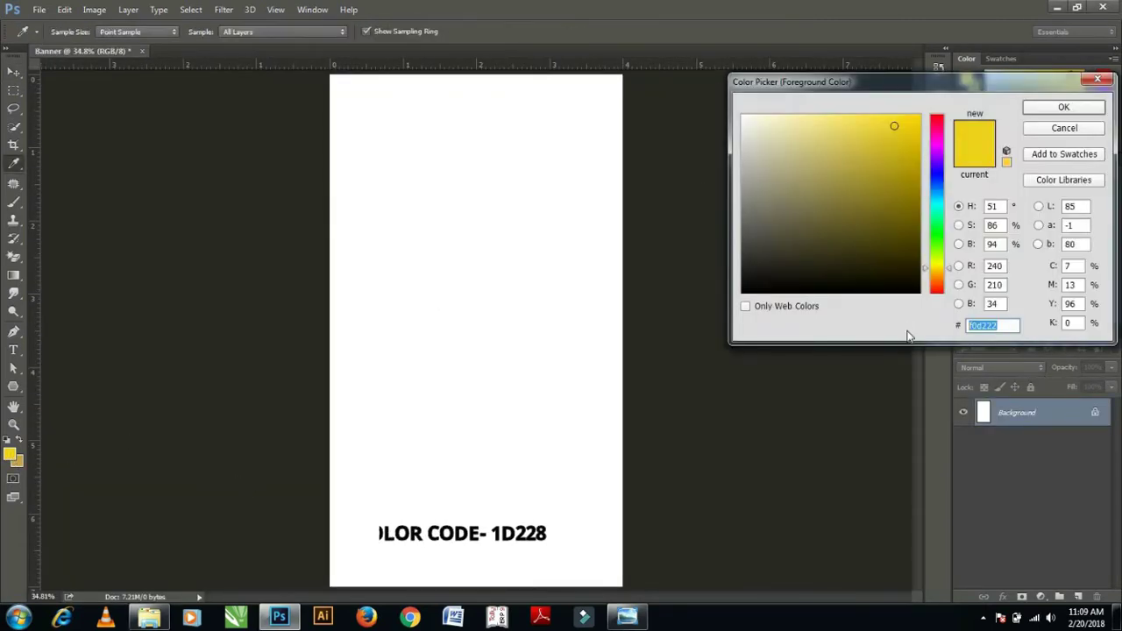
pyautogui.write('1d2228')
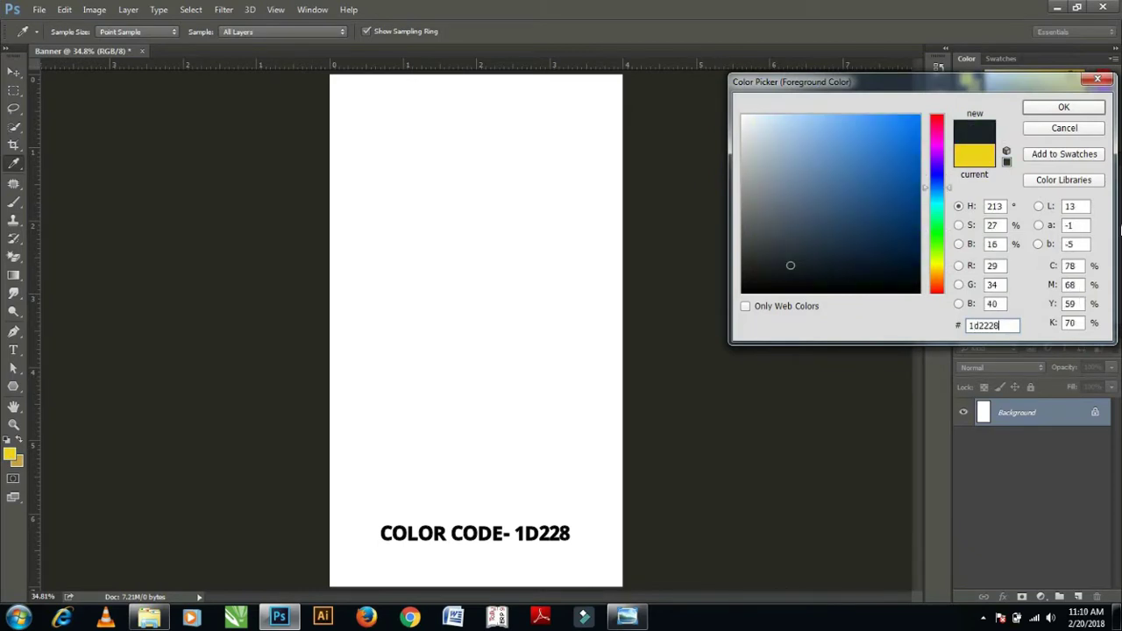
pyautogui.click(1065, 107)
pyautogui.hotkey('alt', 'BackSpace')
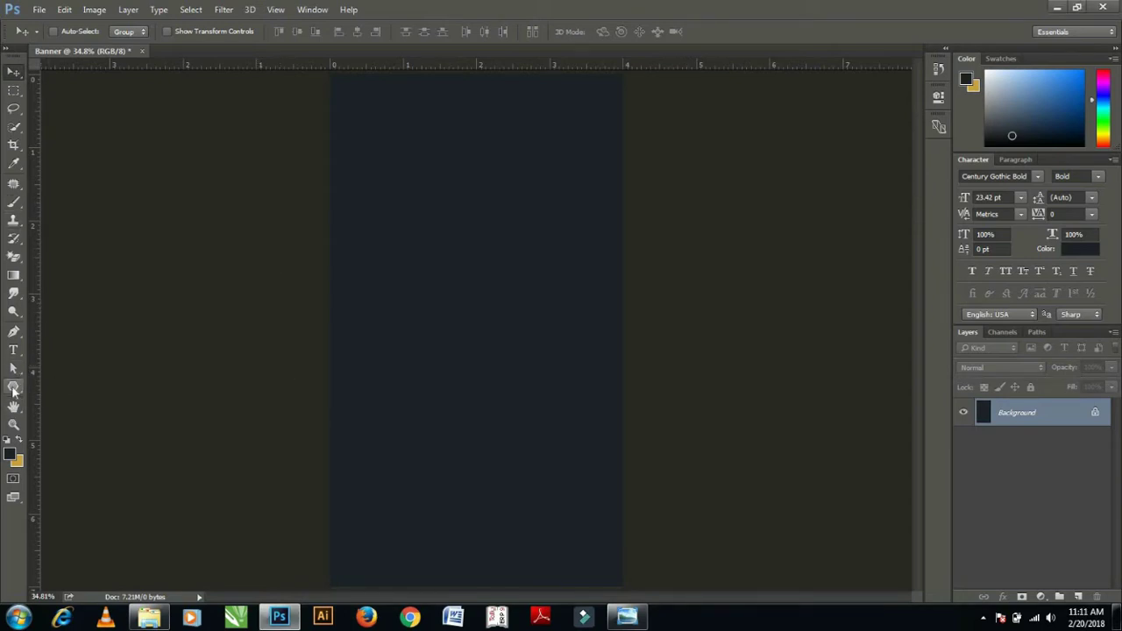
pyautogui.click(13, 386)
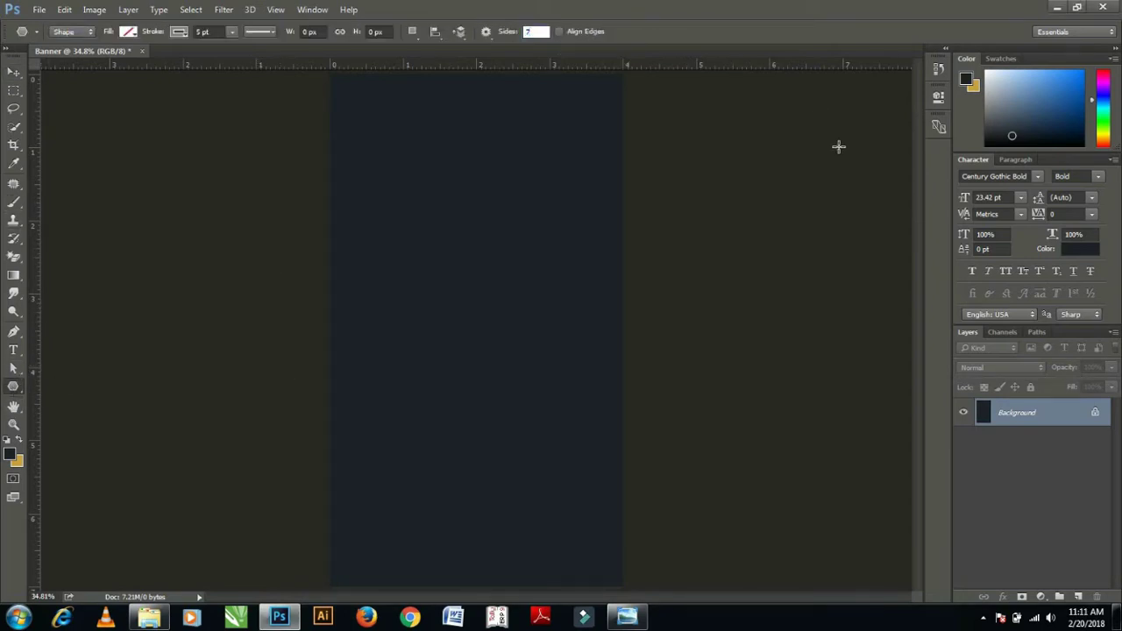
# - Draw a seven-sided polygon and scale it large, half off the banner's right edge
pyautogui.click(480, 287)
pyautogui.press('Return')
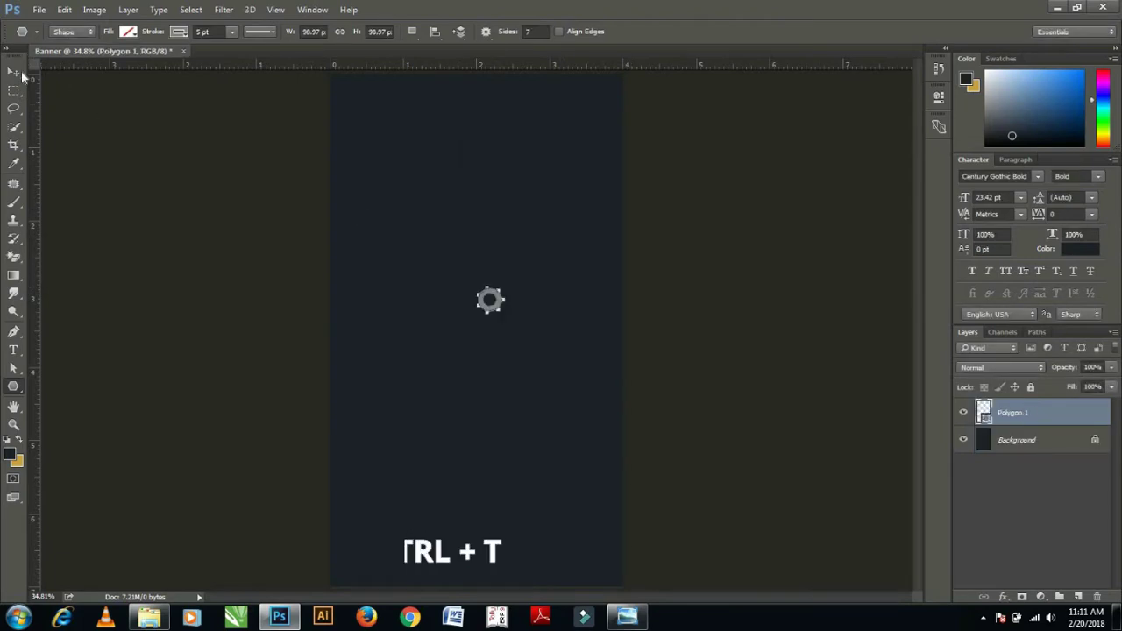
pyautogui.hotkey('ctrl', 't')
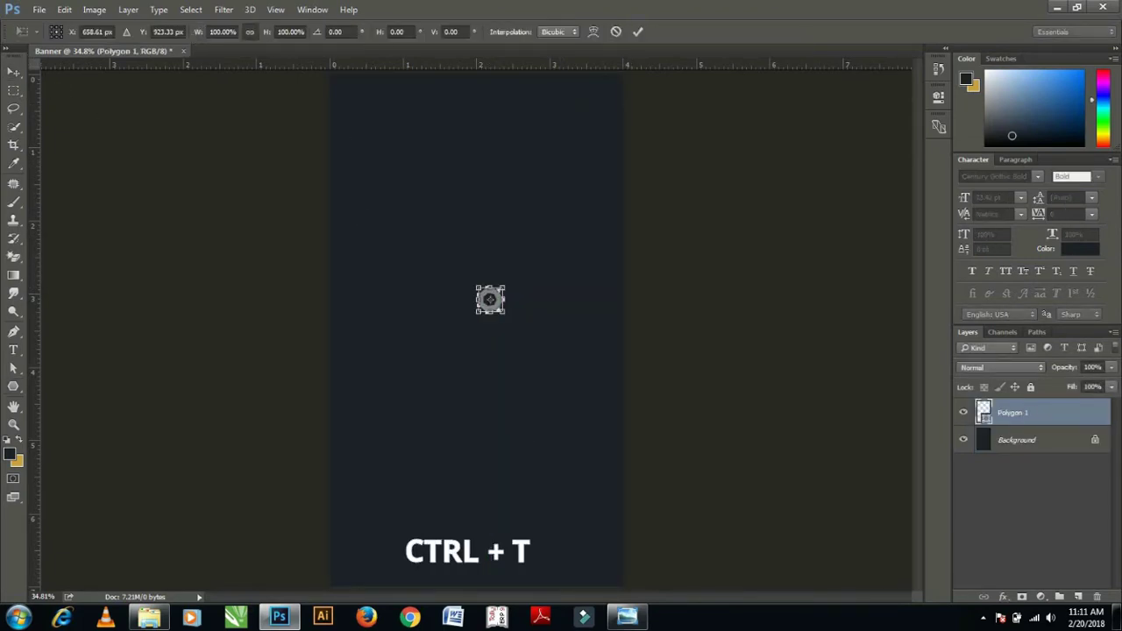
pyautogui.moveTo(200, 32)
pyautogui.mouseDown()
pyautogui.moveTo(538, 71)
pyautogui.moveTo(756, 70)
pyautogui.mouseUp()
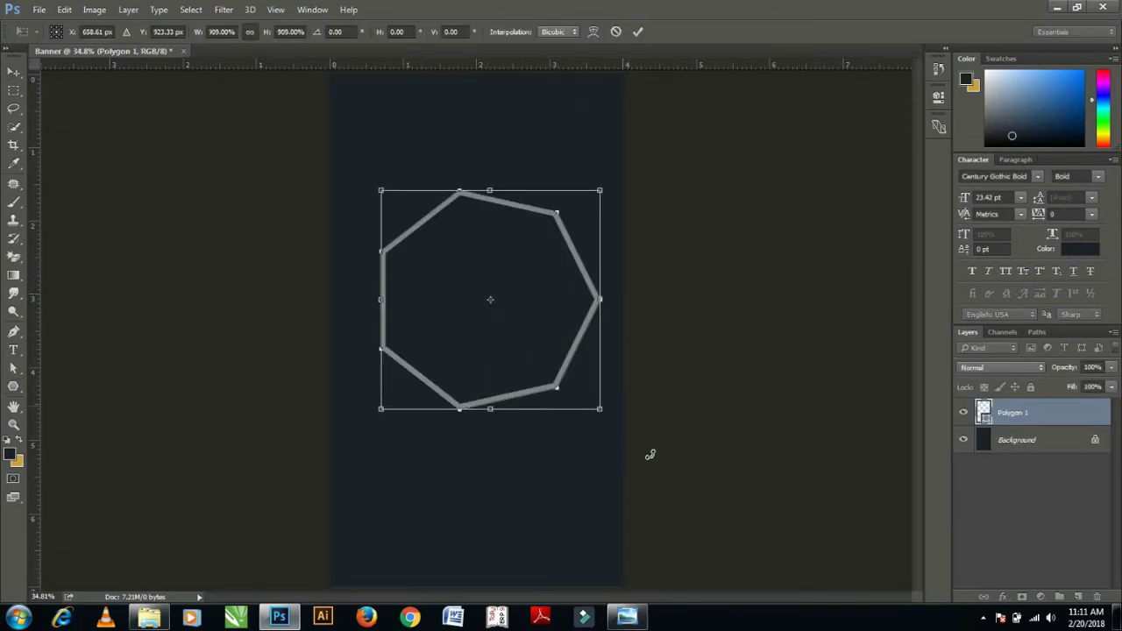
pyautogui.moveTo(646, 453); pyautogui.dragTo(659, 408)
pyautogui.moveTo(520, 354); pyautogui.dragTo(682, 386)
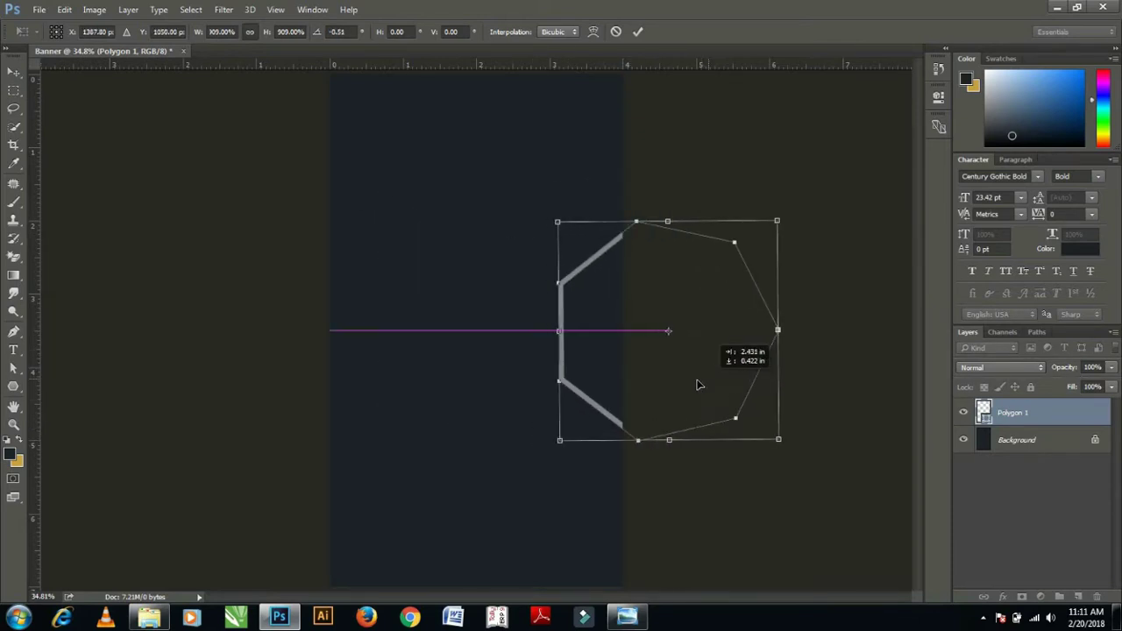
pyautogui.moveTo(194, 33); pyautogui.dragTo(382, 35)
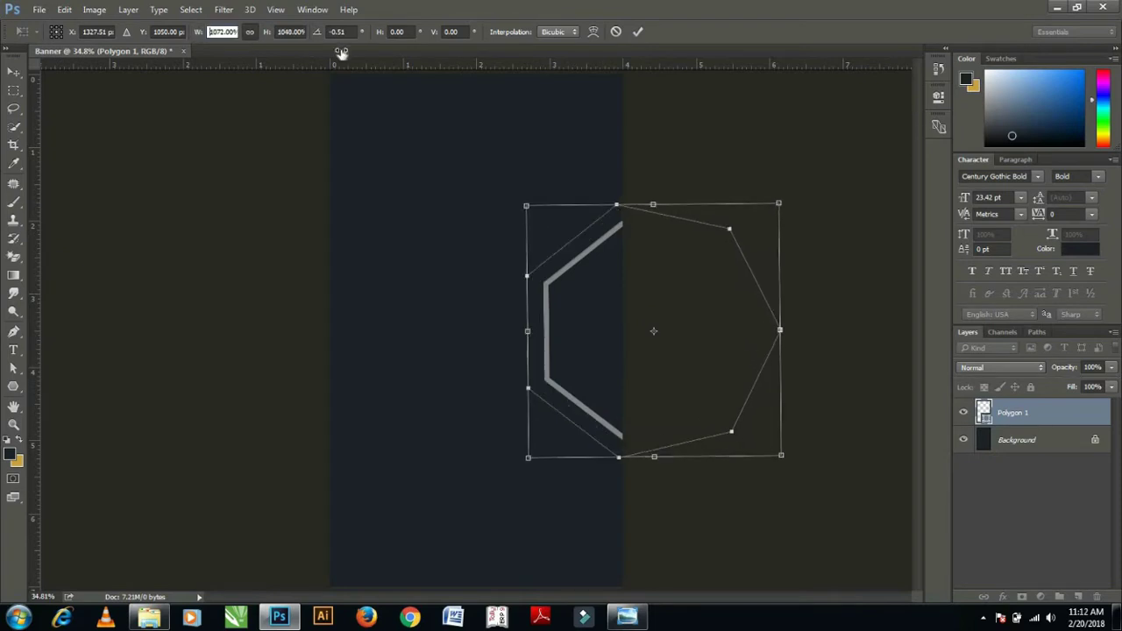
pyautogui.moveTo(592, 390); pyautogui.dragTo(606, 384)
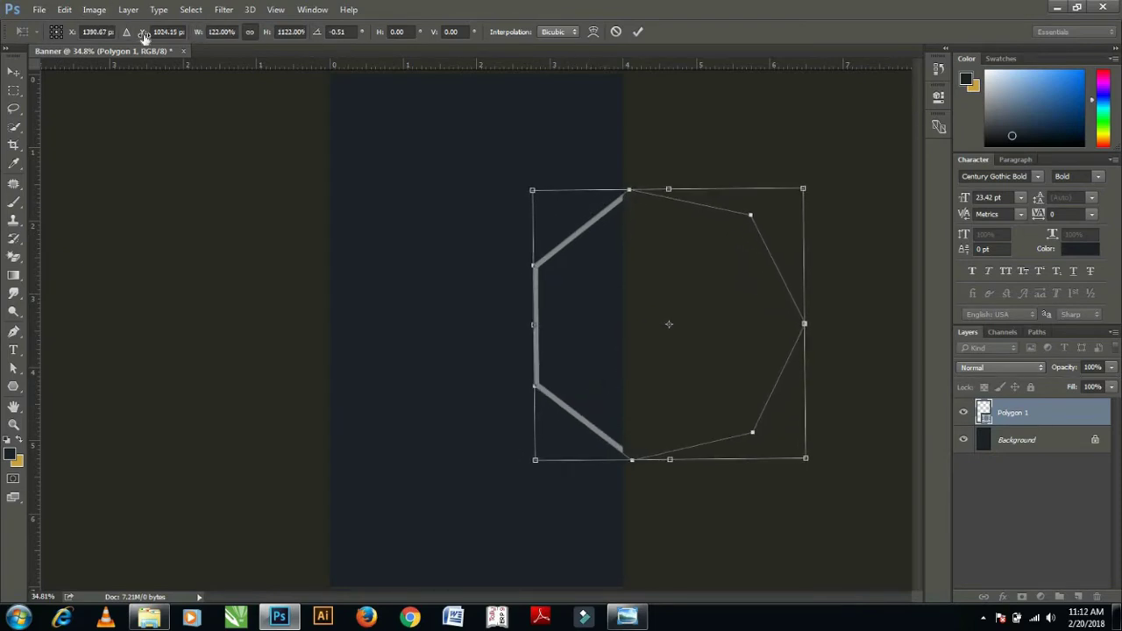
pyautogui.hotkey('ctrl', 'z')
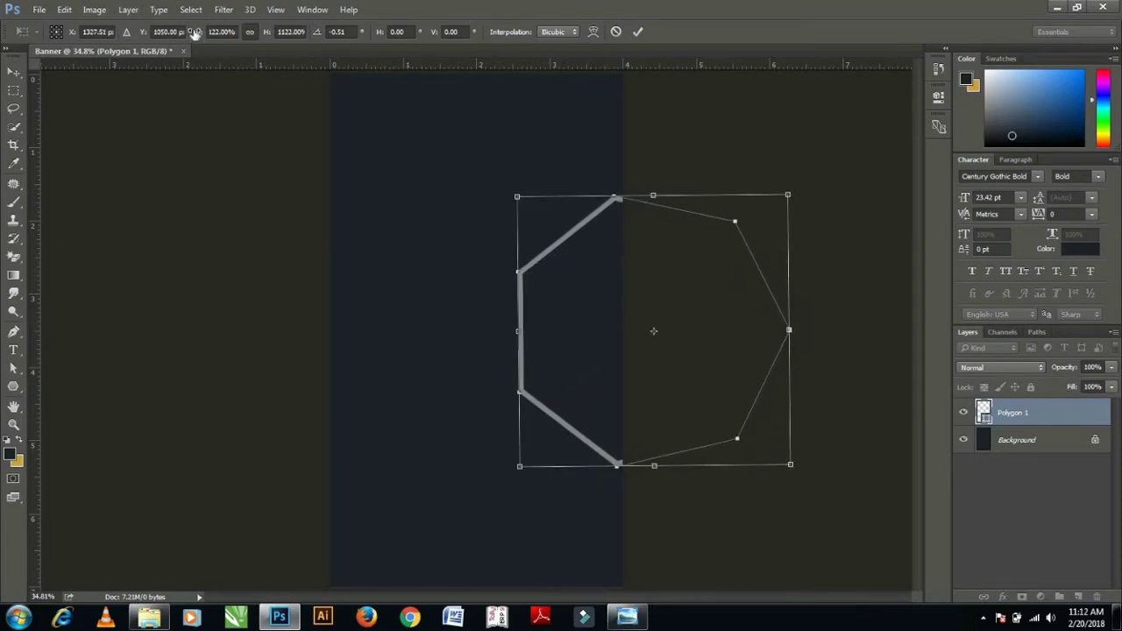
pyautogui.moveTo(195, 32); pyautogui.dragTo(235, 35)
pyautogui.moveTo(622, 356); pyautogui.dragTo(634, 351)
pyautogui.press('Return')
pyautogui.click(937, 96)
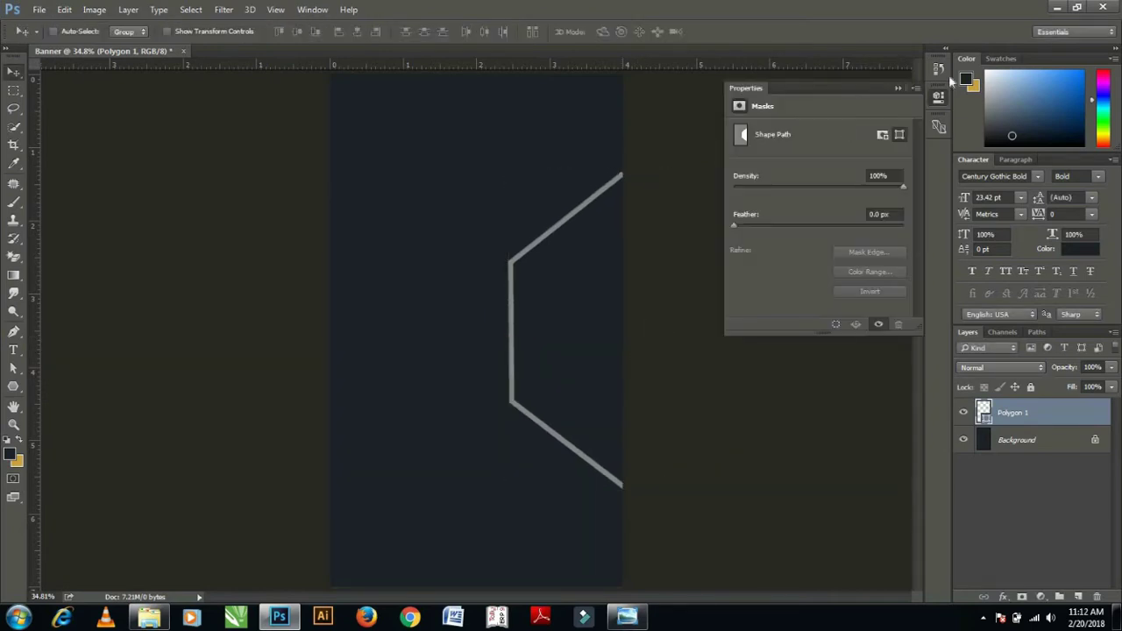
# - Give the polygon no stroke and a yellow #efc413 fill
pyautogui.click(13, 368)
pyautogui.click(234, 31)
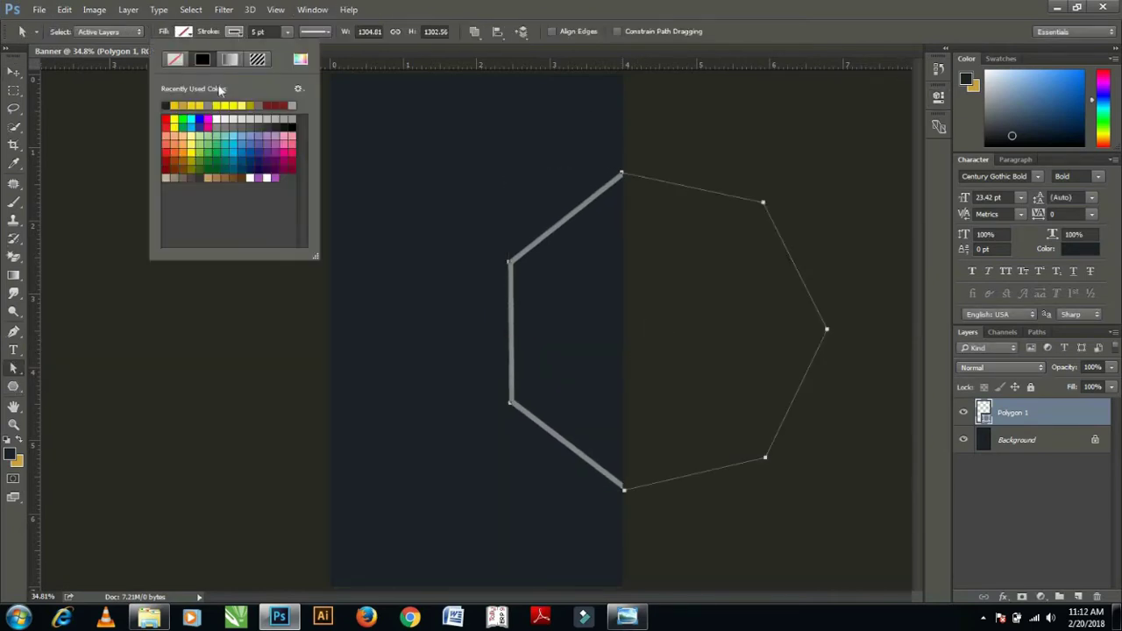
pyautogui.click(201, 45)
pyautogui.click(184, 31)
pyautogui.click(249, 58)
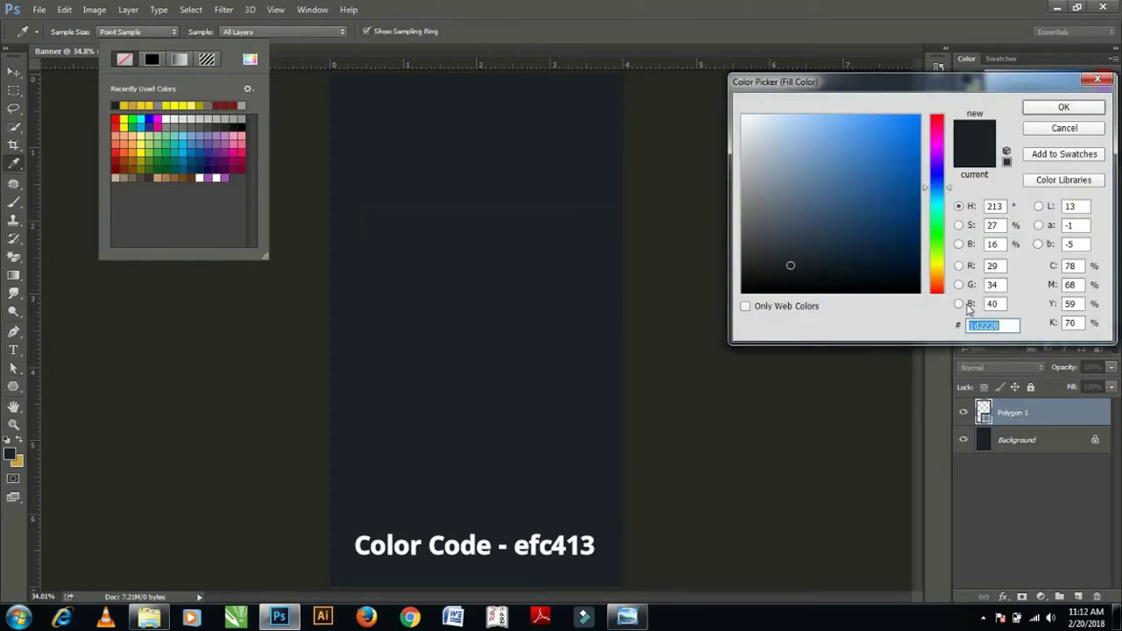
pyautogui.write('efc')
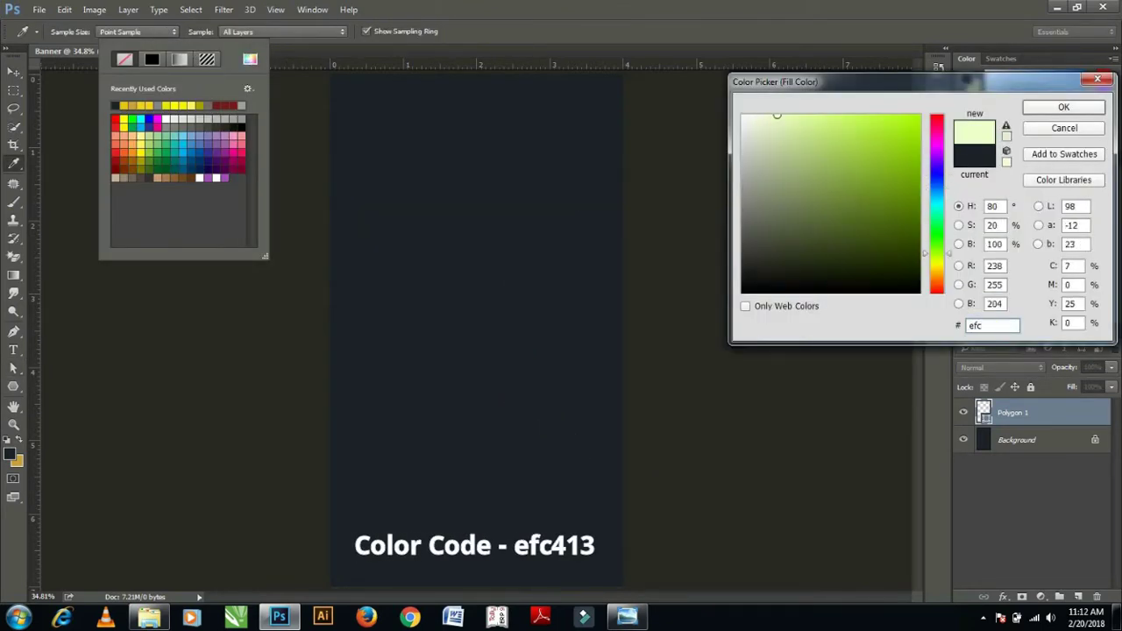
pyautogui.write('413')
pyautogui.click(1047, 109)
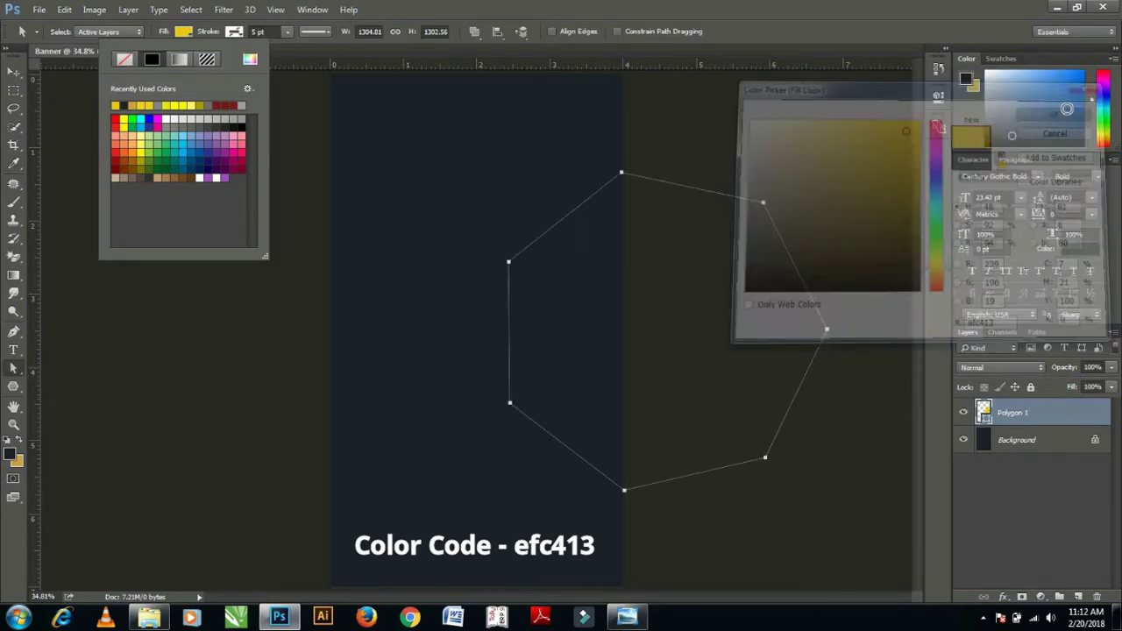
# - Duplicate the yellow polygon and nudge the copy slightly upward
pyautogui.press('v')
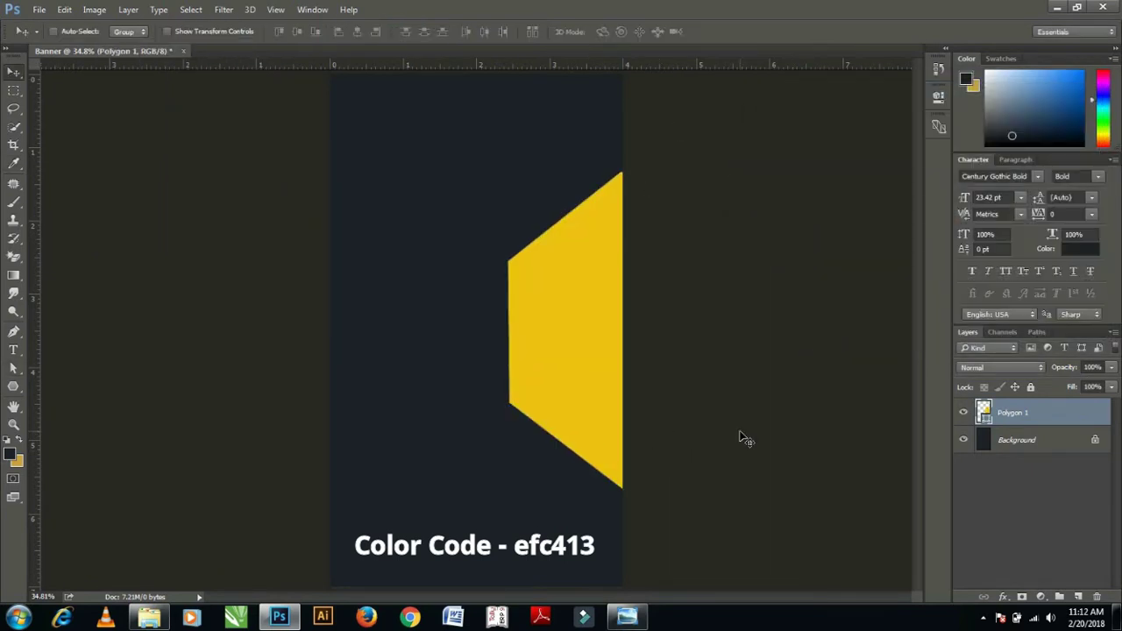
pyautogui.moveTo(613, 348); pyautogui.dragTo(615, 357)
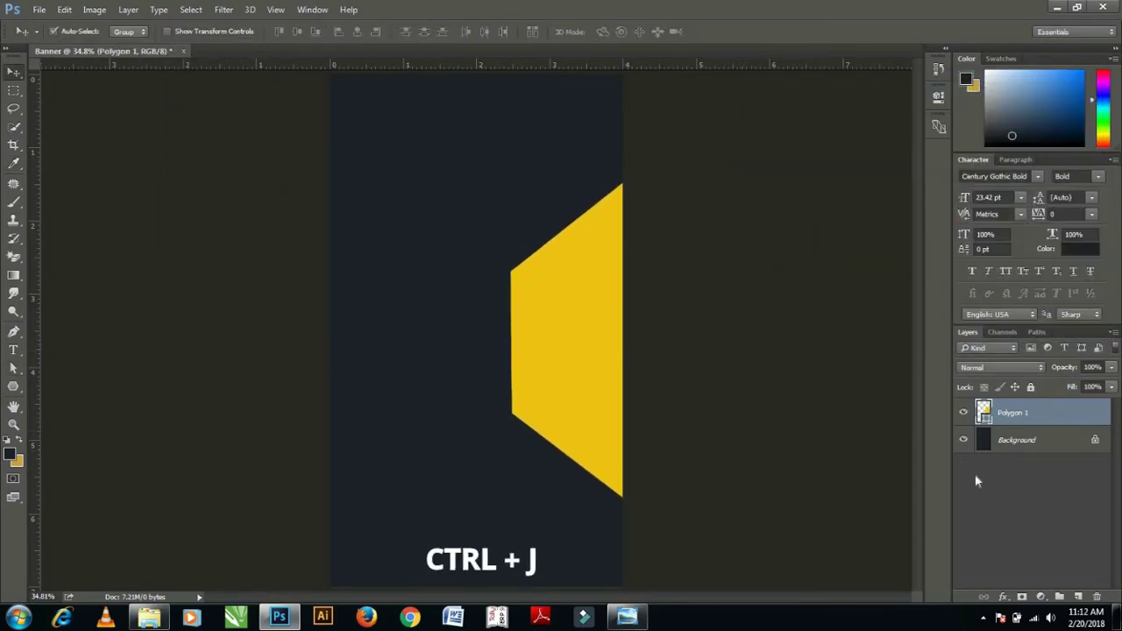
pyautogui.hotkey('ctrl', 'j')
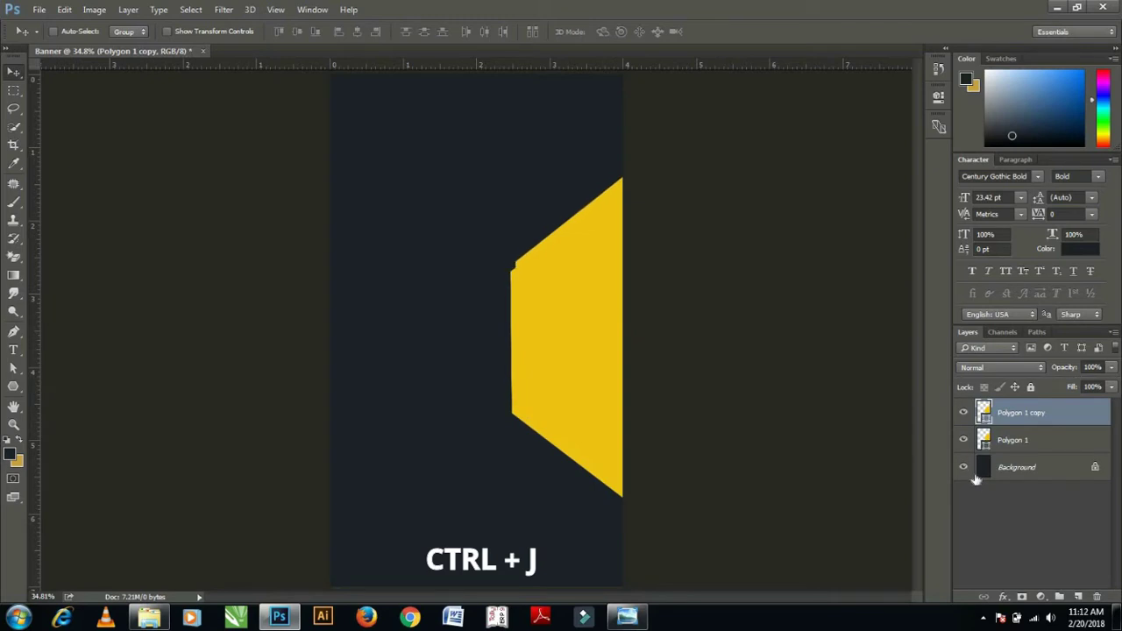
pyautogui.hotkey('shift', 'Up')
pyautogui.hotkey('shift', 'Right')
pyautogui.hotkey('shift', 'Up')
pyautogui.hotkey('shift', 'Up')
pyautogui.hotkey('shift', 'Up')
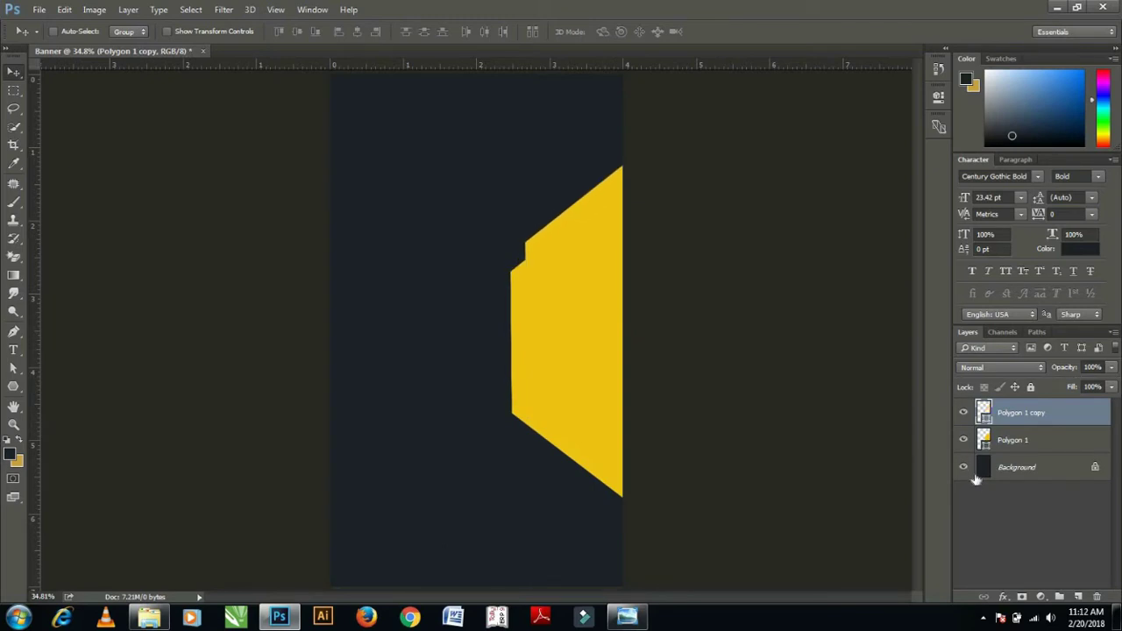
pyautogui.moveTo(577, 294); pyautogui.dragTo(571, 298)
# - Fill the copy with gold #c9a342, move it below Polygon 1 and nudge it up-left
pyautogui.click(18, 461)
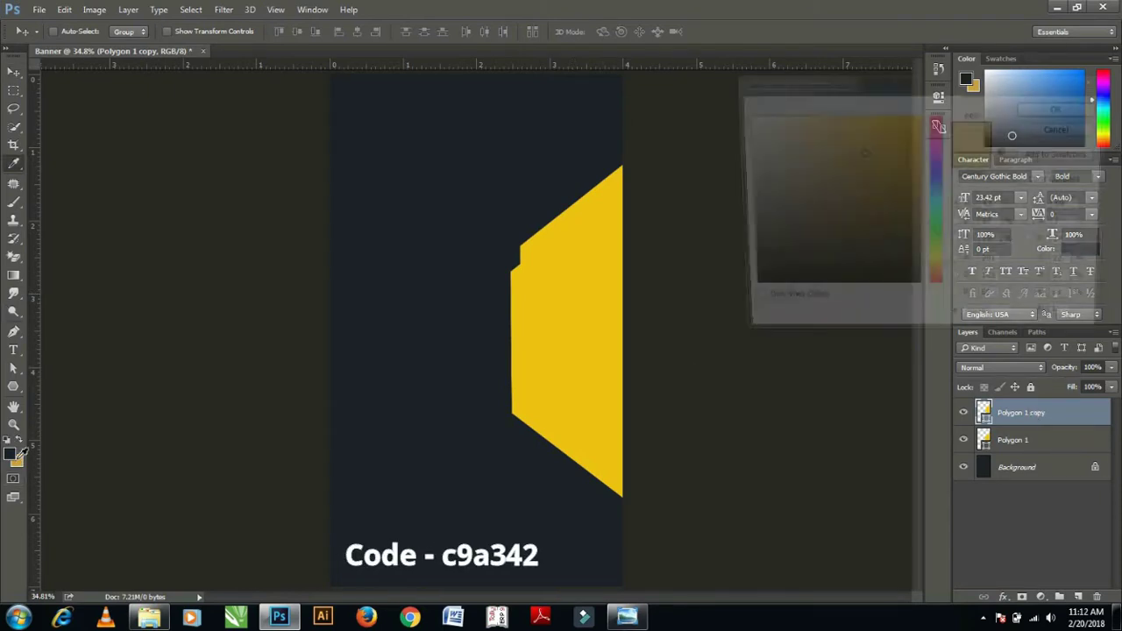
pyautogui.moveTo(1003, 325); pyautogui.dragTo(849, 316)
pyautogui.hotkey('ctrl', 'c')
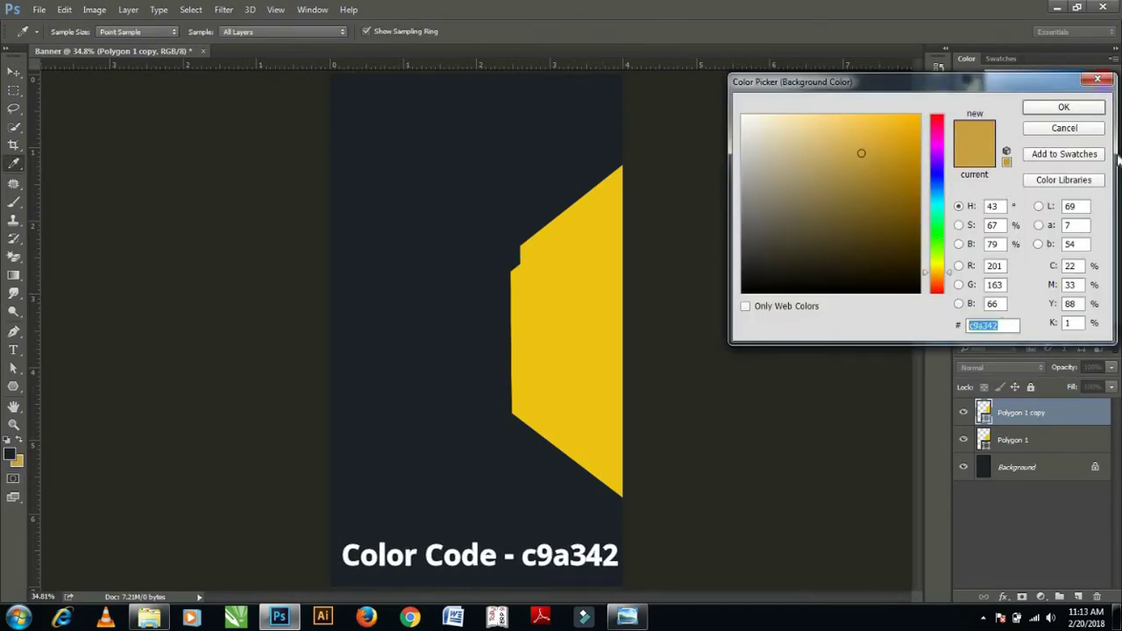
pyautogui.click(1063, 128)
pyautogui.doubleClick(984, 412)
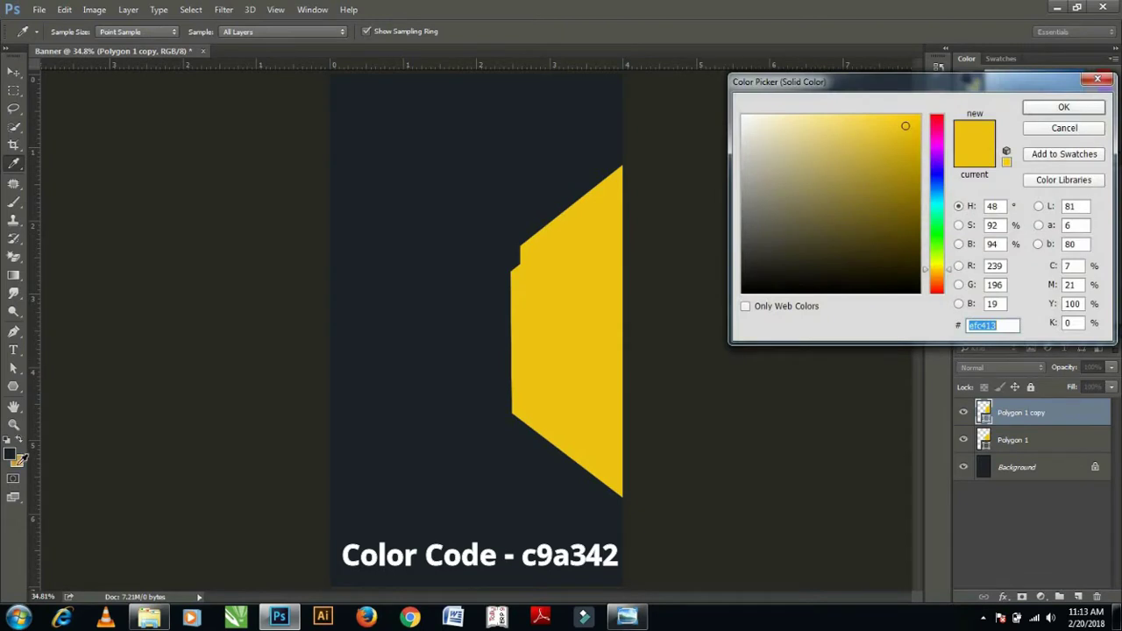
pyautogui.hotkey('ctrl', 'v')
pyautogui.click(1063, 107)
pyautogui.moveTo(1022, 410)
pyautogui.mouseDown()
pyautogui.moveTo(1021, 440)
pyautogui.moveTo(1032, 441)
pyautogui.mouseUp()
pyautogui.press('Left')
pyautogui.press('Left')
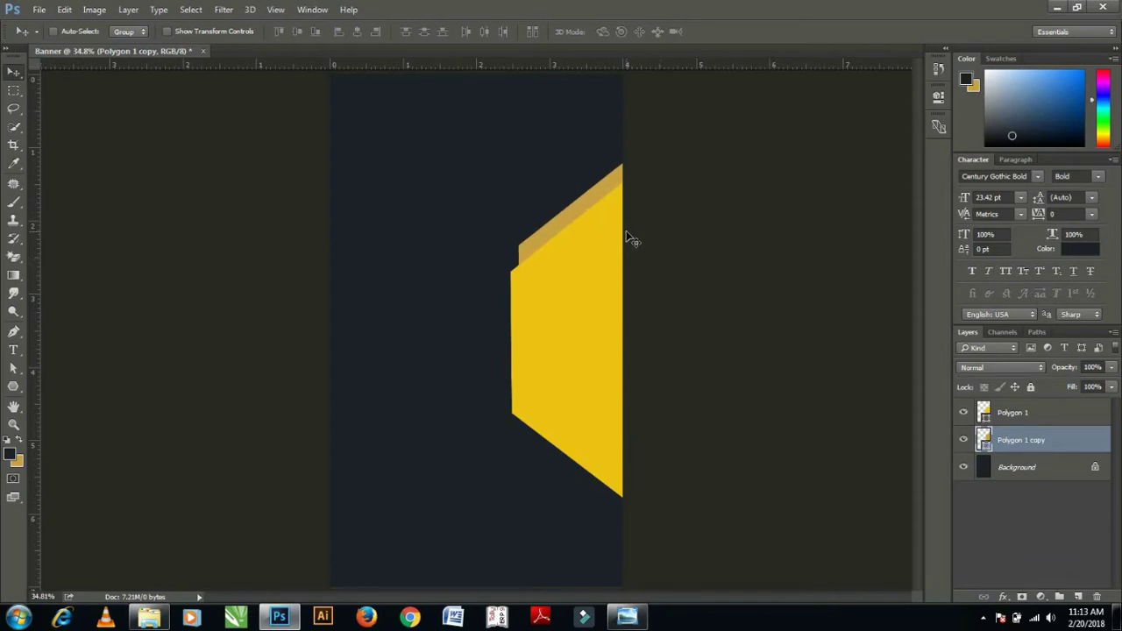
pyautogui.press('Up')
pyautogui.press('Up')
# - Draw a rectangle, shrink it to 20% and move the small square toward the top left
pyautogui.rightClick(13, 386)
pyautogui.click(75, 381)
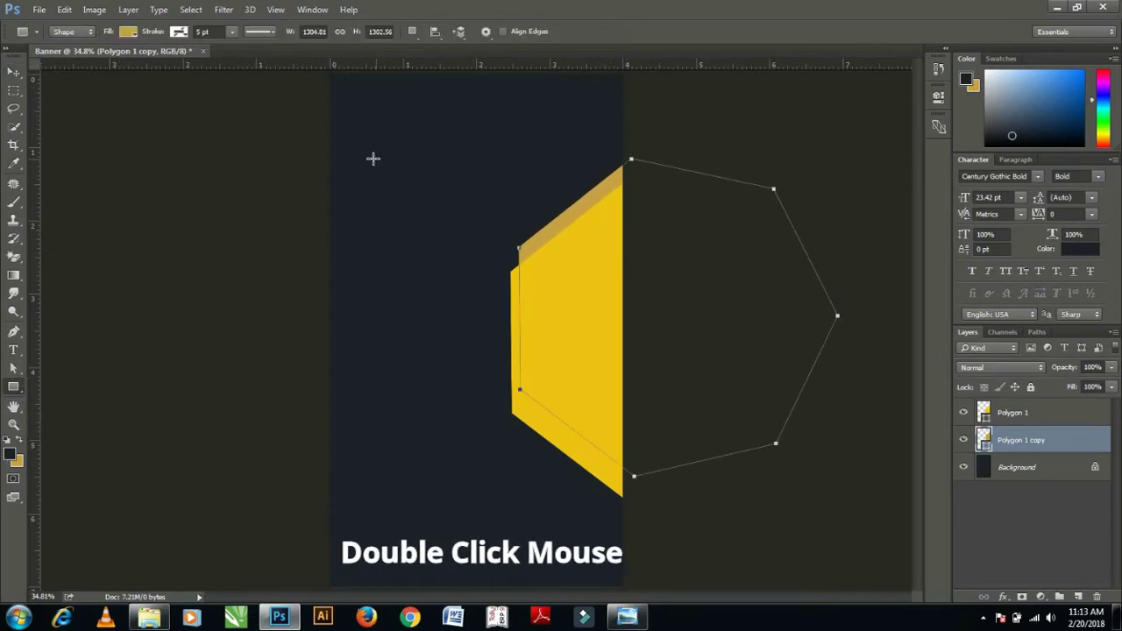
pyautogui.click(420, 162)
pyautogui.press('Return')
pyautogui.click(896, 89)
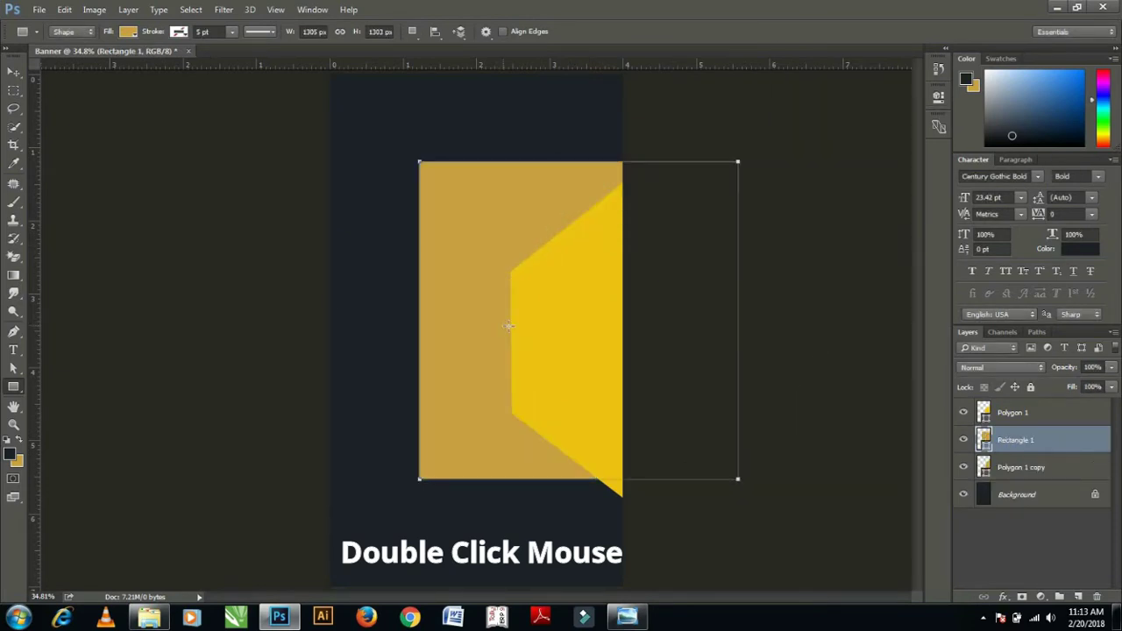
pyautogui.click(13, 73)
pyautogui.hotkey('ctrl', 't')
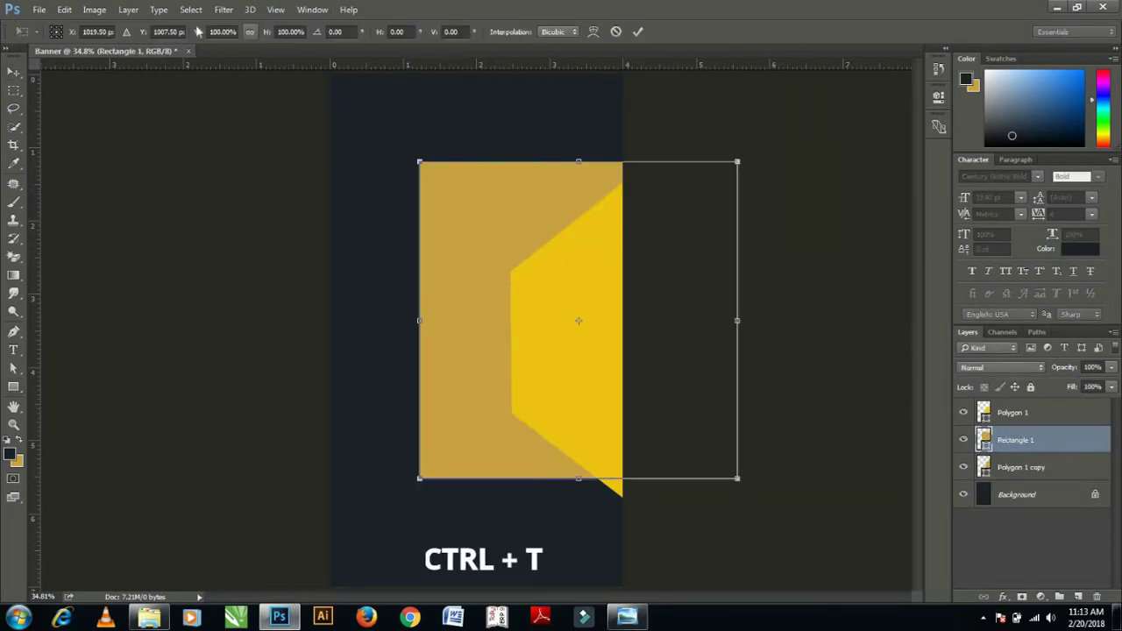
pyautogui.write('20')
pyautogui.press('Return')
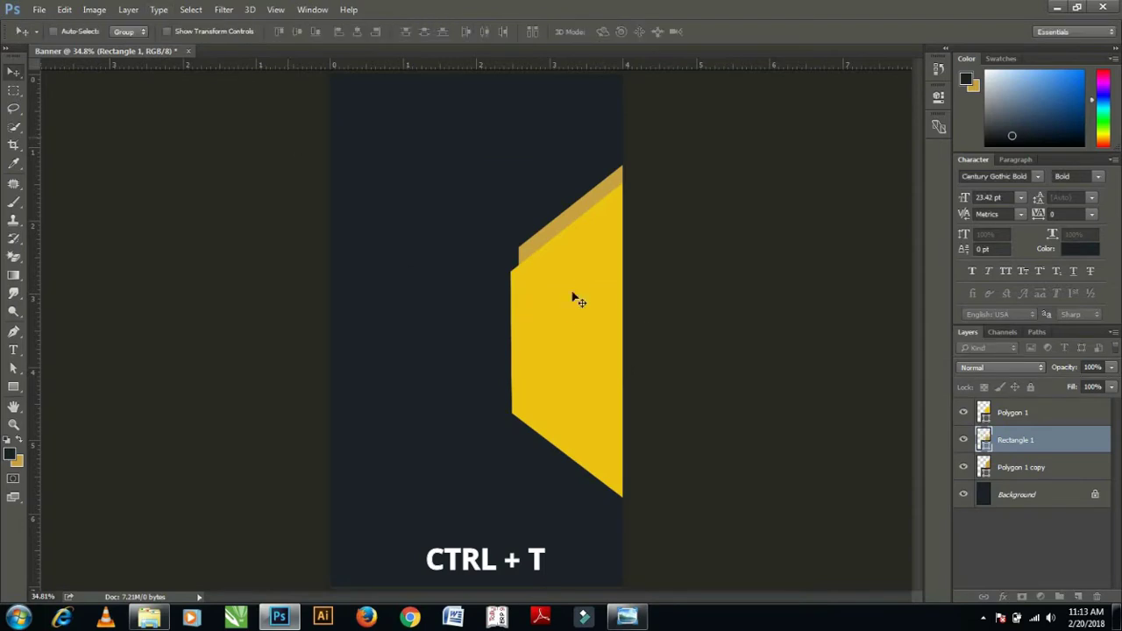
pyautogui.moveTo(484, 261)
pyautogui.mouseDown()
pyautogui.moveTo(357, 138)
pyautogui.moveTo(320, 117)
pyautogui.mouseUp()
# - Fill the square yellow, rotate it 45° and move it to the banner's top edge
pyautogui.doubleClick(983, 439)
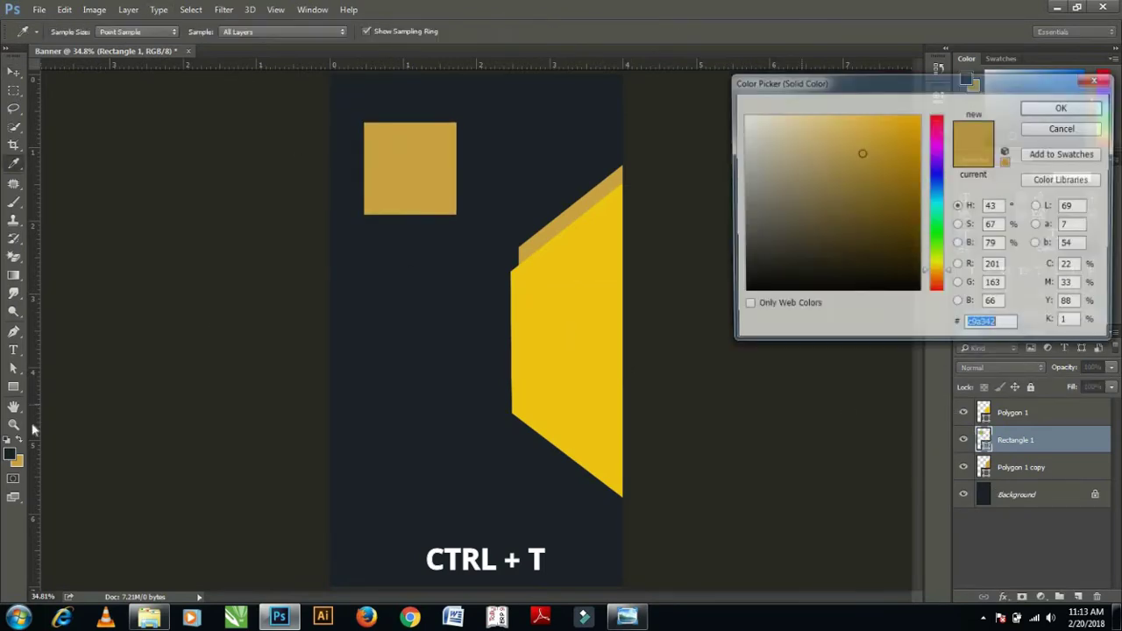
pyautogui.click(584, 325)
pyautogui.click(1021, 96)
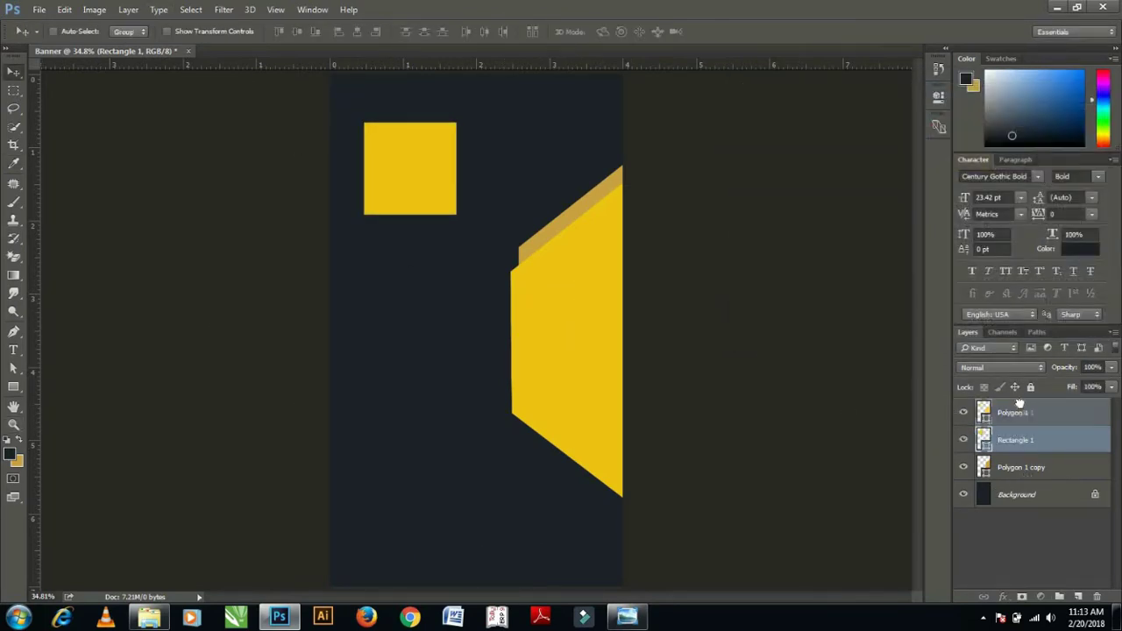
pyautogui.moveTo(1022, 448); pyautogui.dragTo(1022, 410)
pyautogui.hotkey('ctrl', 't')
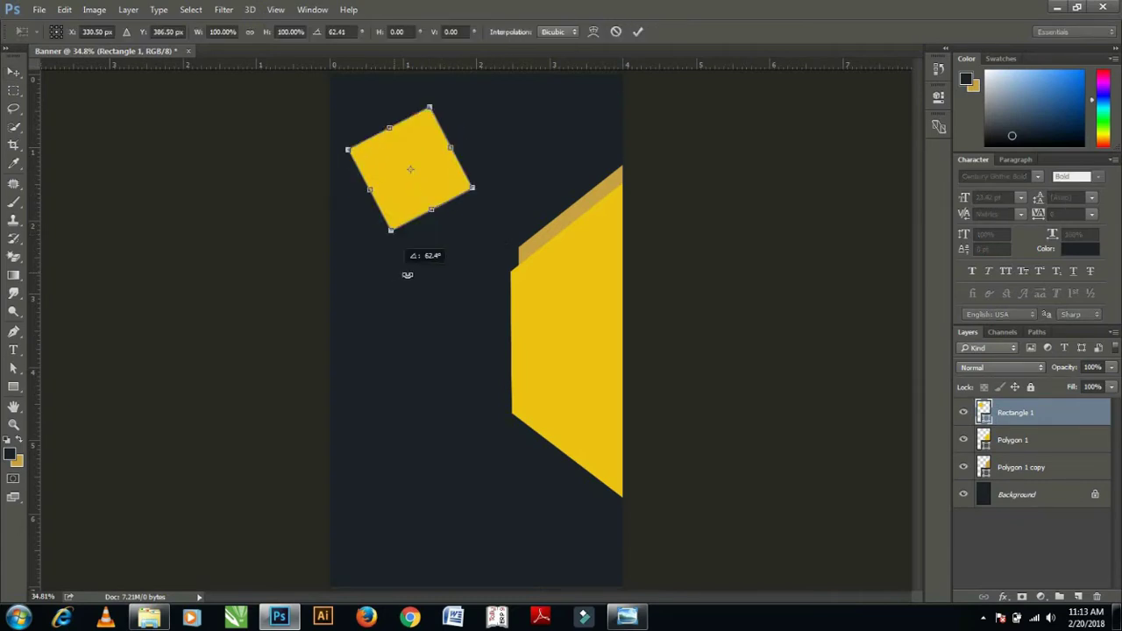
pyautogui.moveTo(497, 230); pyautogui.dragTo(418, 272)
pyautogui.doubleClick(419, 198)
pyautogui.moveTo(419, 198); pyautogui.dragTo(402, 86)
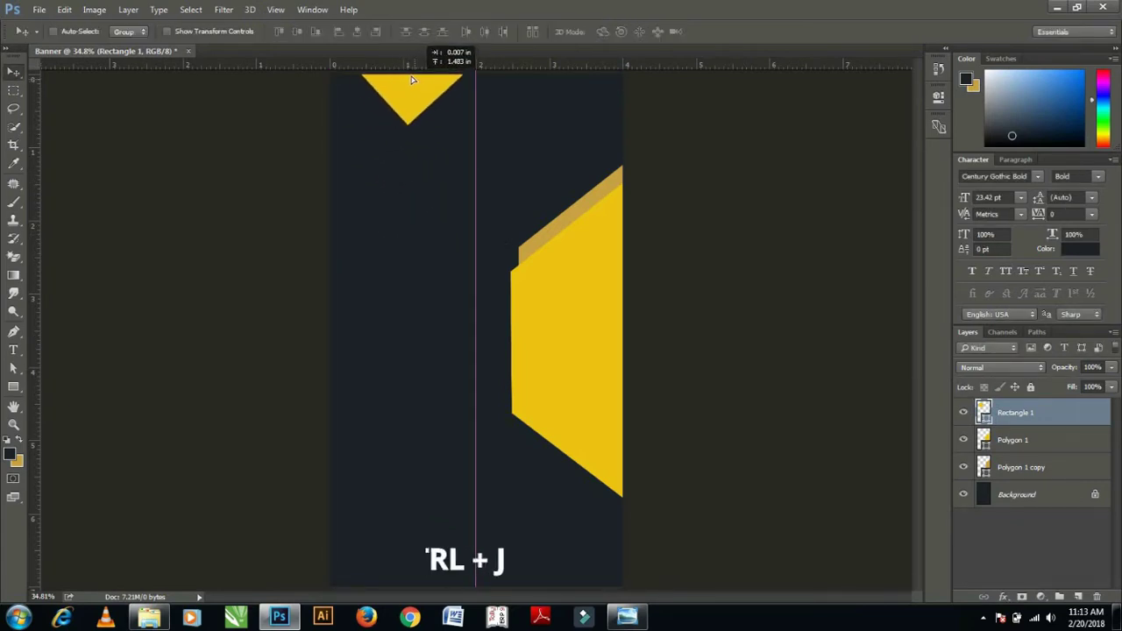
pyautogui.moveTo(402, 86); pyautogui.dragTo(384, 110)
# - Duplicate the triangle with a darker gold fill, placed beneath it and nudged right
pyautogui.hotkey('ctrl', 'j')
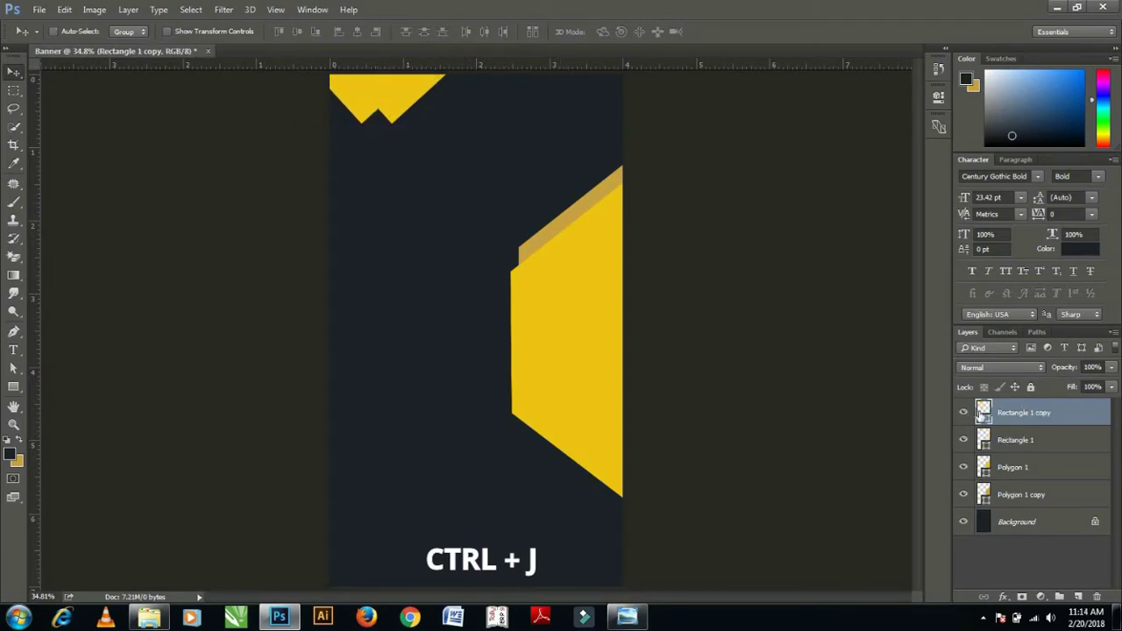
pyautogui.doubleClick(982, 411)
pyautogui.click(620, 184)
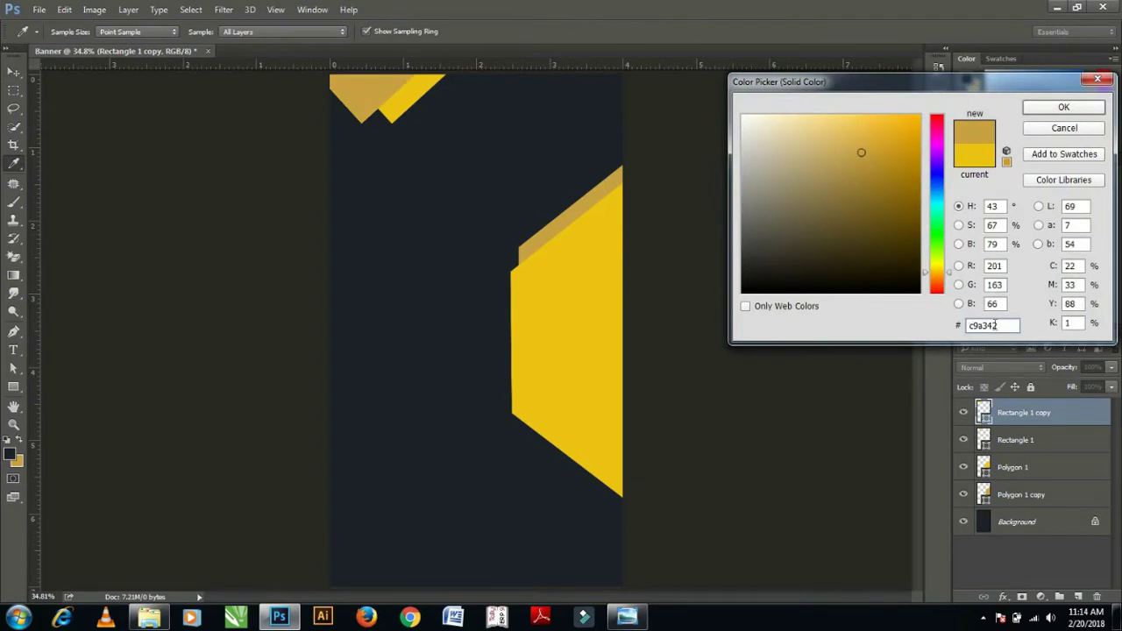
pyautogui.click(1062, 107)
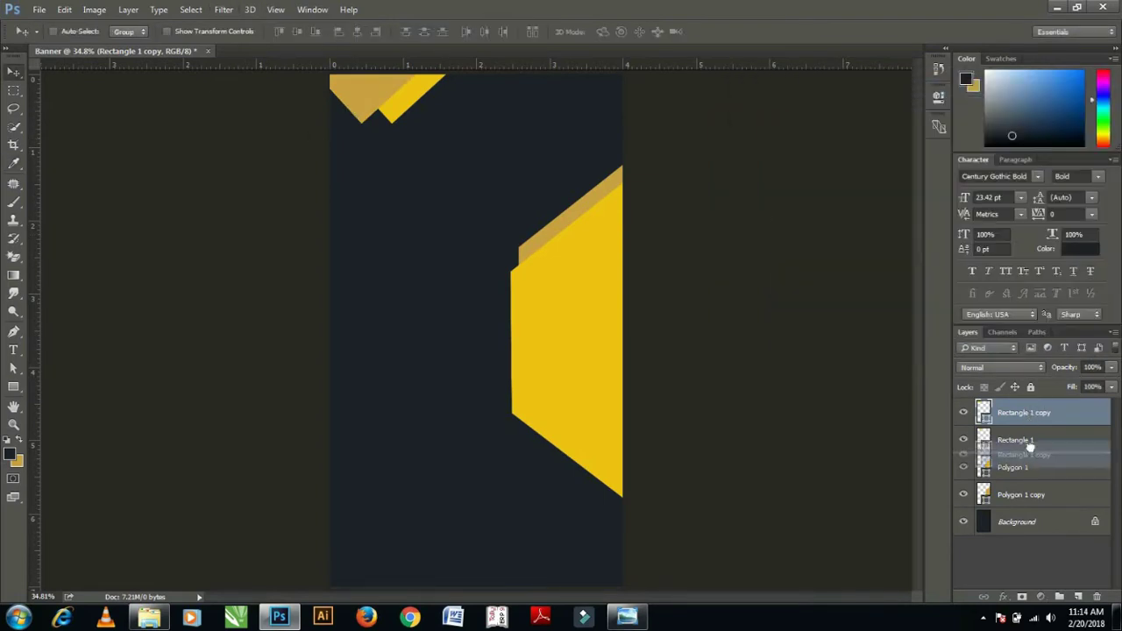
pyautogui.moveTo(1025, 412); pyautogui.dragTo(1025, 447)
pyautogui.press('Right')
pyautogui.press('Right')
pyautogui.press('Right')
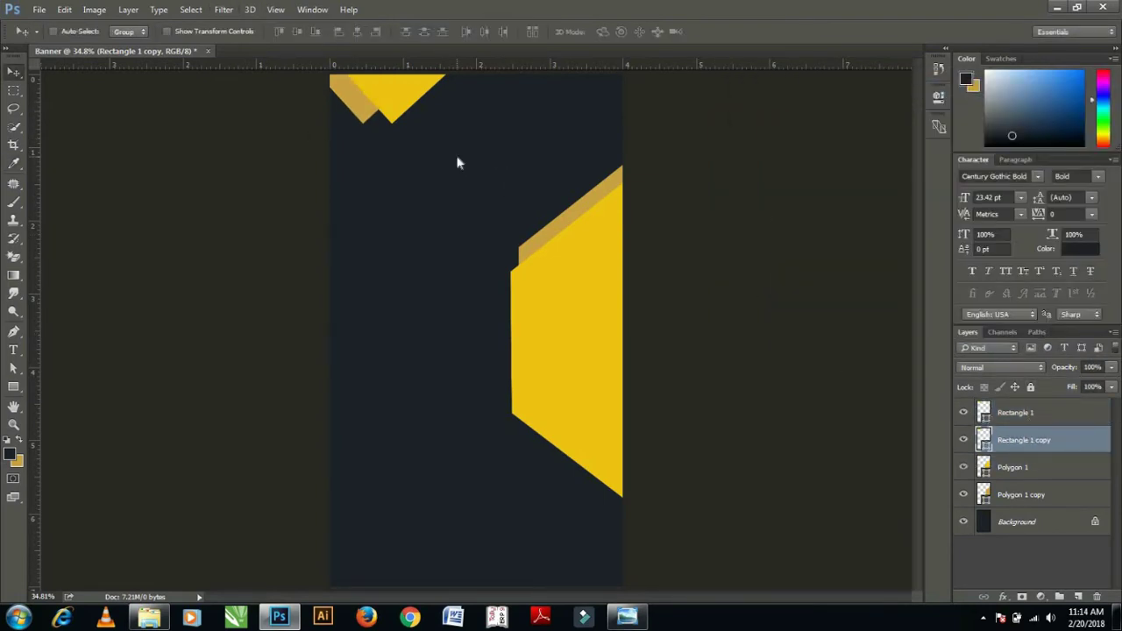
pyautogui.press('Right')
pyautogui.press('Right')
pyautogui.press('Right')
# - Move both top triangles slightly down and to the right
pyautogui.keyDown('shift'); pyautogui.click(1016, 412); pyautogui.keyUp('shift')
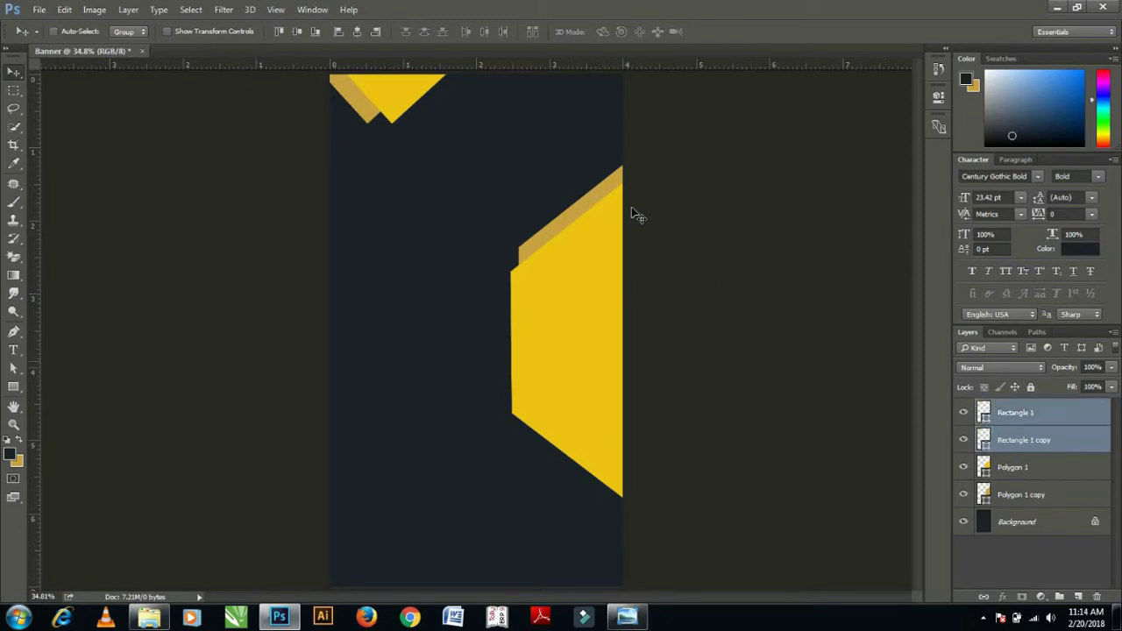
pyautogui.moveTo(385, 111); pyautogui.dragTo(392, 118)
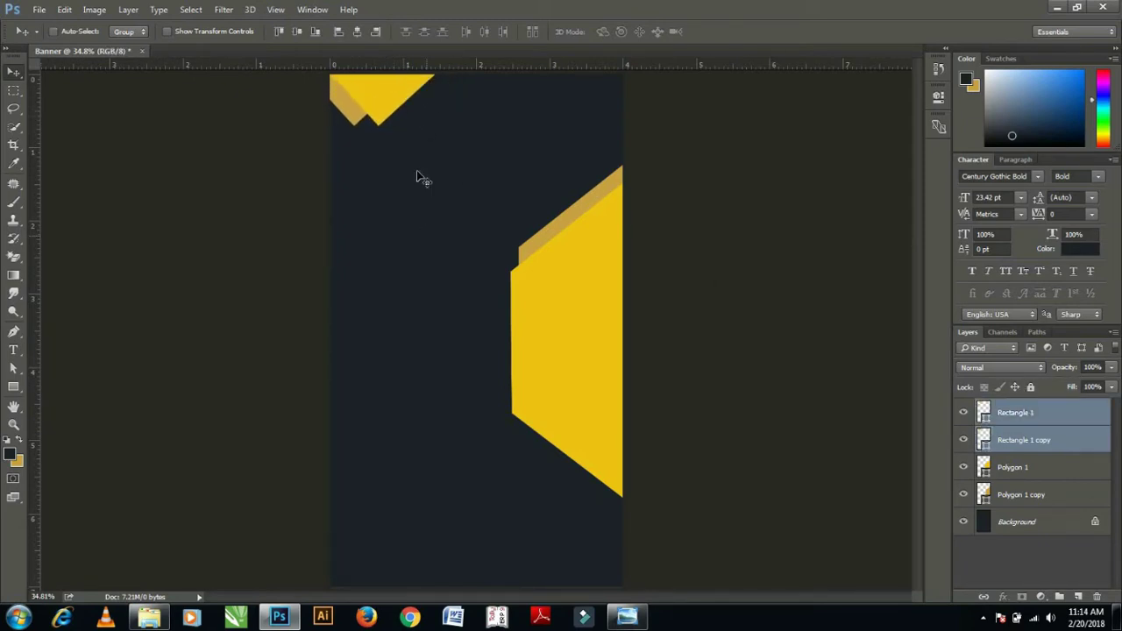
pyautogui.hotkey('shift', 'Down')
pyautogui.hotkey('shift', 'Down')
pyautogui.hotkey('shift', 'Down')
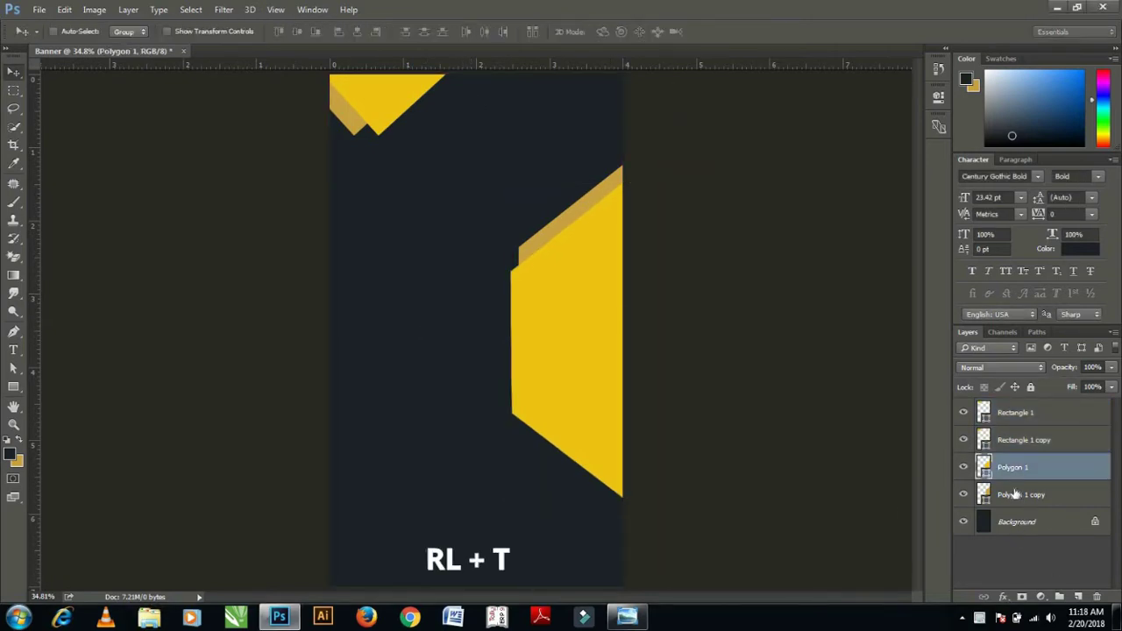
# - Enlarge both polygon shapes together to a 121% scale
pyautogui.hotkey('ctrl', 't')
pyautogui.click(250, 31)
pyautogui.click(221, 31)
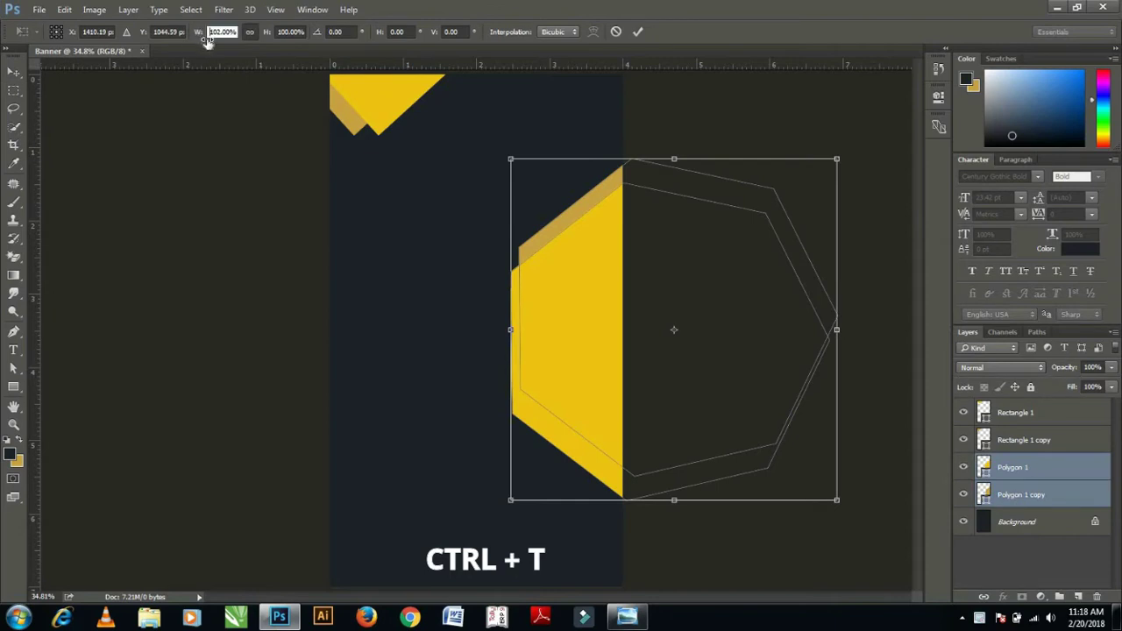
pyautogui.write('121')
pyautogui.press('Return')
pyautogui.press('Return')
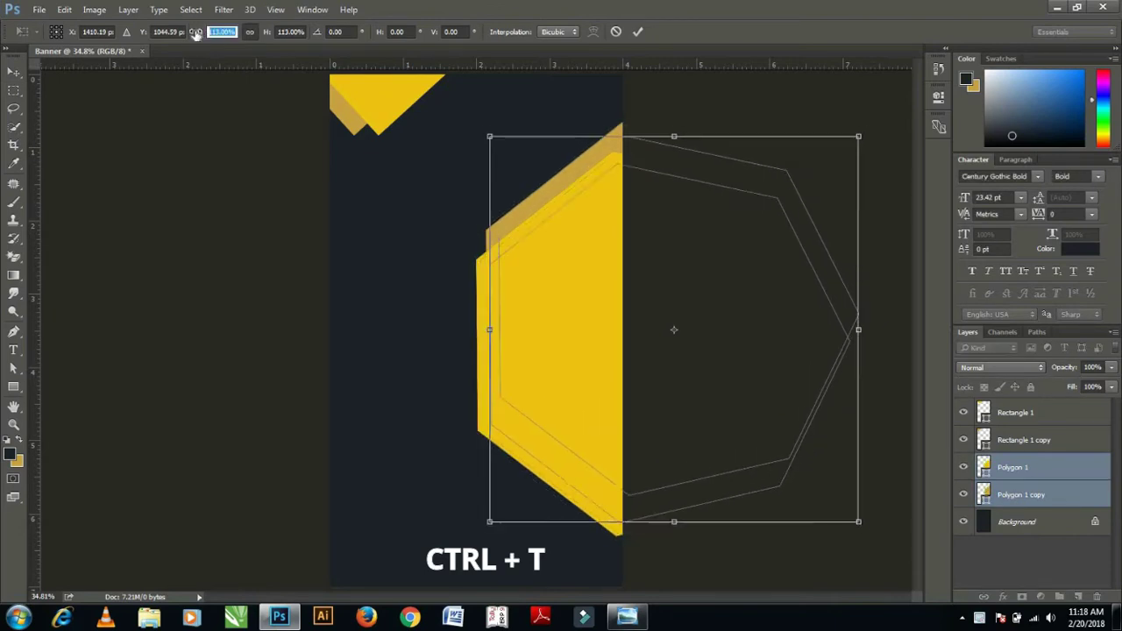
pyautogui.press('Return')
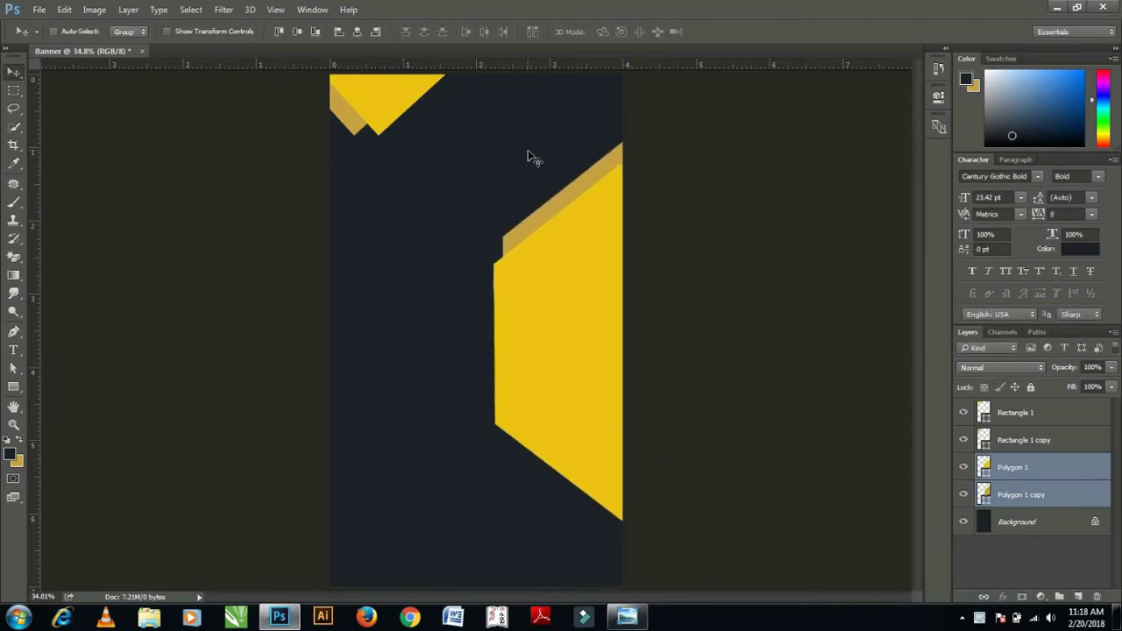
# - Drag the yellow polygon's upper and lower left anchor points further left
pyautogui.press('a')
pyautogui.click(496, 268)
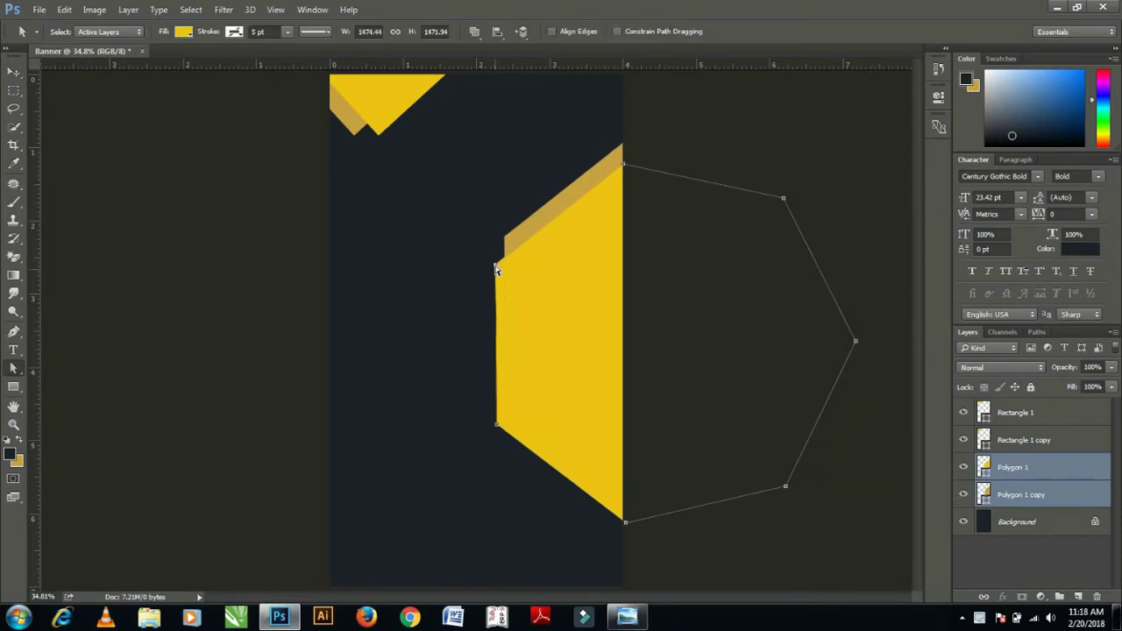
pyautogui.moveTo(493, 268); pyautogui.dragTo(459, 274)
pyautogui.moveTo(495, 428); pyautogui.dragTo(461, 429)
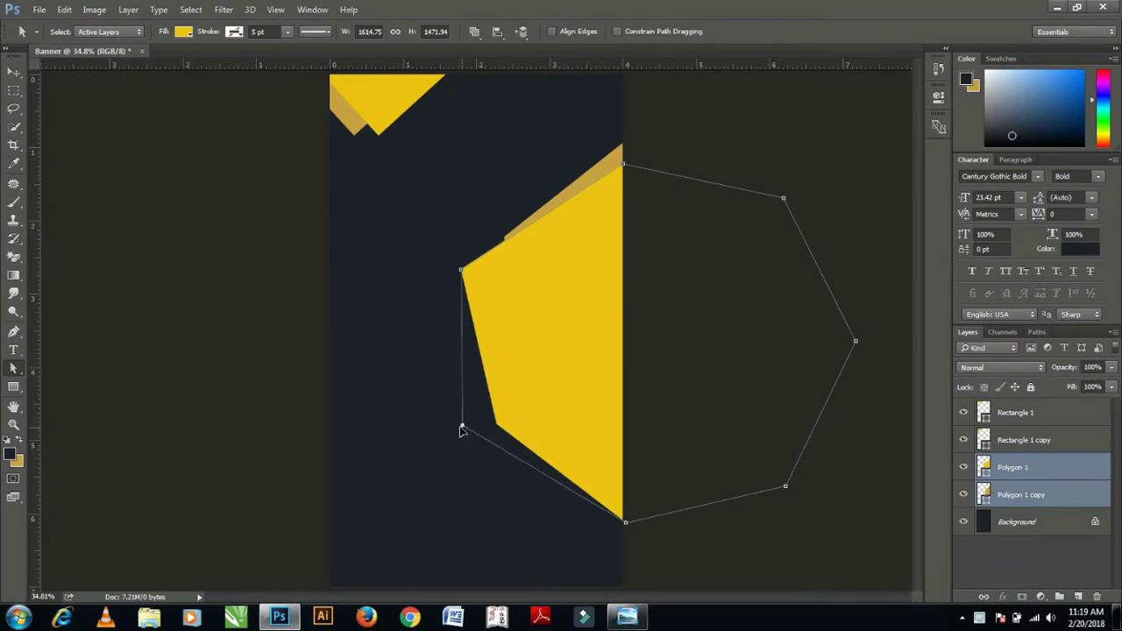
# - Drag the gold Polygon 1 copy's two left anchor points further left to match
pyautogui.click(1003, 492)
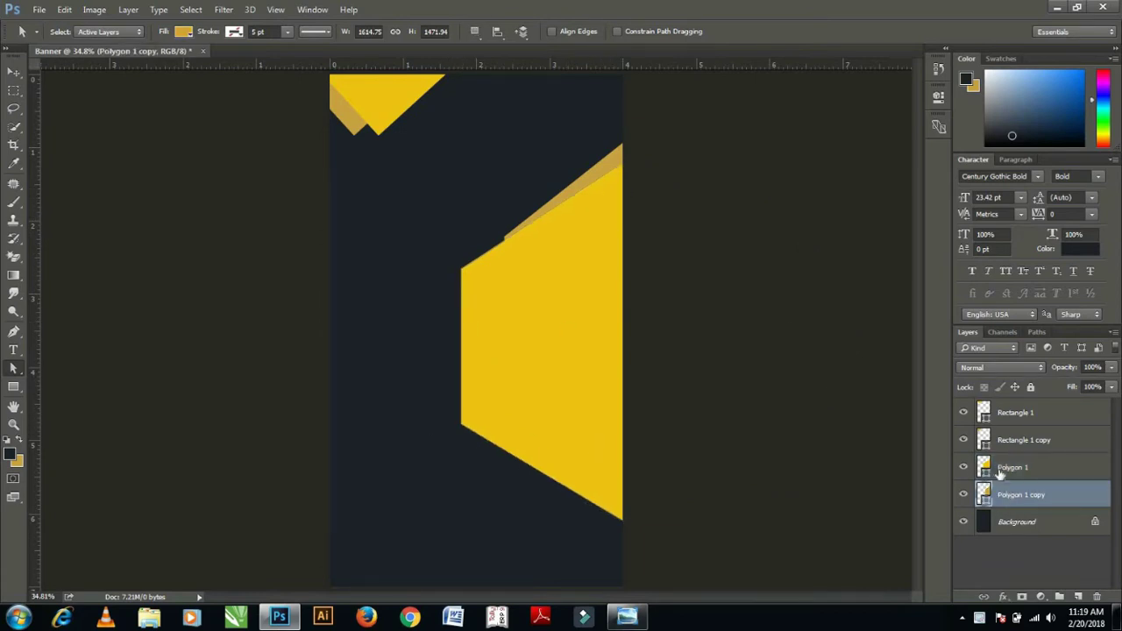
pyautogui.click(999, 467)
pyautogui.click(993, 491)
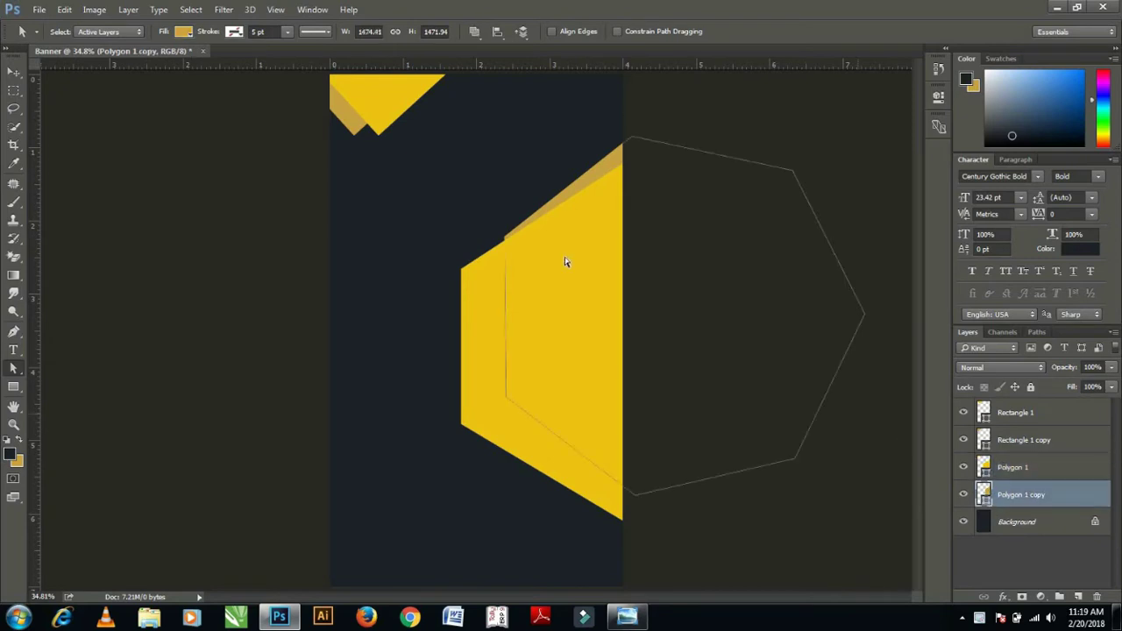
pyautogui.moveTo(505, 237); pyautogui.dragTo(471, 248)
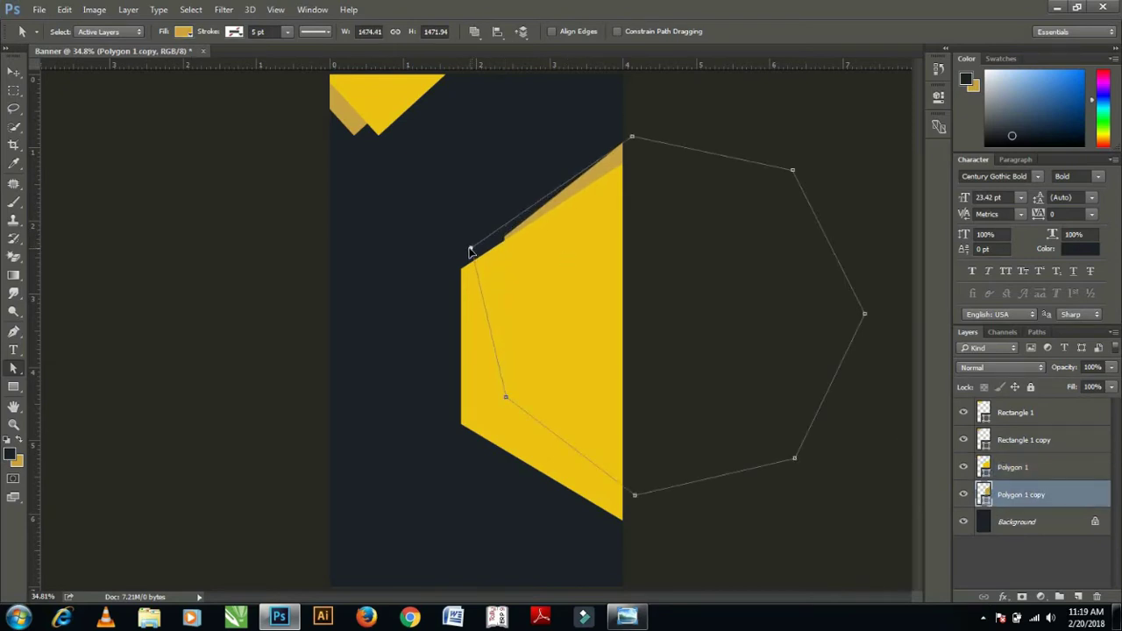
pyautogui.moveTo(504, 400); pyautogui.dragTo(472, 406)
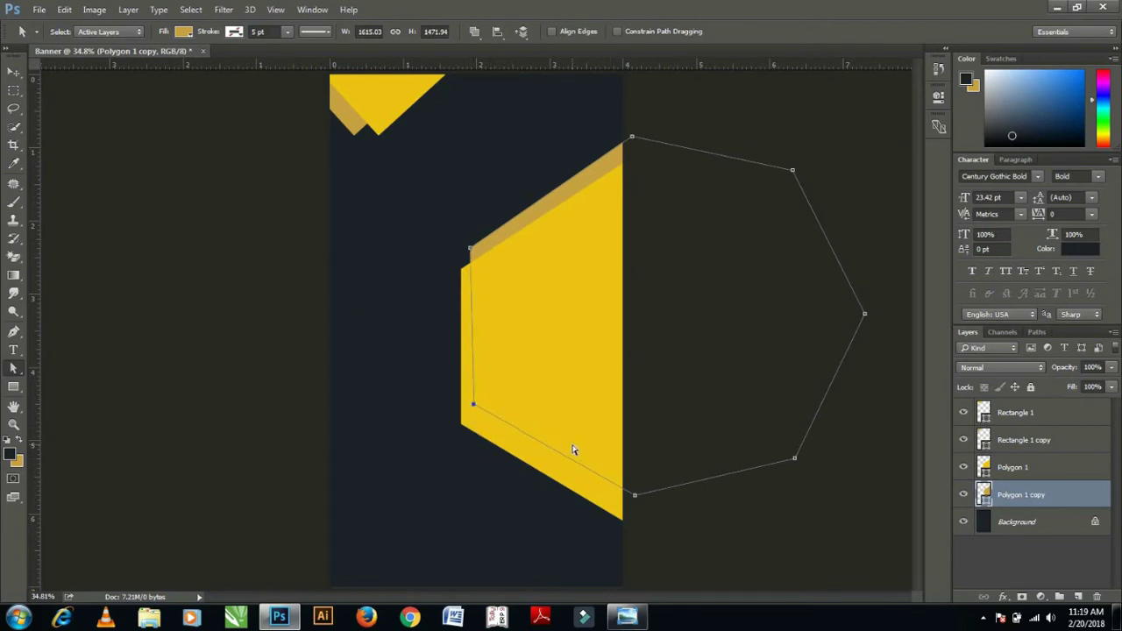
pyautogui.click(14, 72)
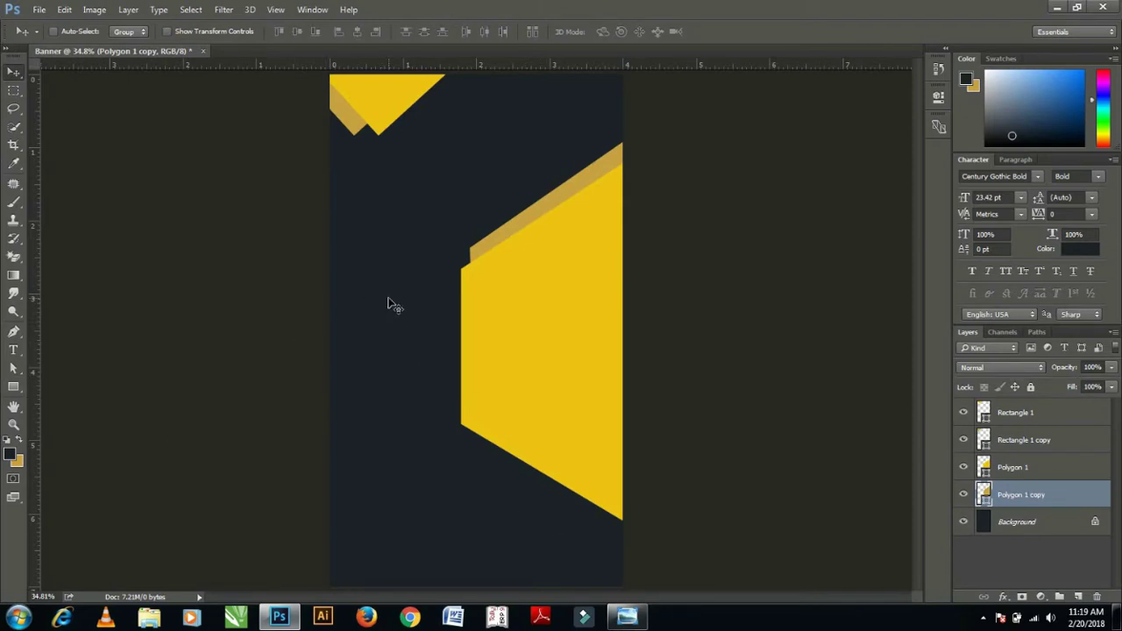
# - Duplicate the top triangle and move the copy to the banner's left edge
pyautogui.hotkey('alt', ']')
pyautogui.hotkey('alt', ']')
pyautogui.hotkey('alt', ']')
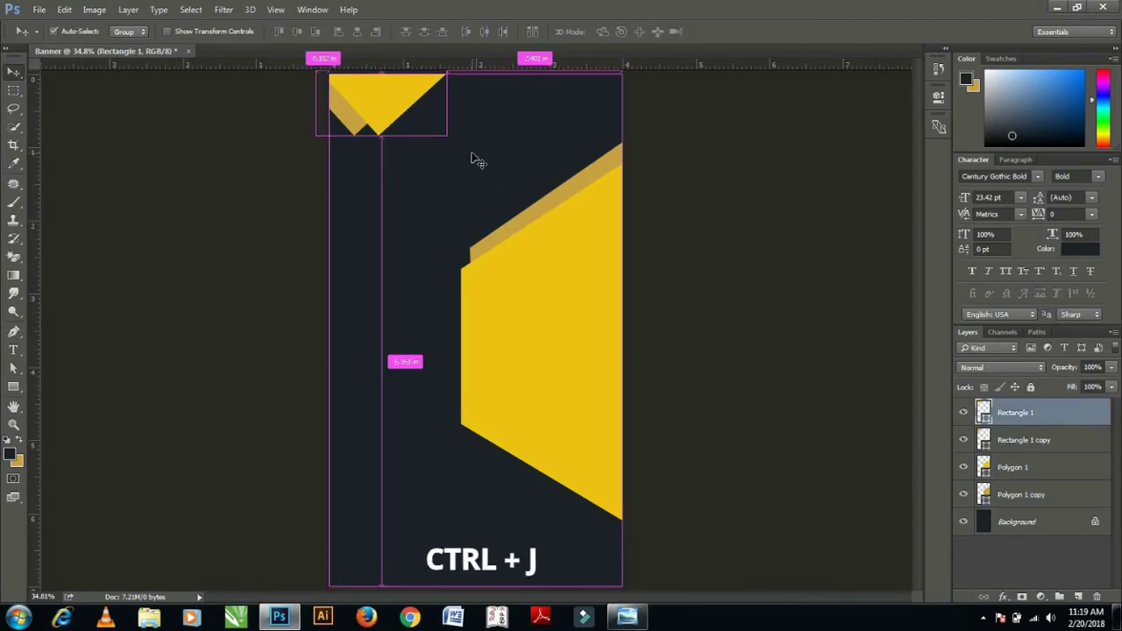
pyautogui.hotkey('ctrl', 'j')
pyautogui.moveTo(456, 192)
pyautogui.mouseDown()
pyautogui.moveTo(331, 385)
pyautogui.moveTo(340, 379)
pyautogui.mouseUp()
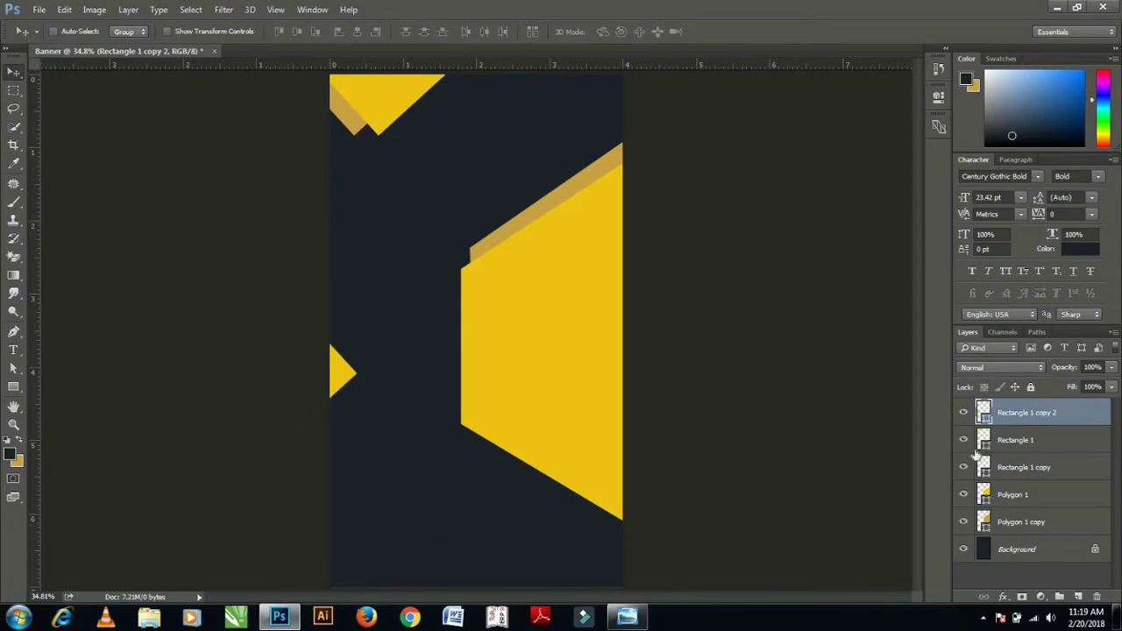
pyautogui.click(1018, 440)
pyautogui.click(992, 424)
# - Draw a small yellow angled shape with the Pen at the banner's bottom-left corner
pyautogui.press('p')
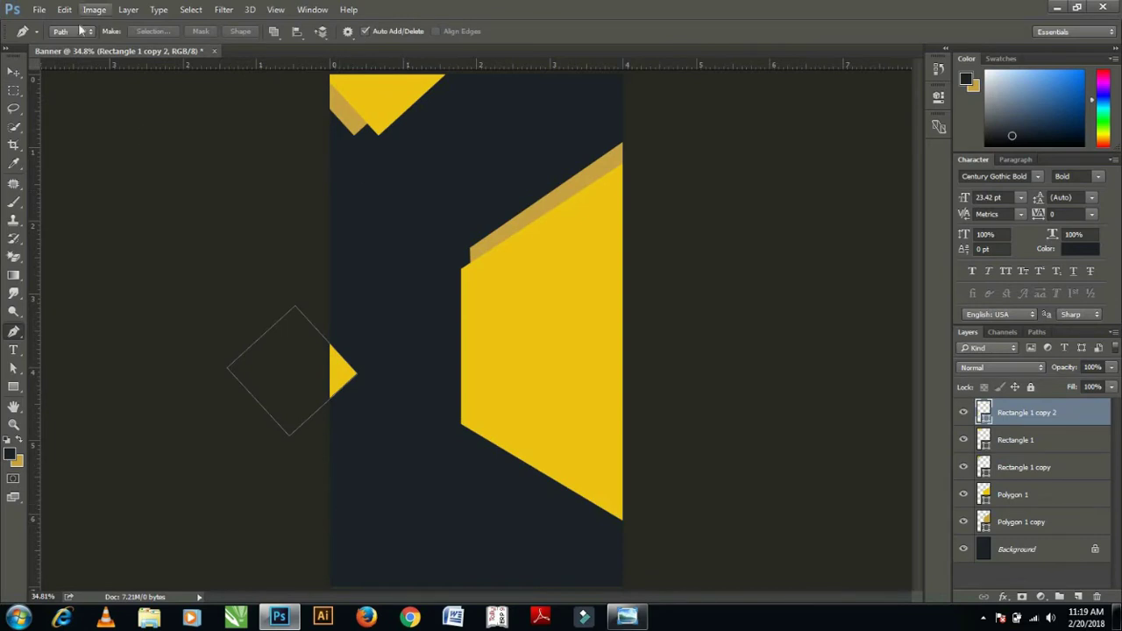
pyautogui.click(75, 32)
pyautogui.click(331, 517)
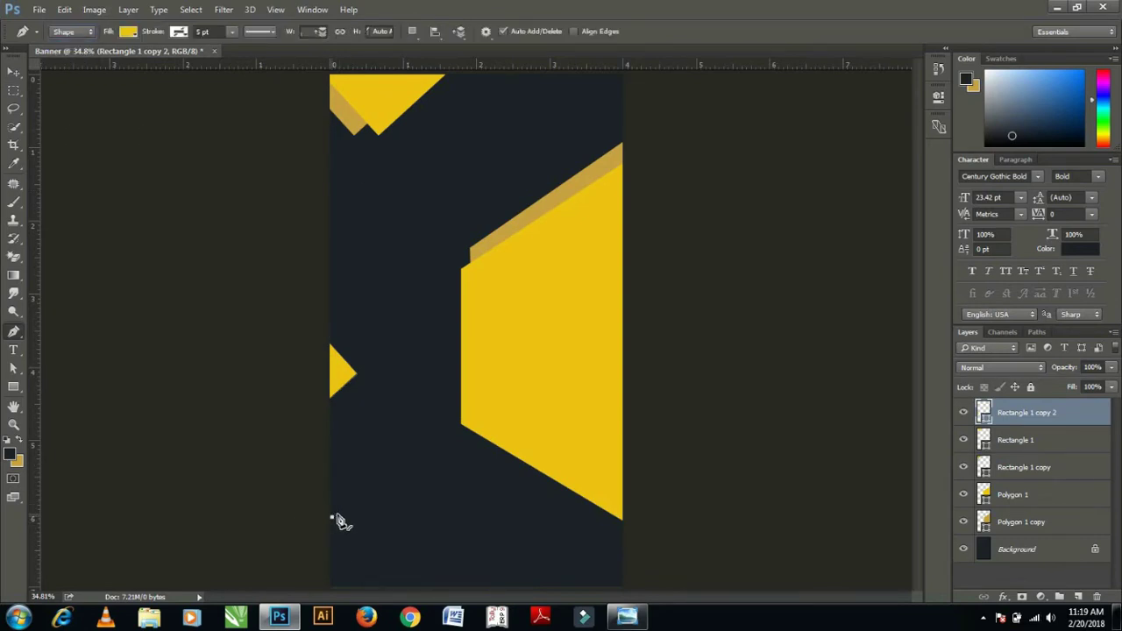
pyautogui.hotkey('ctrl', 'z')
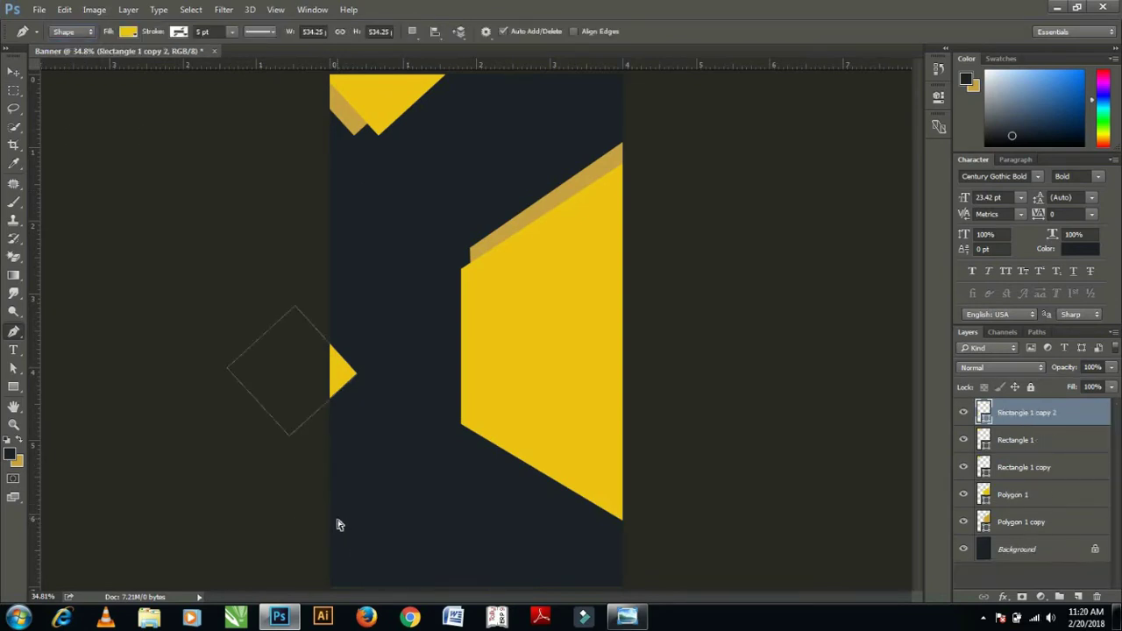
pyautogui.hotkey('ctrl', 'z')
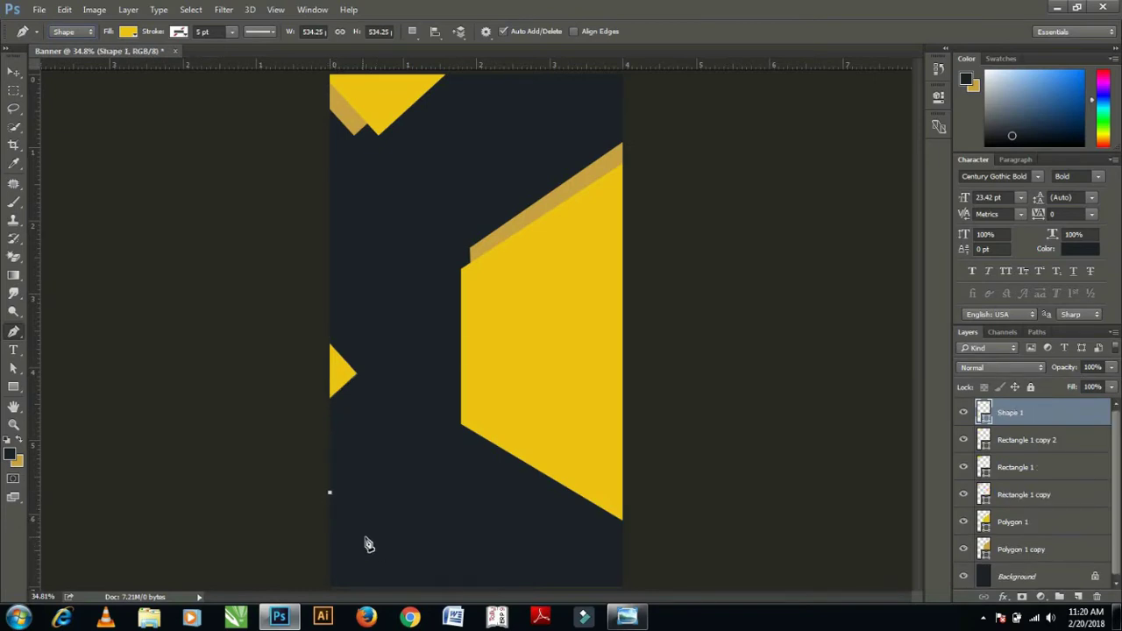
pyautogui.click(371, 541)
pyautogui.click(373, 587)
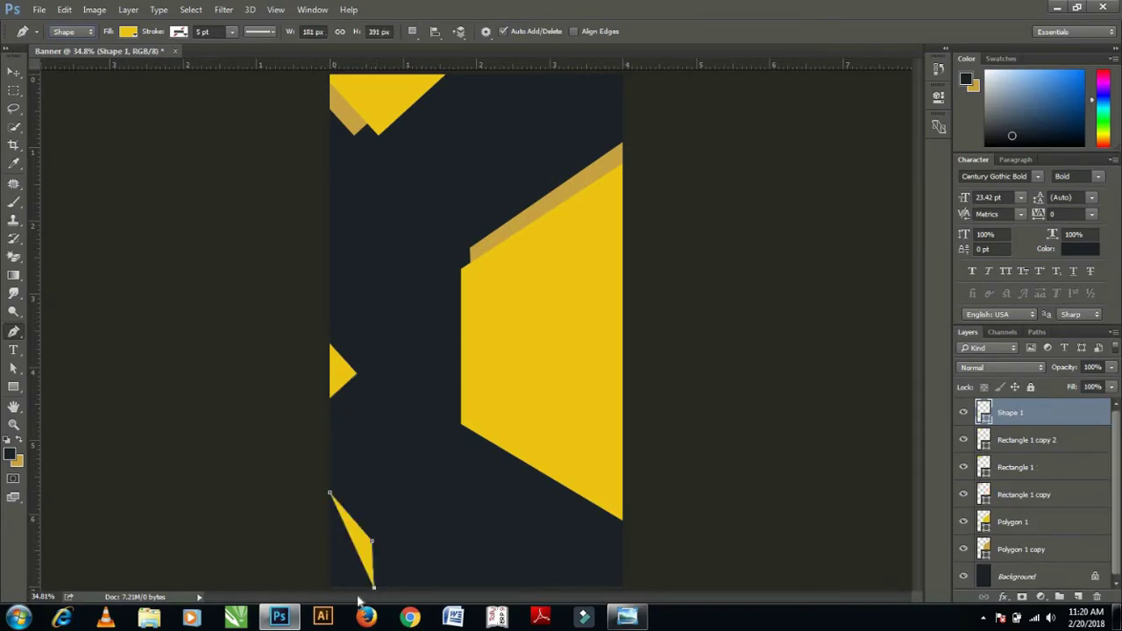
pyautogui.hotkey('ctrl', 'z')
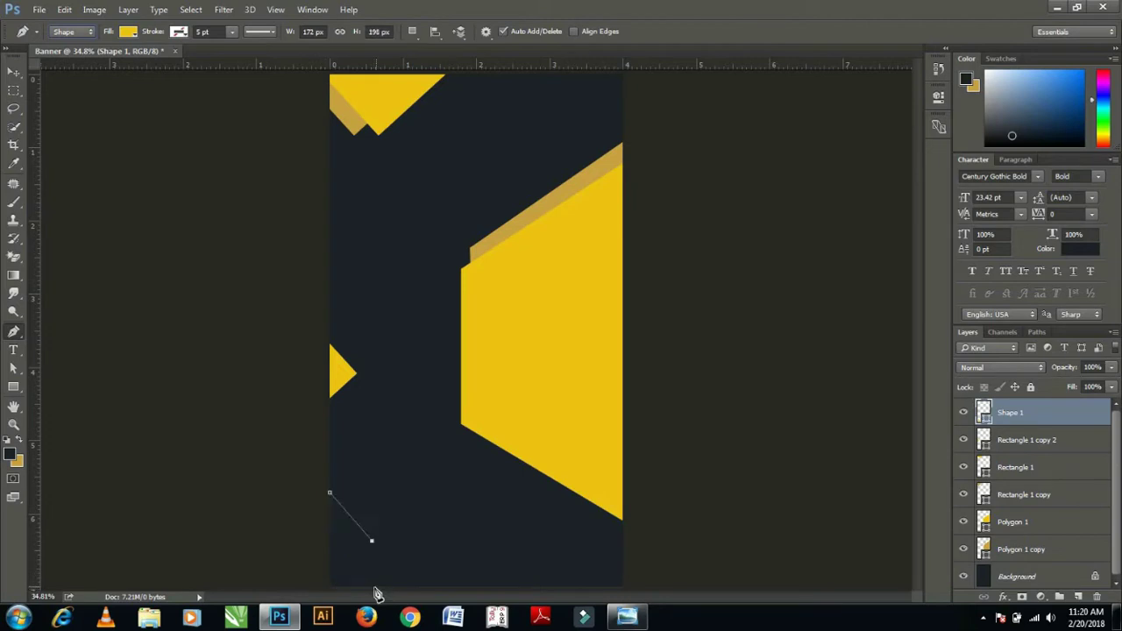
pyautogui.click(371, 587)
pyautogui.click(327, 588)
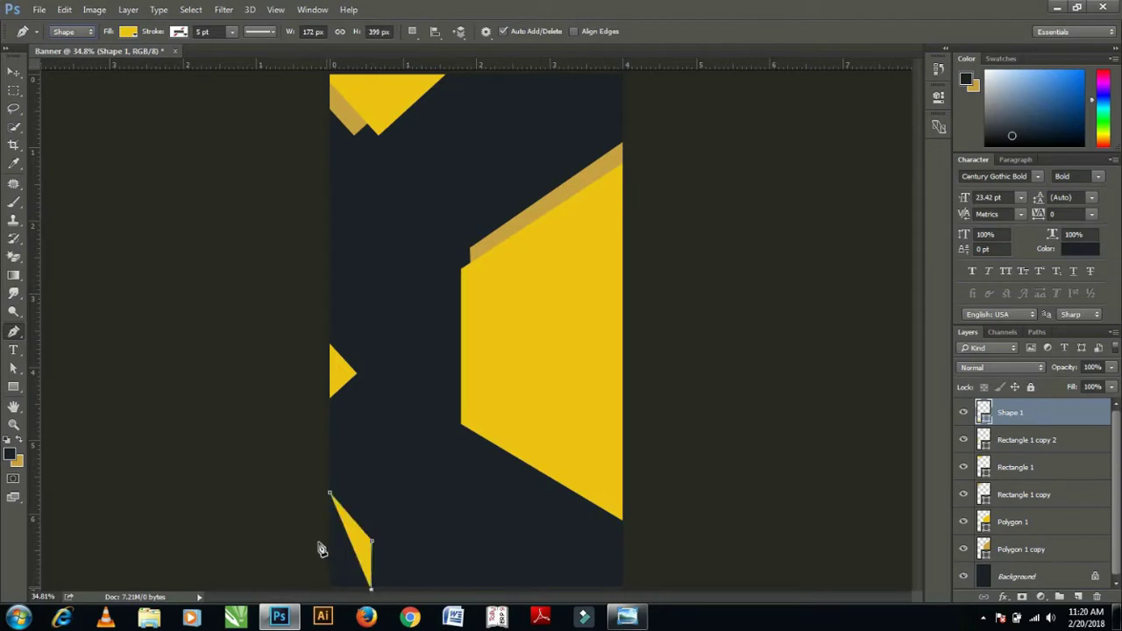
pyautogui.click(329, 493)
# - Widen the pen-drawn yellow shape slightly toward the left
pyautogui.hotkey('ctrl', 't')
pyautogui.hotkey('ctrl', 't')
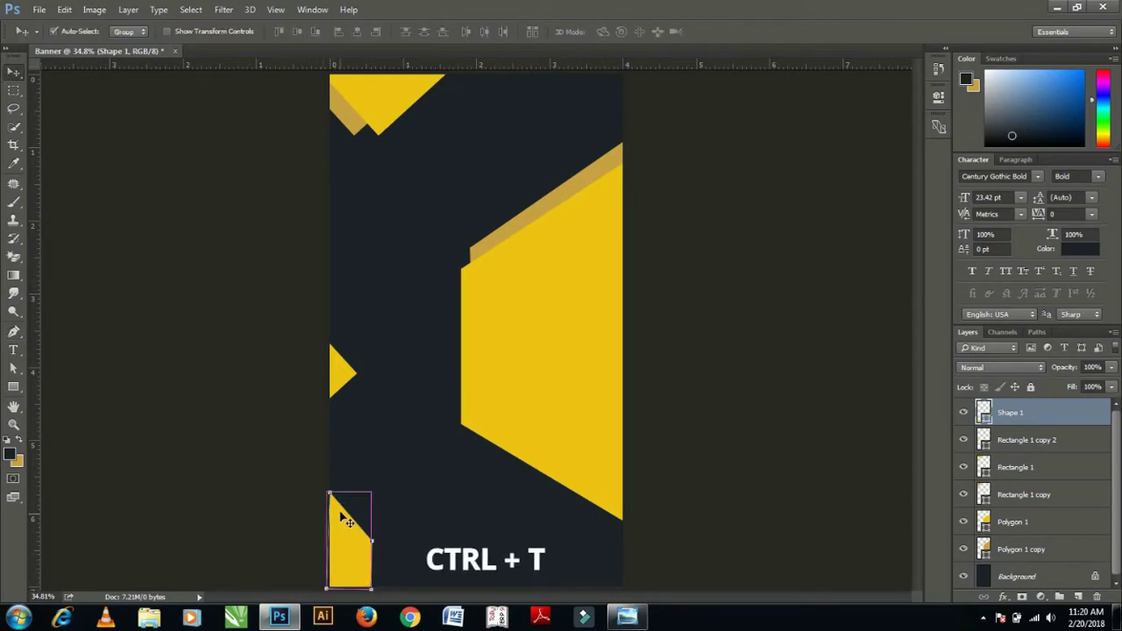
pyautogui.moveTo(327, 540); pyautogui.dragTo(319, 541)
pyautogui.press('Return')
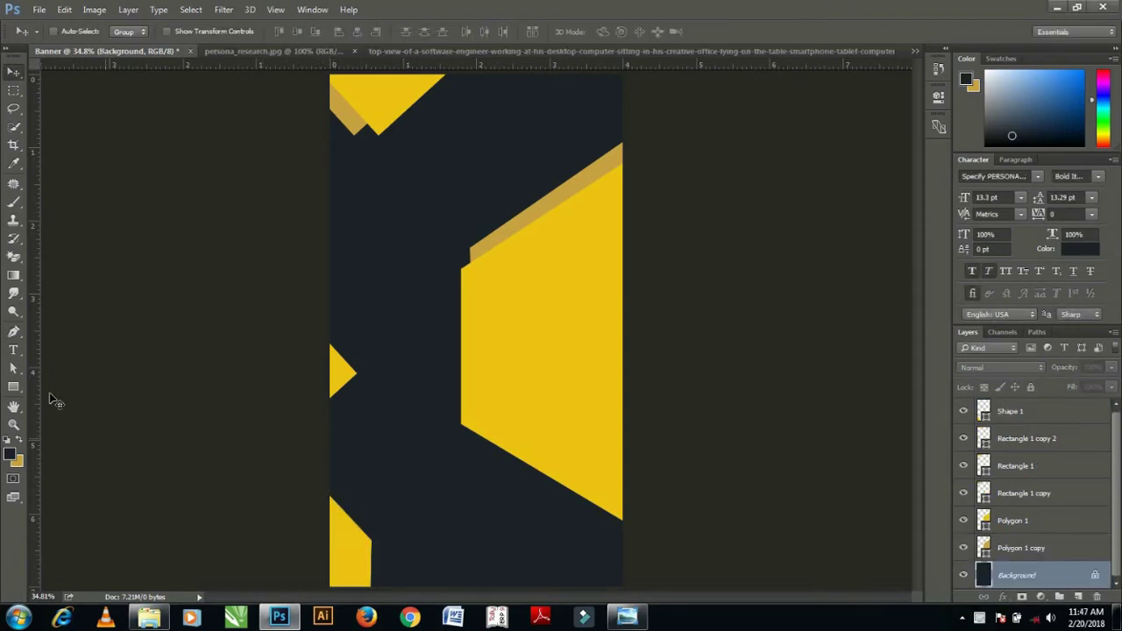
# - Create a 200 × 200 px square rectangle above the Shape 1 layer
pyautogui.click(1012, 414)
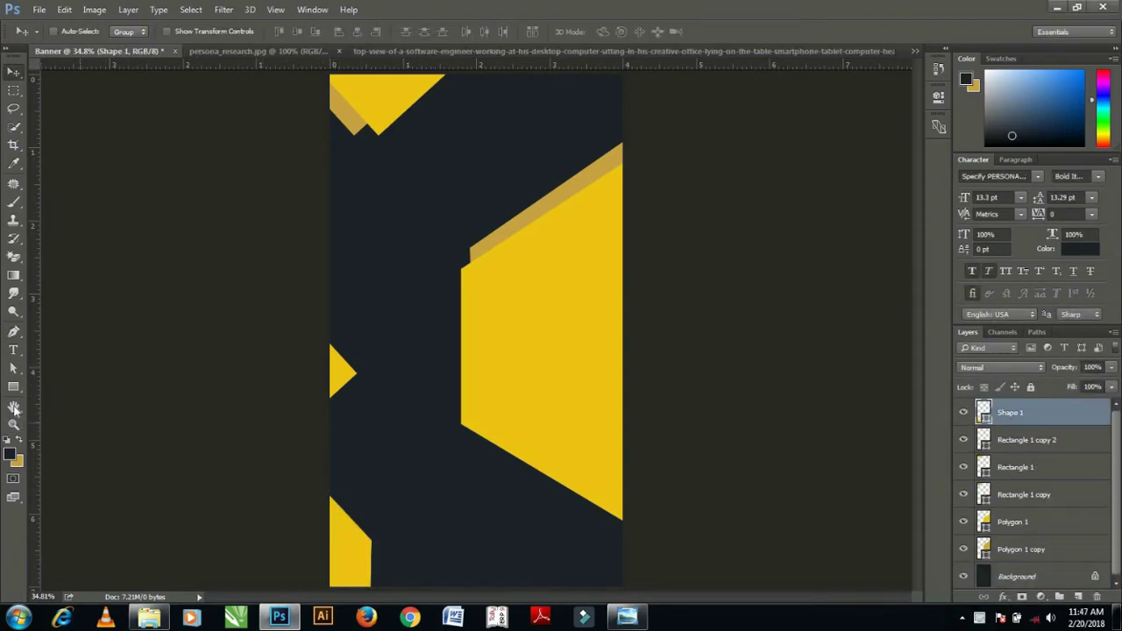
pyautogui.click(13, 386)
pyautogui.click(442, 482)
pyautogui.click(517, 248)
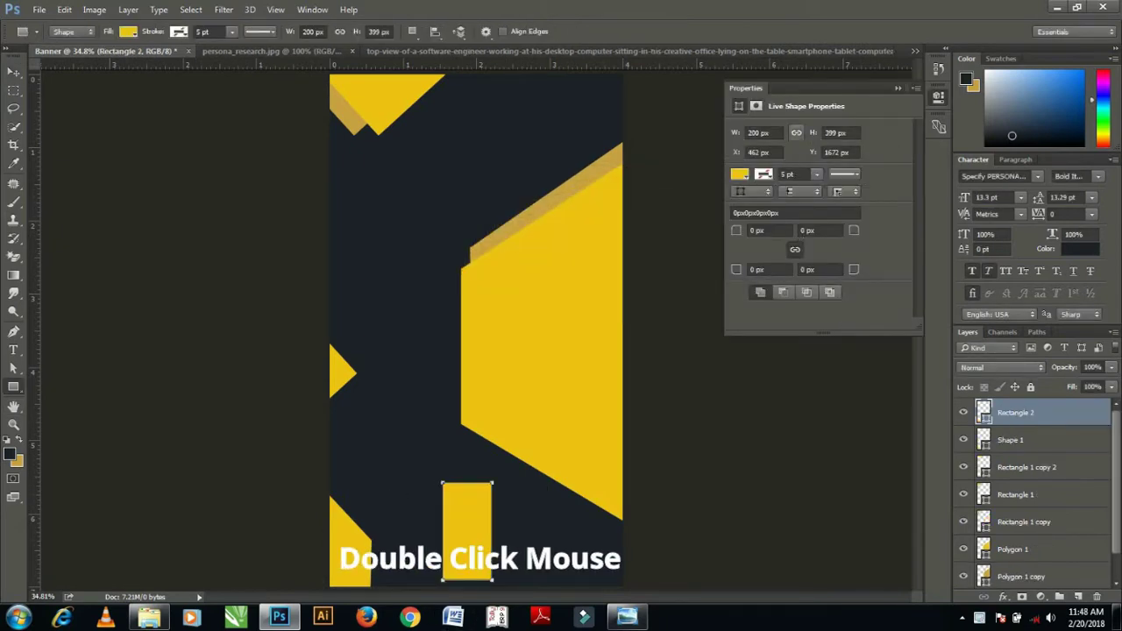
pyautogui.doubleClick(830, 132)
pyautogui.write('1')
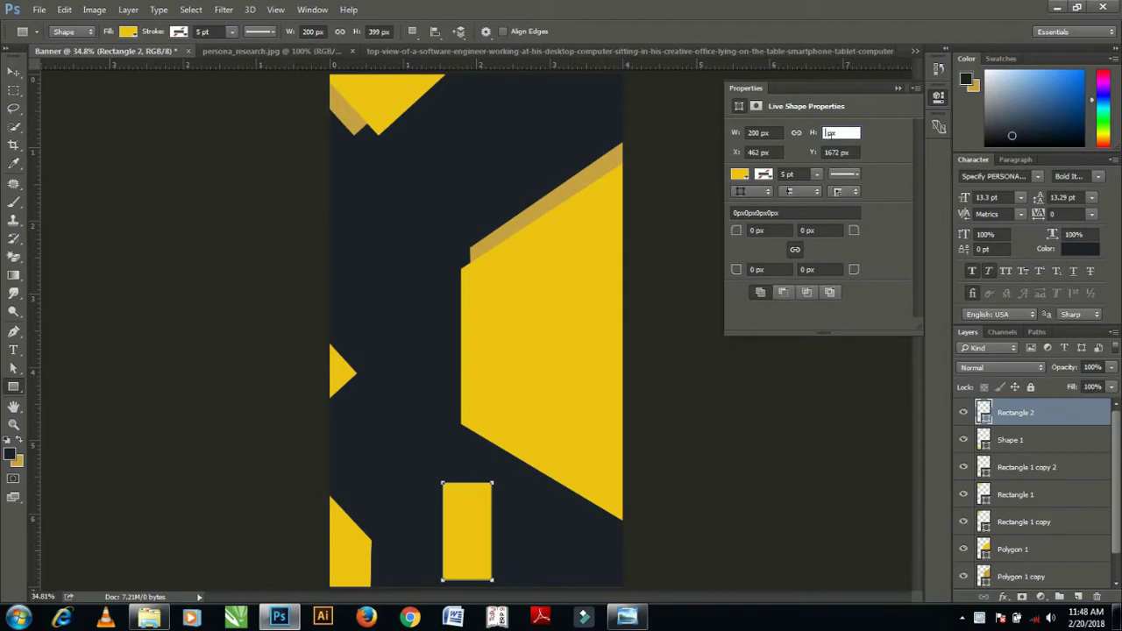
pyautogui.press('Return')
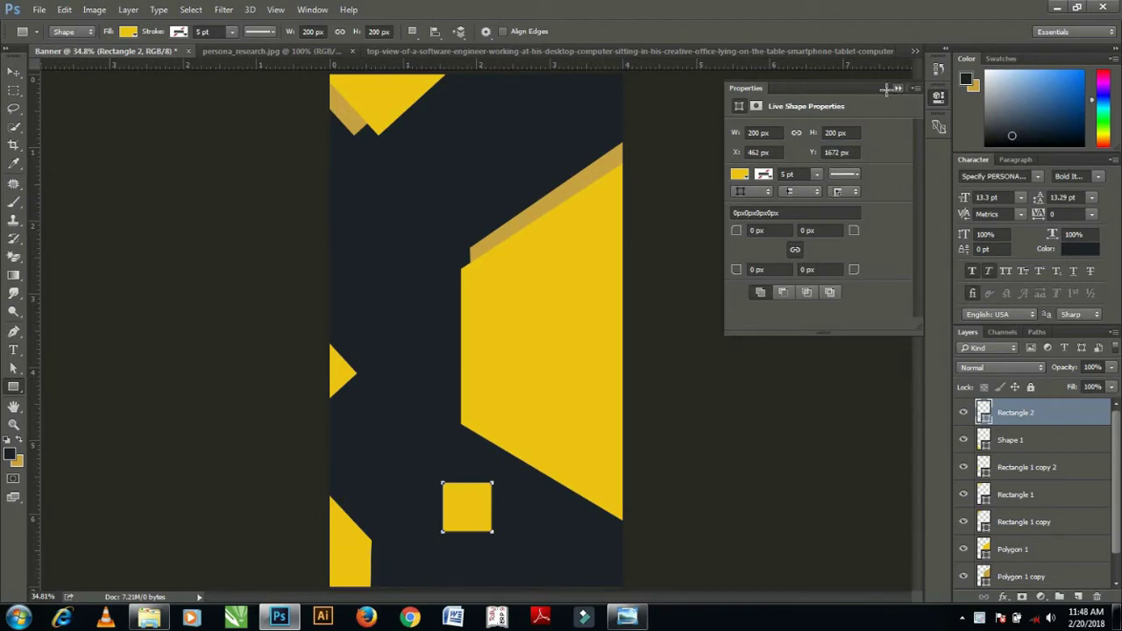
pyautogui.click(887, 89)
# - Shrink the square to 62% and move it onto the lower-left yellow shape
pyautogui.press('v')
pyautogui.hotkey('ctrl', 't')
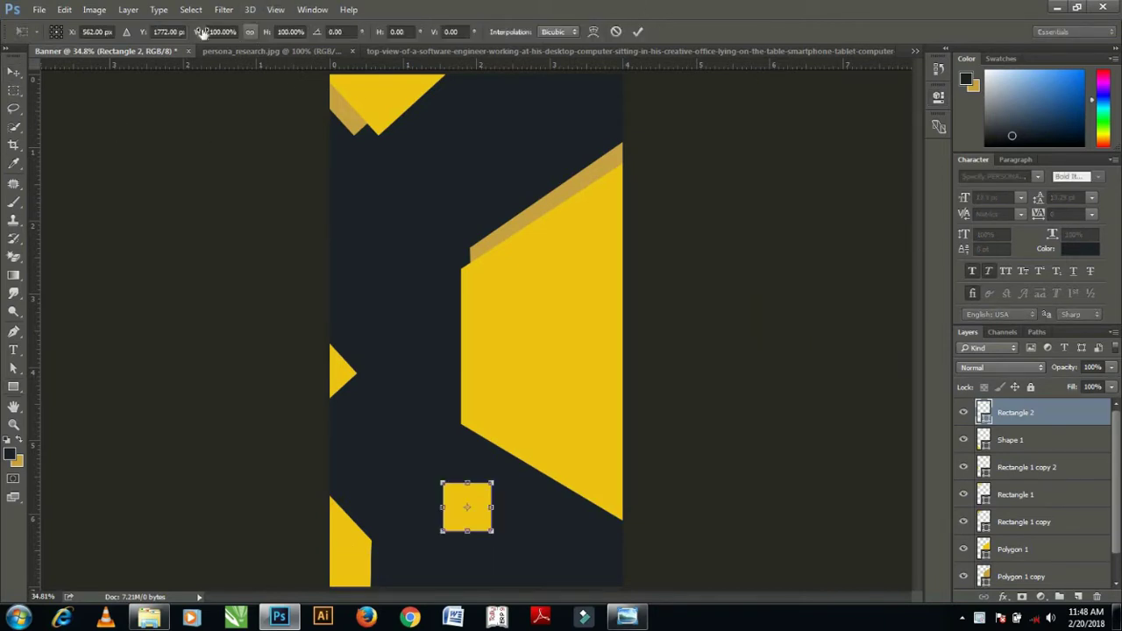
pyautogui.moveTo(202, 32); pyautogui.dragTo(175, 24)
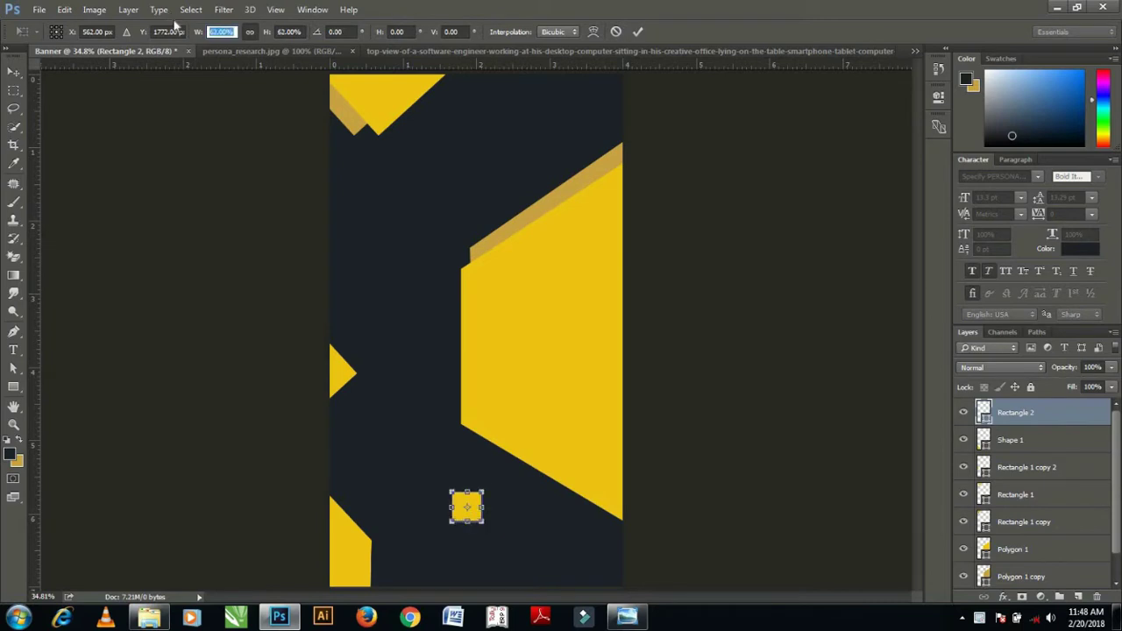
pyautogui.press('Return')
pyautogui.moveTo(473, 517); pyautogui.dragTo(372, 544)
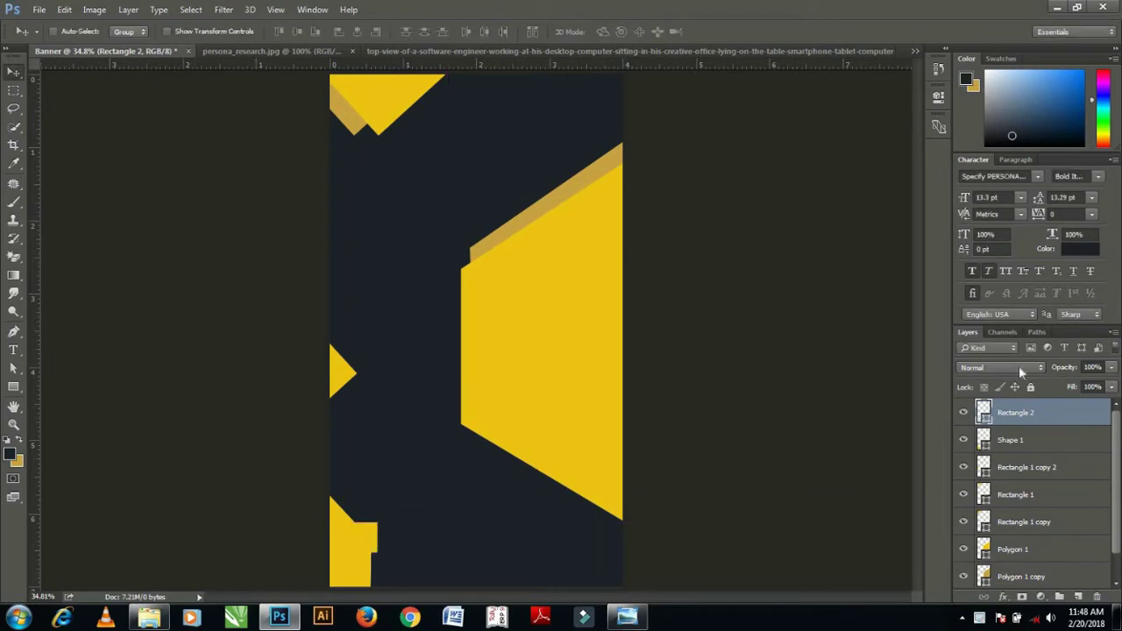
# - Fill the square white and check its transform width without changing it
pyautogui.doubleClick(983, 413)
pyautogui.click(747, 116)
pyautogui.click(1061, 100)
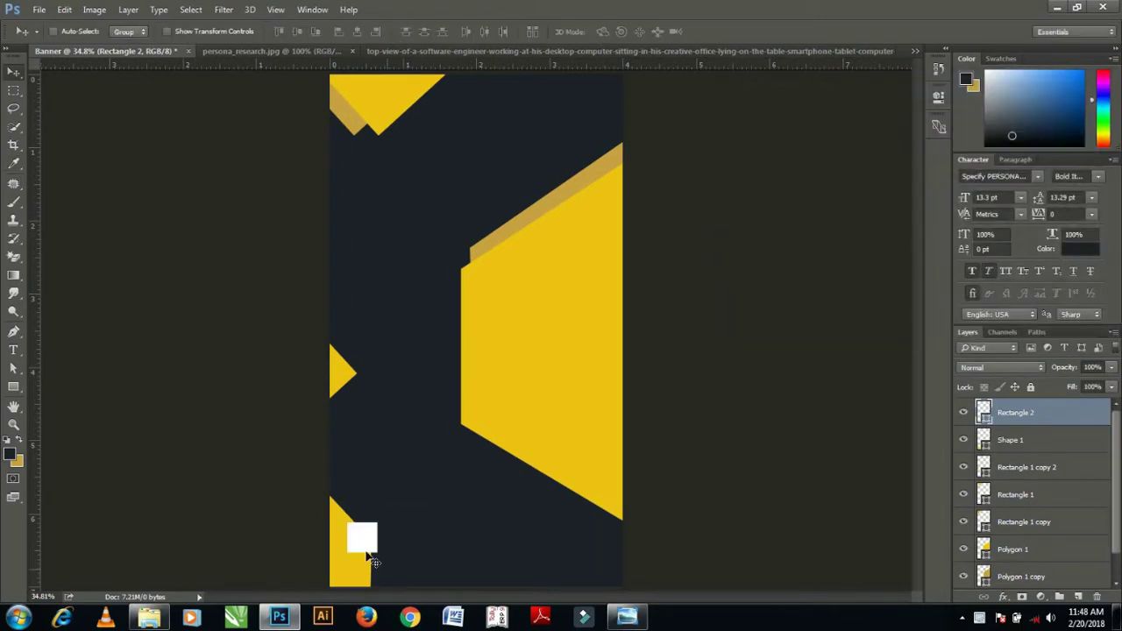
pyautogui.hotkey('ctrl', 't')
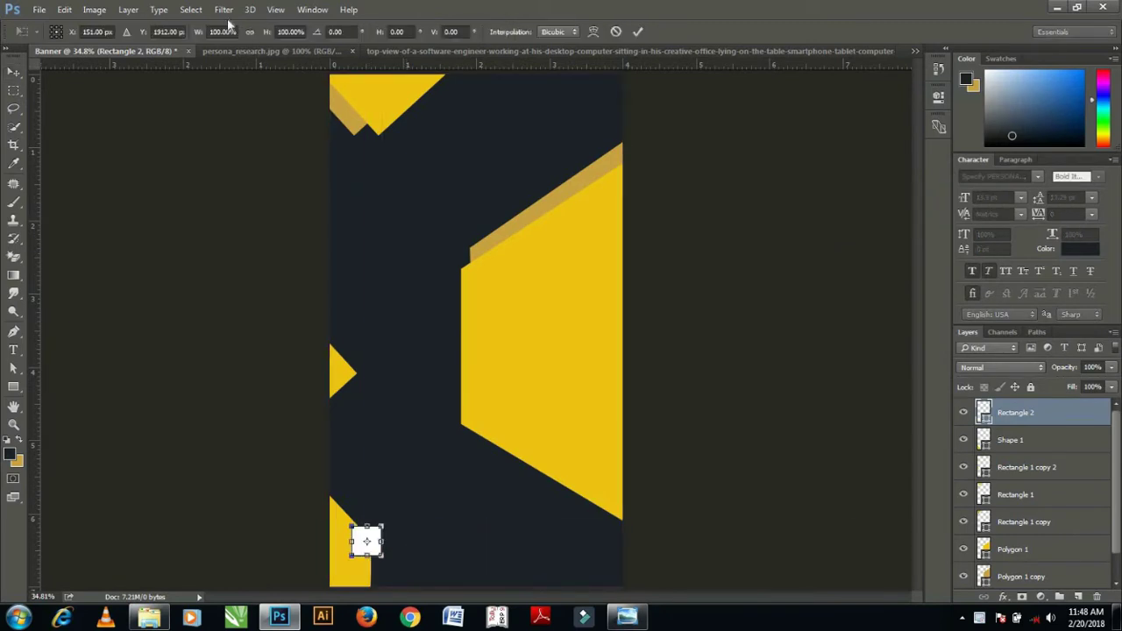
pyautogui.click(201, 33)
pyautogui.press('Return')
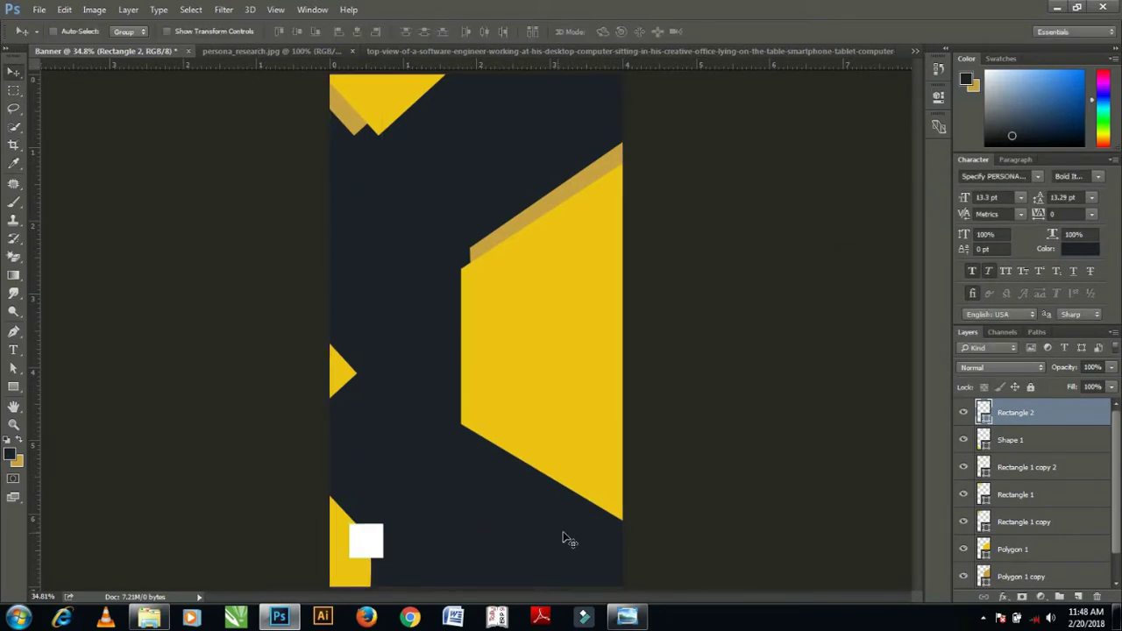
# - Open the NYC skyline and desk photos together
pyautogui.hotkey('ctrl', 'o')
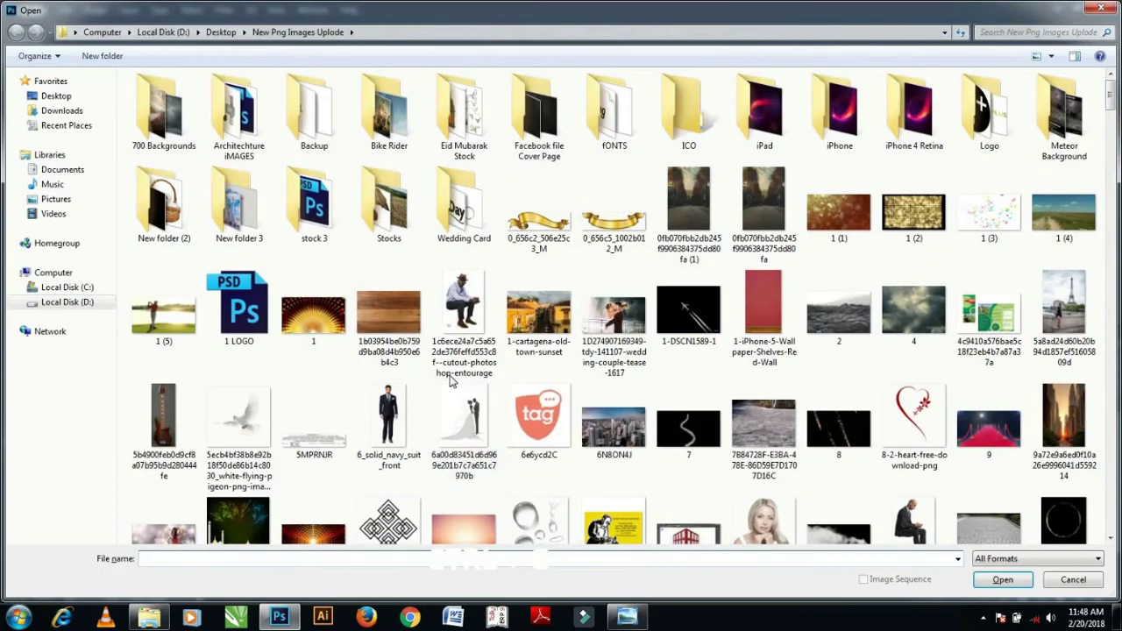
pyautogui.click(450, 407)
pyautogui.write('vo')
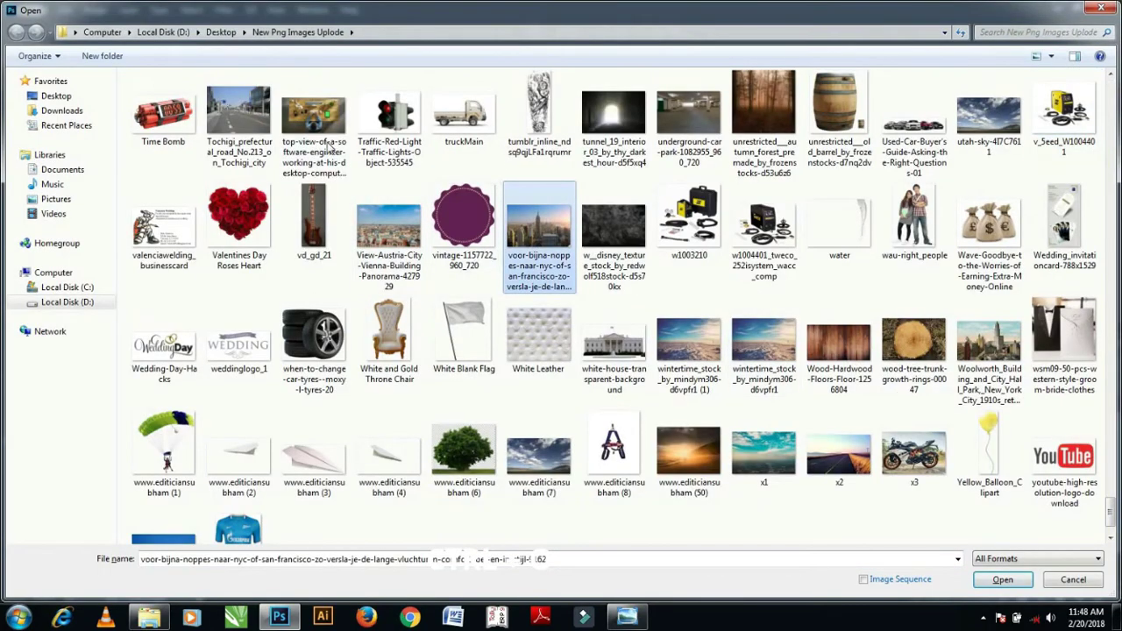
pyautogui.click(319, 131)
pyautogui.scroll(5, 526, 201)
pyautogui.scroll(5, 543, 210)
pyautogui.scroll(4, 570, 219)
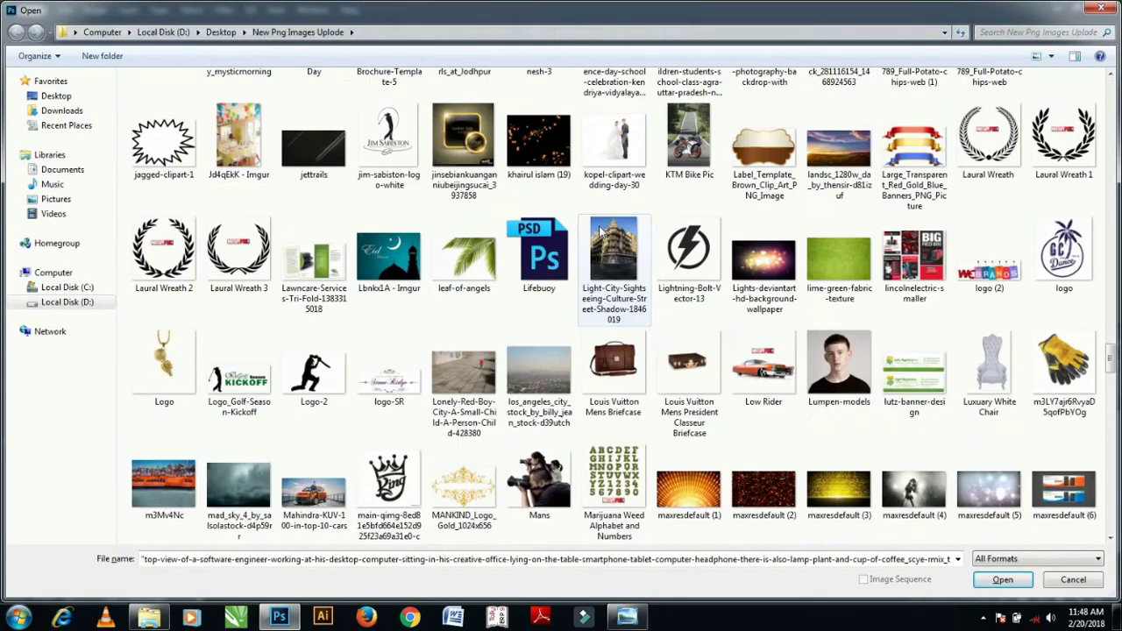
pyautogui.scroll(-4, 599, 231)
pyautogui.scroll(5, 600, 232)
pyautogui.scroll(3, 599, 231)
pyautogui.scroll(5, 600, 231)
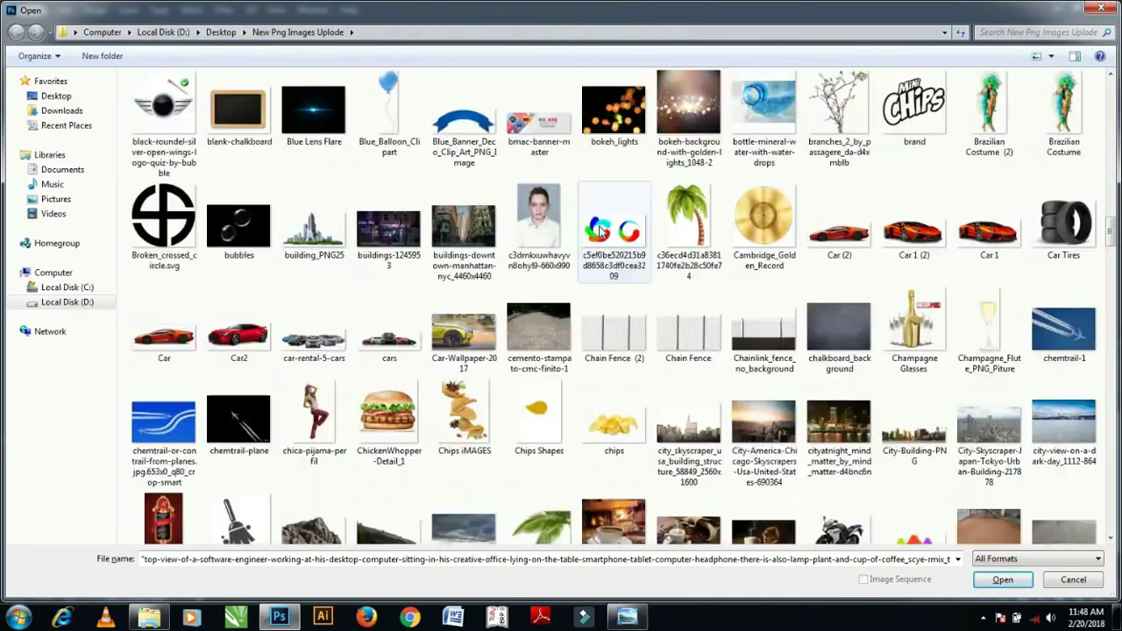
pyautogui.scroll(4, 599, 232)
pyautogui.scroll(5, 601, 231)
pyautogui.click(1002, 579)
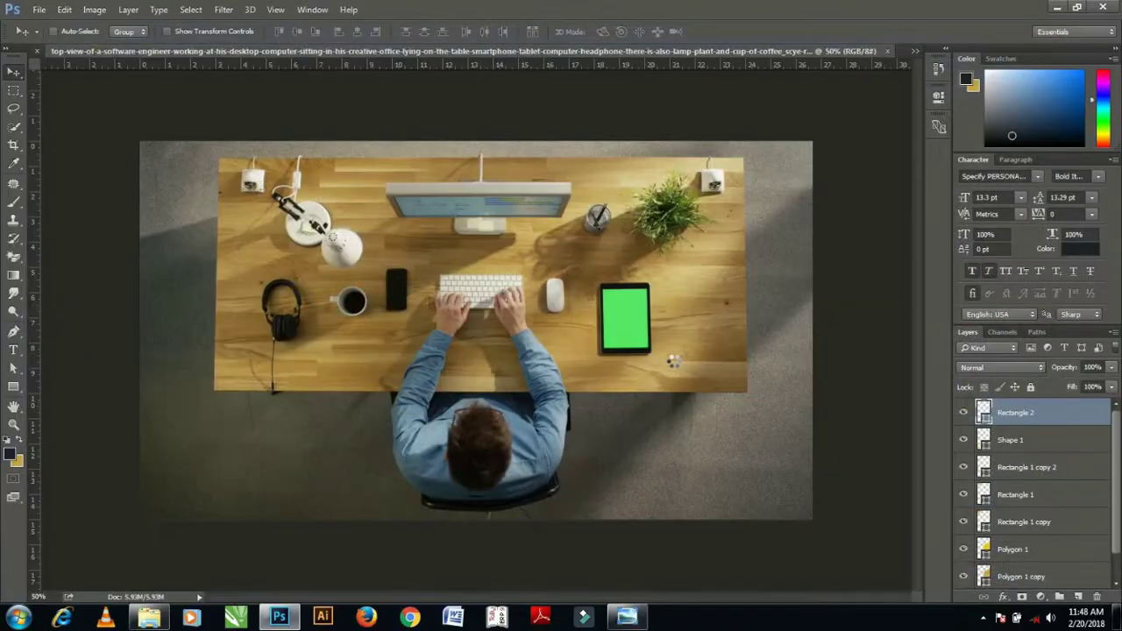
# - Duplicate the NYC Background layer into the Banner document, then close the NYC file
pyautogui.click(914, 51)
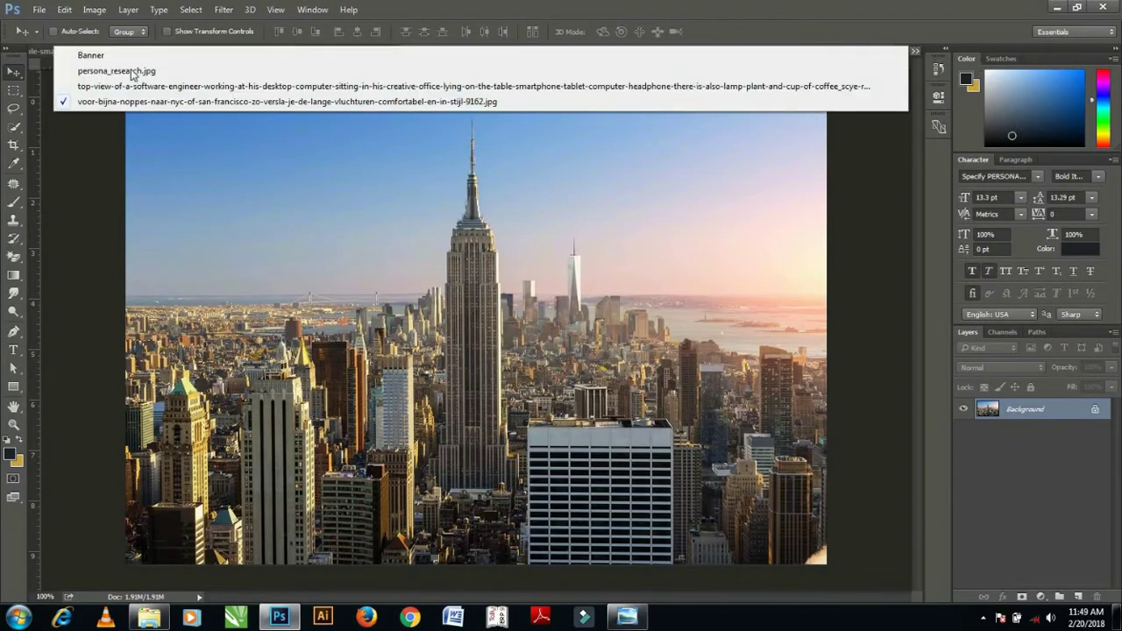
pyautogui.click(1042, 443)
pyautogui.rightClick(1025, 408)
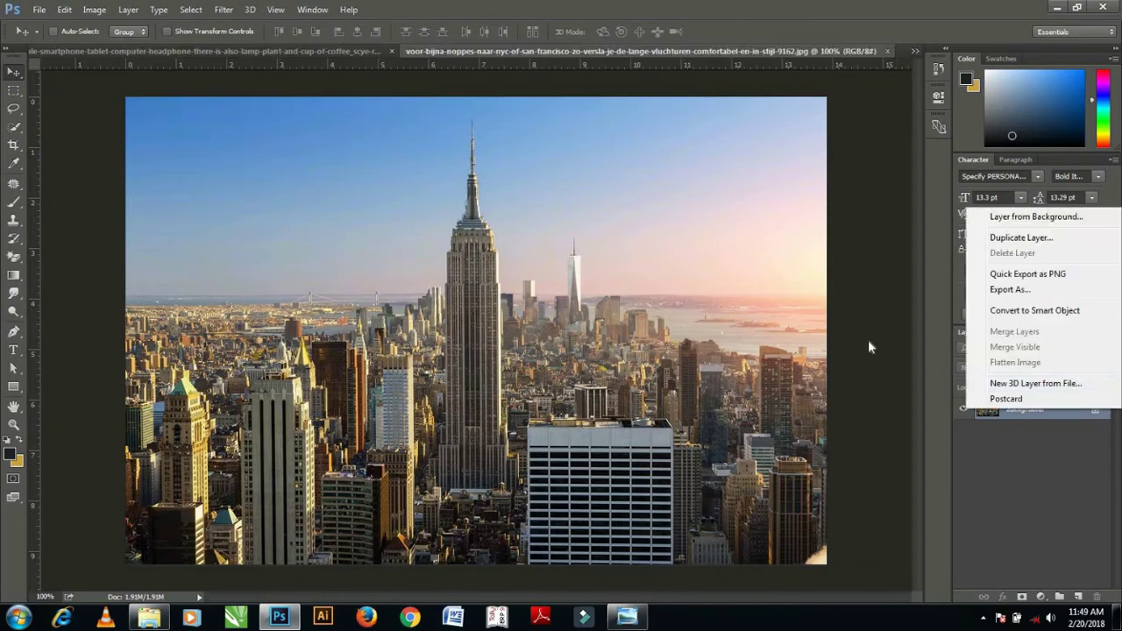
pyautogui.click(1021, 237)
pyautogui.click(556, 241)
pyautogui.click(491, 255)
pyautogui.click(683, 187)
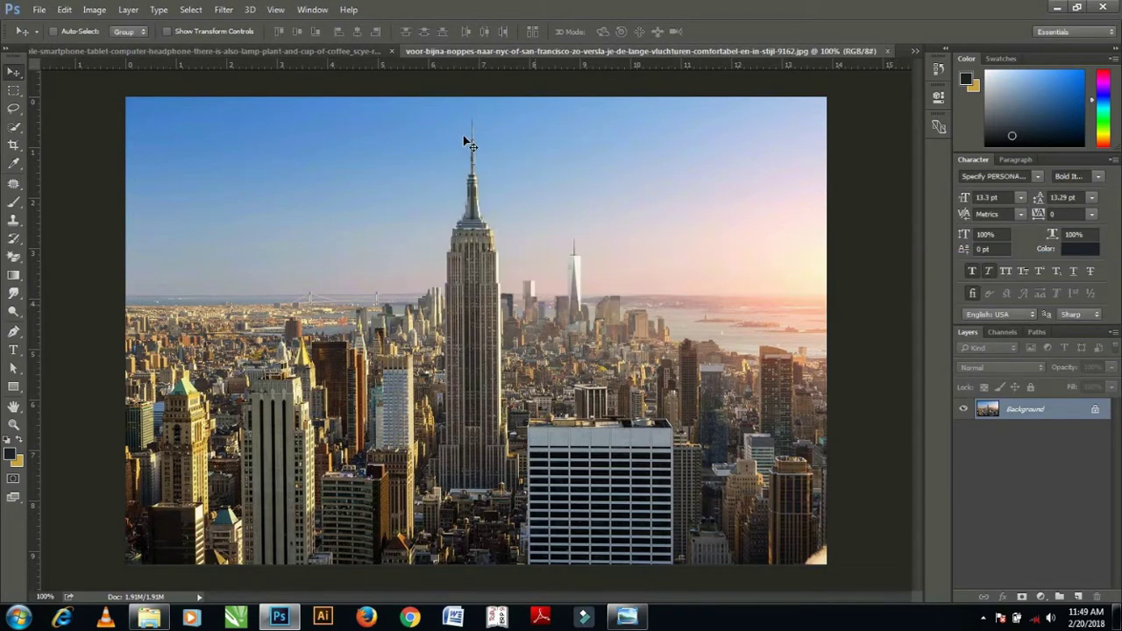
pyautogui.click(889, 51)
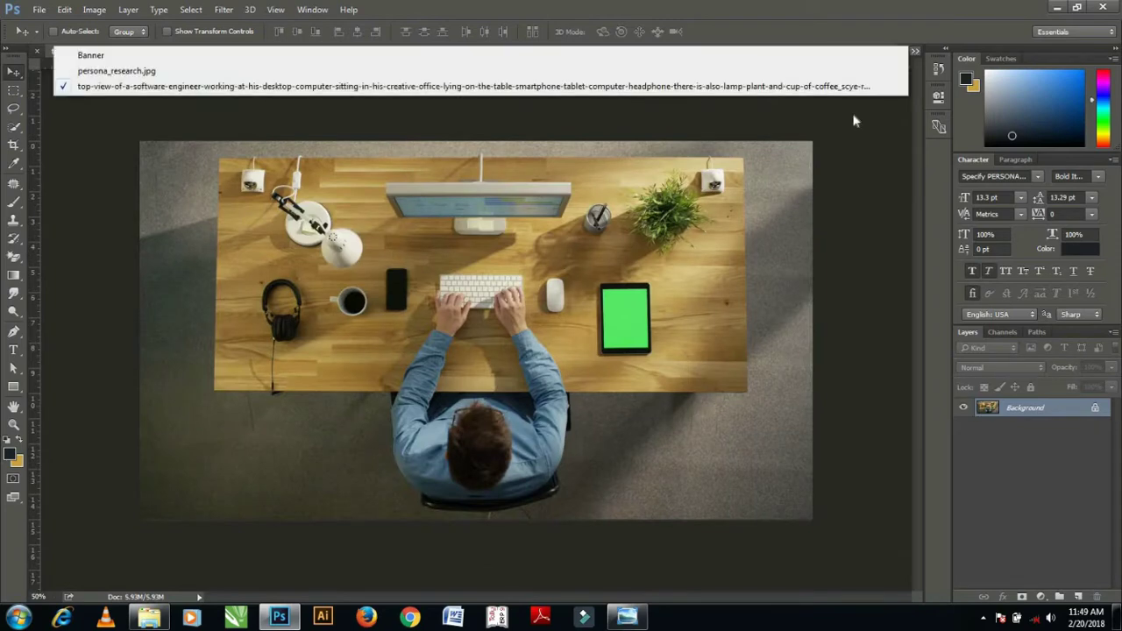
pyautogui.click(205, 56)
# - Scale the skyline photo to 187% and position it across the banner's top
pyautogui.moveTo(492, 353); pyautogui.dragTo(476, 185)
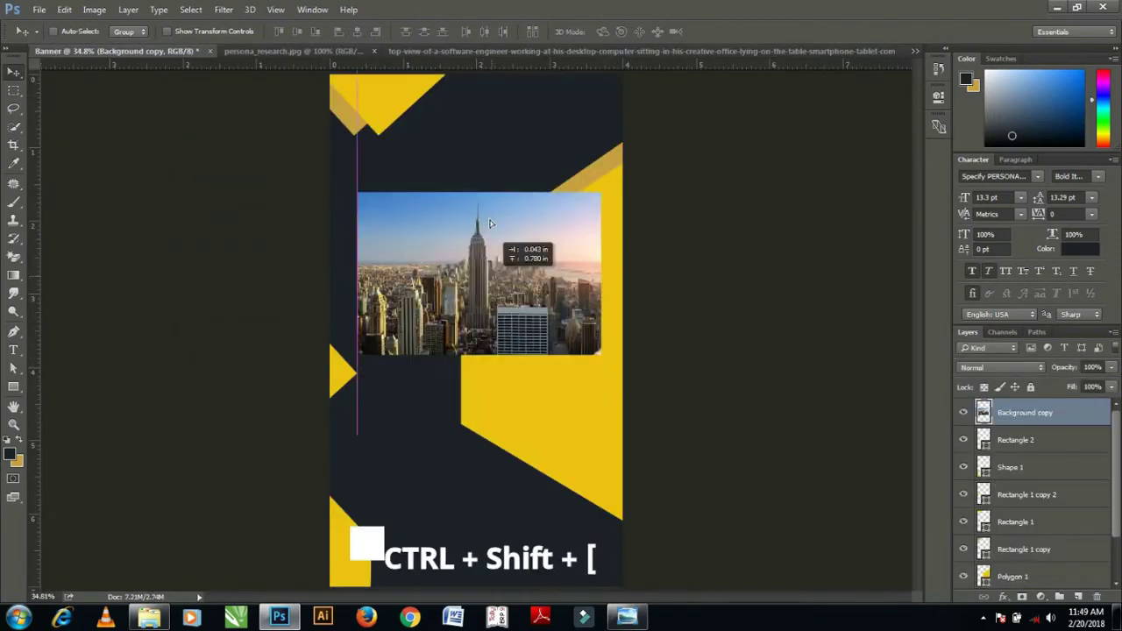
pyautogui.hotkey('ctrl', 't')
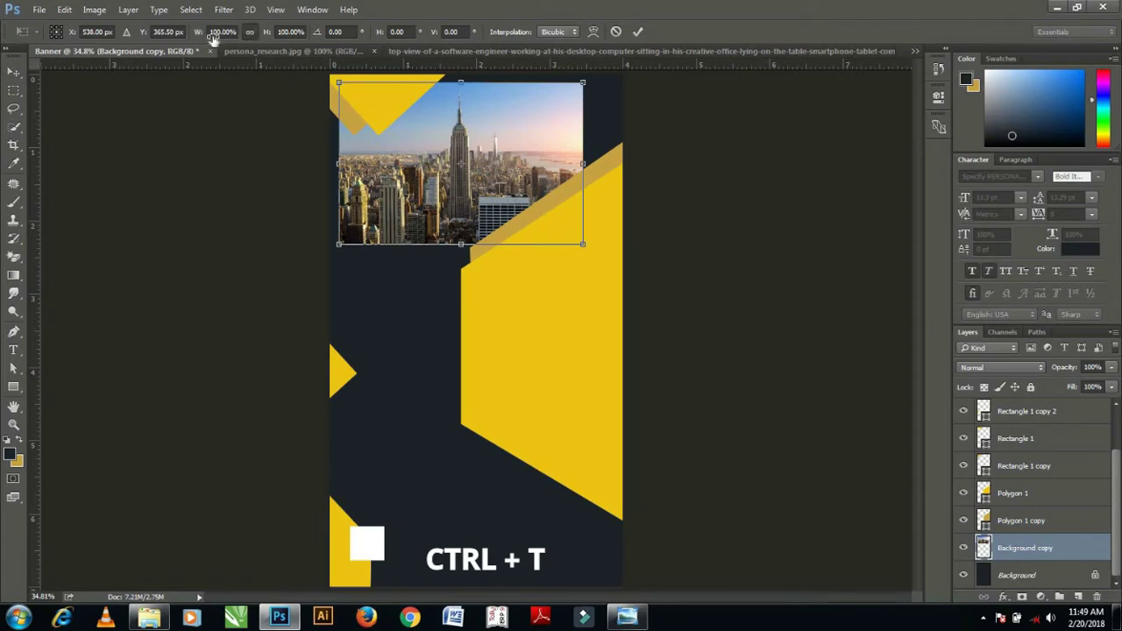
pyautogui.moveTo(197, 35); pyautogui.dragTo(226, 46)
pyautogui.moveTo(462, 217)
pyautogui.mouseDown()
pyautogui.moveTo(487, 243)
pyautogui.moveTo(490, 223)
pyautogui.mouseUp()
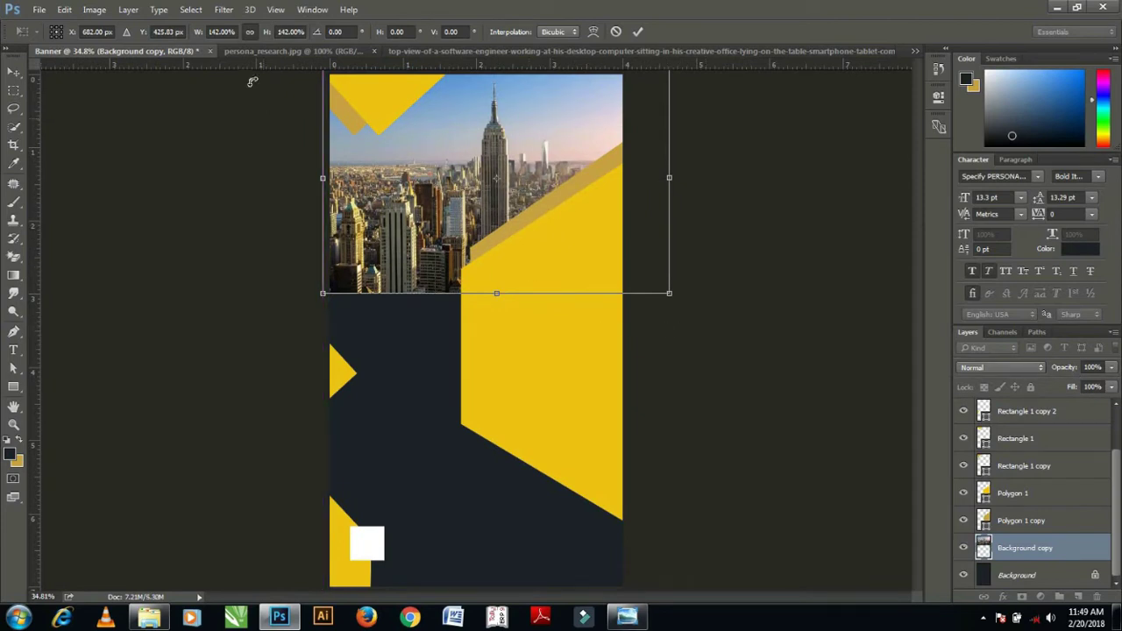
pyautogui.moveTo(197, 35); pyautogui.dragTo(236, 51)
pyautogui.moveTo(381, 189); pyautogui.dragTo(390, 226)
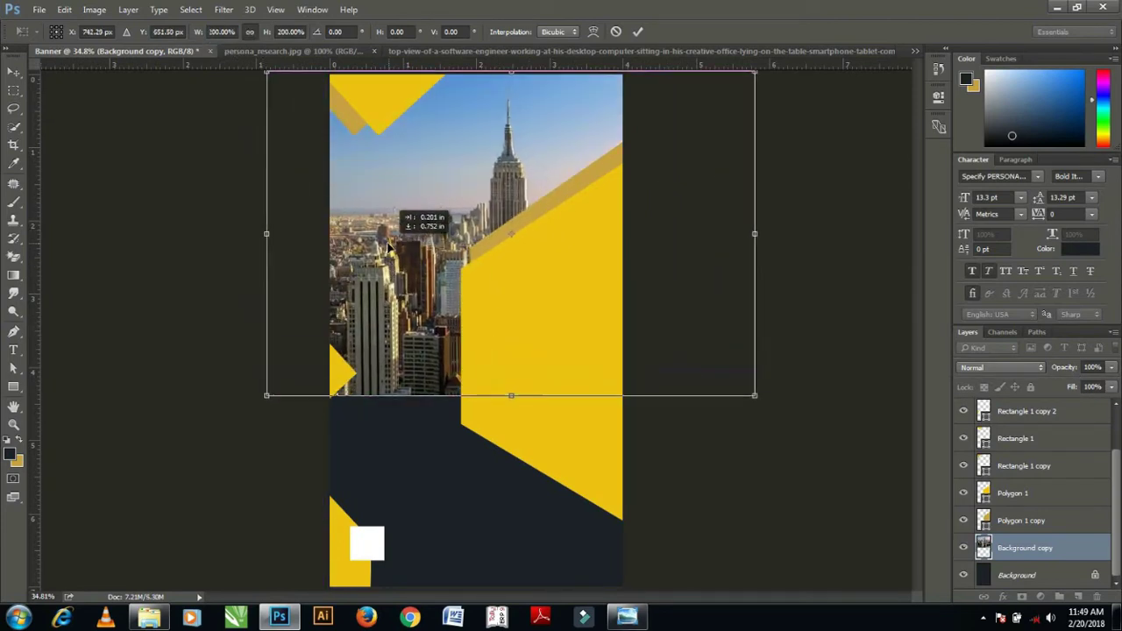
pyautogui.moveTo(198, 32); pyautogui.dragTo(186, 32)
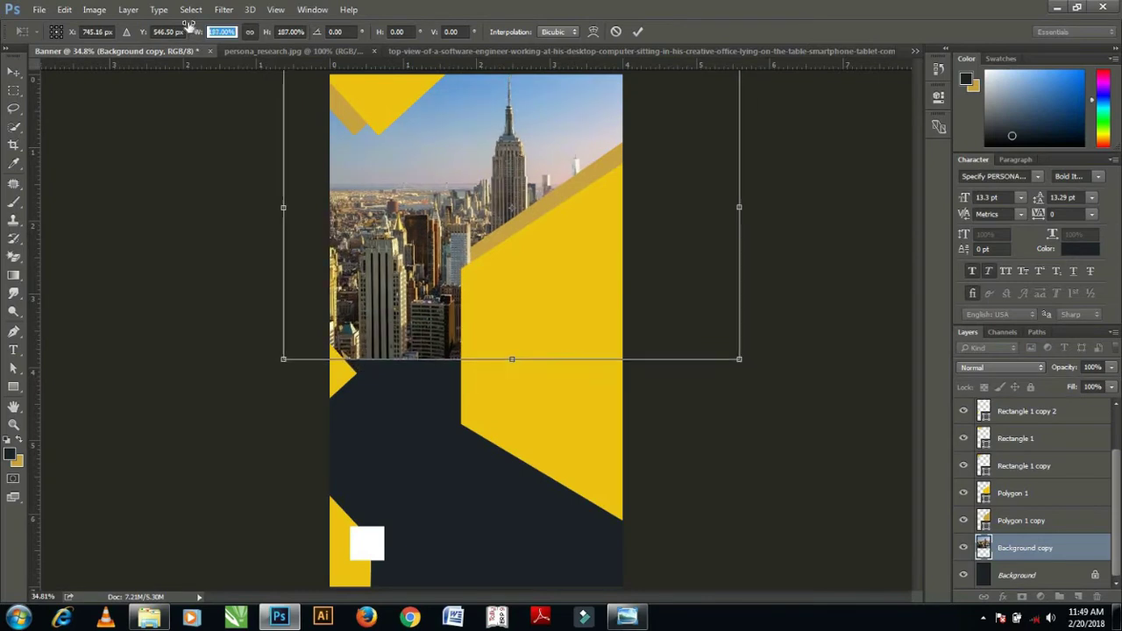
pyautogui.moveTo(542, 295); pyautogui.dragTo(504, 295)
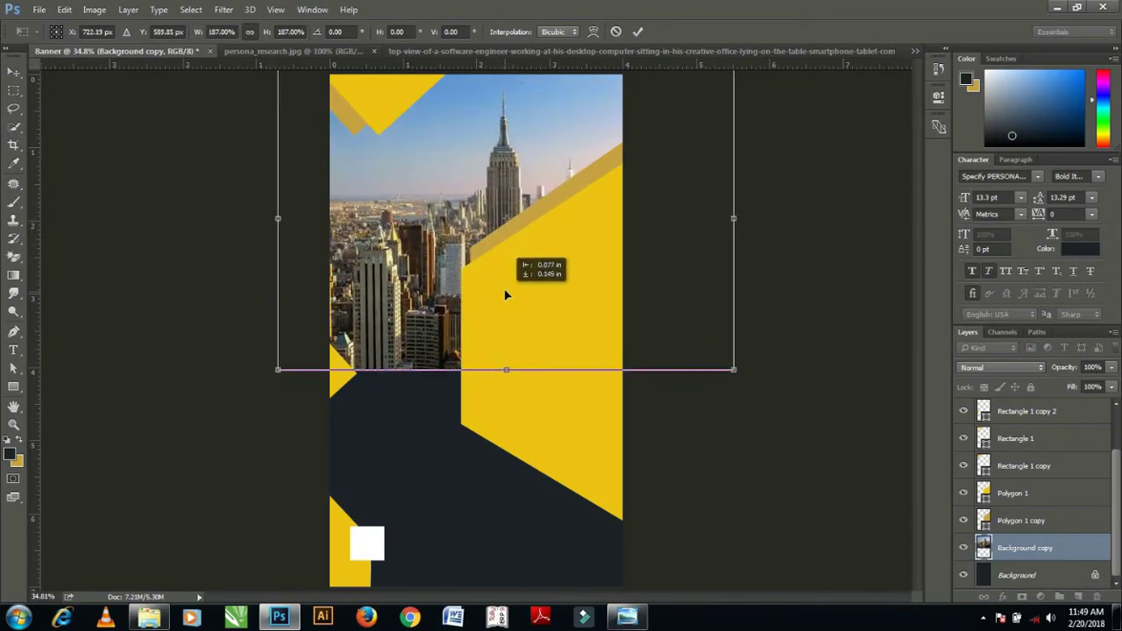
pyautogui.press('Return')
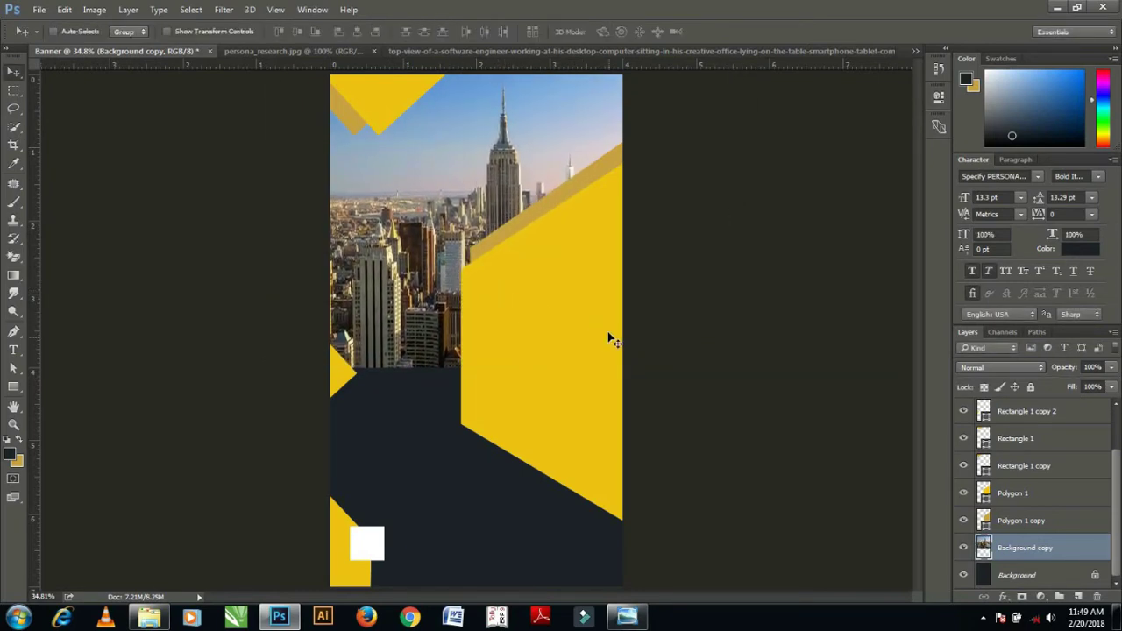
# - Blend the skyline photo layer in Screen mode at 63% fill
pyautogui.click(1002, 369)
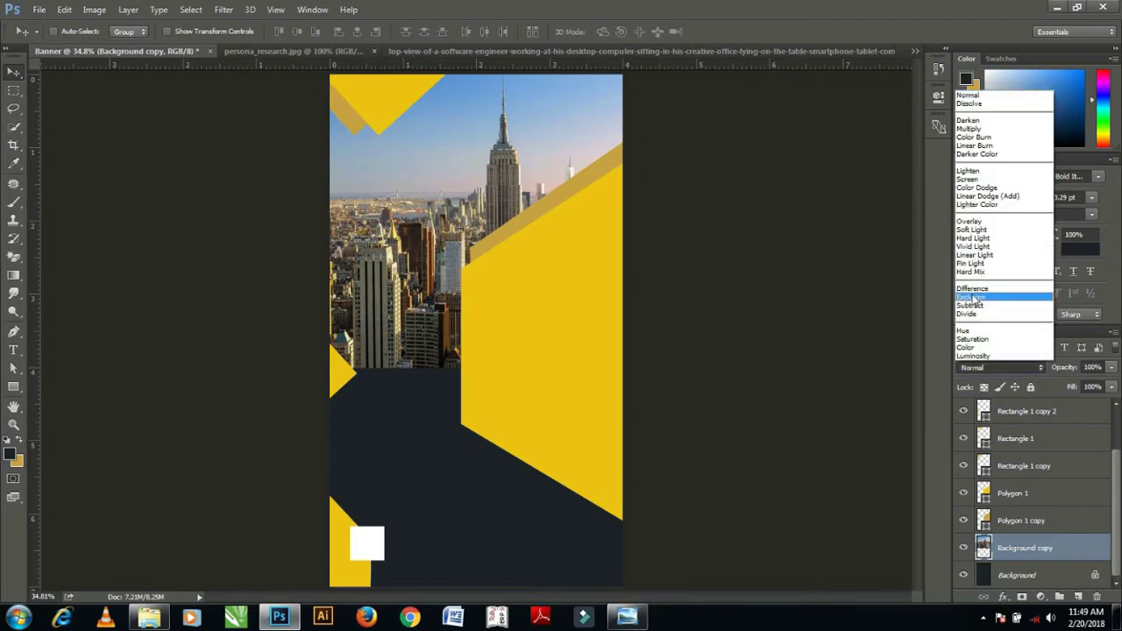
pyautogui.click(984, 294)
pyautogui.moveTo(1104, 405); pyautogui.dragTo(1083, 405)
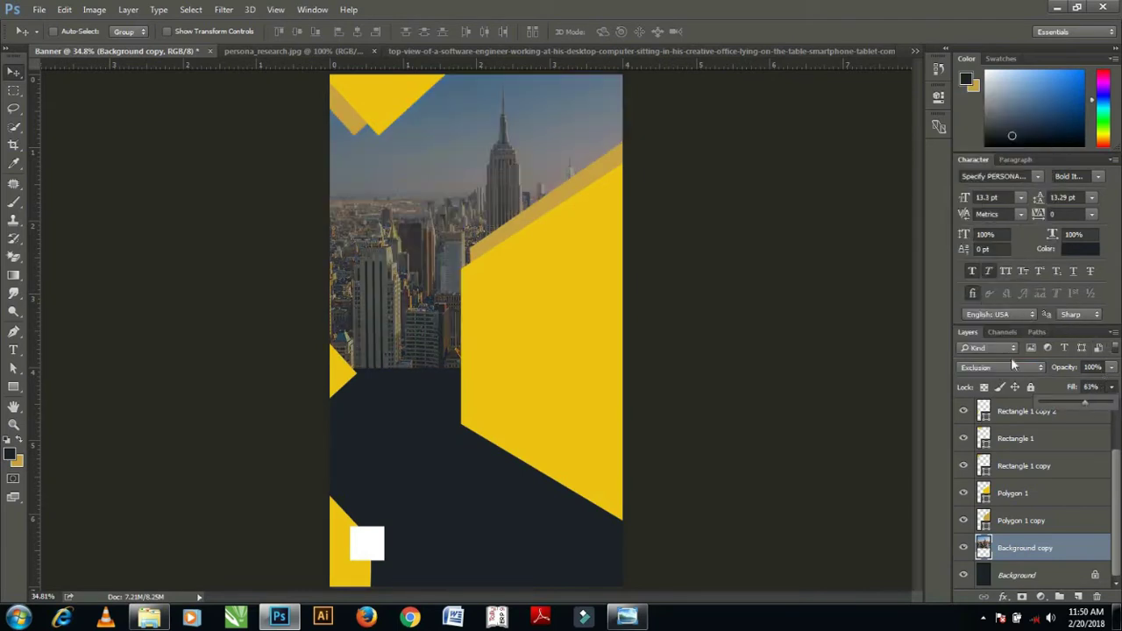
pyautogui.click(1002, 367)
pyautogui.click(972, 179)
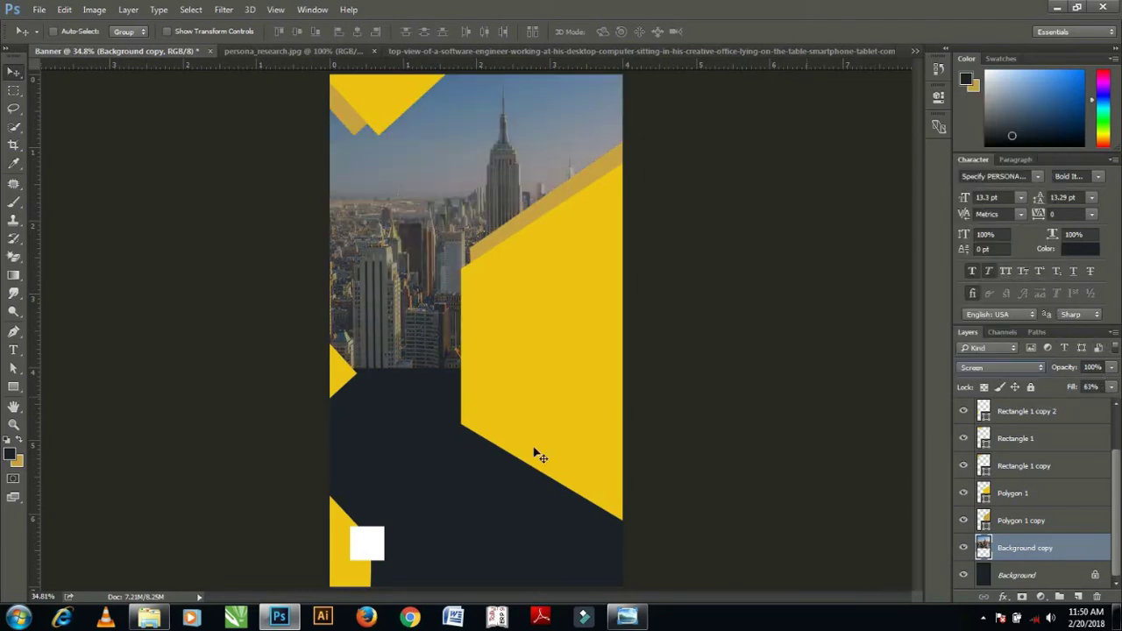
# - Type the headline LOOKING FOR CREATIVE DESIGN and move it onto the skyline
pyautogui.press('t')
pyautogui.click(373, 211)
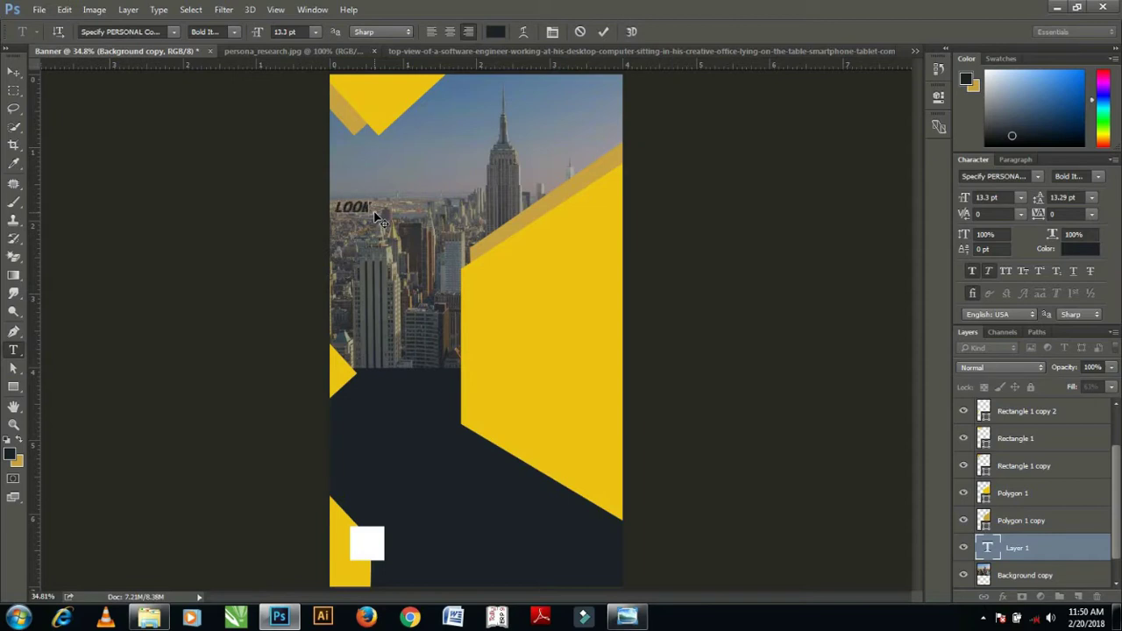
pyautogui.write('ING FOR')
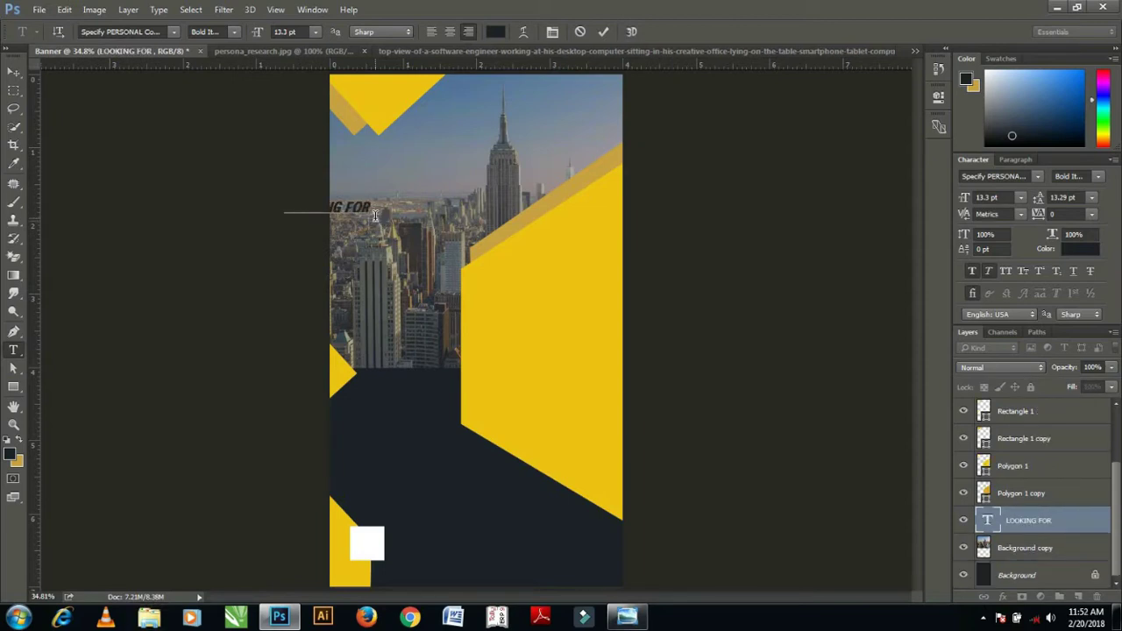
pyautogui.write('TIV')
pyautogui.write('N')
pyautogui.click(13, 72)
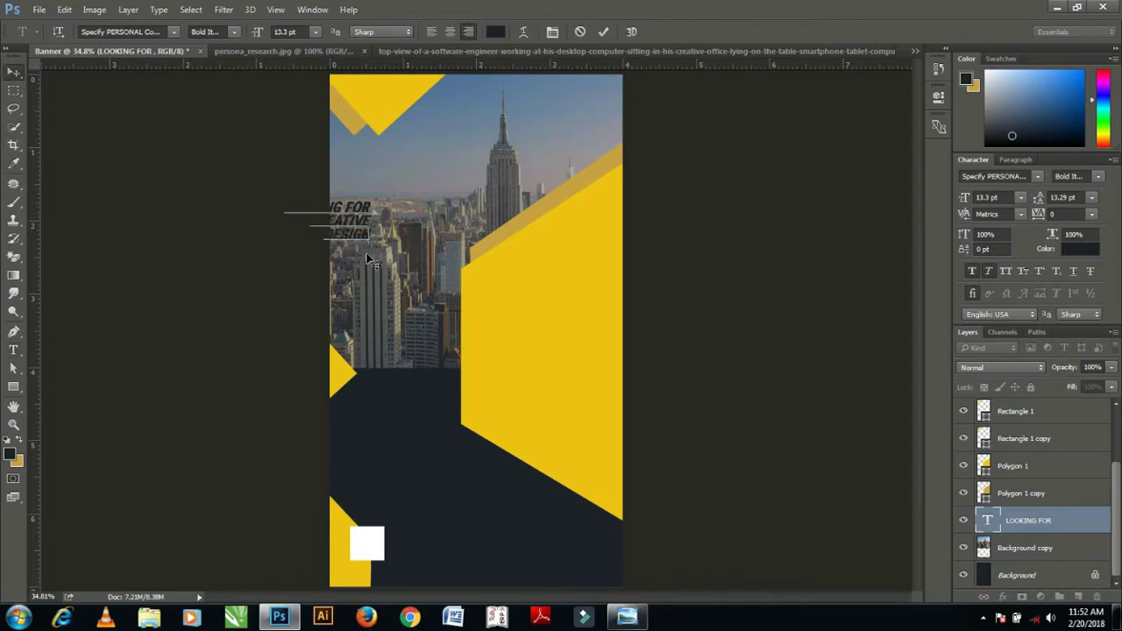
pyautogui.moveTo(355, 181); pyautogui.dragTo(408, 158)
# - Enlarge the word CREATIVE to 21.3 pt and shift the headline up and right
pyautogui.doubleClick(987, 519)
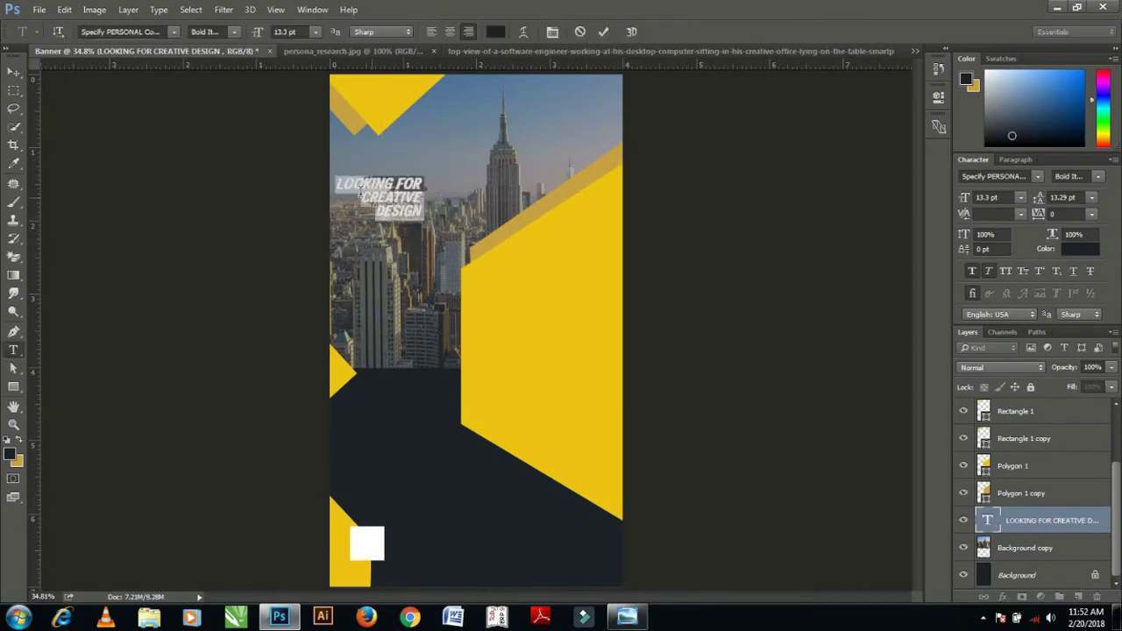
pyautogui.moveTo(360, 189); pyautogui.dragTo(425, 214)
pyautogui.moveTo(964, 200); pyautogui.dragTo(980, 200)
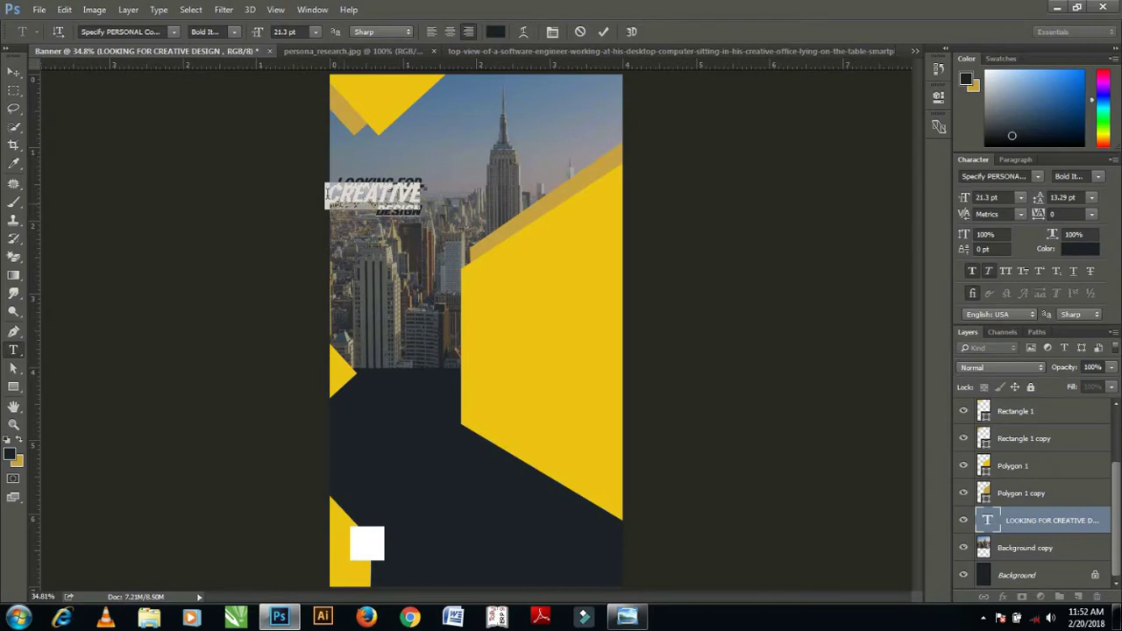
pyautogui.click(352, 210)
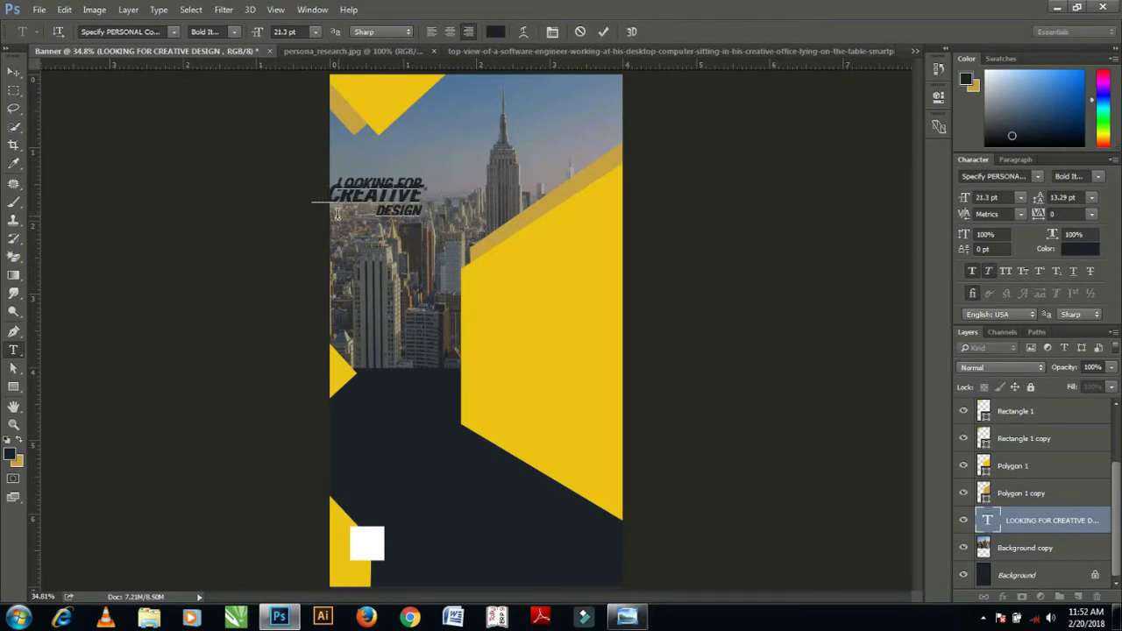
pyautogui.click(13, 72)
pyautogui.moveTo(377, 194); pyautogui.dragTo(433, 186)
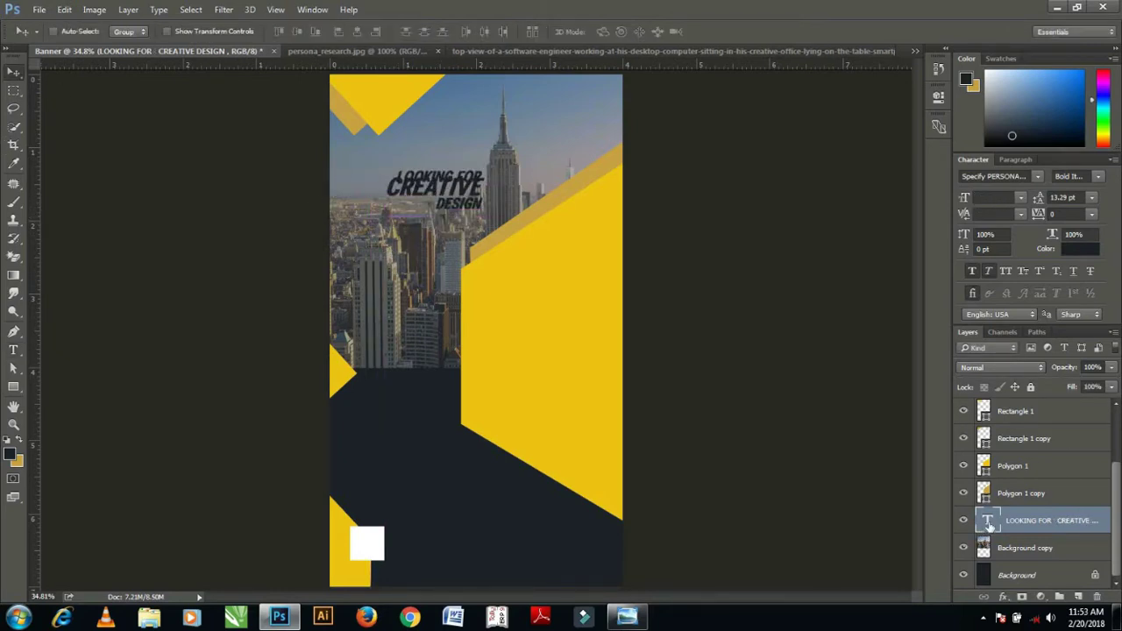
# - Stagger the headline lines with paragraph alignment and indent, and move it left
pyautogui.click(1014, 159)
pyautogui.click(970, 178)
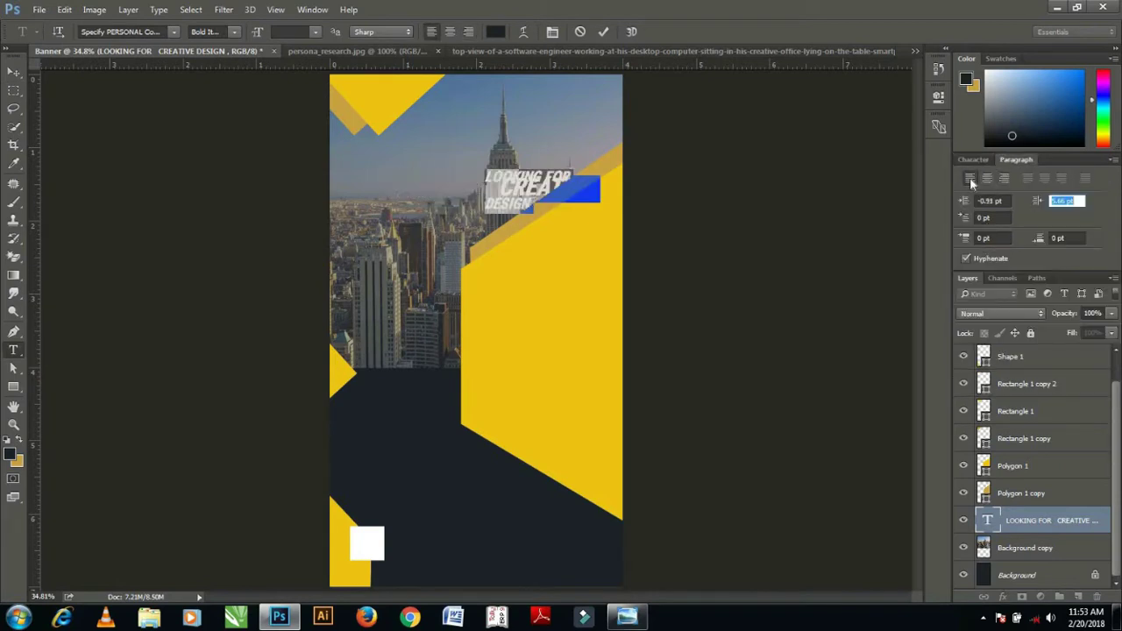
pyautogui.press('Return')
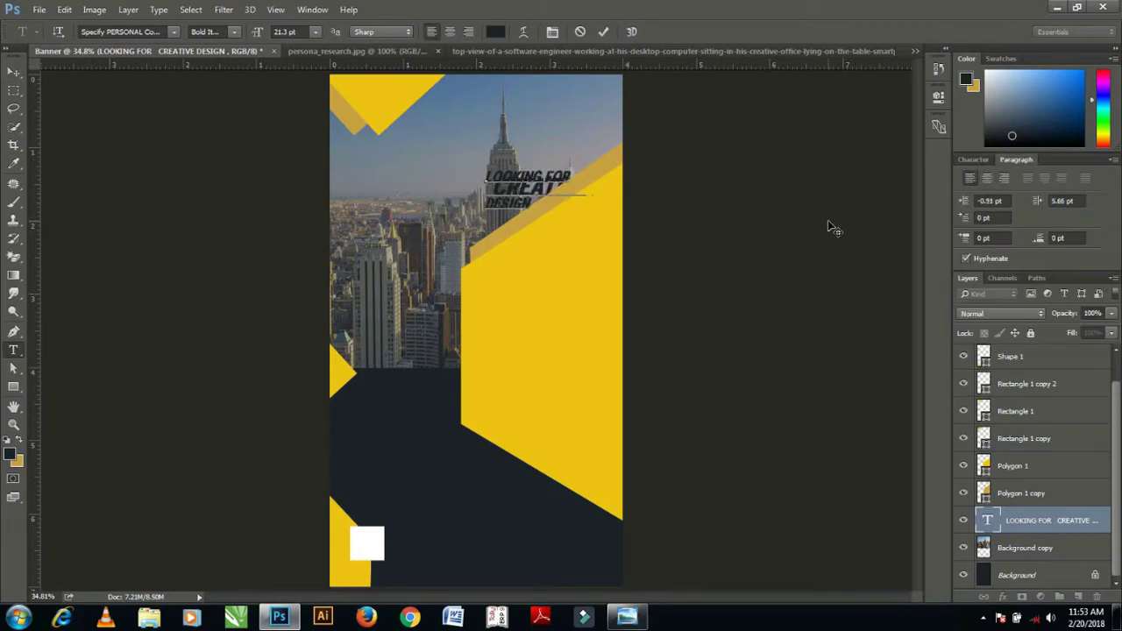
pyautogui.click(13, 71)
pyautogui.moveTo(511, 184); pyautogui.dragTo(397, 192)
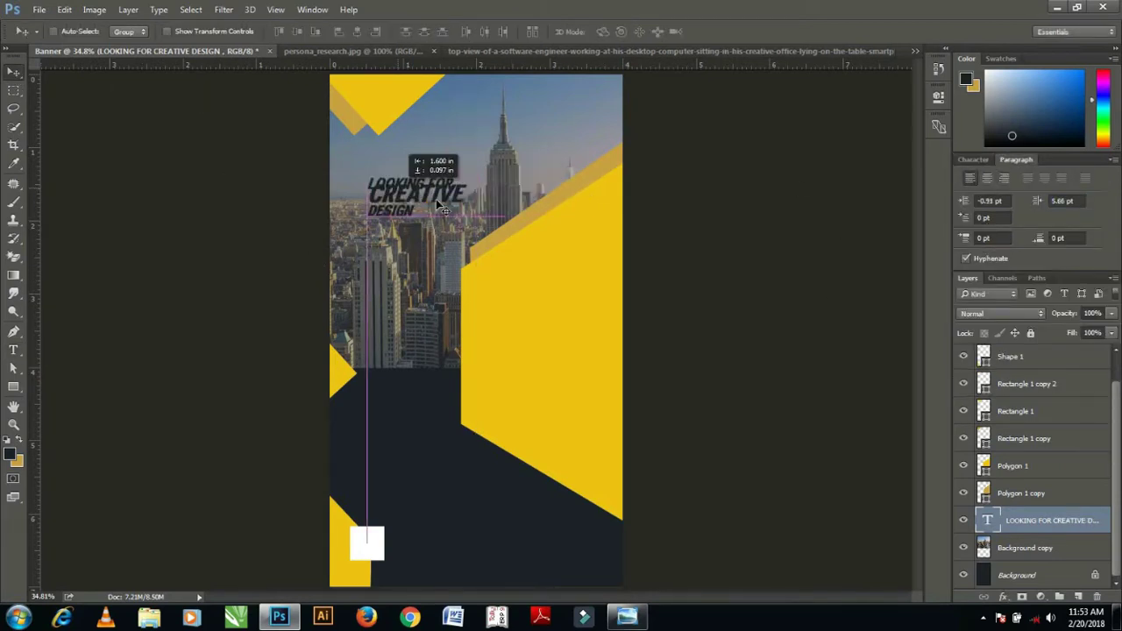
# - Make the headline text white (#ffffff)
pyautogui.click(973, 159)
pyautogui.click(1079, 248)
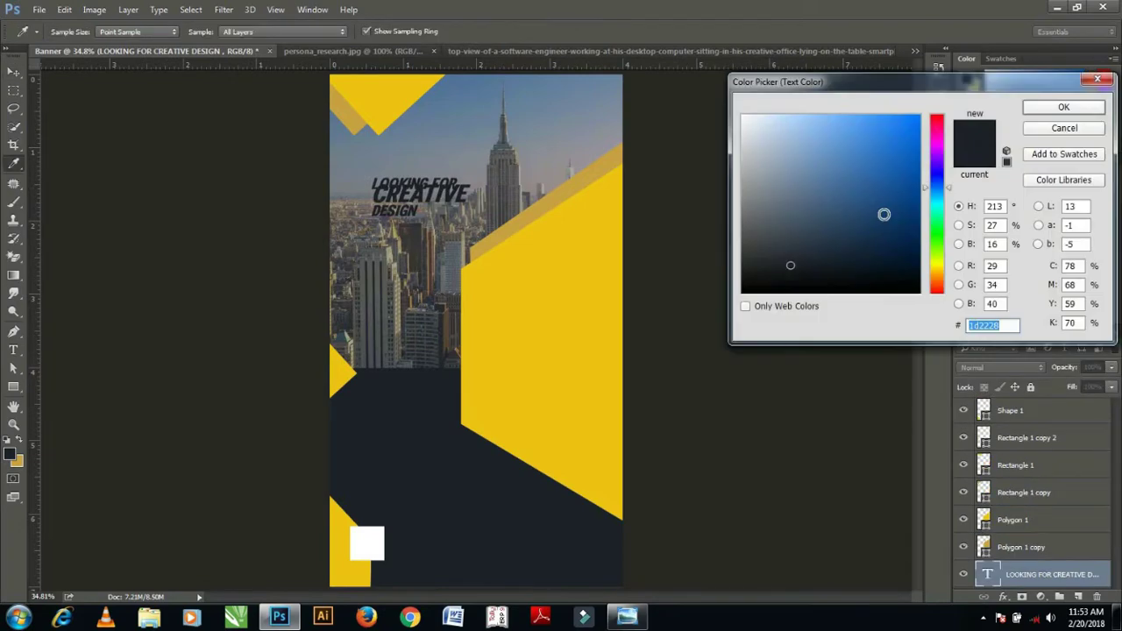
pyautogui.doubleClick(991, 321)
pyautogui.write('ffffff')
pyautogui.press('Return')
# - Adjust the headline's leading, bringing the DESIGN line closer to CREATIVE
pyautogui.doubleClick(988, 574)
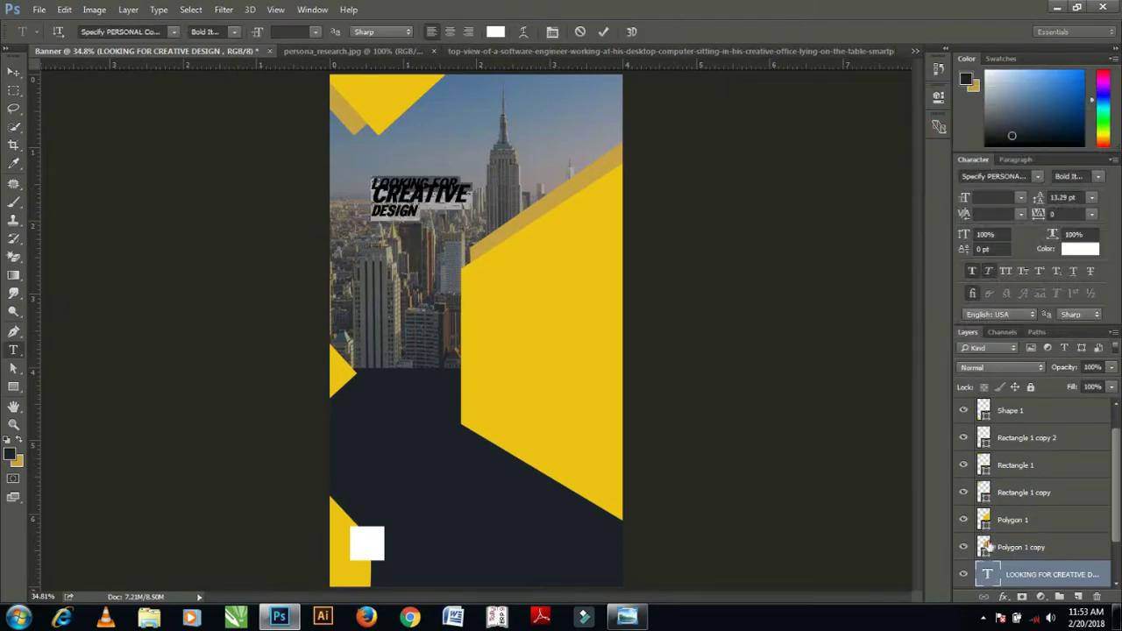
pyautogui.moveTo(1040, 198); pyautogui.dragTo(1042, 200)
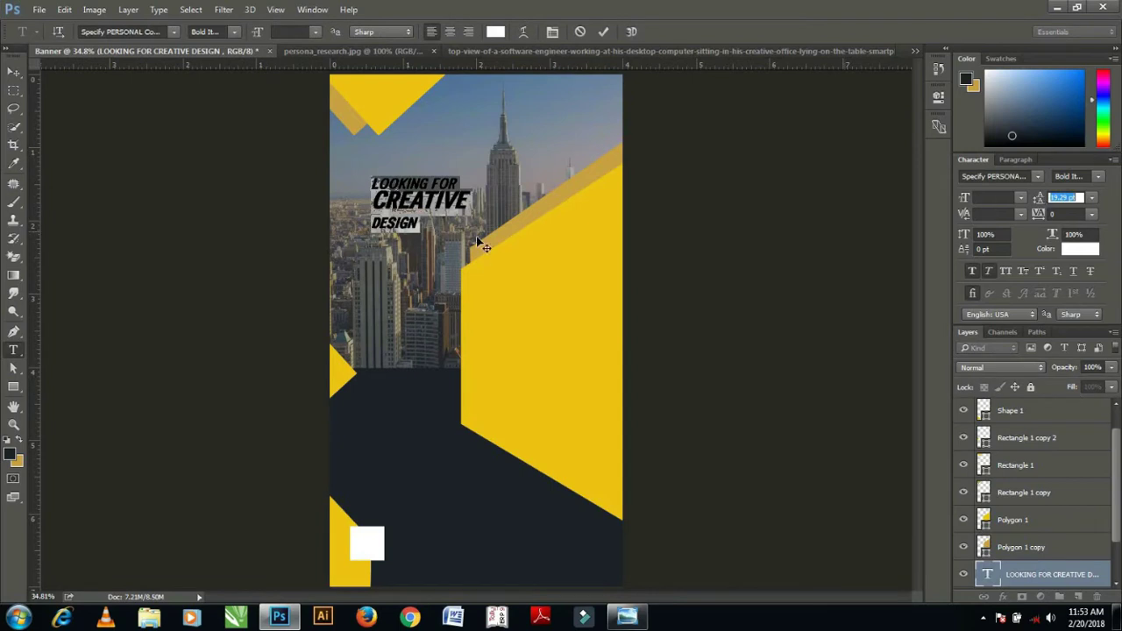
pyautogui.moveTo(418, 224); pyautogui.dragTo(371, 223)
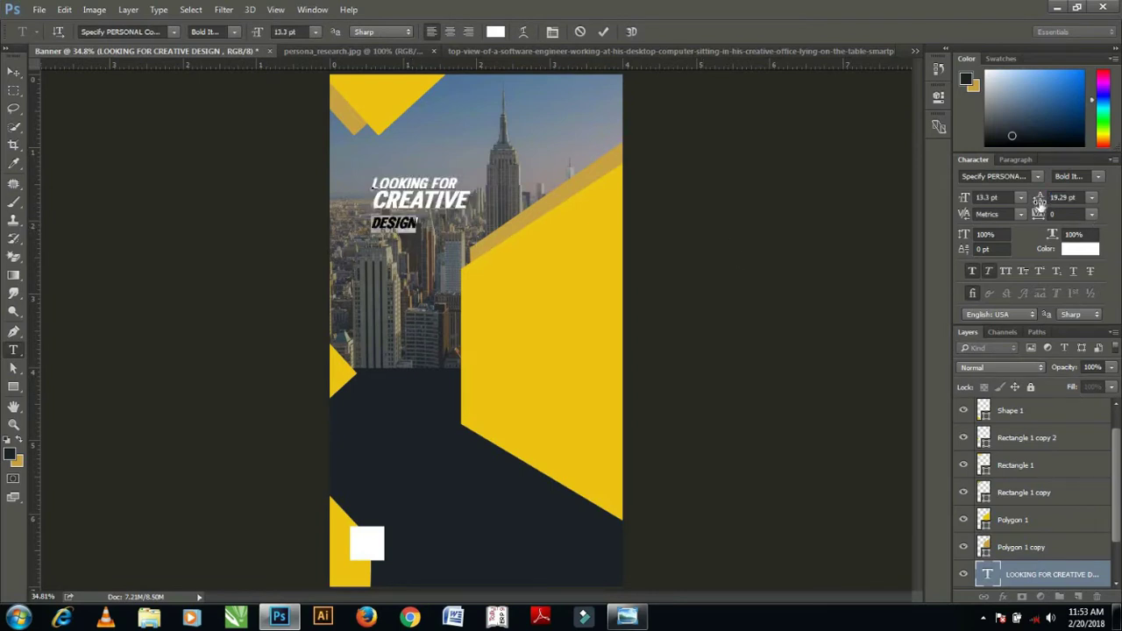
pyautogui.moveTo(1039, 199); pyautogui.dragTo(1035, 200)
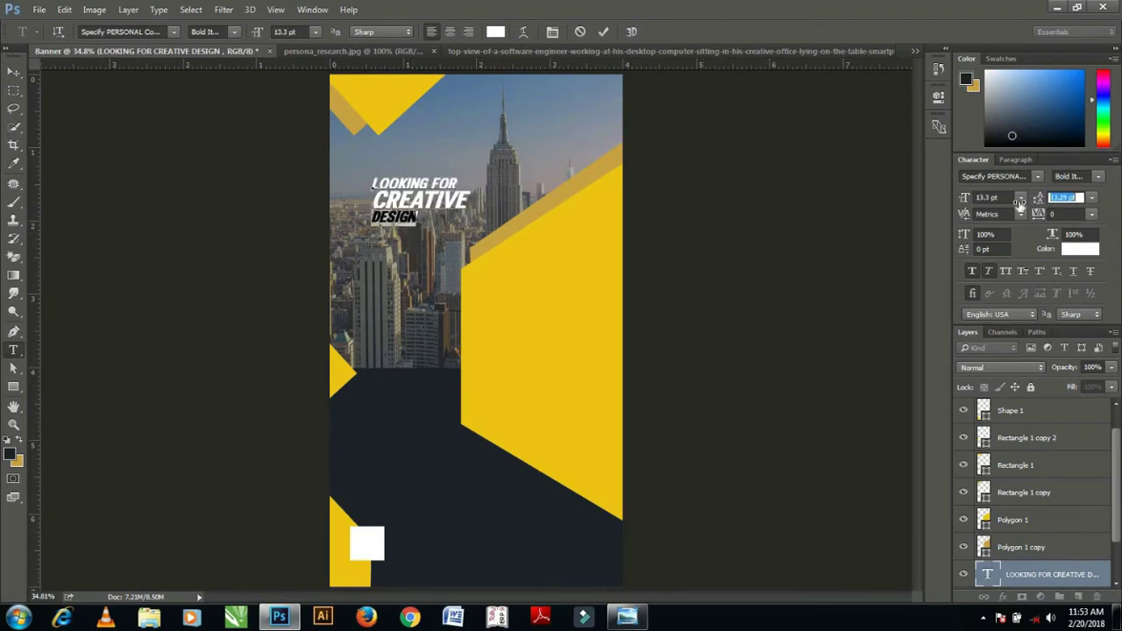
pyautogui.click(14, 71)
pyautogui.moveTo(435, 226); pyautogui.dragTo(404, 212)
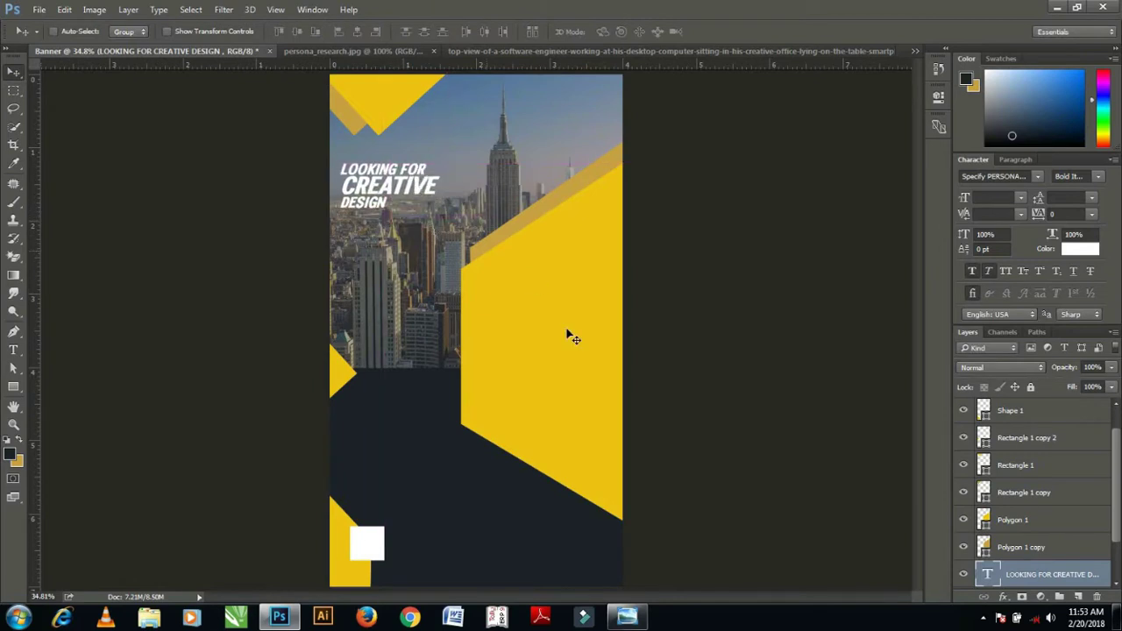
# - Scale the headline up to 110% and reposition it
pyautogui.hotkey('ctrl', 't')
pyautogui.moveTo(194, 32); pyautogui.dragTo(212, 32)
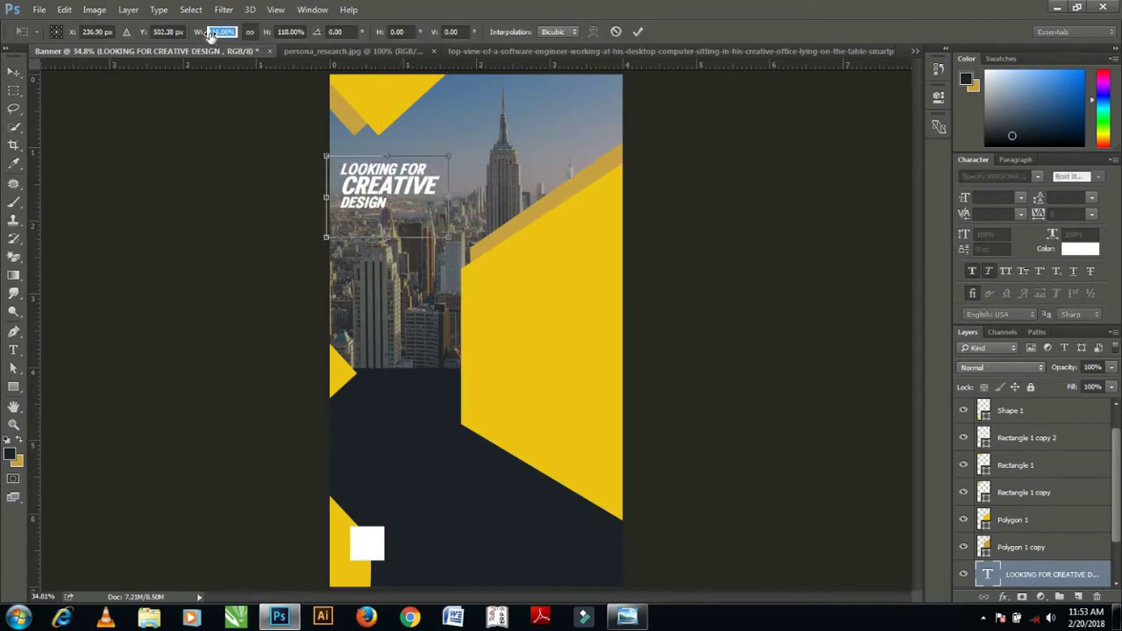
pyautogui.press('Return')
pyautogui.moveTo(396, 211); pyautogui.dragTo(409, 219)
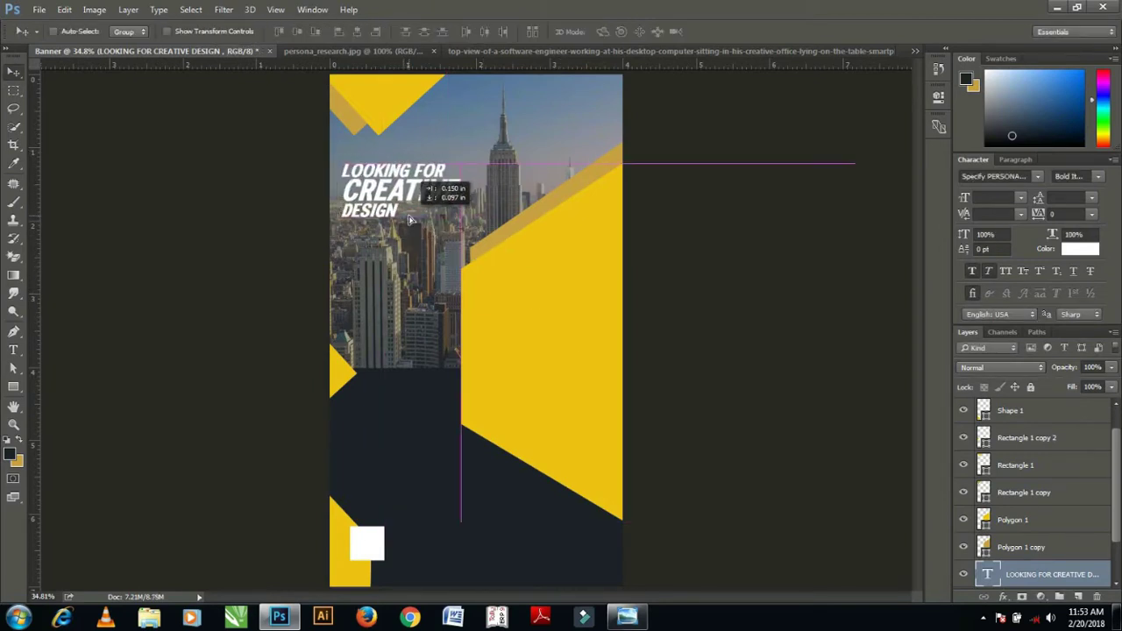
# - Color the word CREATIVE with the banner's yellow and nudge the headline up
pyautogui.doubleClick(987, 574)
pyautogui.click(1065, 249)
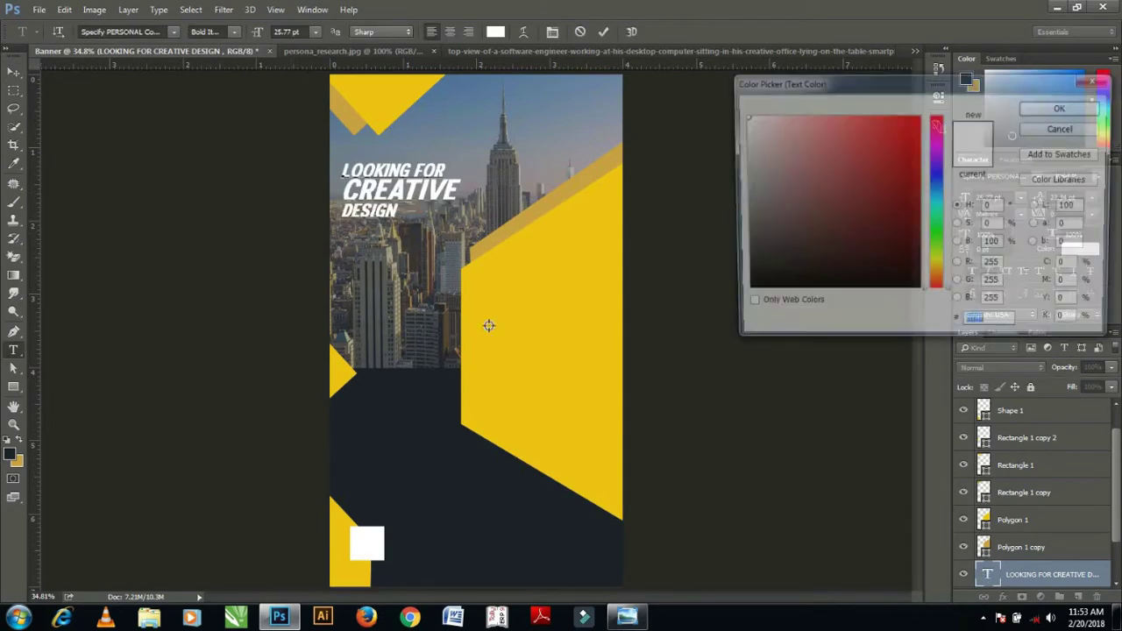
pyautogui.click(488, 325)
pyautogui.press('Return')
pyautogui.click(11, 72)
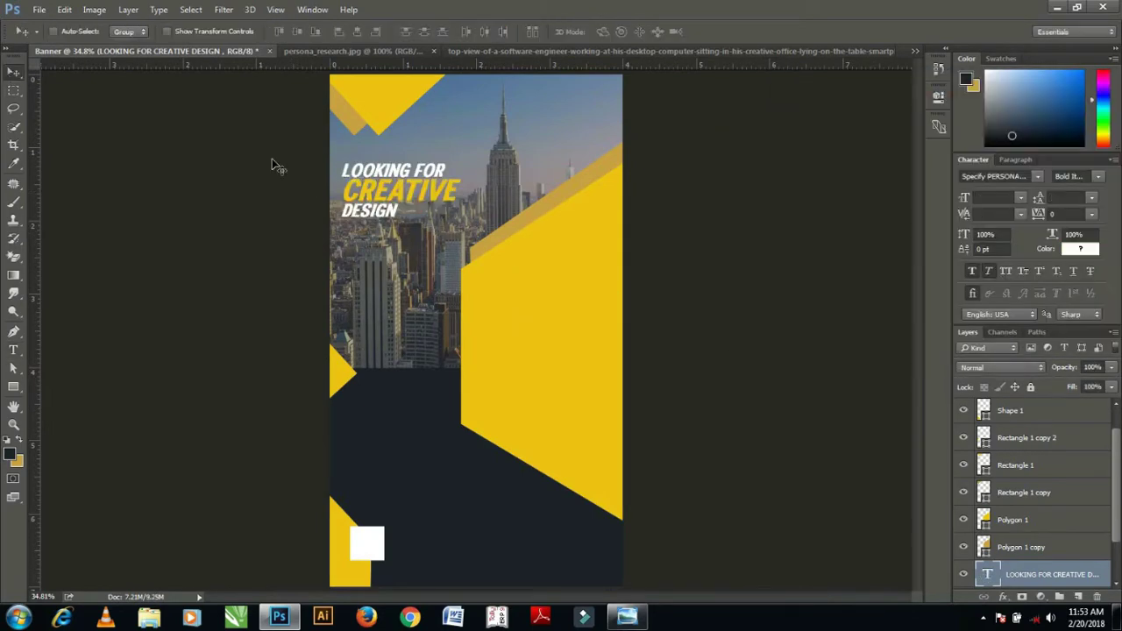
pyautogui.doubleClick(989, 574)
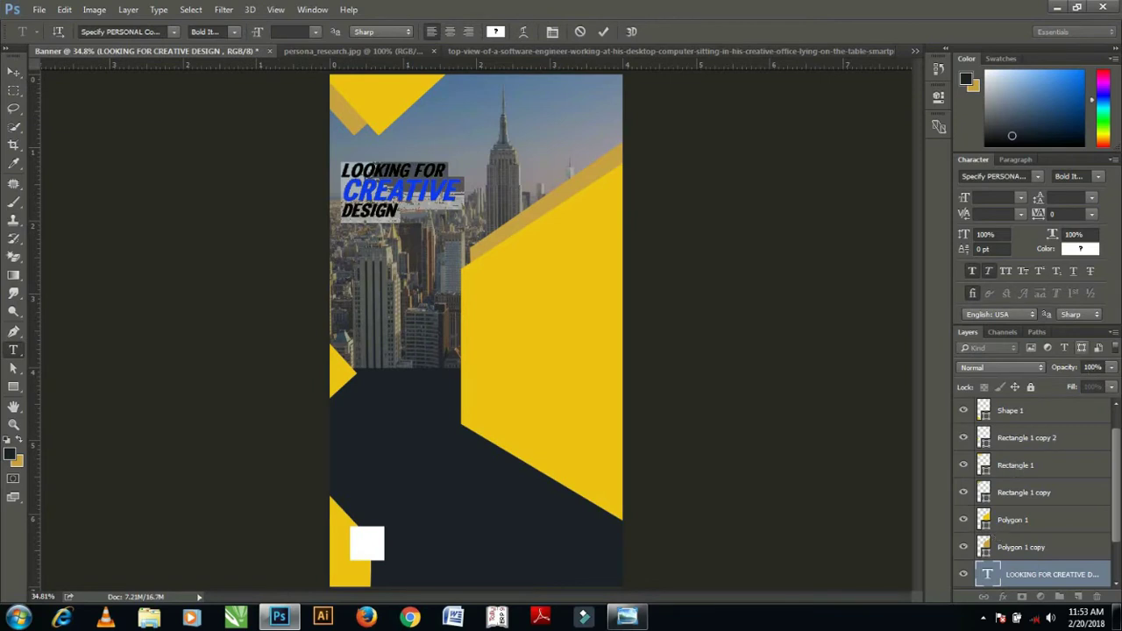
pyautogui.click(13, 71)
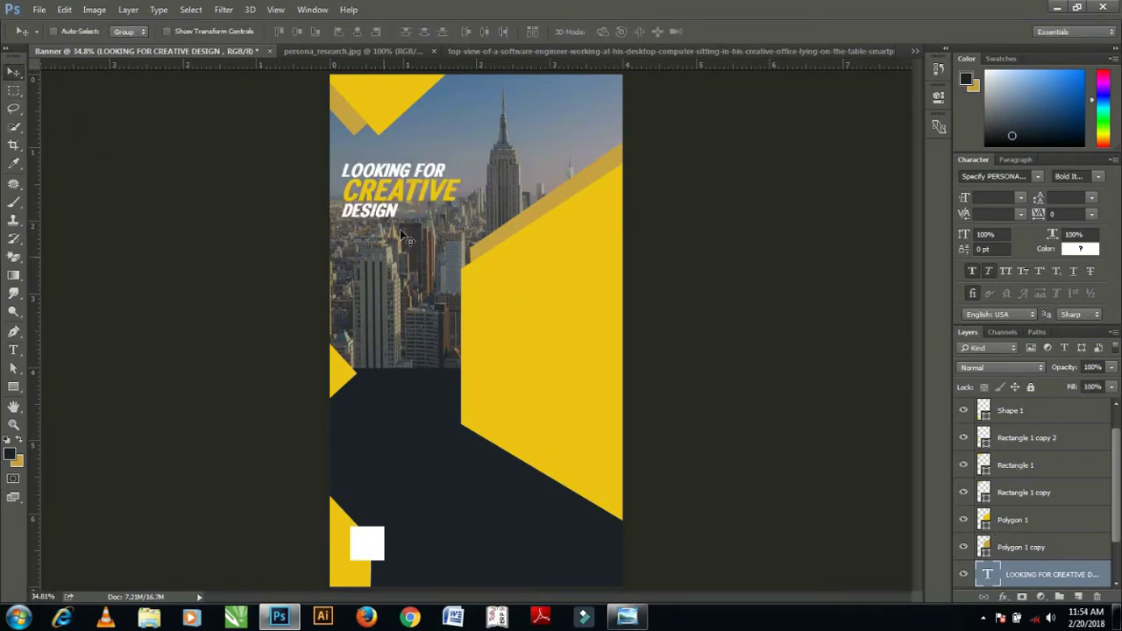
pyautogui.moveTo(400, 214); pyautogui.dragTo(399, 210)
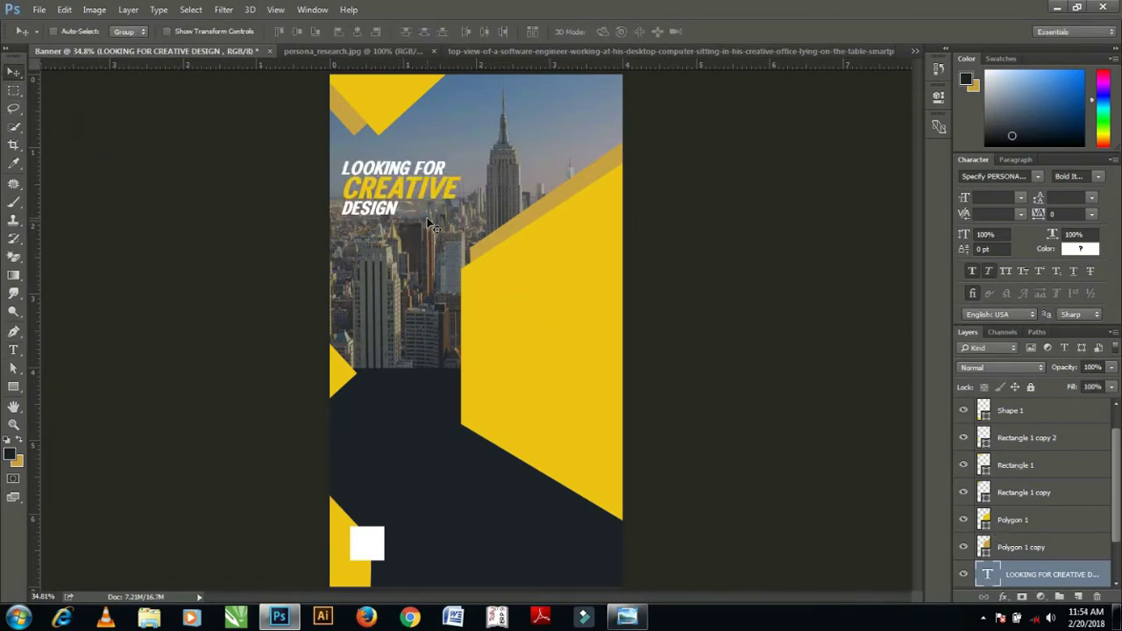
# - Lower the skyline photo layer's fill to 51%
pyautogui.scroll(-2, 1039, 545)
pyautogui.click(1034, 548)
pyautogui.click(1111, 386)
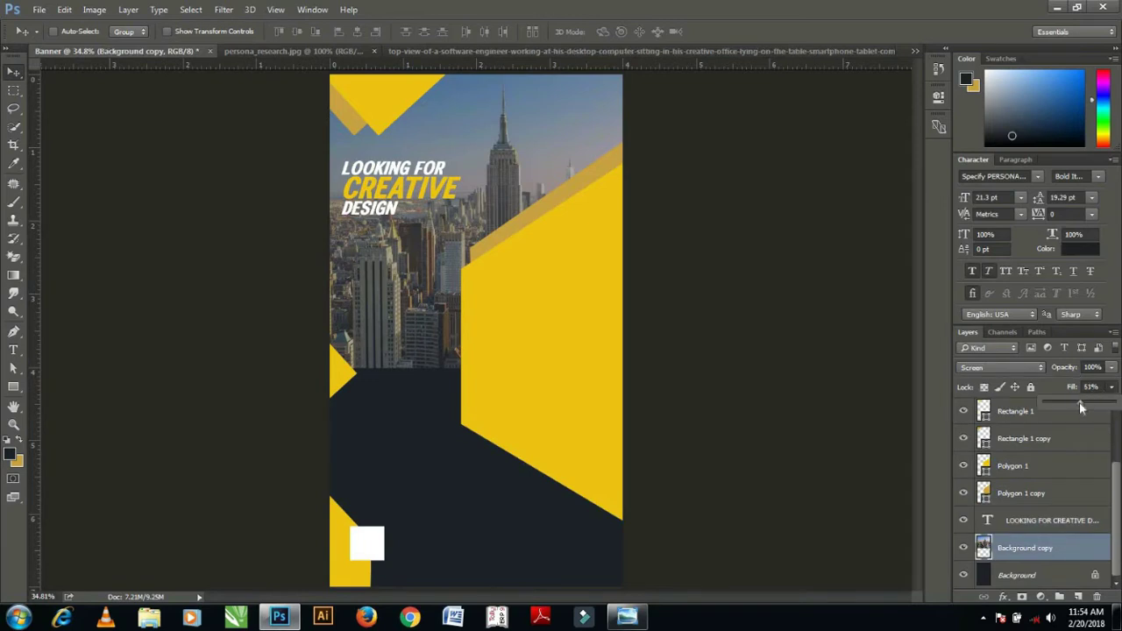
pyautogui.moveTo(1094, 404); pyautogui.dragTo(1087, 404)
pyautogui.hotkey('alt', ']')
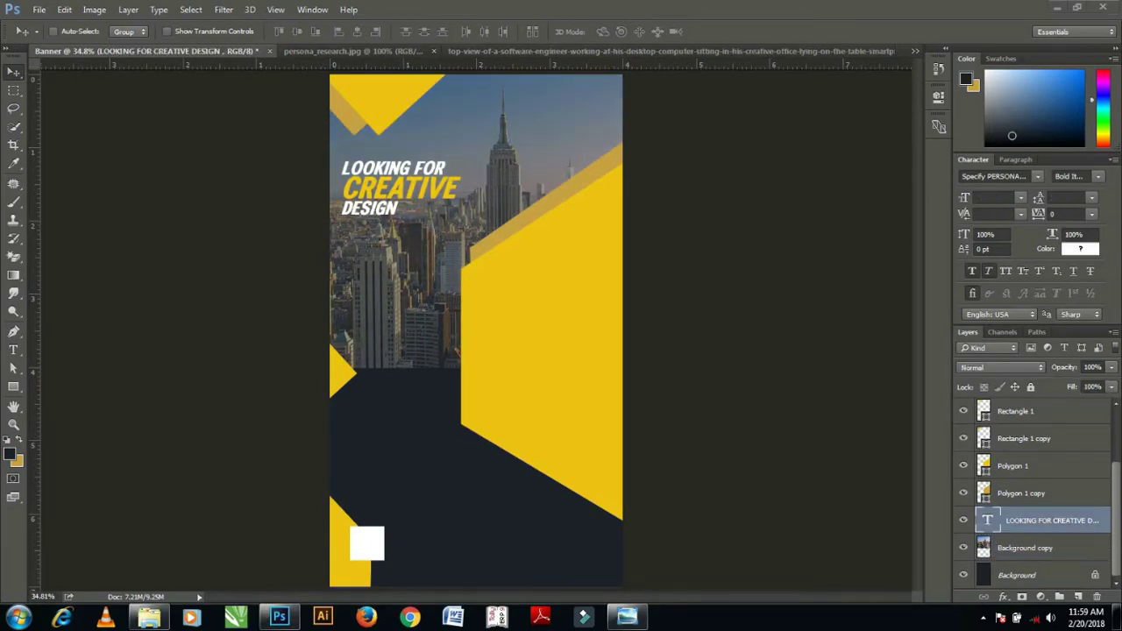
pyautogui.click(13, 350)
# - Type the Creative CREATION HERE tagline above the skyline
pyautogui.click(499, 128)
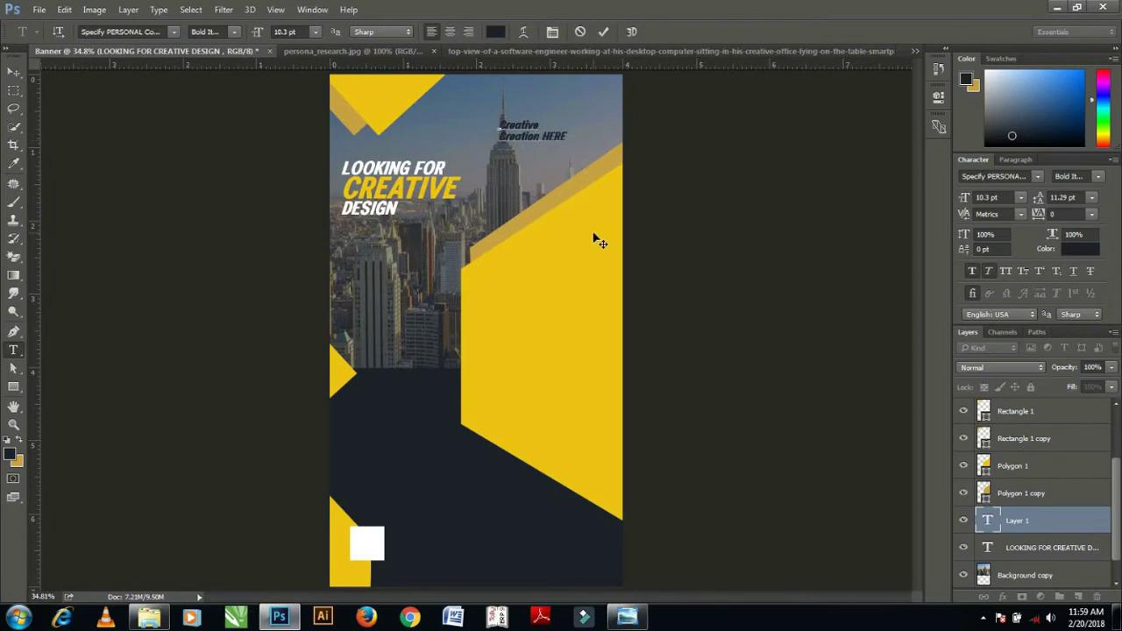
pyautogui.press('BackSpace')
pyautogui.press('BackSpace')
pyautogui.press('BackSpace')
pyautogui.press('BackSpace')
pyautogui.press('BackSpace')
pyautogui.write('n')
pyautogui.click(13, 70)
pyautogui.click(966, 493)
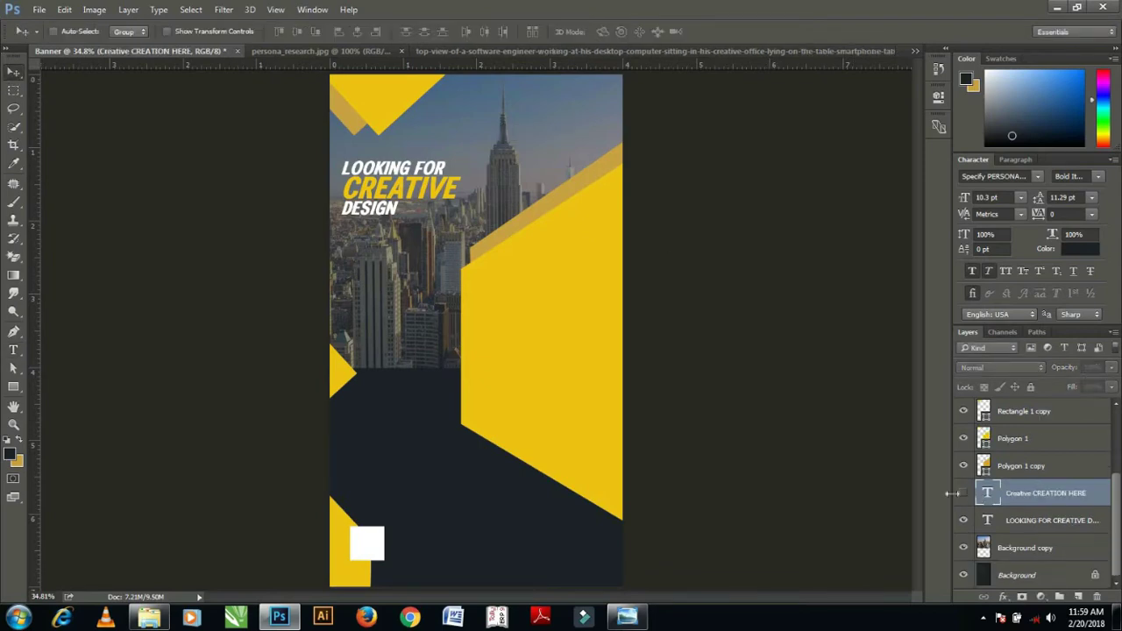
pyautogui.click(963, 494)
# - Set Creative in the Shave the Whales font, enlarge it, and indent the CREATION HERE line
pyautogui.doubleClick(986, 492)
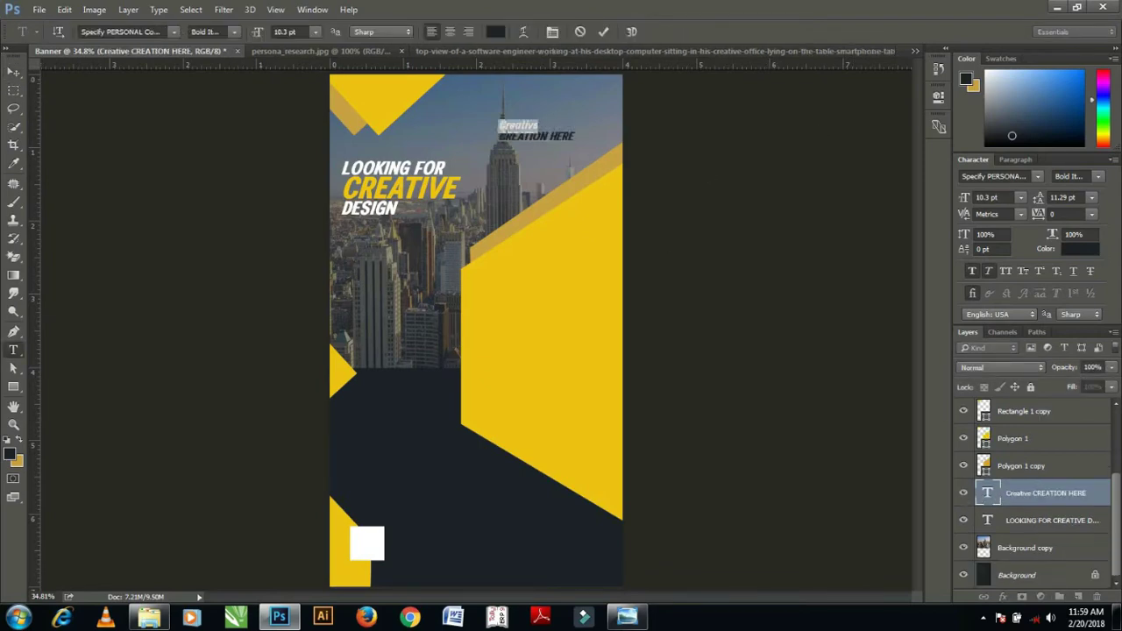
pyautogui.click(994, 175)
pyautogui.click(995, 183)
pyautogui.moveTo(963, 200); pyautogui.dragTo(978, 200)
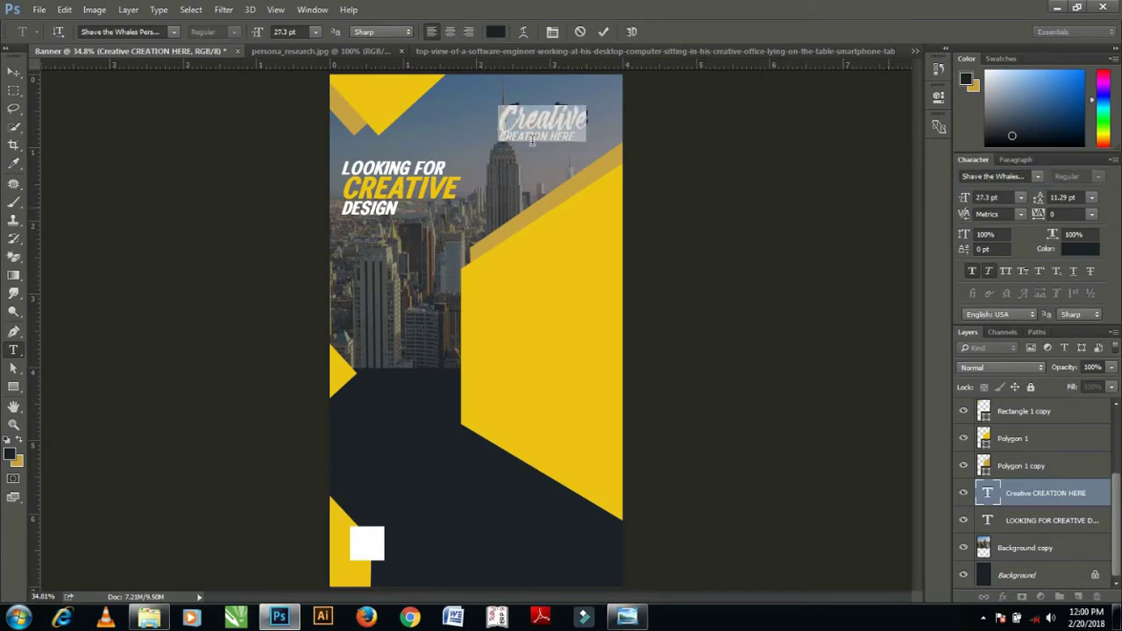
pyautogui.tripleClick(544, 143)
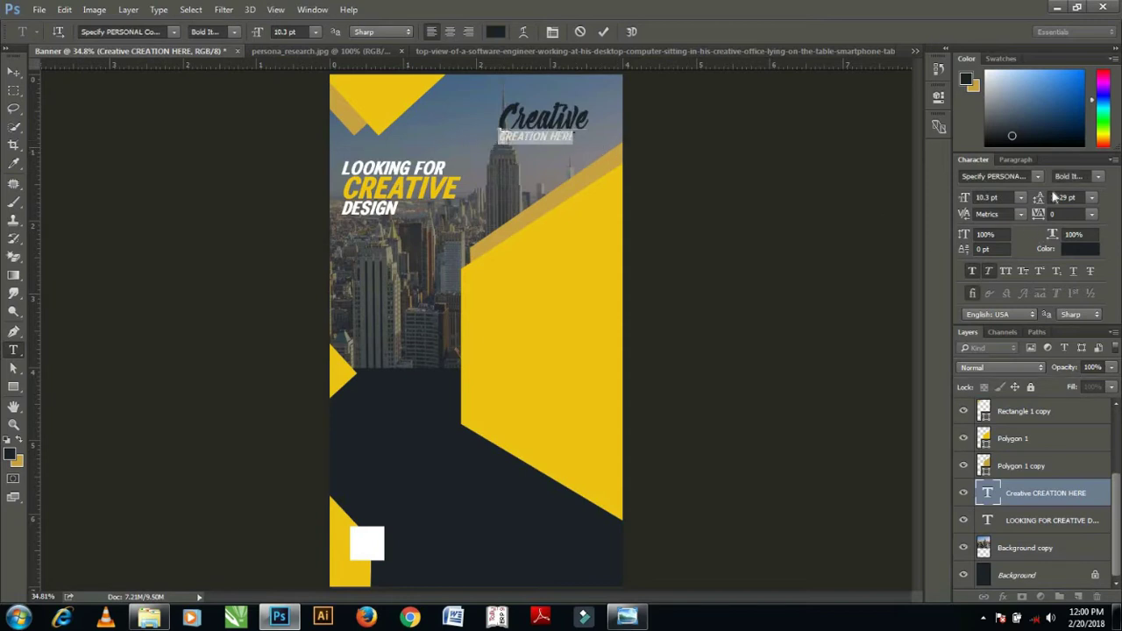
pyautogui.click(1038, 200)
pyautogui.click(1015, 159)
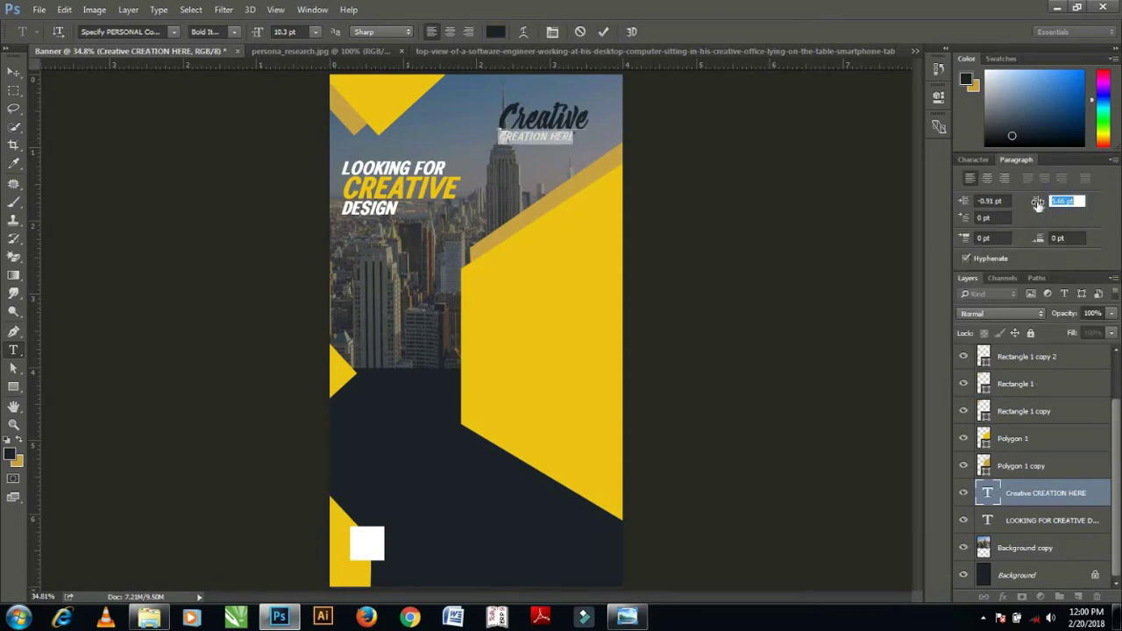
pyautogui.moveTo(1037, 203)
pyautogui.mouseDown()
pyautogui.moveTo(1091, 217)
pyautogui.moveTo(1026, 210)
pyautogui.mouseUp()
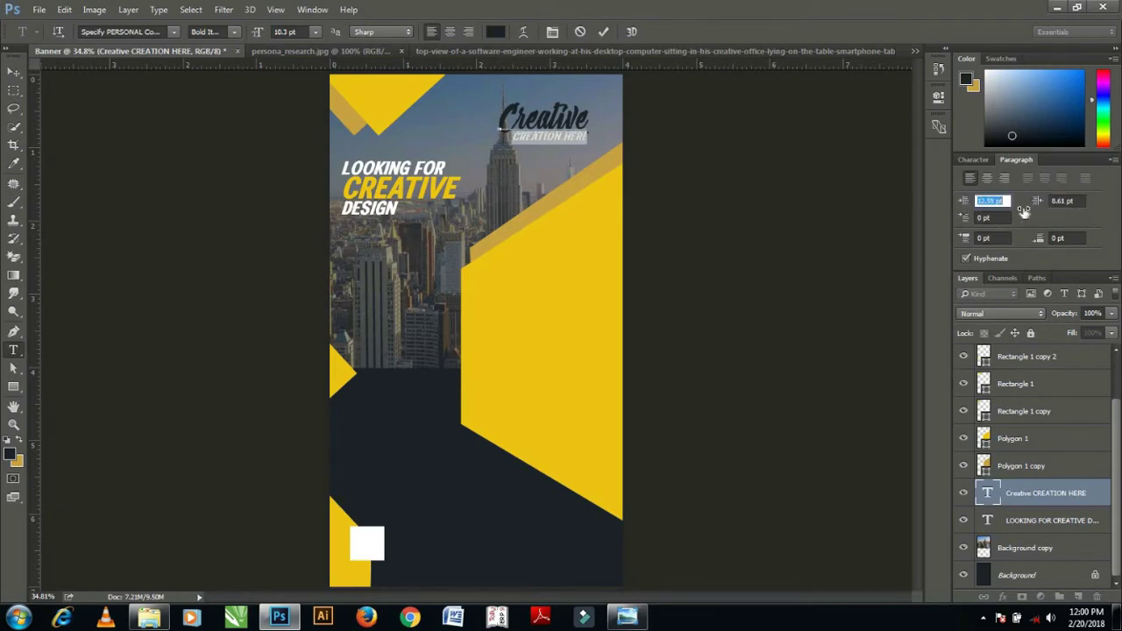
pyautogui.click(13, 75)
# - Move the logo text to the top-left, shrink it to 65%, and nudge it into place
pyautogui.click(973, 159)
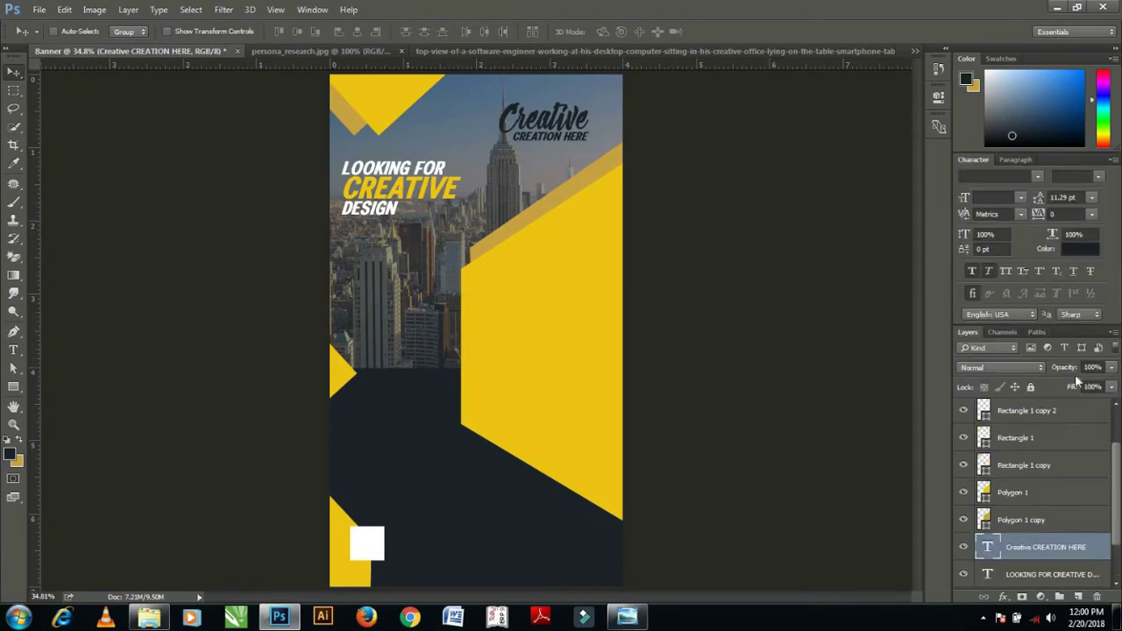
pyautogui.click(1080, 249)
pyautogui.click(1060, 100)
pyautogui.moveTo(544, 175); pyautogui.dragTo(375, 150)
pyautogui.hotkey('ctrl', 'shift', ']')
pyautogui.hotkey('ctrl', 't')
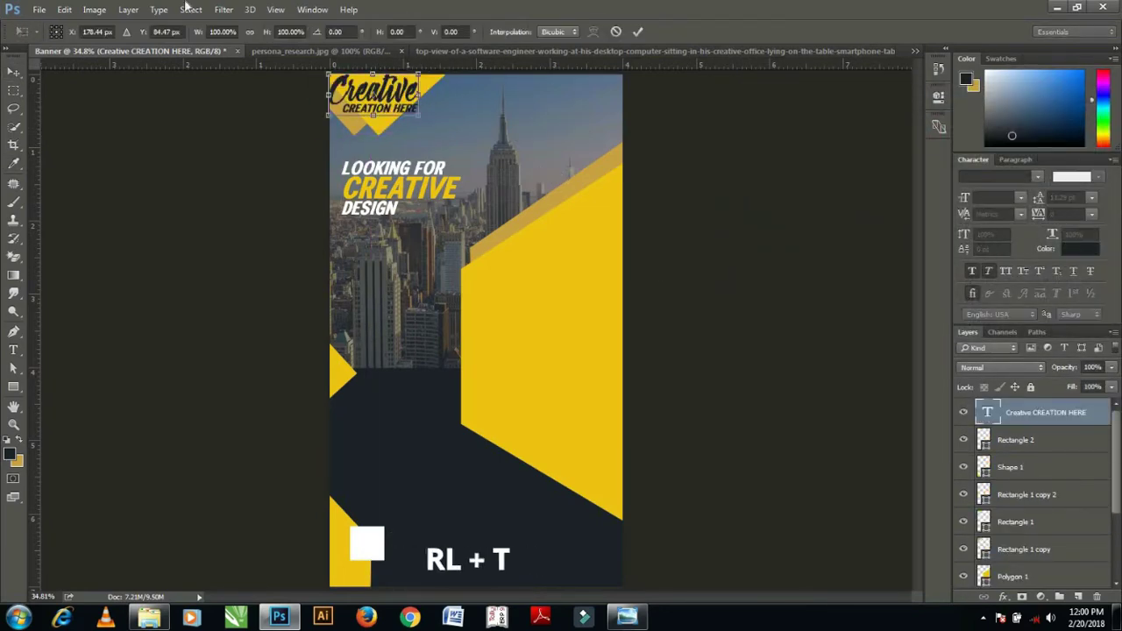
pyautogui.moveTo(198, 32); pyautogui.dragTo(174, 18)
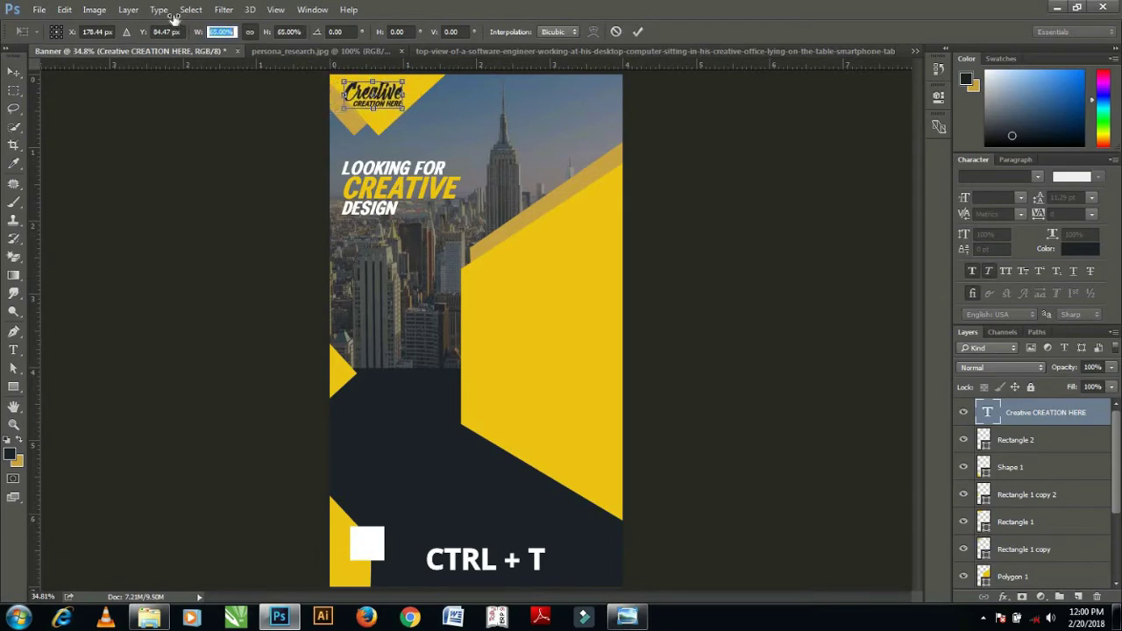
pyautogui.press('Return')
pyautogui.hotkey('shift', 'Right')
pyautogui.hotkey('shift', 'Right')
pyautogui.hotkey('shift', 'Right')
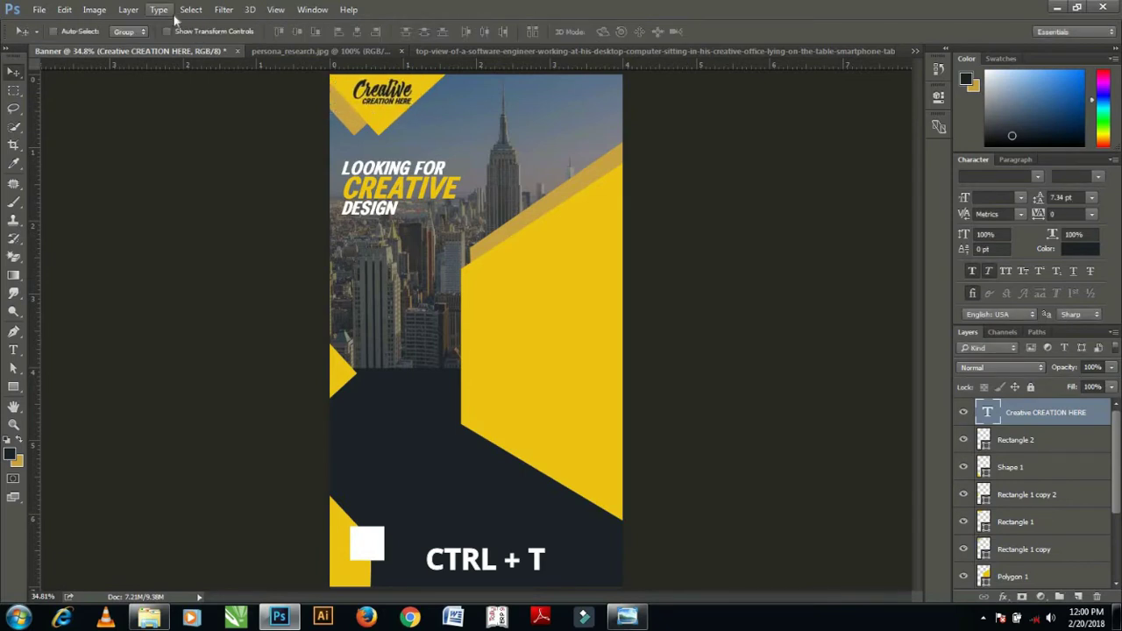
pyautogui.hotkey('shift', 'Left')
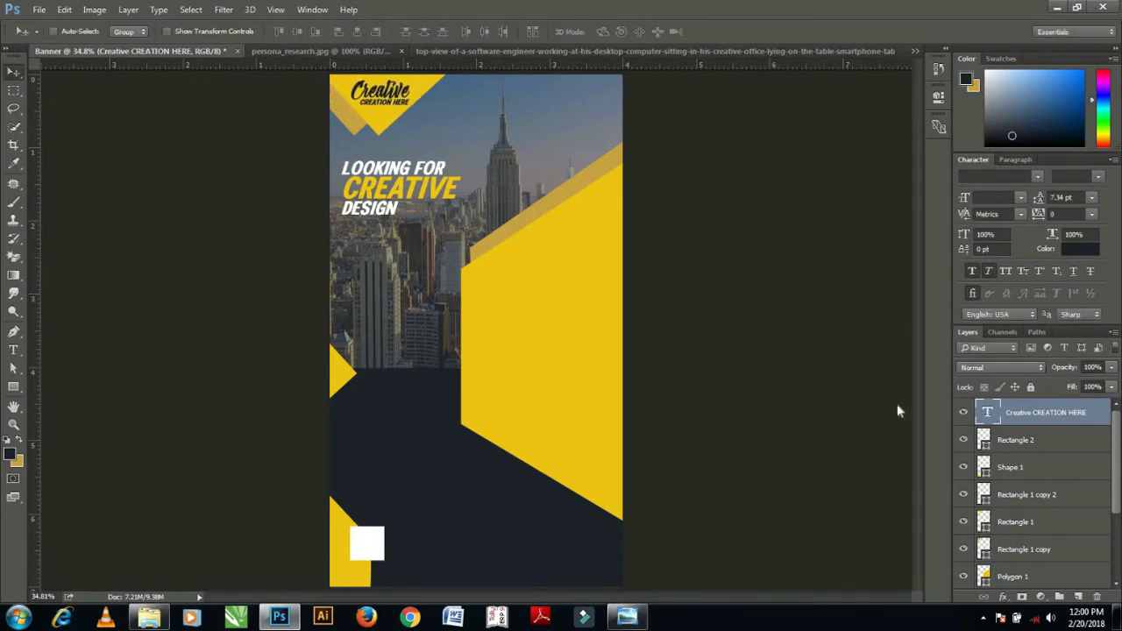
pyautogui.press('super')
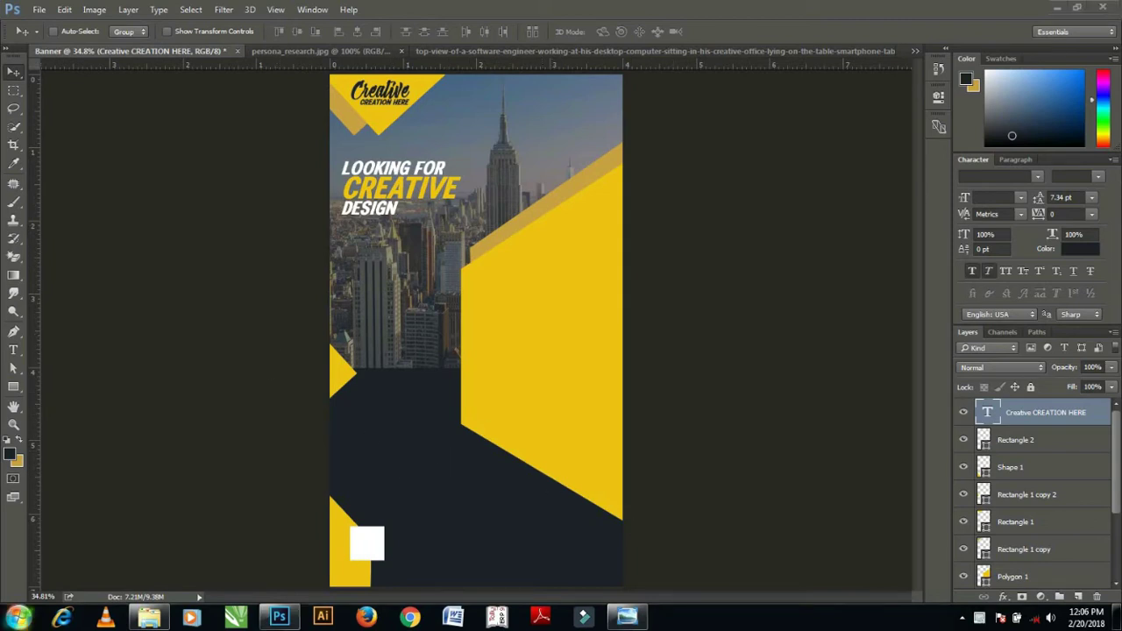
# - Type First Order, 15% and OFF on three lines over the yellow shape
pyautogui.click(14, 350)
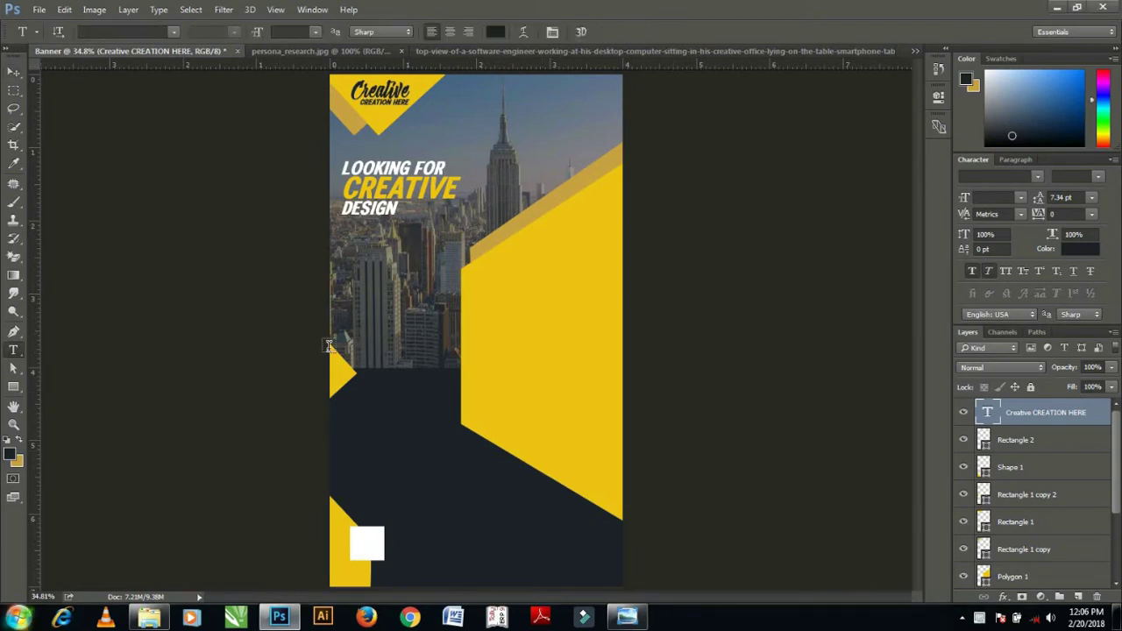
pyautogui.click(524, 342)
pyautogui.write('F')
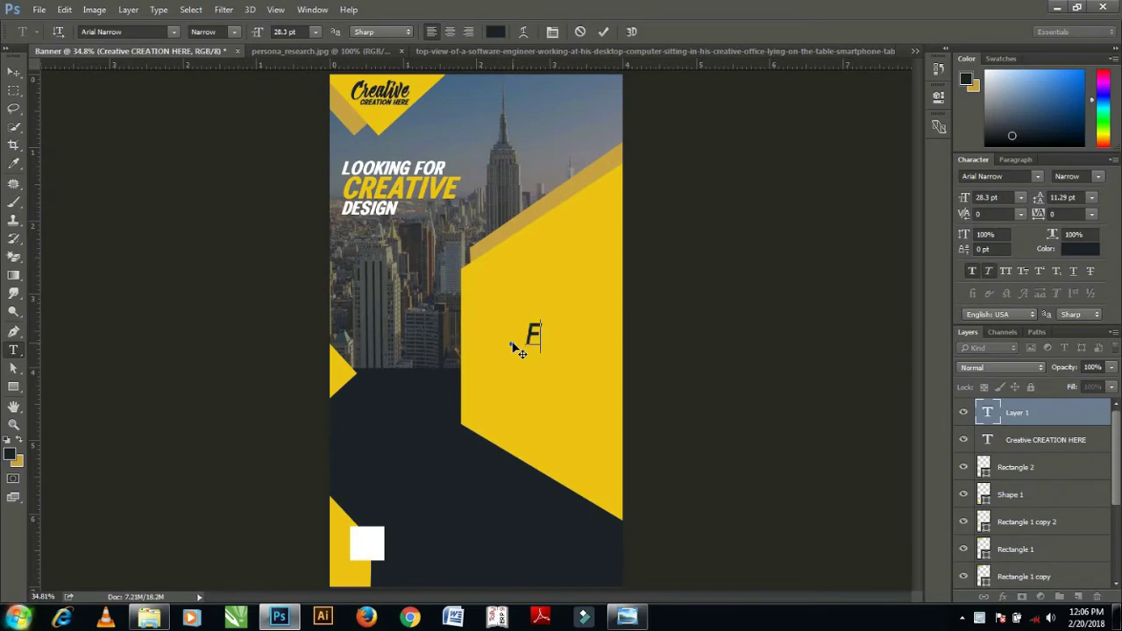
pyautogui.write('irst Ord')
pyautogui.press('Return')
pyautogui.write('15%')
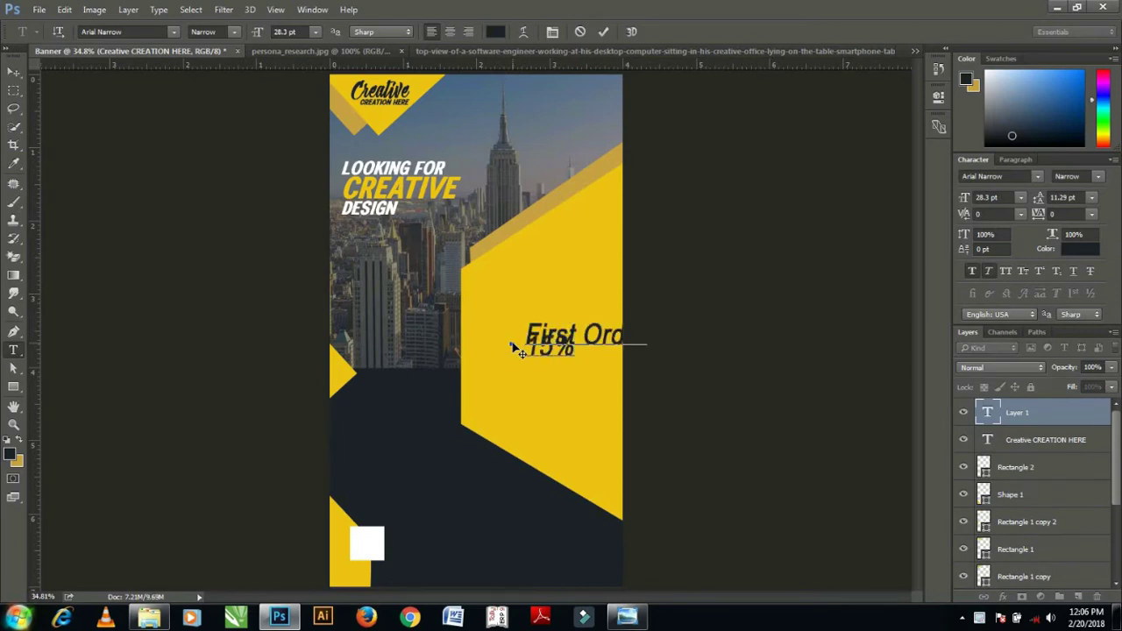
pyautogui.press('Return')
pyautogui.write('off')
pyautogui.press('BackSpace')
pyautogui.press('BackSpace')
pyautogui.press('BackSpace')
pyautogui.write('OFF')
# - Widen the offer text's line spacing and set it in upright Segoe UI Bold
pyautogui.doubleClick(985, 413)
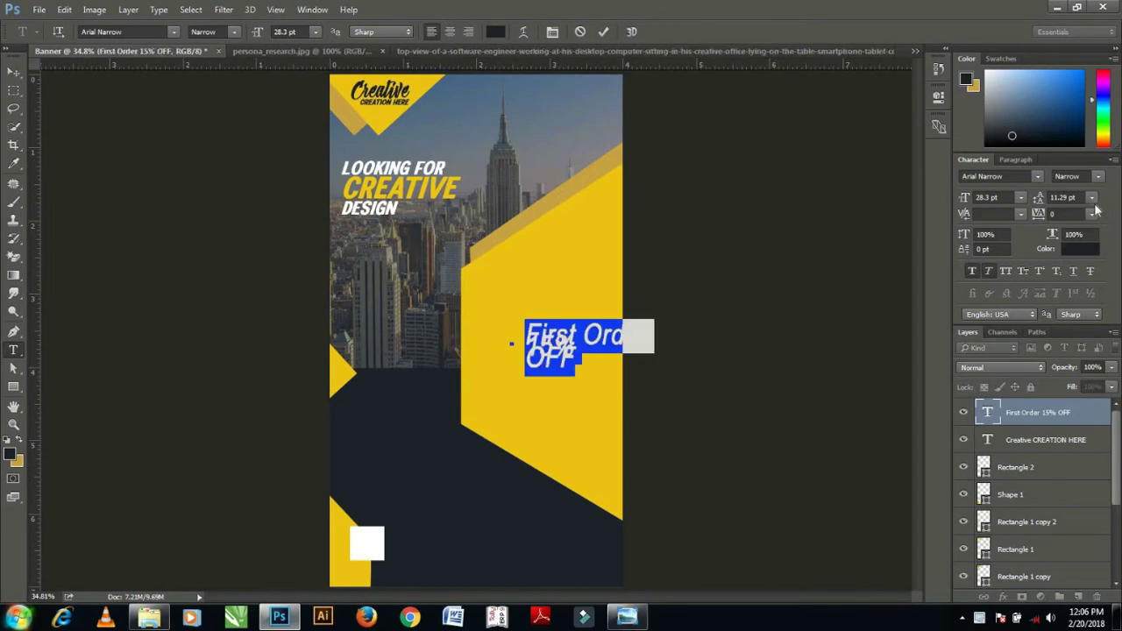
pyautogui.click(1091, 197)
pyautogui.click(1091, 219)
pyautogui.click(1008, 176)
pyautogui.write('sEGOE')
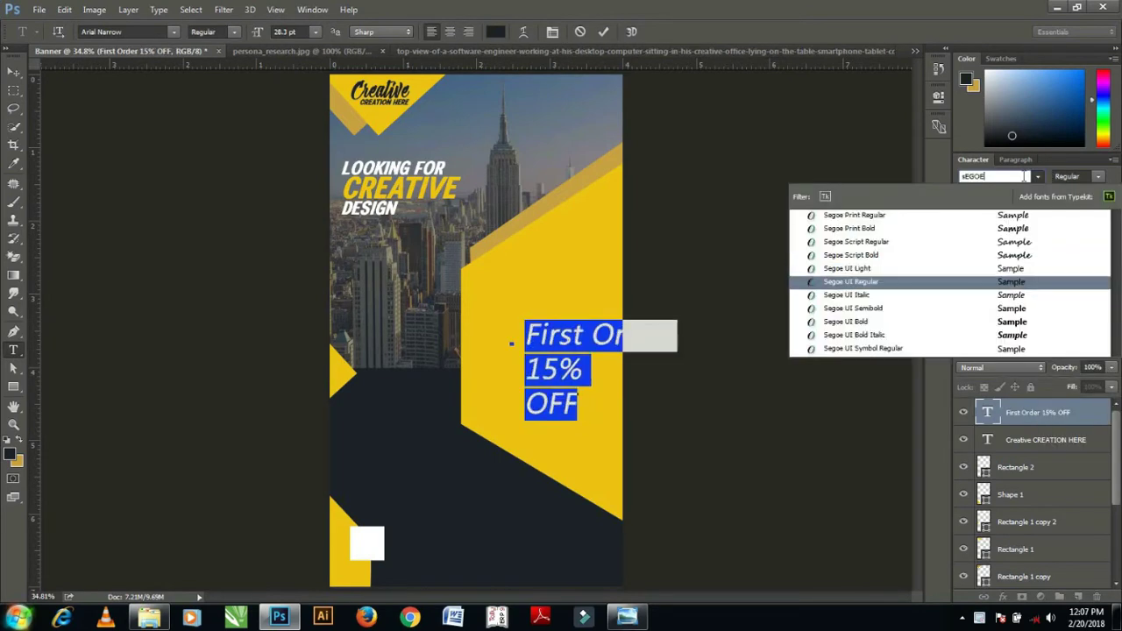
pyautogui.press('Up')
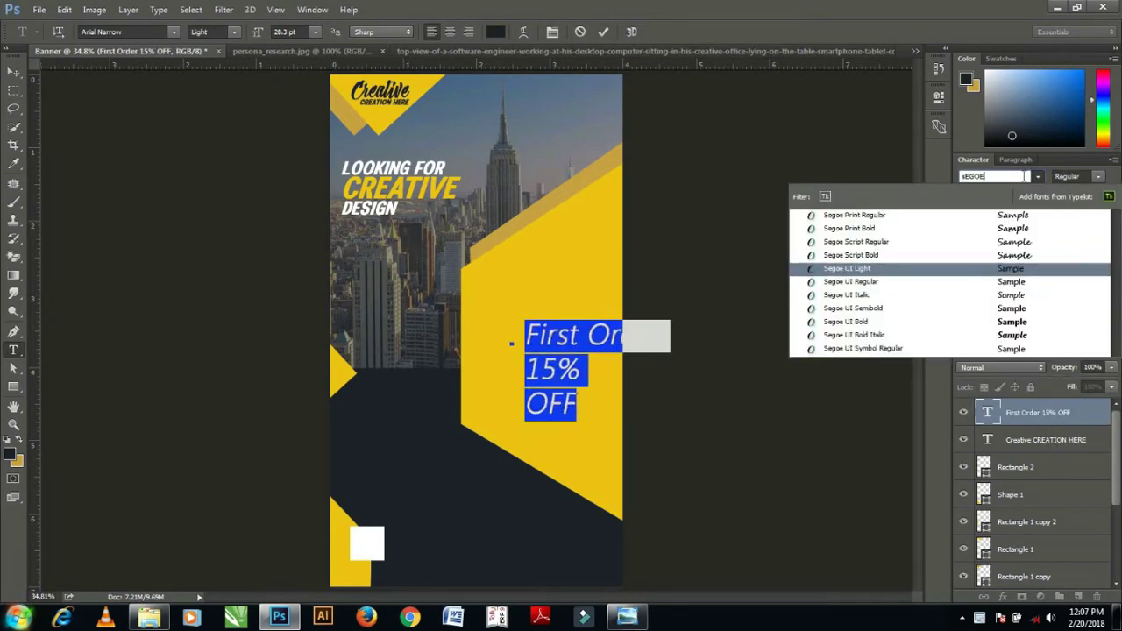
pyautogui.press('Down')
pyautogui.press('Down')
pyautogui.press('Down')
pyautogui.press('Down')
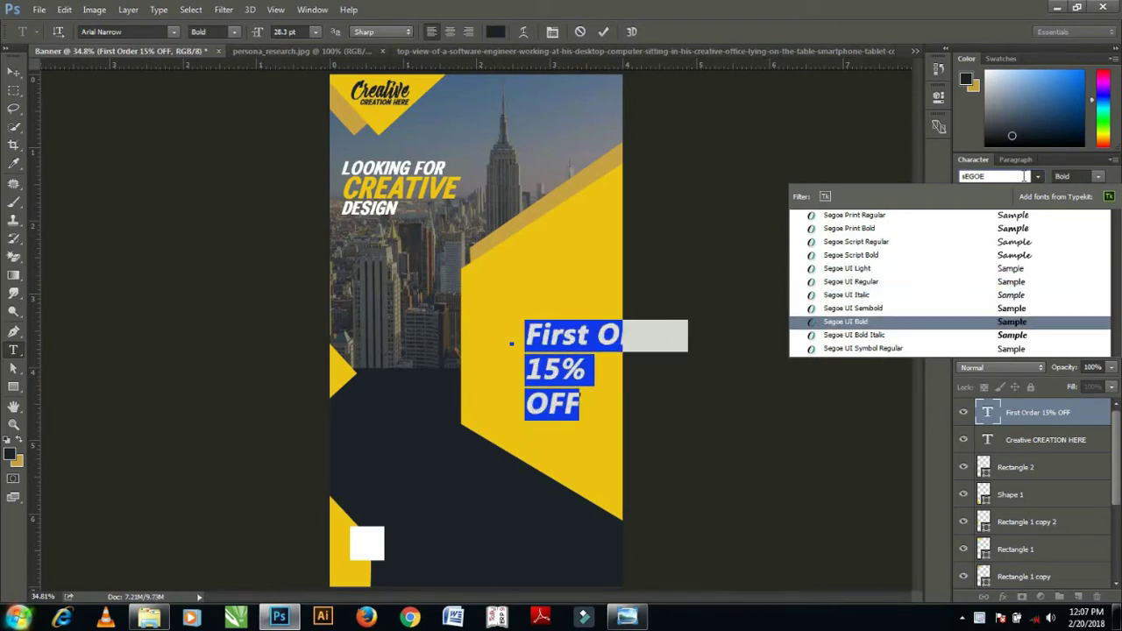
pyautogui.press('Return')
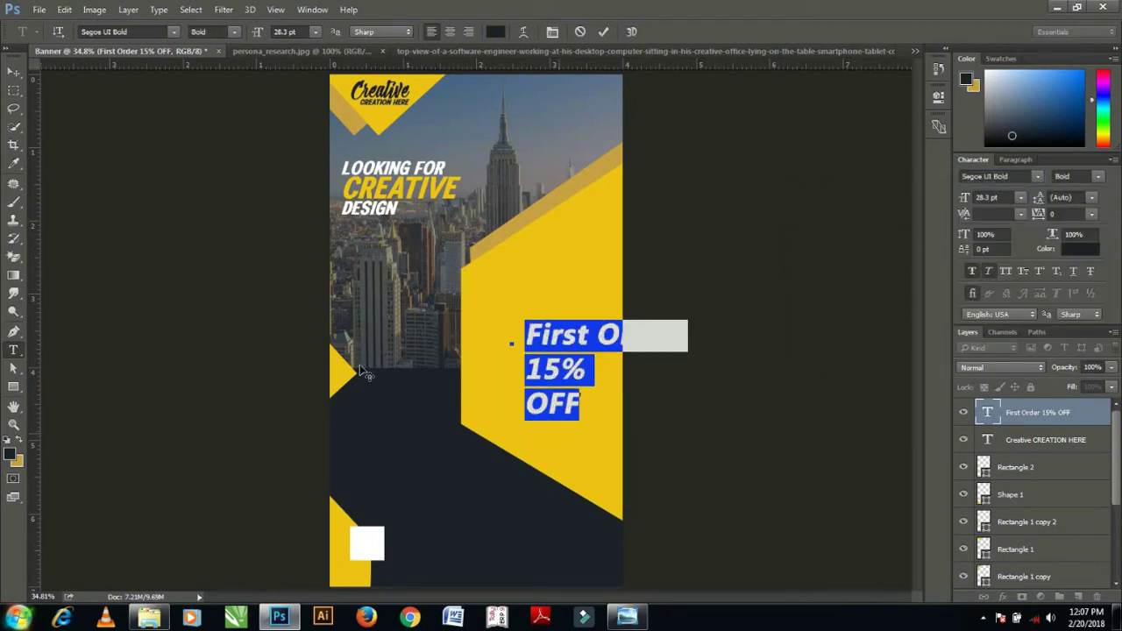
pyautogui.click(987, 272)
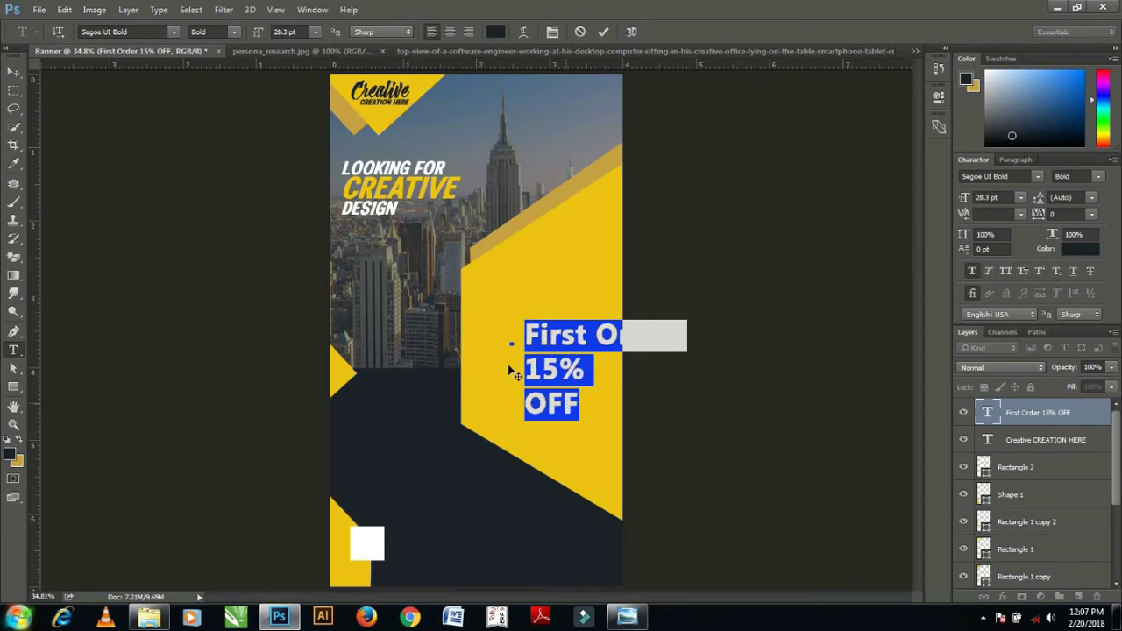
# - Scale the offer text to 73% and move it up and left on the yellow shape
pyautogui.click(16, 72)
pyautogui.hotkey('ctrl', 't')
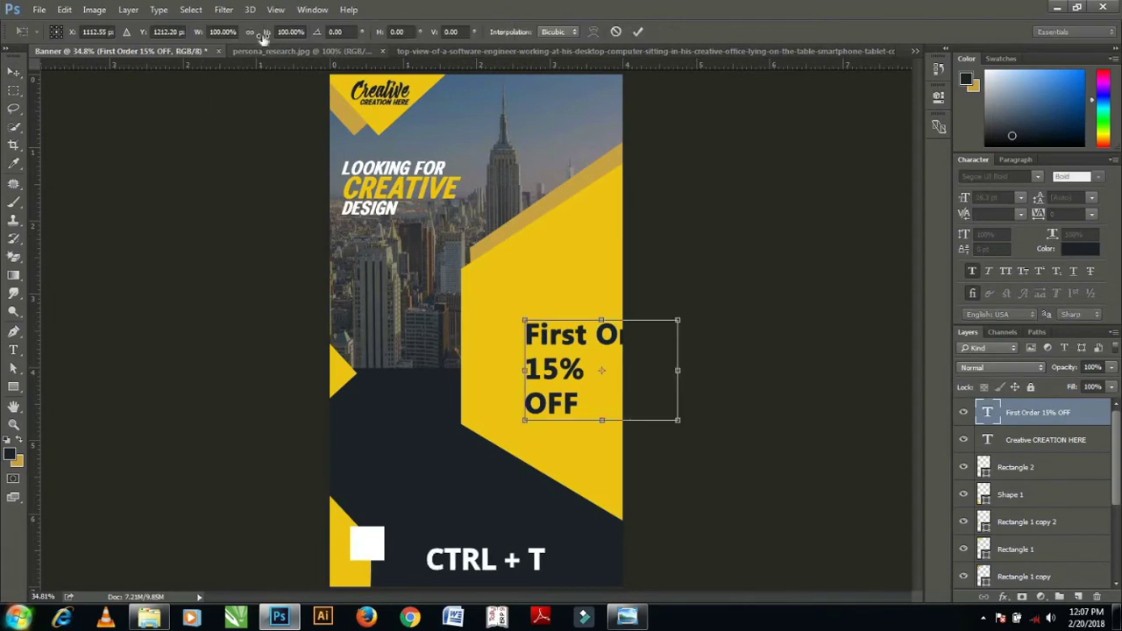
pyautogui.moveTo(197, 33); pyautogui.dragTo(229, 98)
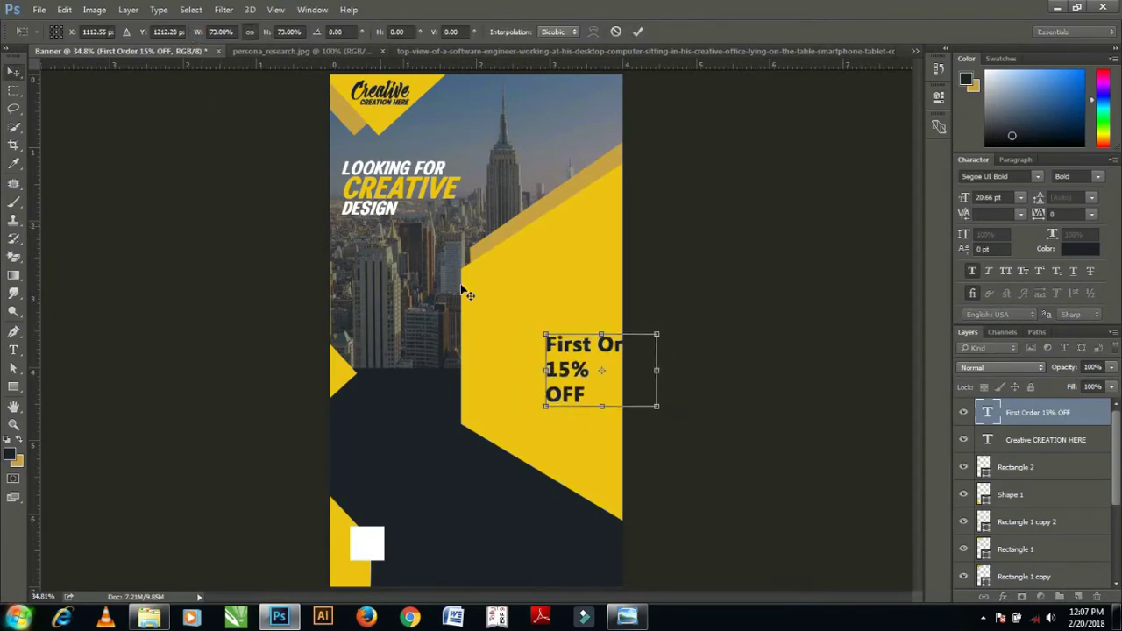
pyautogui.press('Return')
pyautogui.moveTo(571, 392); pyautogui.dragTo(523, 348)
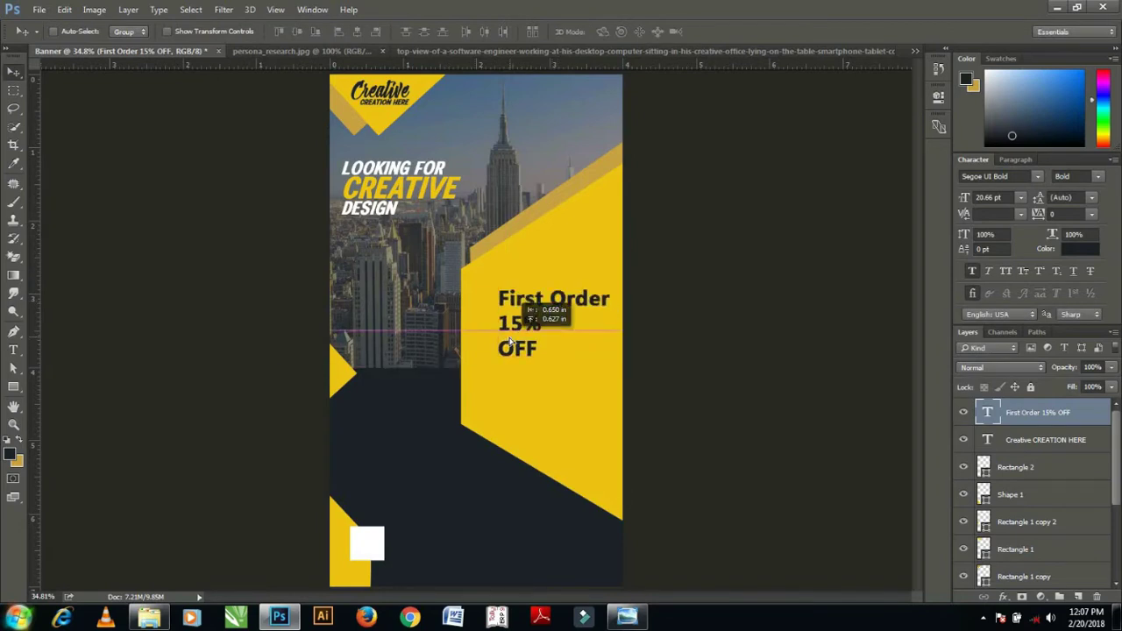
# - Enlarge the 15% line to 51.66 pt
pyautogui.doubleClick(986, 415)
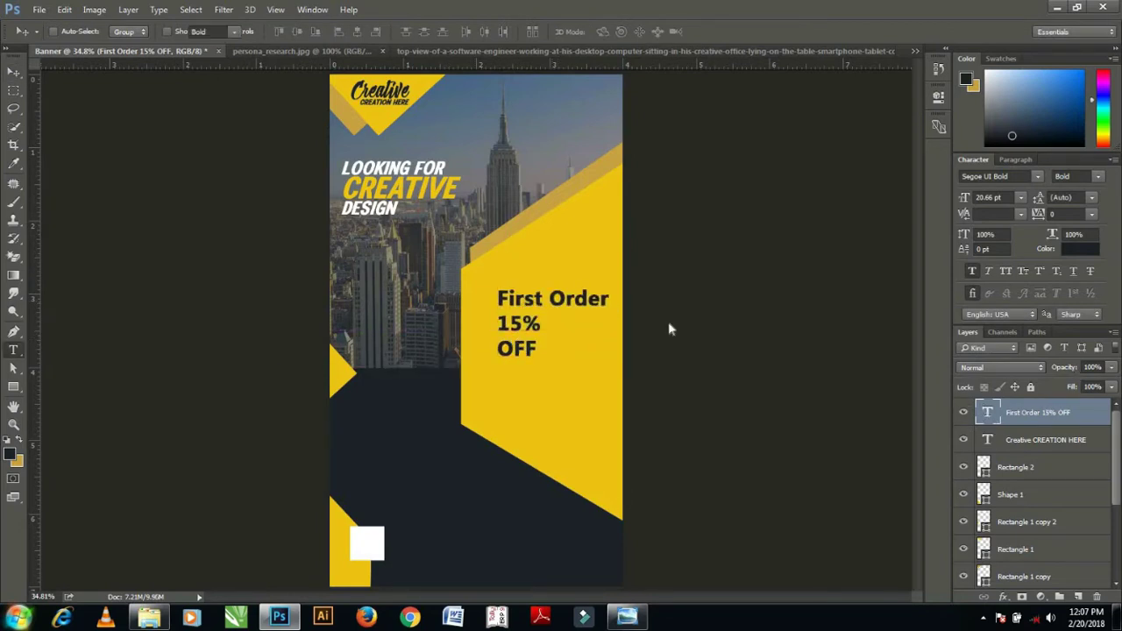
pyautogui.doubleClick(590, 322)
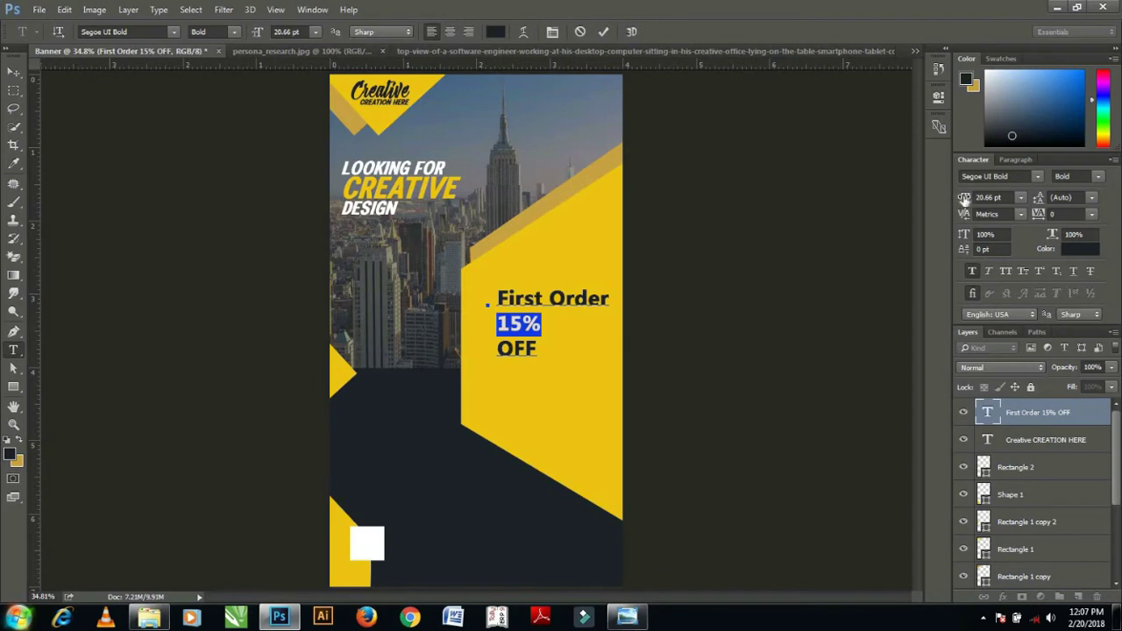
pyautogui.moveTo(964, 199); pyautogui.dragTo(985, 200)
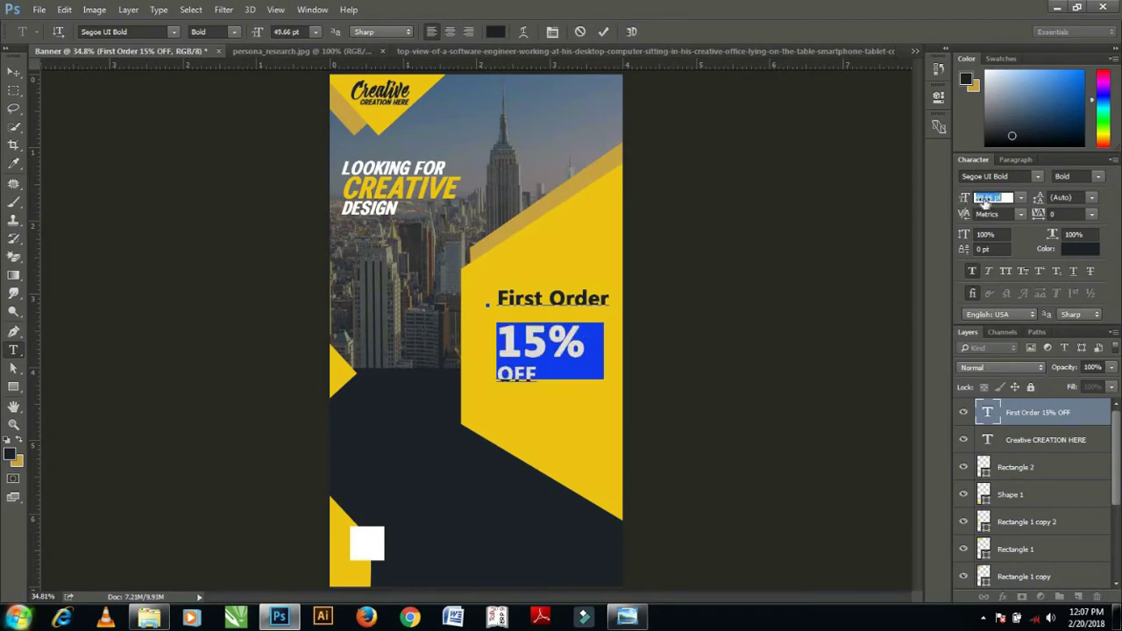
pyautogui.press('Up')
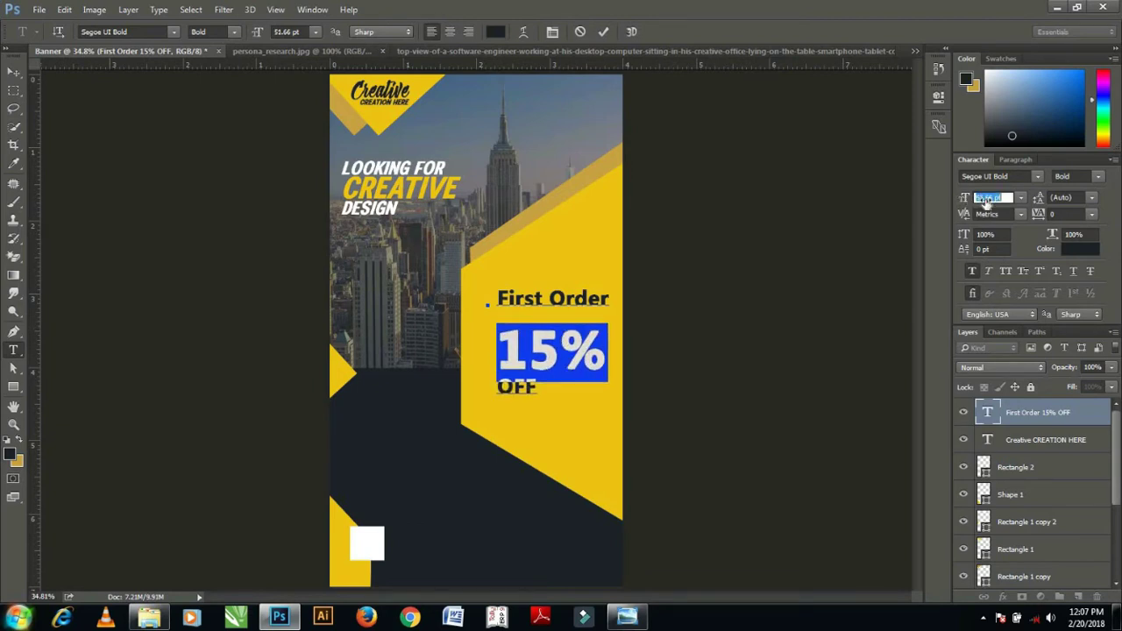
pyautogui.press('Return')
# - Enlarge the OFF line to 54.66 pt
pyautogui.doubleClick(987, 416)
pyautogui.doubleClick(517, 387)
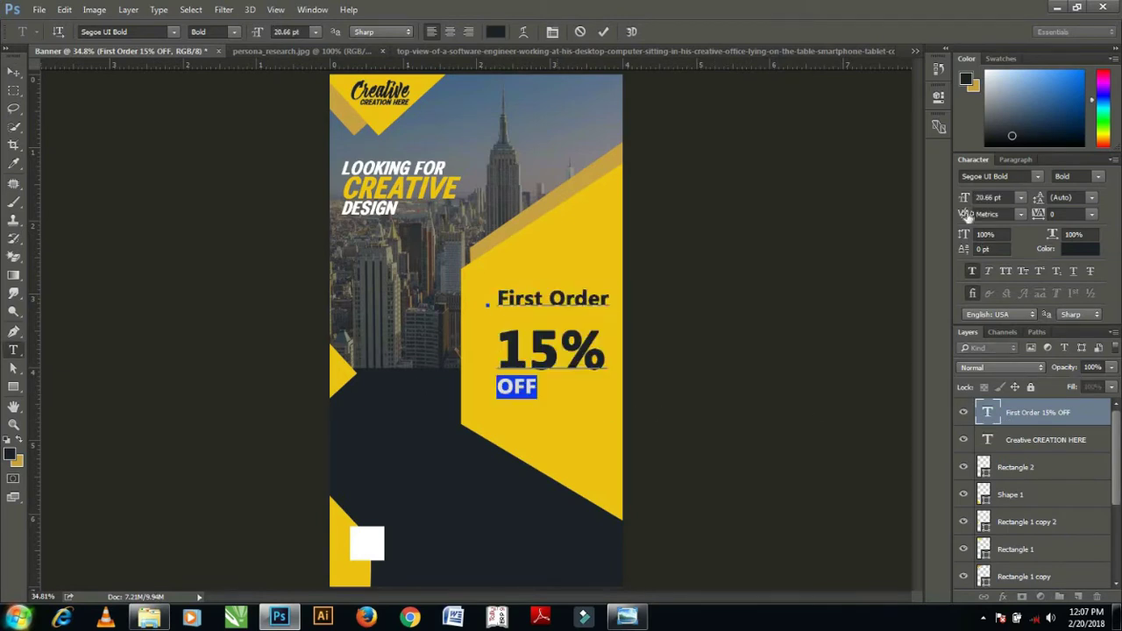
pyautogui.moveTo(964, 200); pyautogui.dragTo(985, 198)
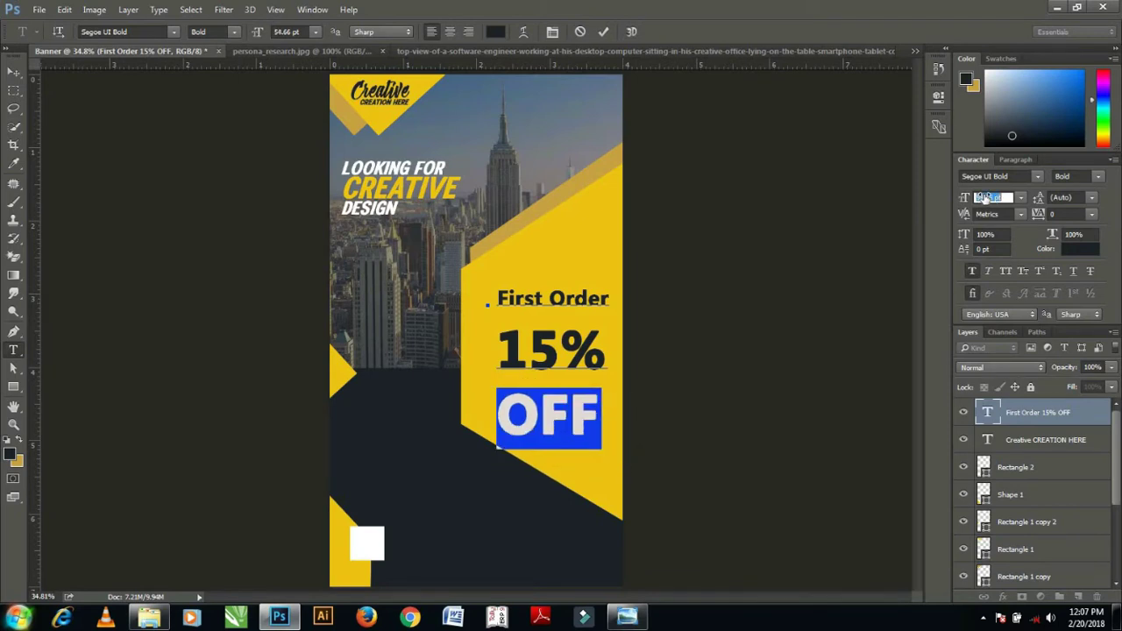
pyautogui.moveTo(985, 198); pyautogui.dragTo(988, 198)
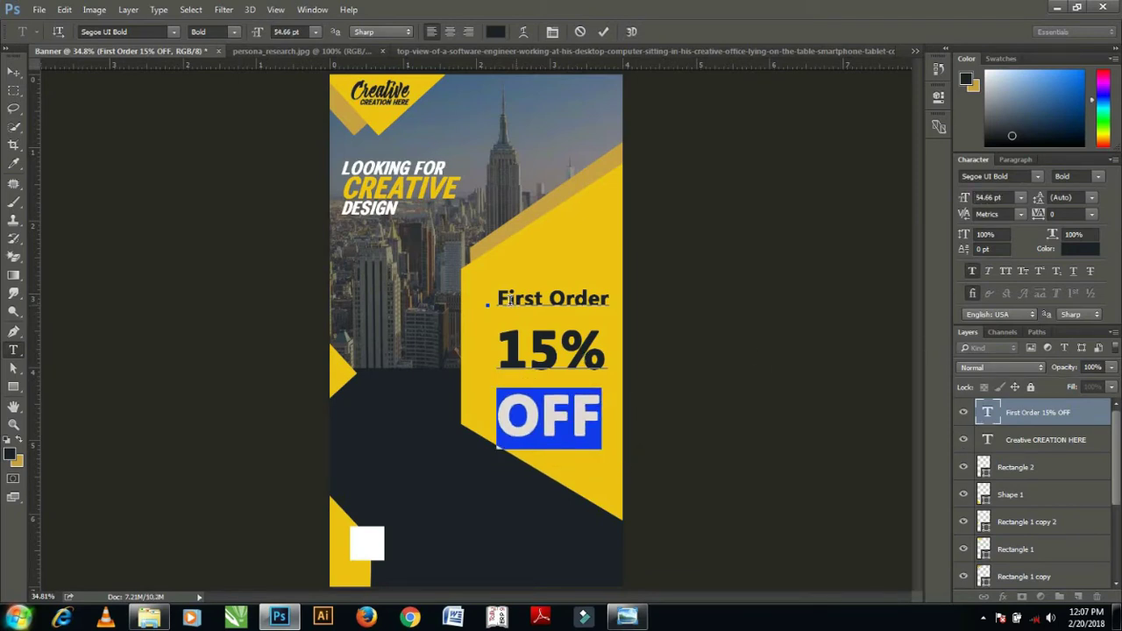
# - Tighten the offer text's leading to 46.01 pt
pyautogui.doubleClick(986, 419)
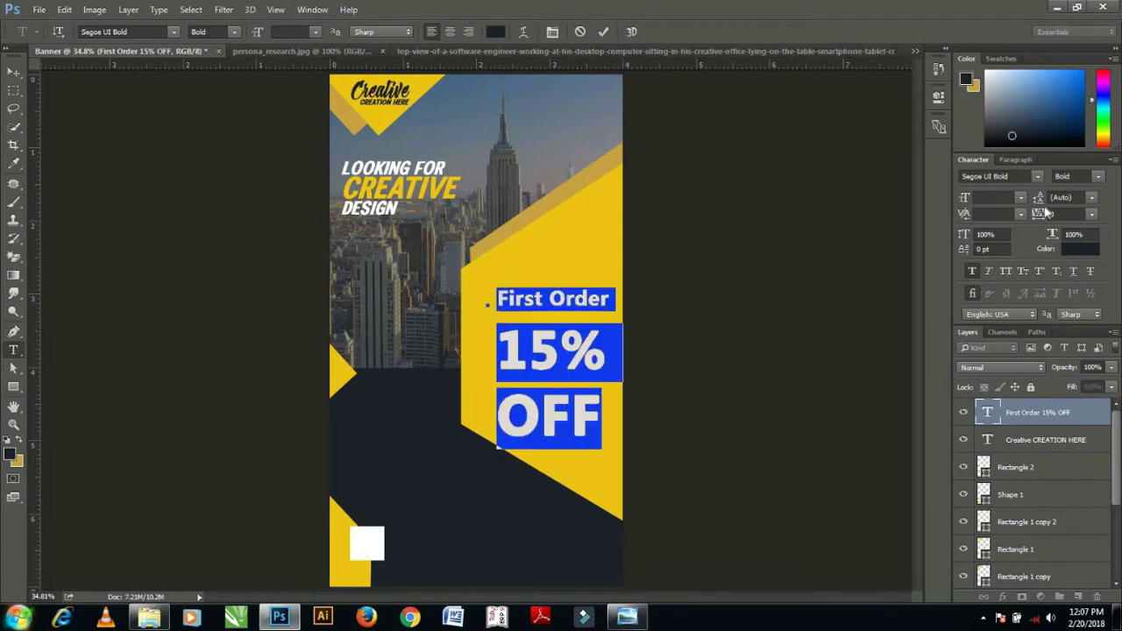
pyautogui.moveTo(1037, 200); pyautogui.dragTo(1060, 217)
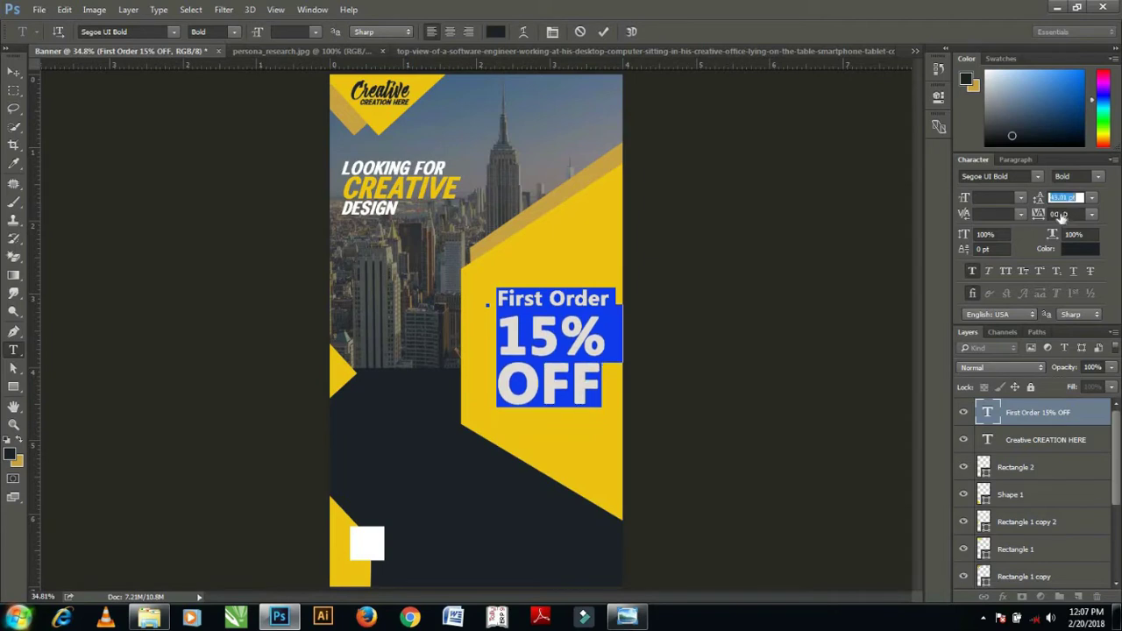
pyautogui.moveTo(1062, 216); pyautogui.dragTo(1063, 218)
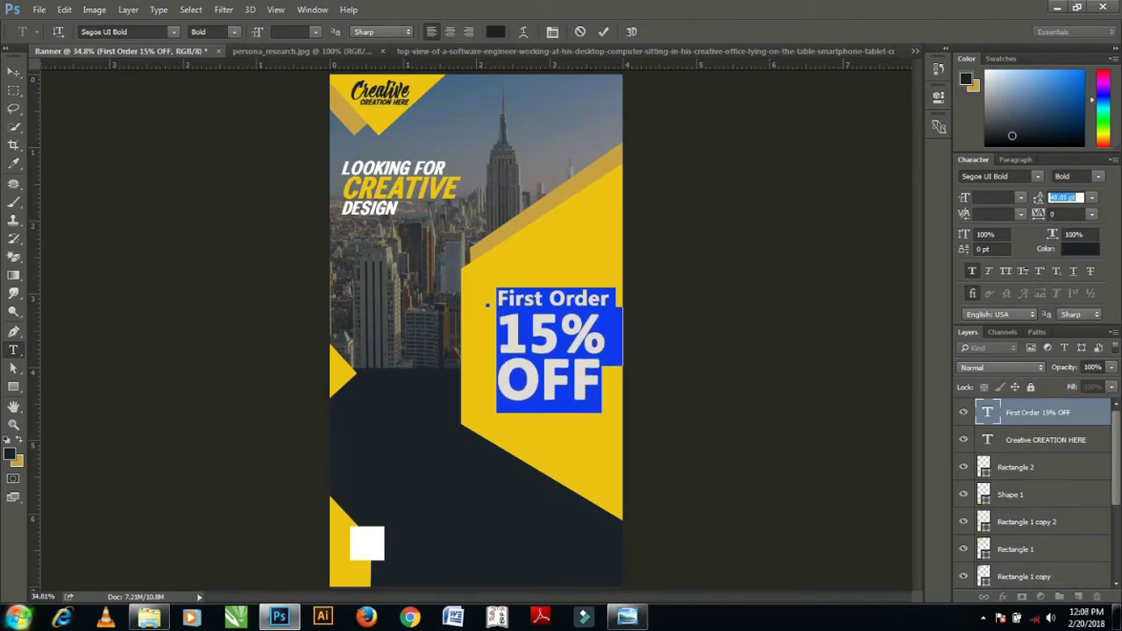
pyautogui.press('Return')
# - Make the whole offer text white
pyautogui.click(13, 72)
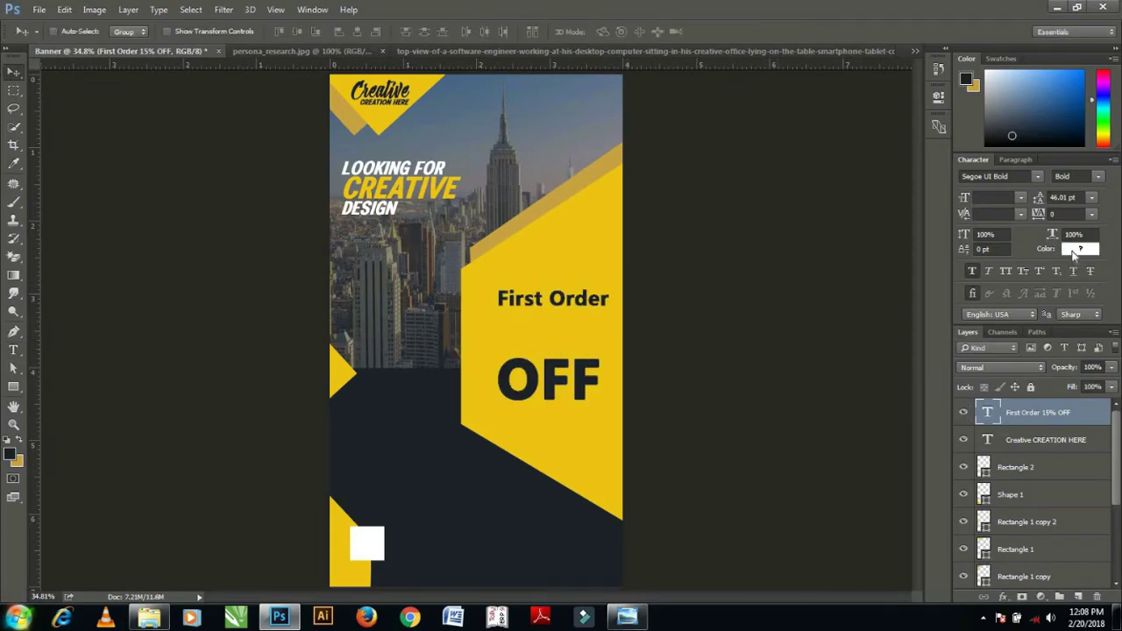
pyautogui.click(1076, 249)
pyautogui.click(744, 116)
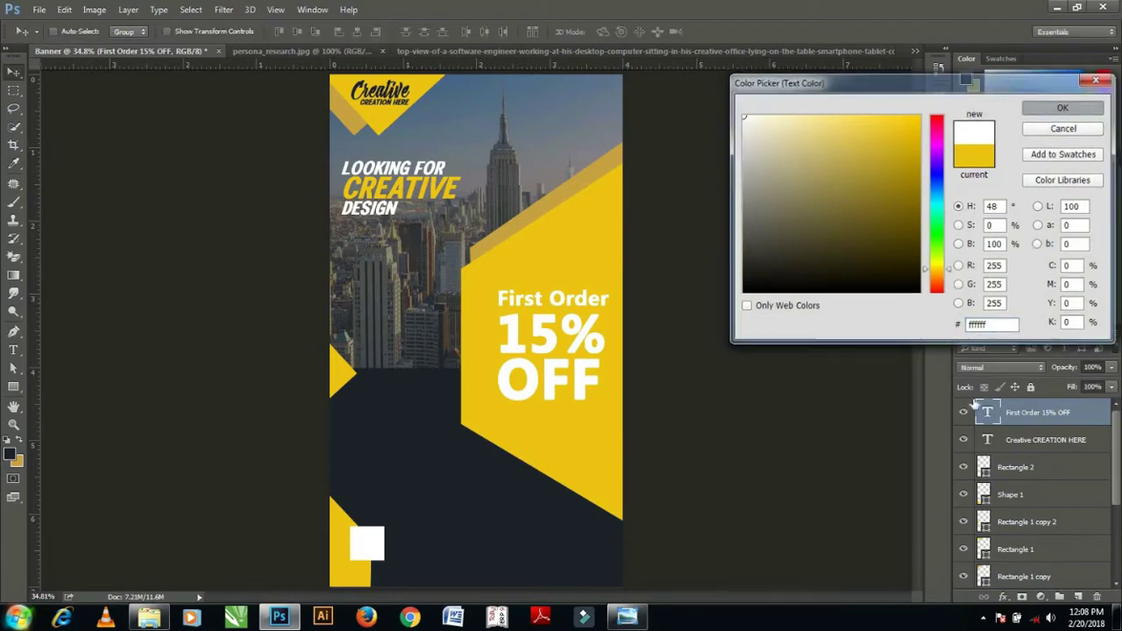
pyautogui.press('Return')
# - Color the 15% line with the banner's yellow
pyautogui.doubleClick(627, 354)
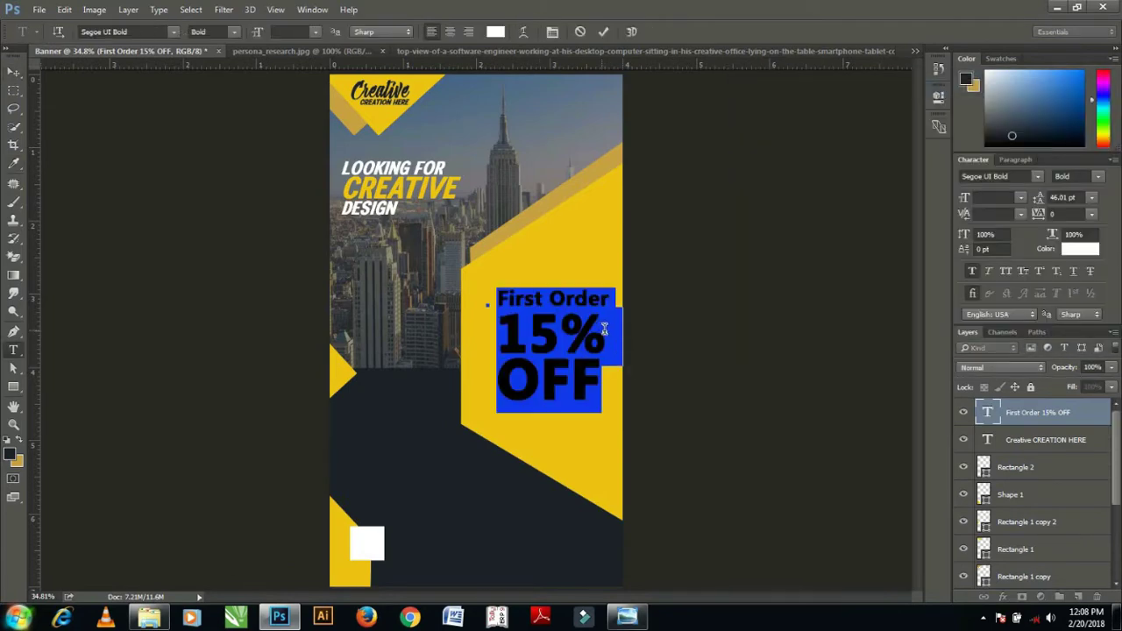
pyautogui.moveTo(603, 328); pyautogui.dragTo(452, 326)
pyautogui.click(1079, 249)
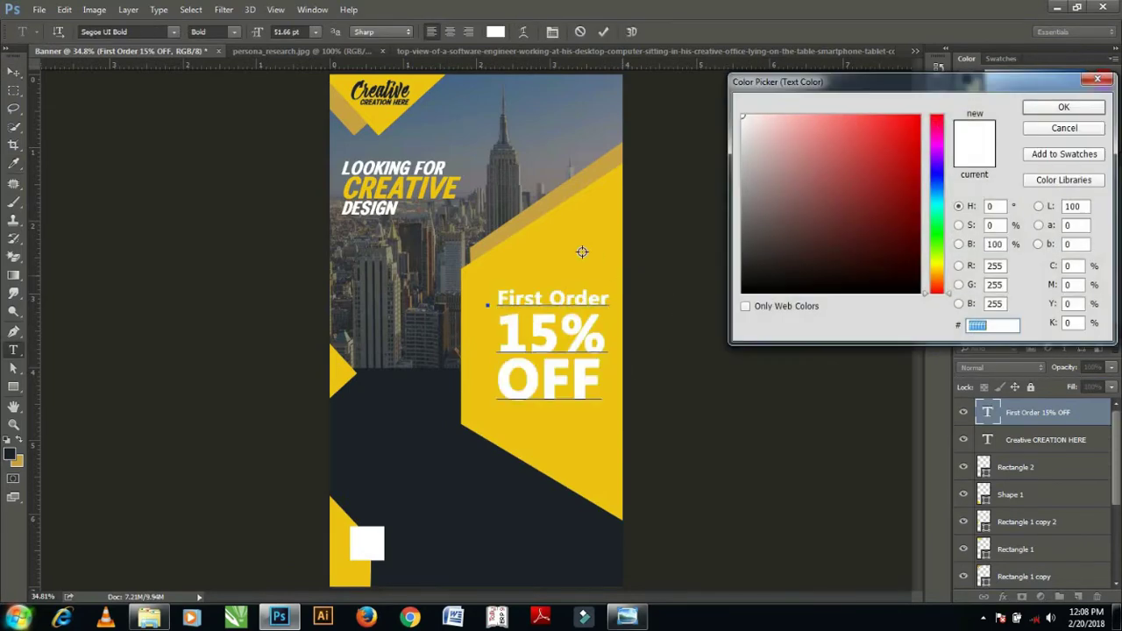
pyautogui.click(582, 253)
pyautogui.click(1061, 109)
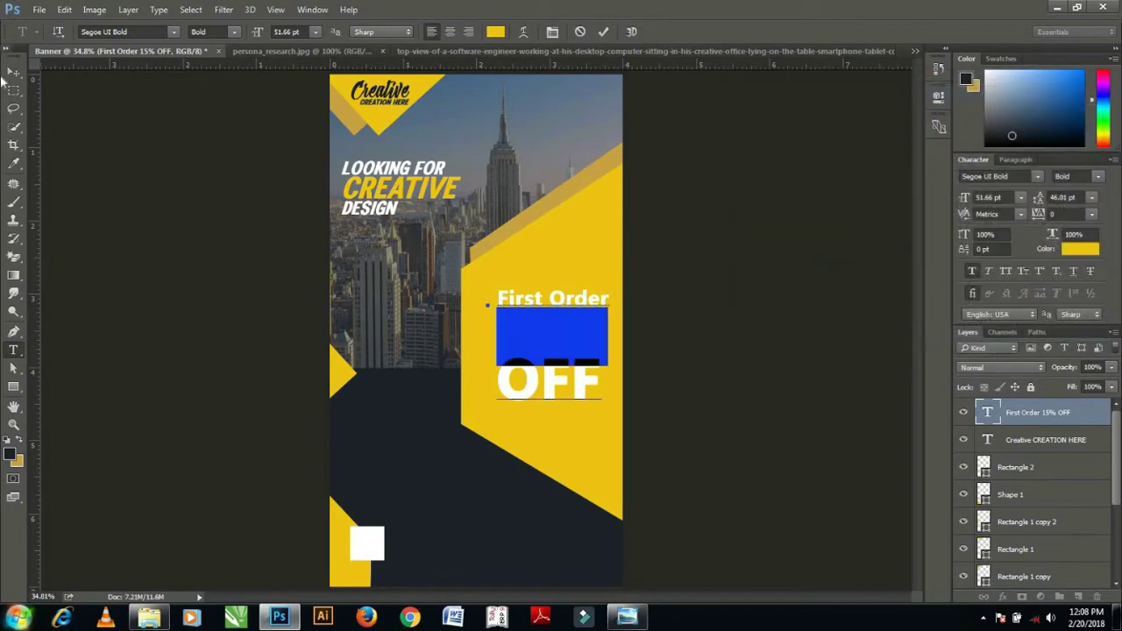
pyautogui.click(13, 71)
# - Shrink the offer text to 58% and place it left beneath the headline over the skyline
pyautogui.moveTo(570, 347); pyautogui.dragTo(410, 301)
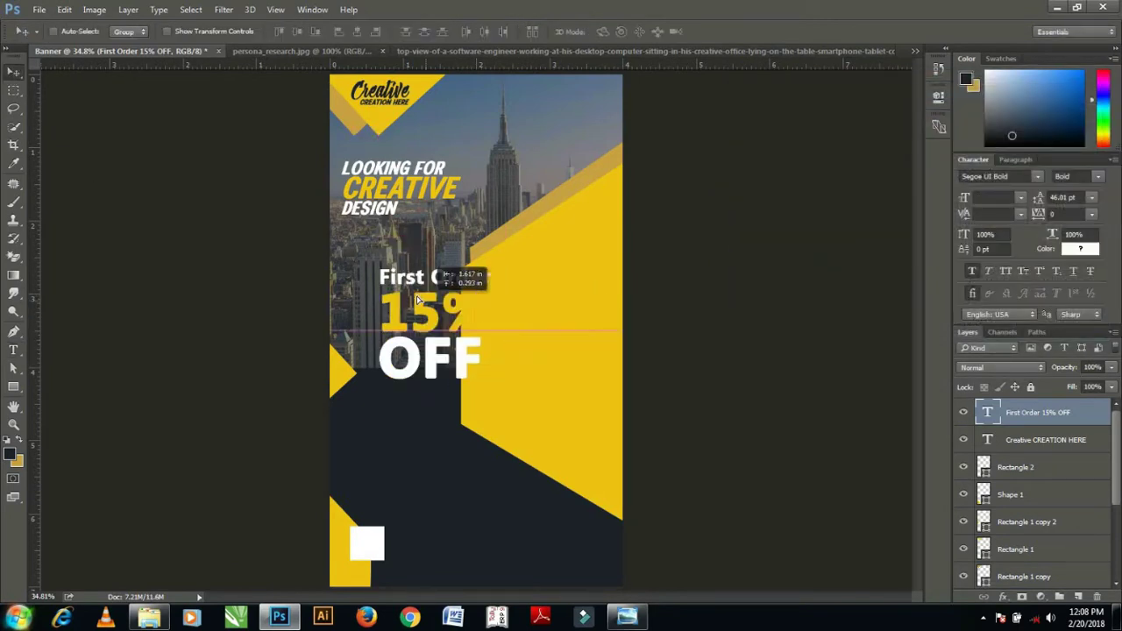
pyautogui.hotkey('ctrl', 't')
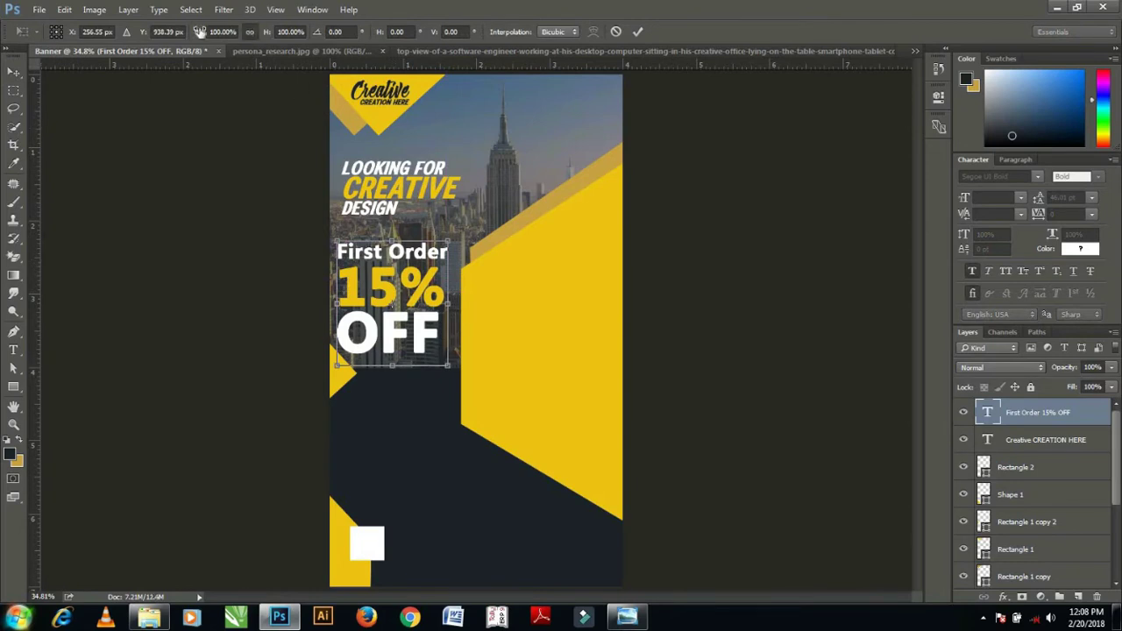
pyautogui.moveTo(199, 33); pyautogui.dragTo(169, 15)
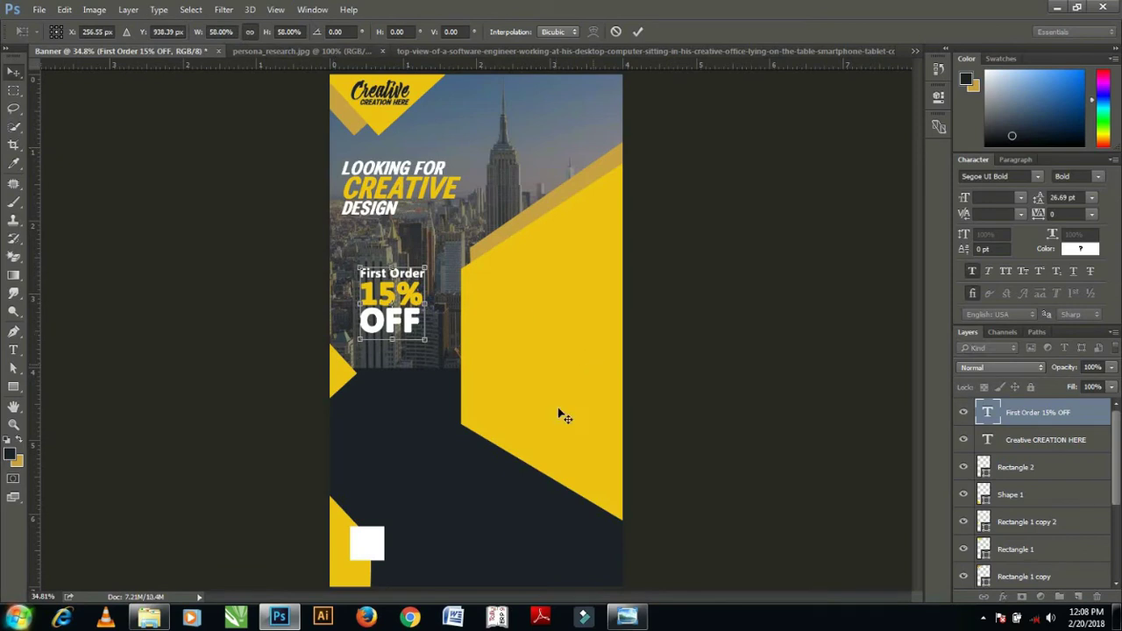
pyautogui.press('Return')
pyautogui.moveTo(392, 309); pyautogui.dragTo(412, 330)
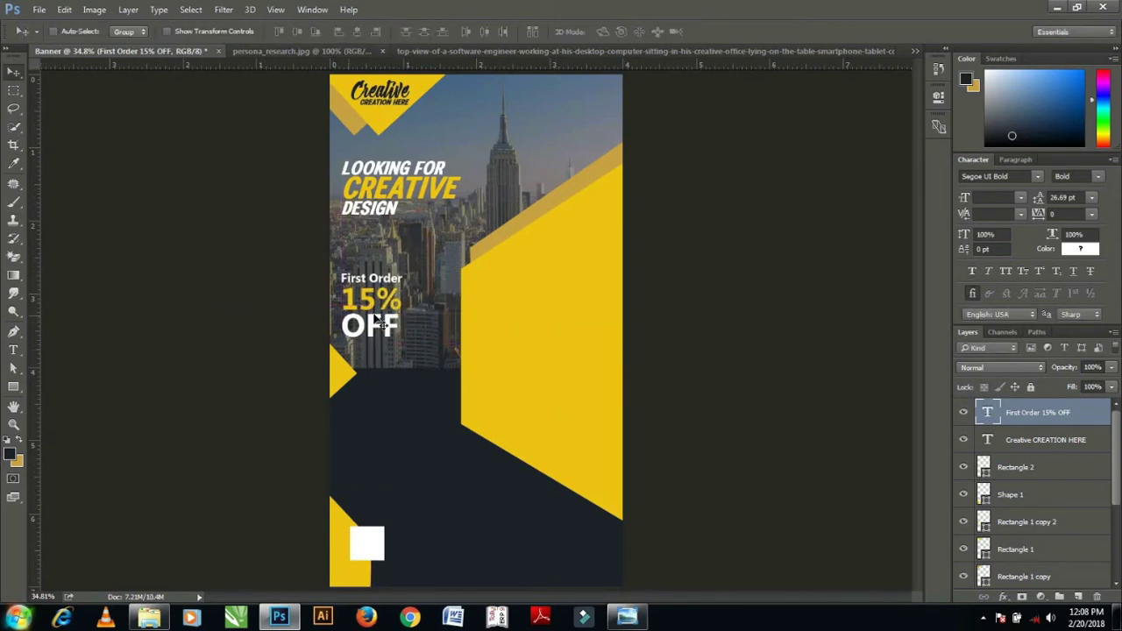
pyautogui.hotkey('shift', 'Down')
pyautogui.hotkey('shift', 'Down')
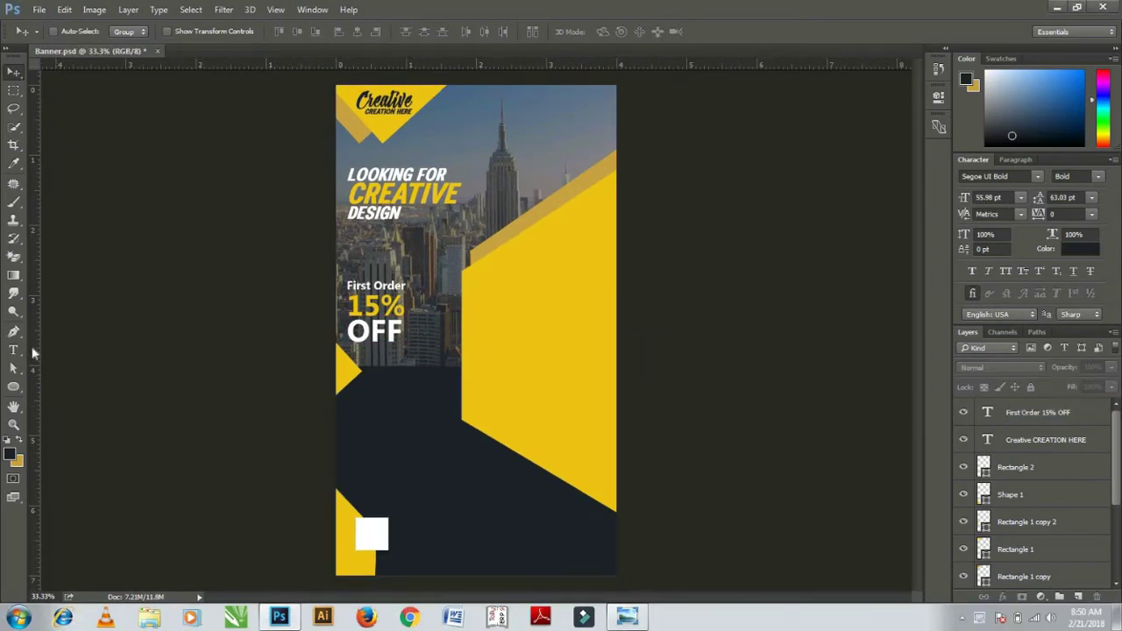
# - Add a vertical guide and snap Polygon 1's left corners onto it
pyautogui.moveTo(33, 352); pyautogui.dragTo(410, 355)
pyautogui.click(502, 366)
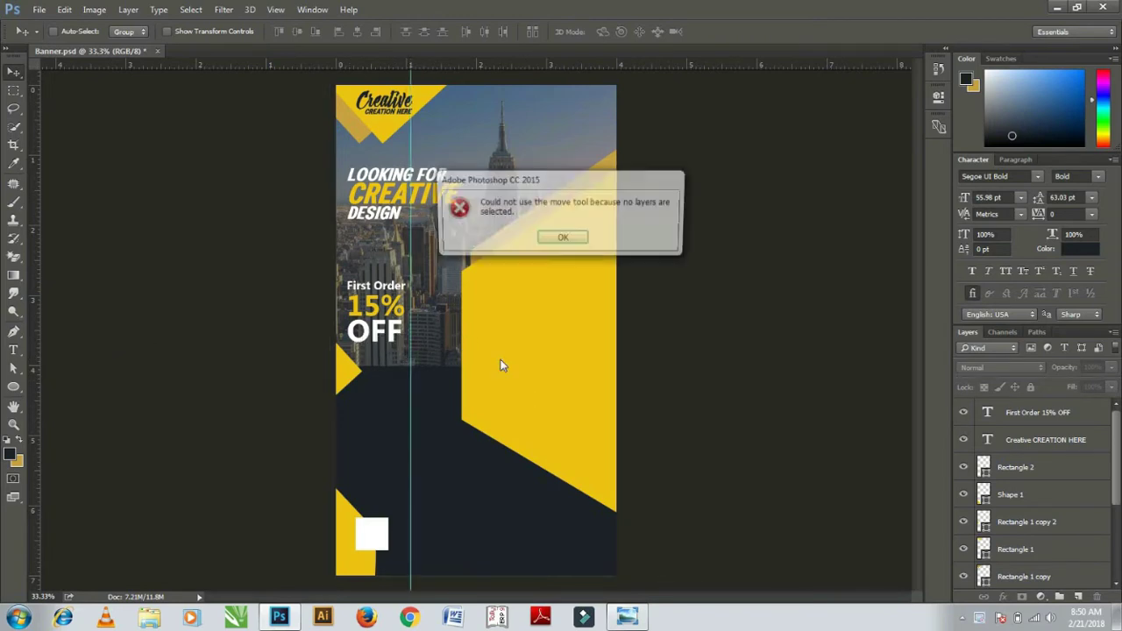
pyautogui.press('Return')
pyautogui.click(1102, 493)
pyautogui.scroll(-5, 1039, 494)
pyautogui.click(1039, 466)
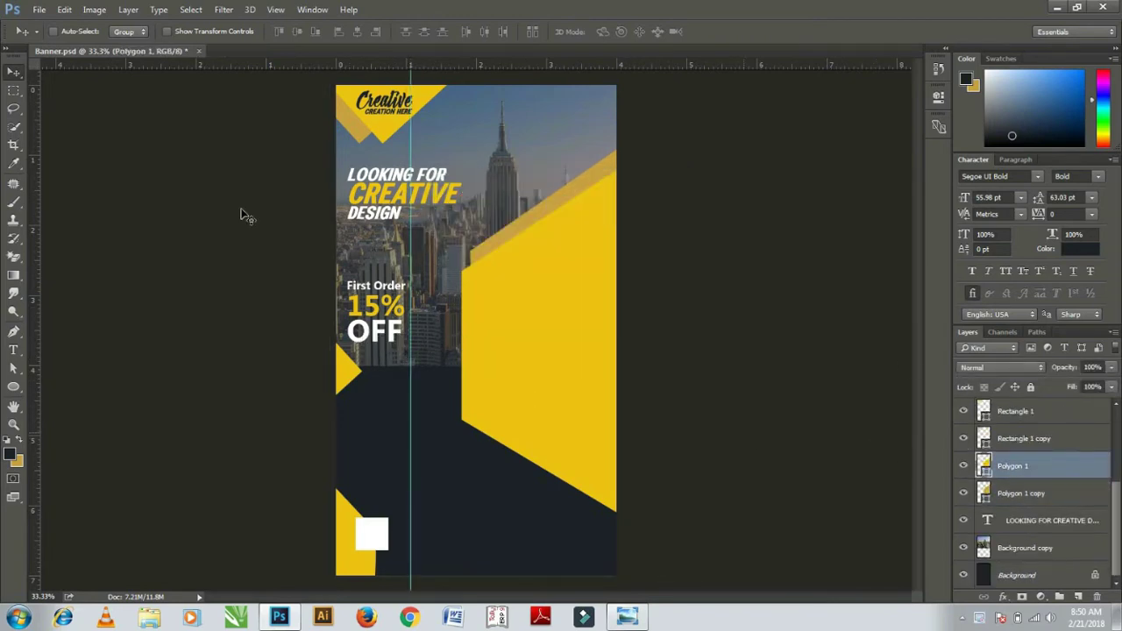
pyautogui.click(13, 368)
pyautogui.click(476, 306)
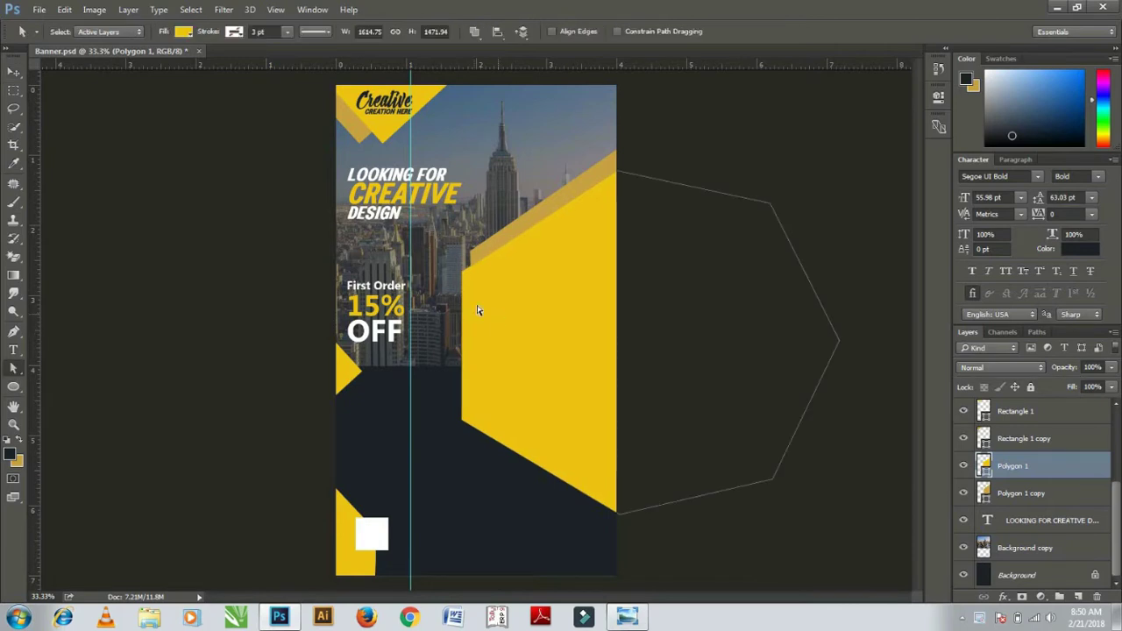
pyautogui.moveTo(464, 272); pyautogui.dragTo(412, 277)
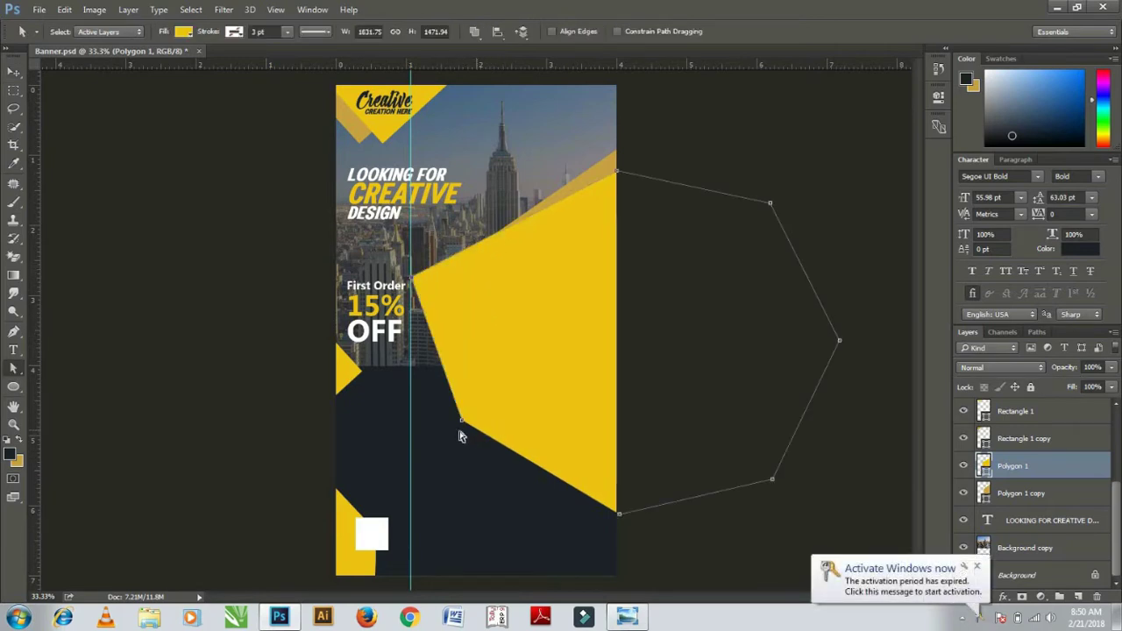
pyautogui.moveTo(462, 421); pyautogui.dragTo(411, 413)
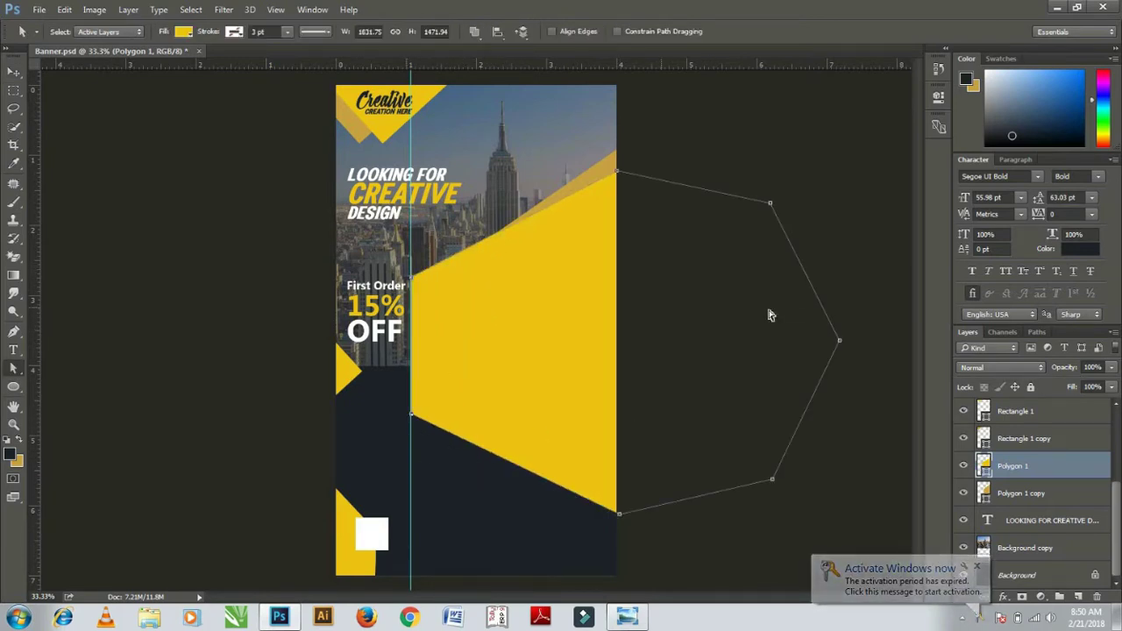
# - Snap Polygon 1 copy's left corners onto a second vertical guide
pyautogui.click(1014, 494)
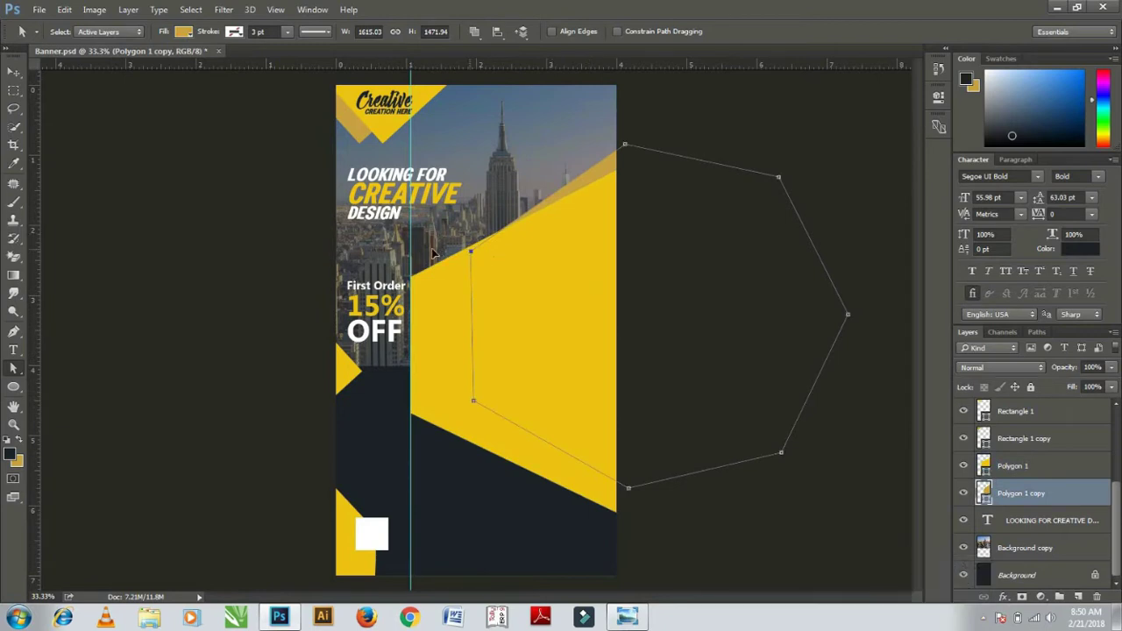
pyautogui.moveTo(471, 251); pyautogui.dragTo(424, 257)
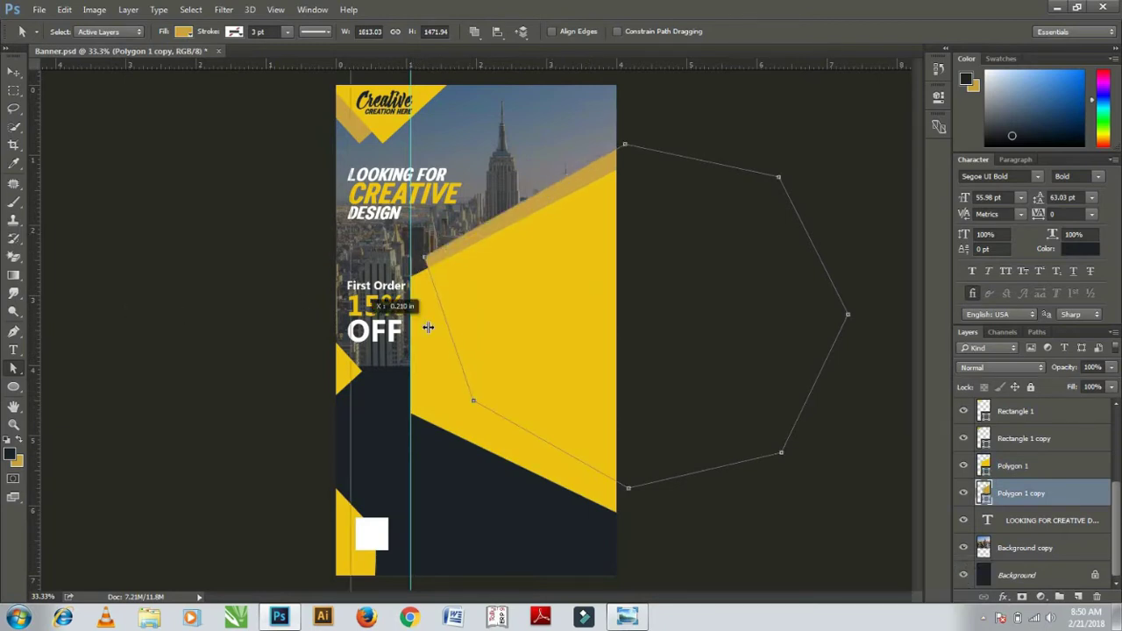
pyautogui.moveTo(428, 327); pyautogui.dragTo(424, 315)
pyautogui.moveTo(474, 400); pyautogui.dragTo(424, 400)
pyautogui.click(13, 71)
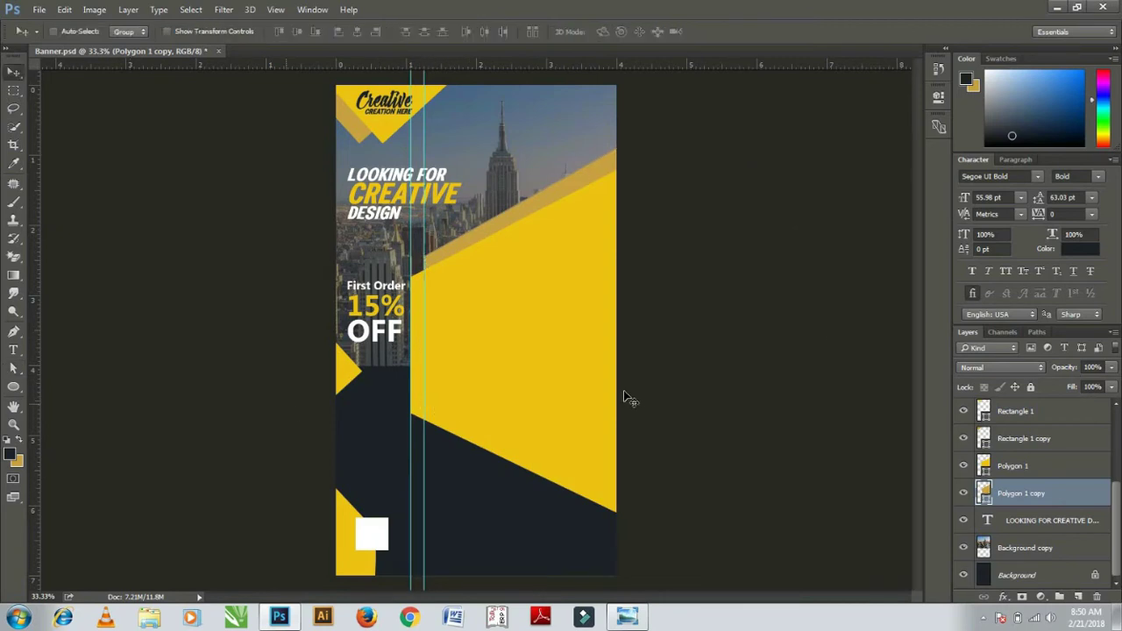
# - Hide guides and narrow both yellow polygons from their left edge
pyautogui.hotkey('ctrl', 'h')
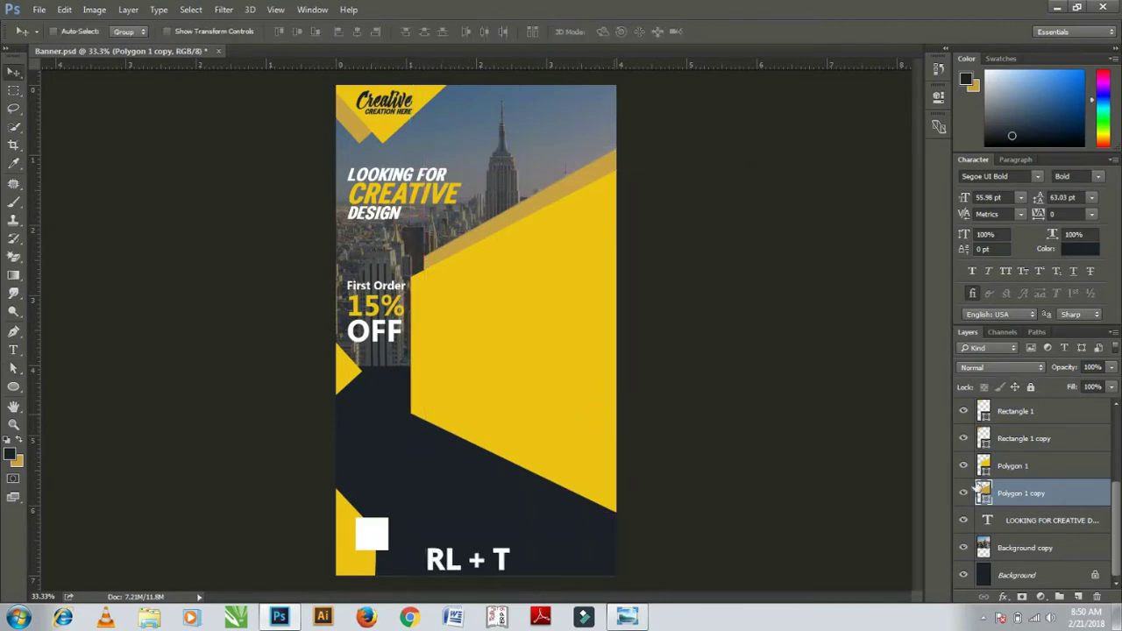
pyautogui.keyDown('ctrl'); pyautogui.click(1012, 465); pyautogui.keyUp('ctrl')
pyautogui.hotkey('ctrl', 't')
pyautogui.moveTo(412, 330); pyautogui.dragTo(425, 330)
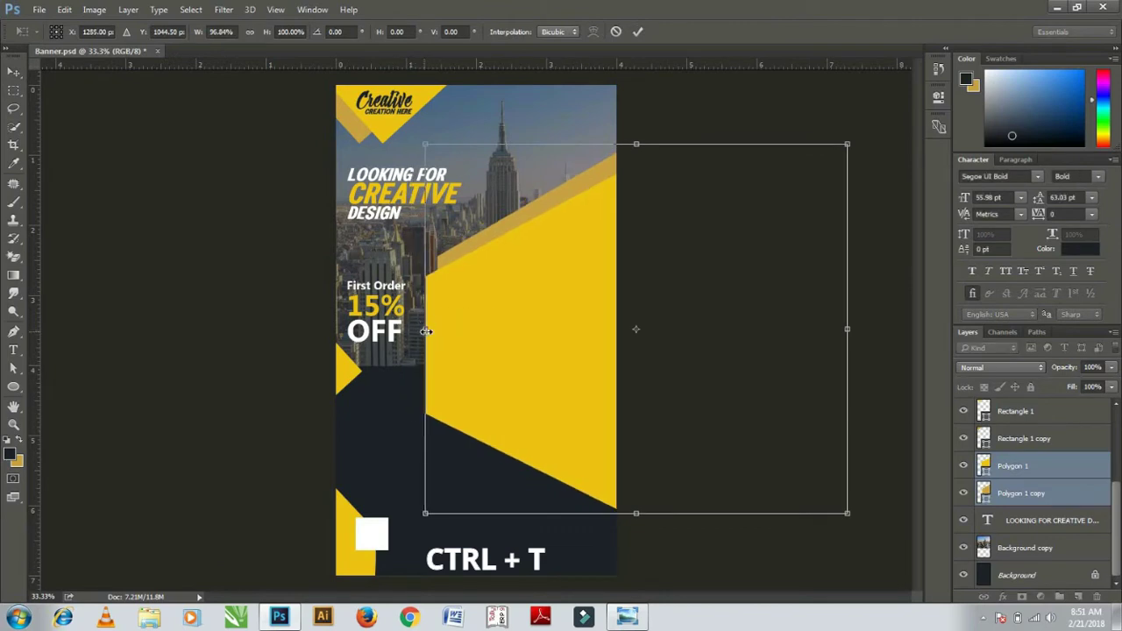
pyautogui.press('Return')
pyautogui.click(1012, 465)
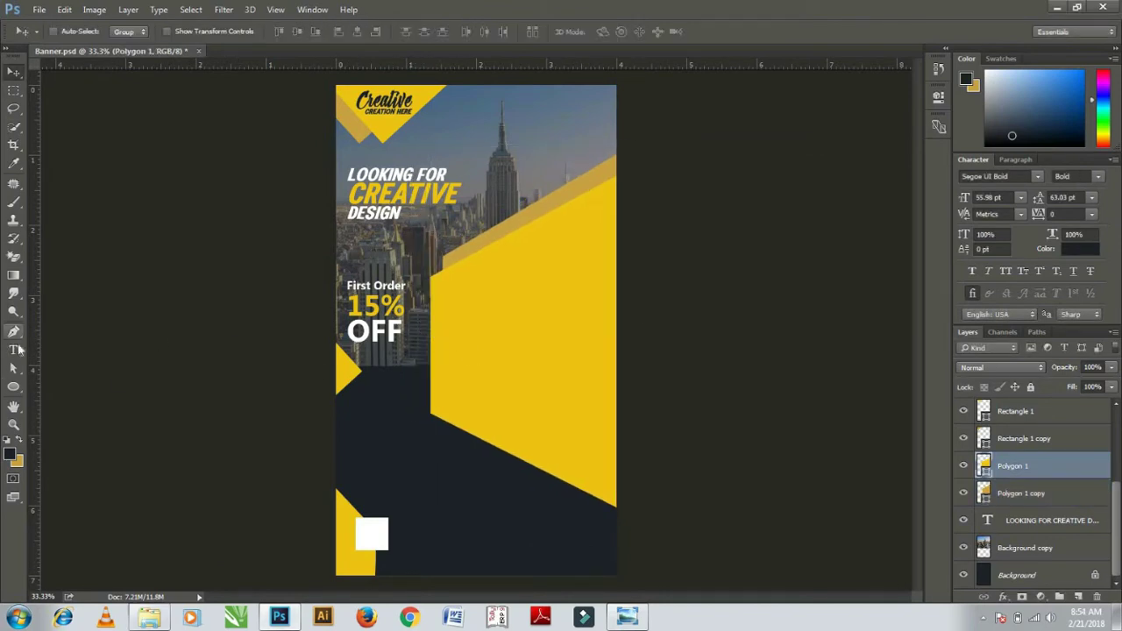
# - Resize the word OFF to 17.7 pt and indent it slightly right
pyautogui.click(14, 348)
pyautogui.moveTo(402, 331); pyautogui.dragTo(326, 331)
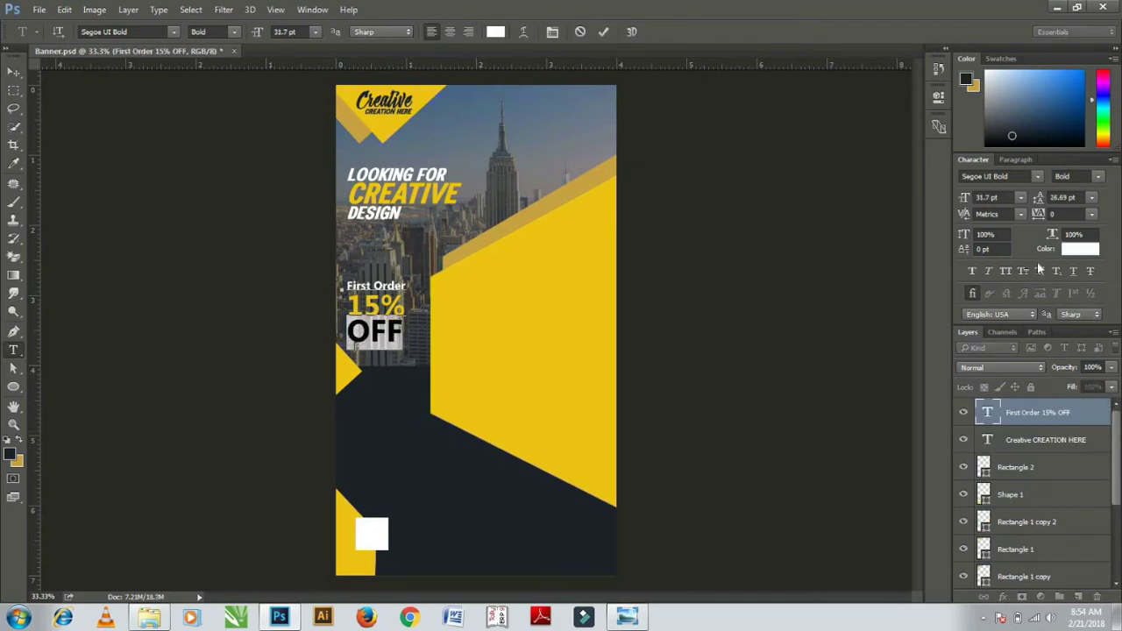
pyautogui.moveTo(967, 200); pyautogui.dragTo(953, 200)
pyautogui.click(1015, 160)
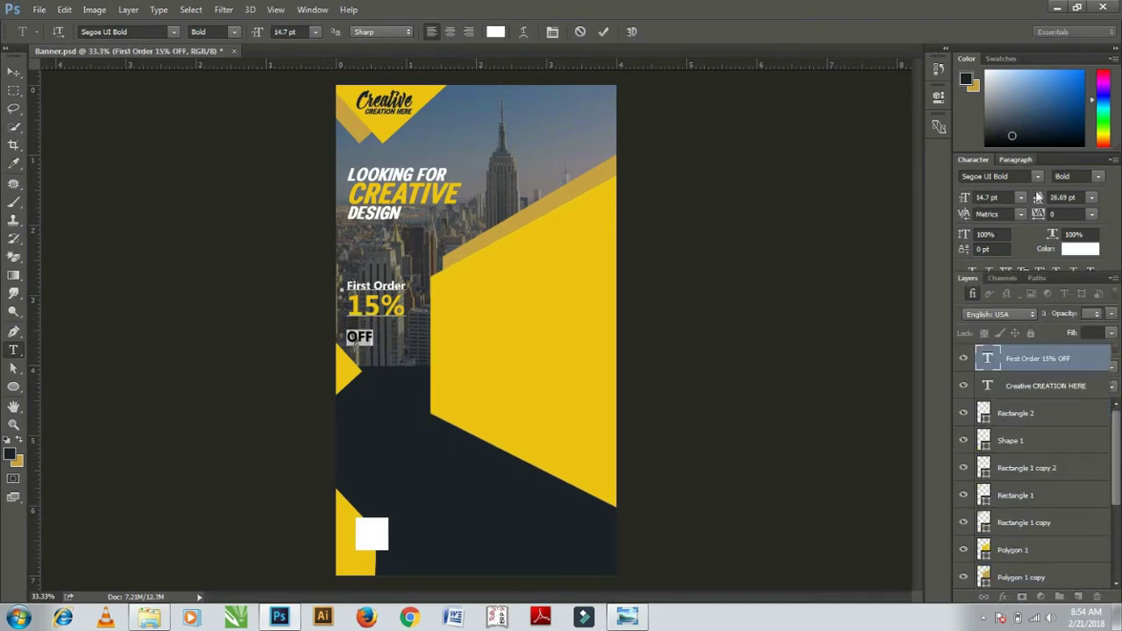
pyautogui.click(986, 178)
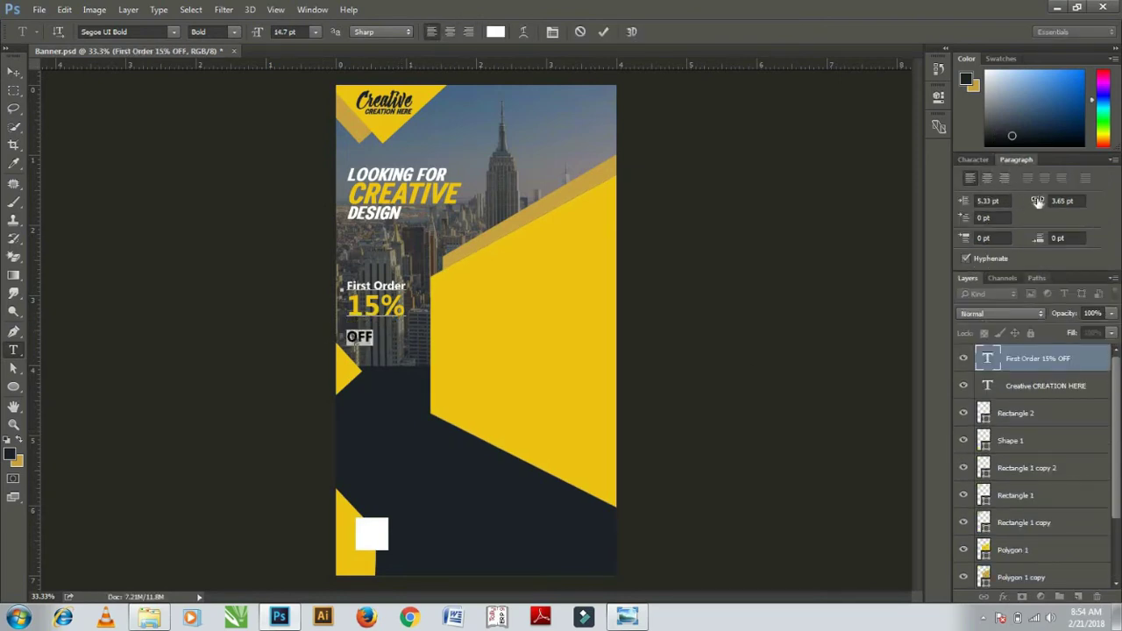
pyautogui.moveTo(964, 201)
pyautogui.mouseDown()
pyautogui.moveTo(1047, 195)
pyautogui.moveTo(965, 200)
pyautogui.mouseUp()
# - Reduce OFF's leading so it sits snugly beneath 15%
pyautogui.click(972, 159)
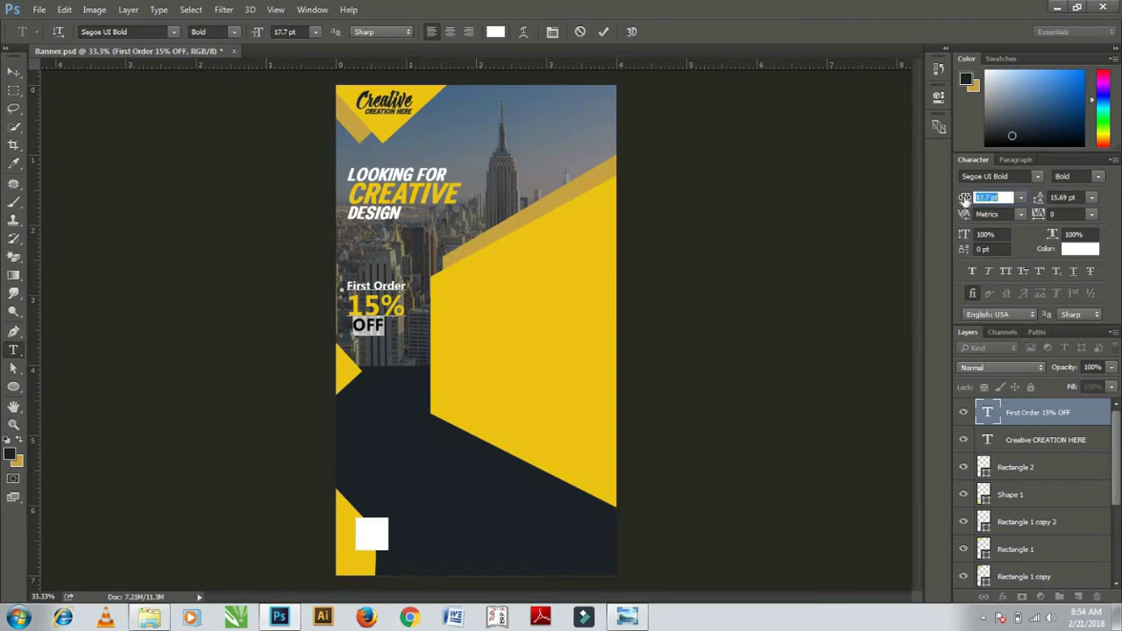
pyautogui.click(1050, 198)
pyautogui.moveTo(1038, 200); pyautogui.dragTo(1038, 196)
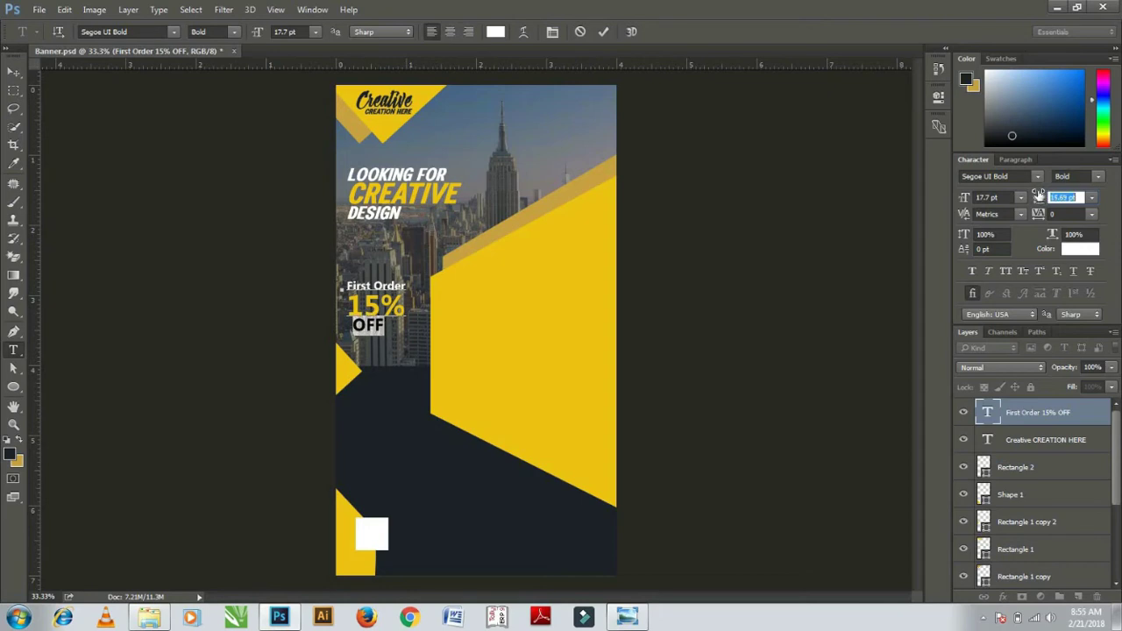
pyautogui.click(14, 73)
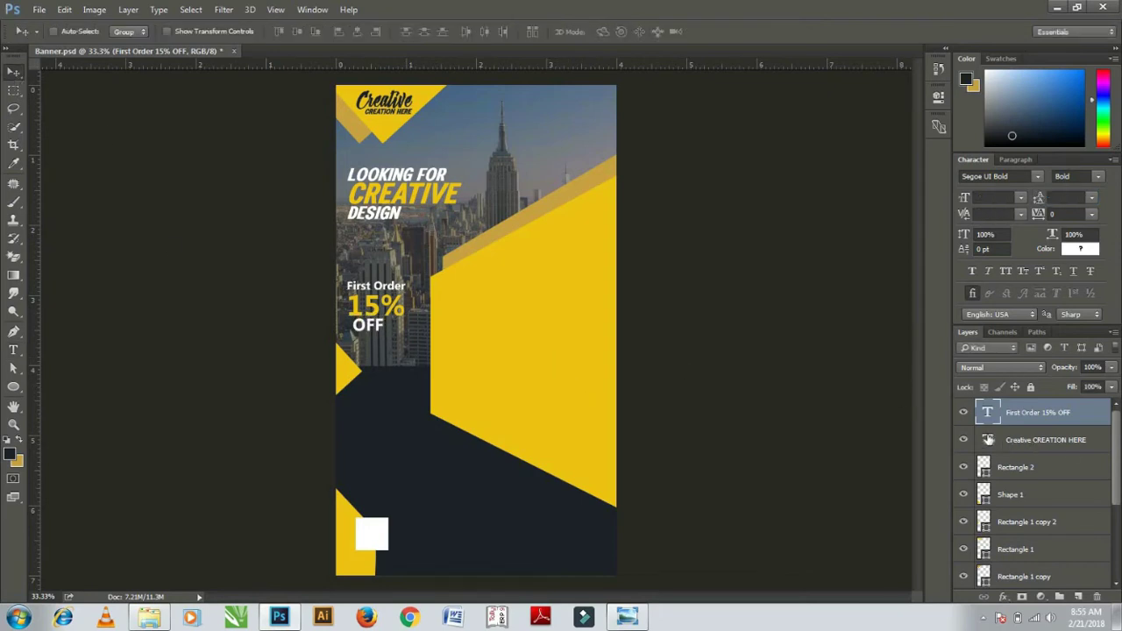
pyautogui.click(987, 439)
# - Draw a yellow-filled circle with no stroke below the offer text
pyautogui.click(1054, 406)
pyautogui.click(9, 383)
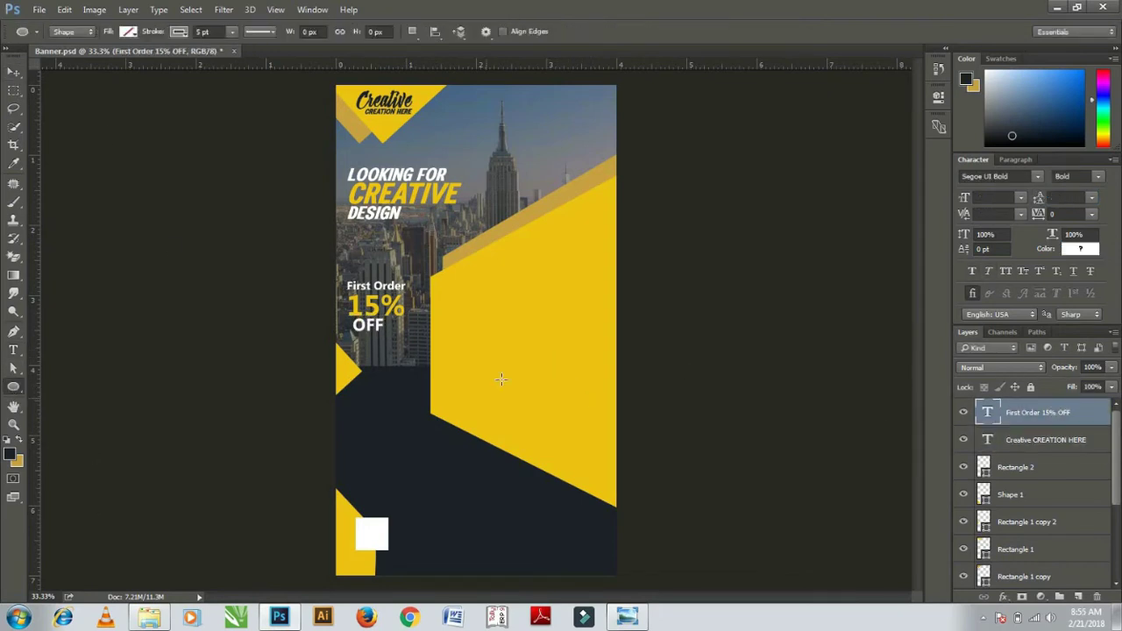
pyautogui.moveTo(359, 349); pyautogui.dragTo(443, 429)
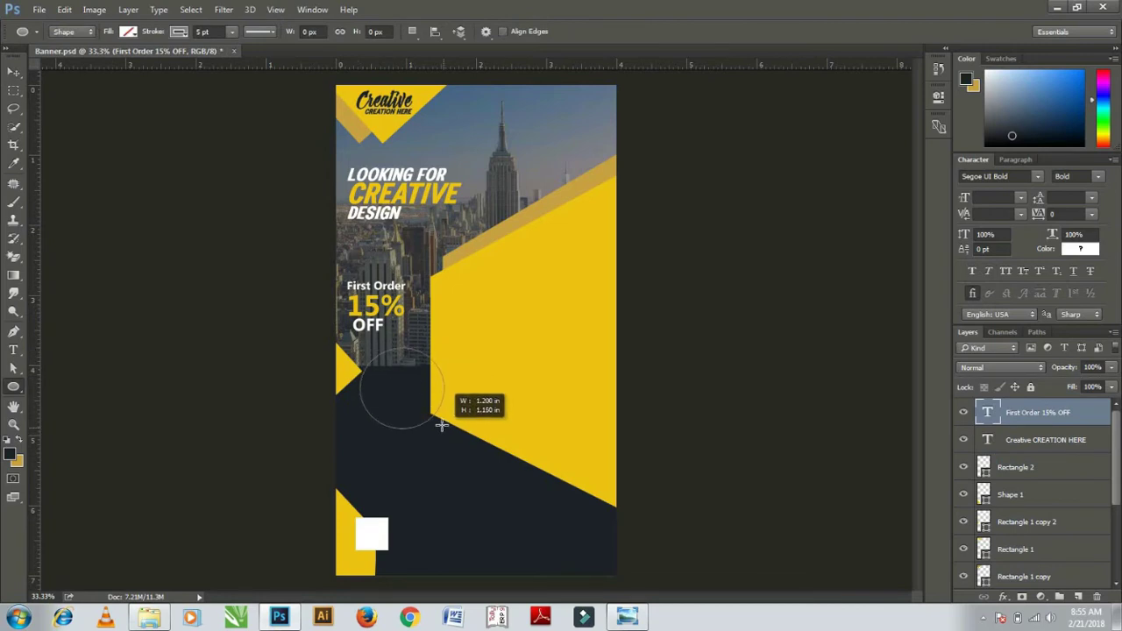
pyautogui.click(763, 196)
pyautogui.click(748, 223)
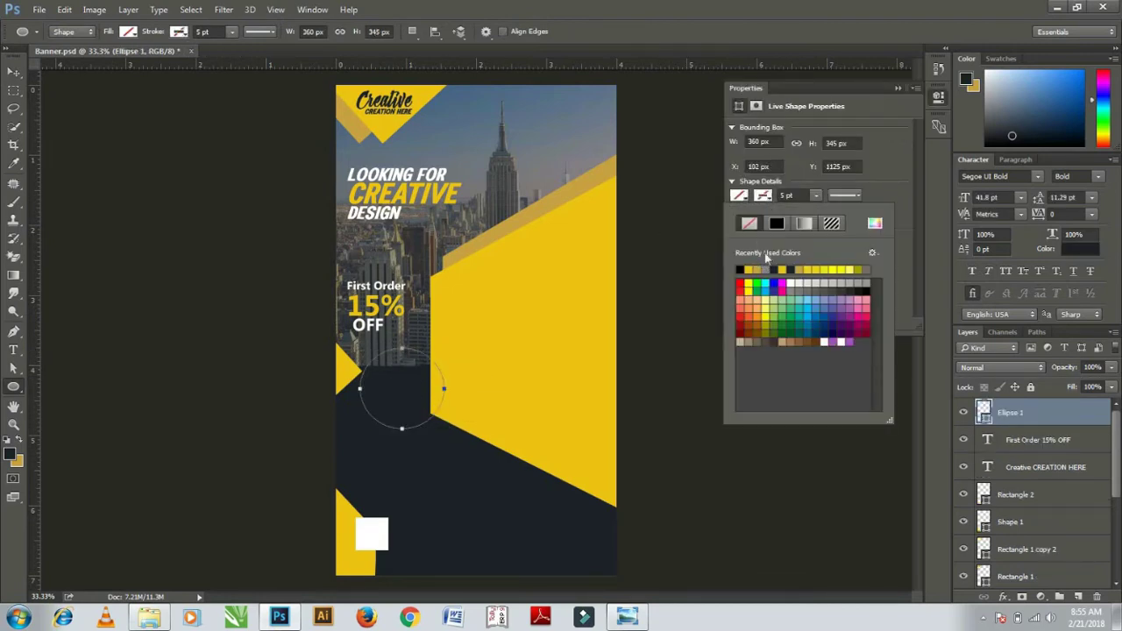
pyautogui.click(752, 269)
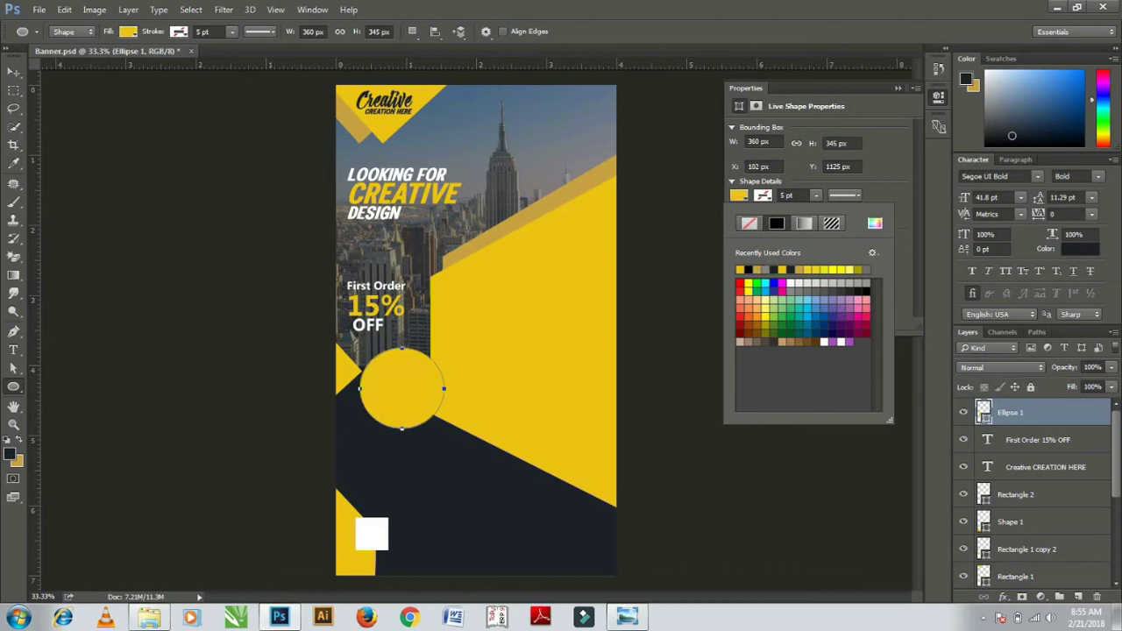
pyautogui.click(897, 89)
# - Add a Stroke layer effect to the circle
pyautogui.click(14, 72)
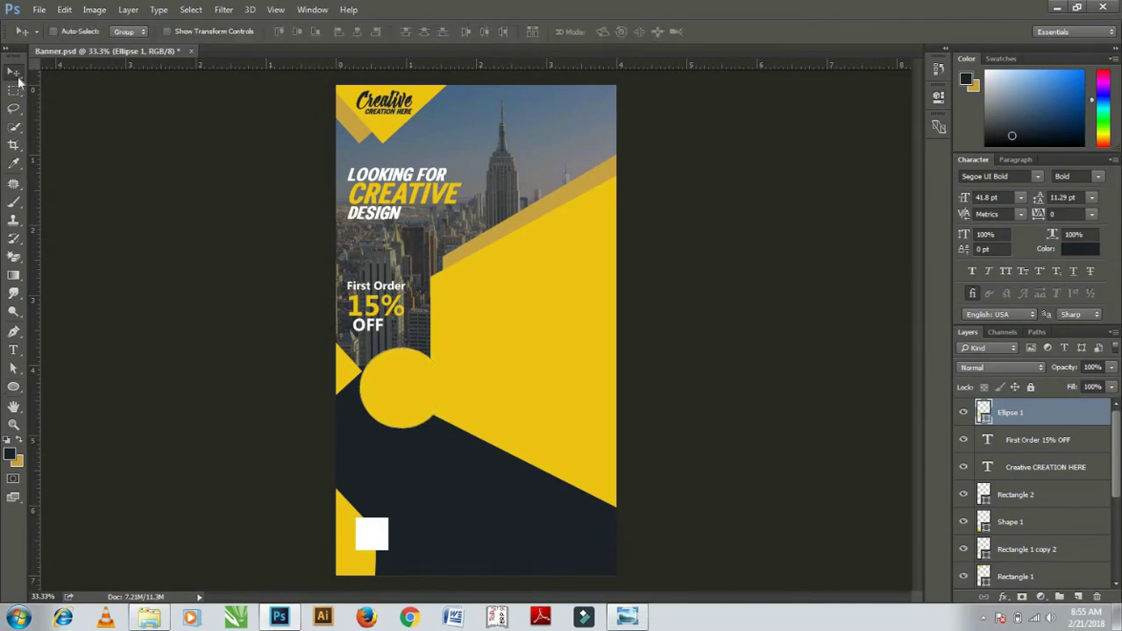
pyautogui.click(1003, 596)
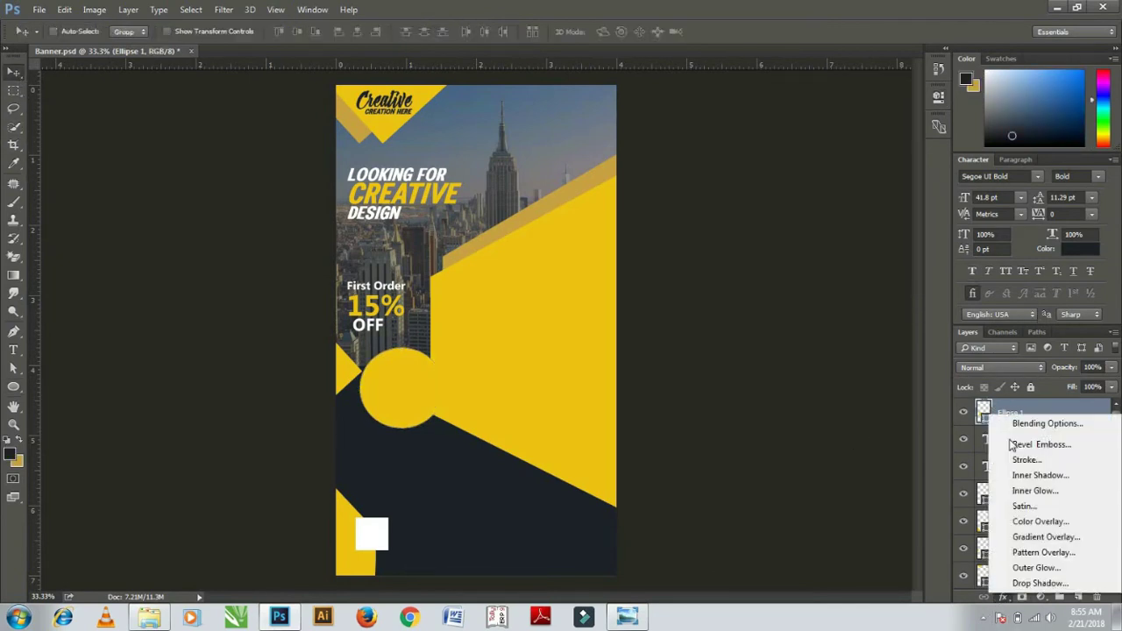
pyautogui.click(1025, 459)
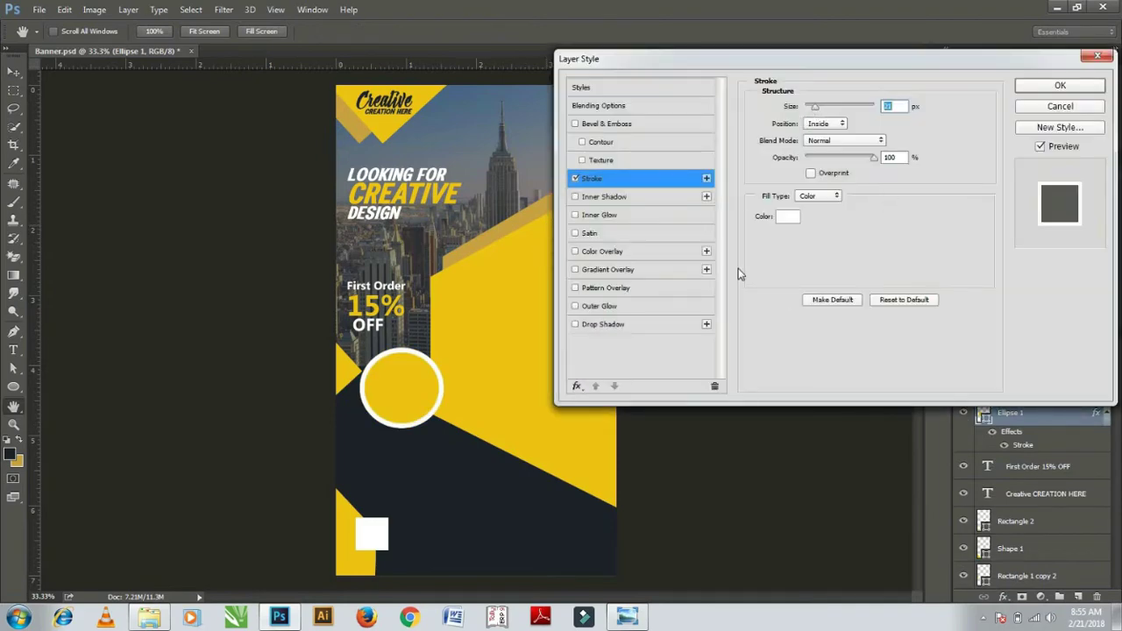
# - Apply the white inside Stroke effect to the yellow circle
pyautogui.moveTo(934, 64); pyautogui.dragTo(838, 65)
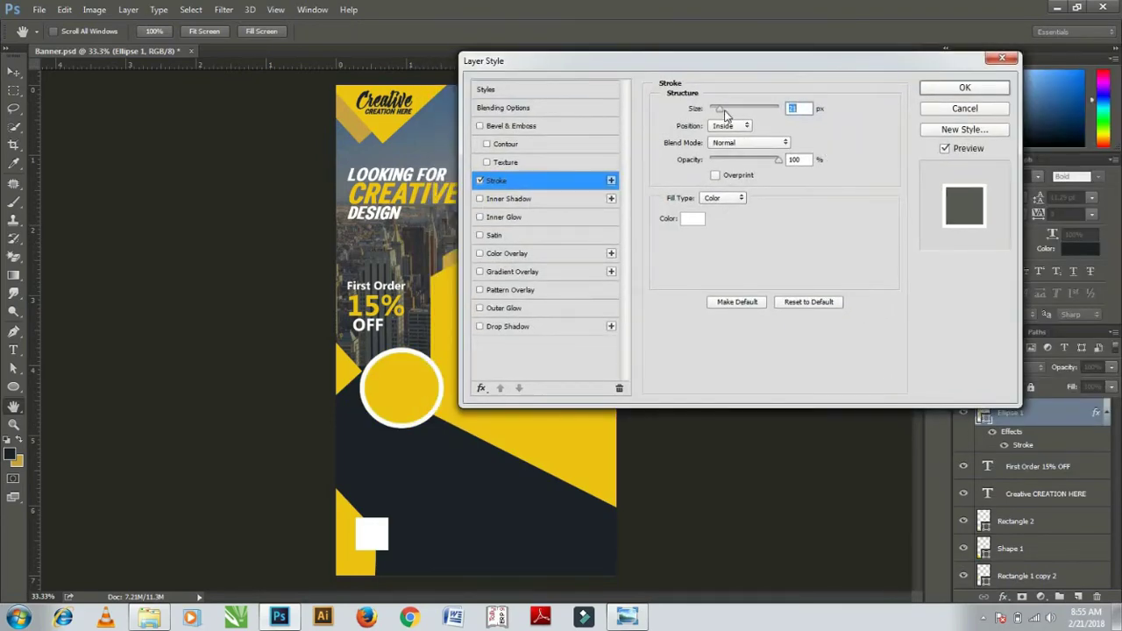
pyautogui.moveTo(724, 114)
pyautogui.mouseDown()
pyautogui.moveTo(736, 111)
pyautogui.moveTo(716, 110)
pyautogui.mouseUp()
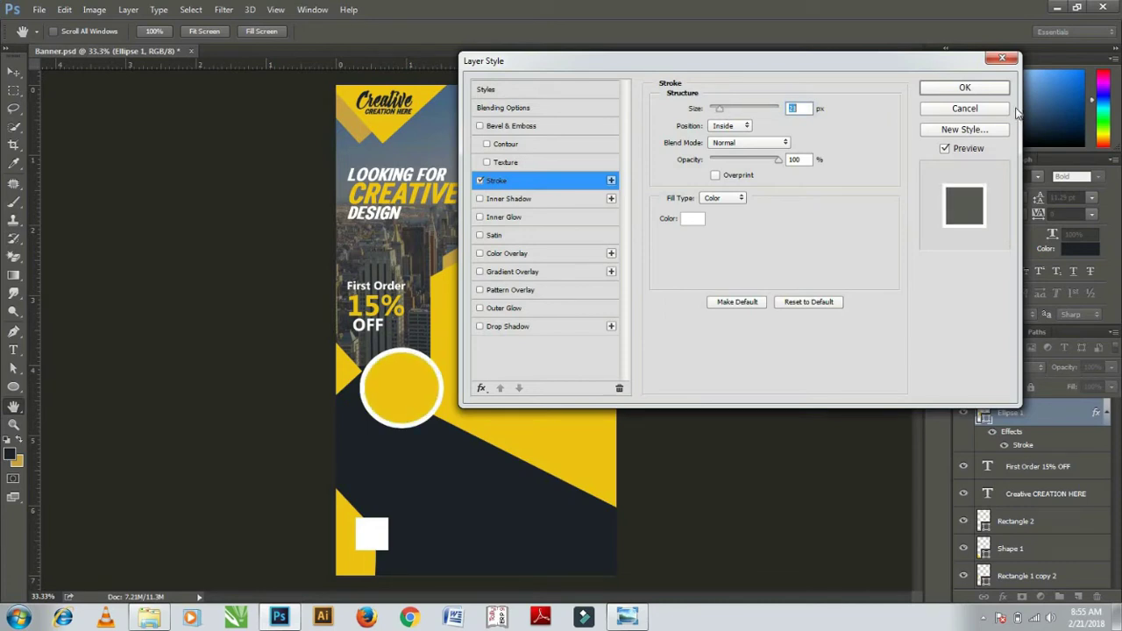
pyautogui.click(953, 94)
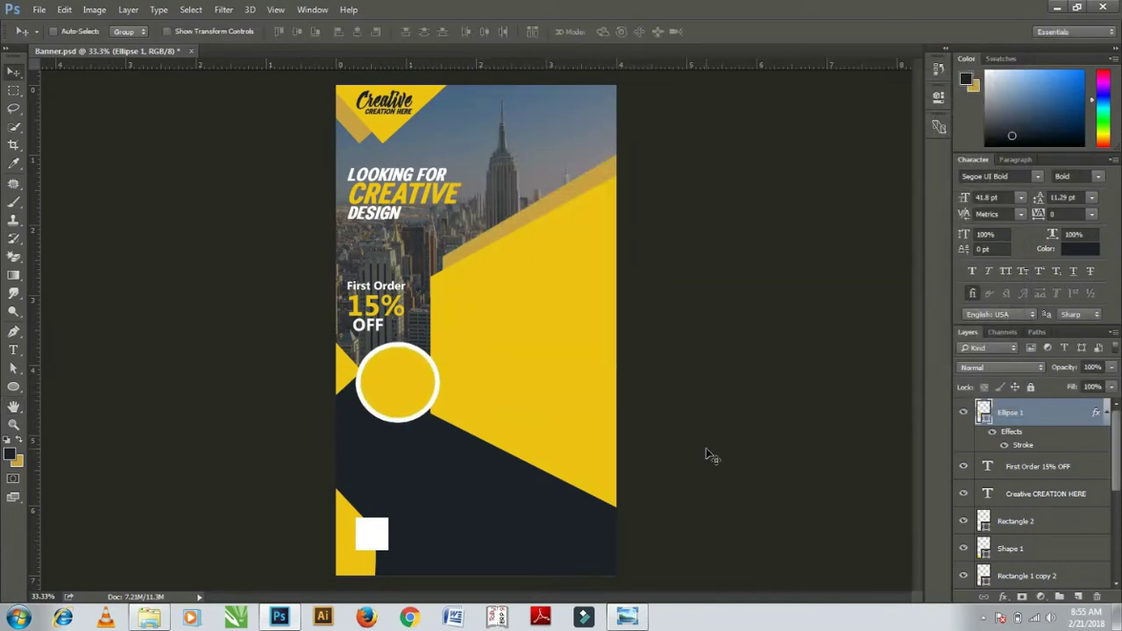
# - Enlarge the ringed circle to 107%
pyautogui.hotkey('ctrl', 't')
pyautogui.moveTo(199, 33); pyautogui.dragTo(210, 33)
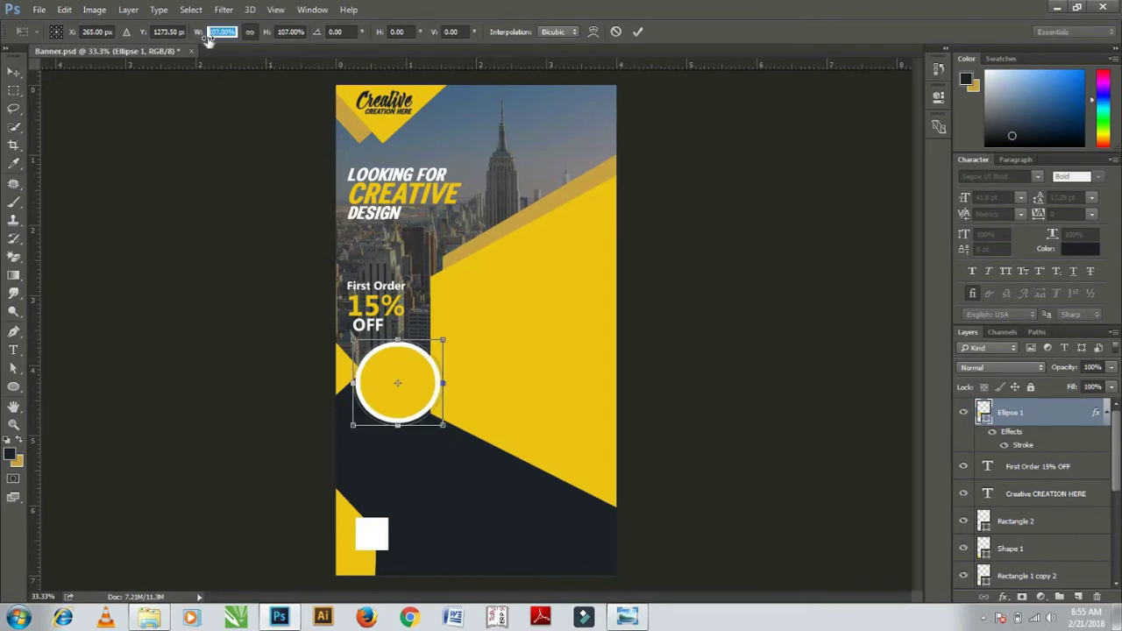
pyautogui.press('Return')
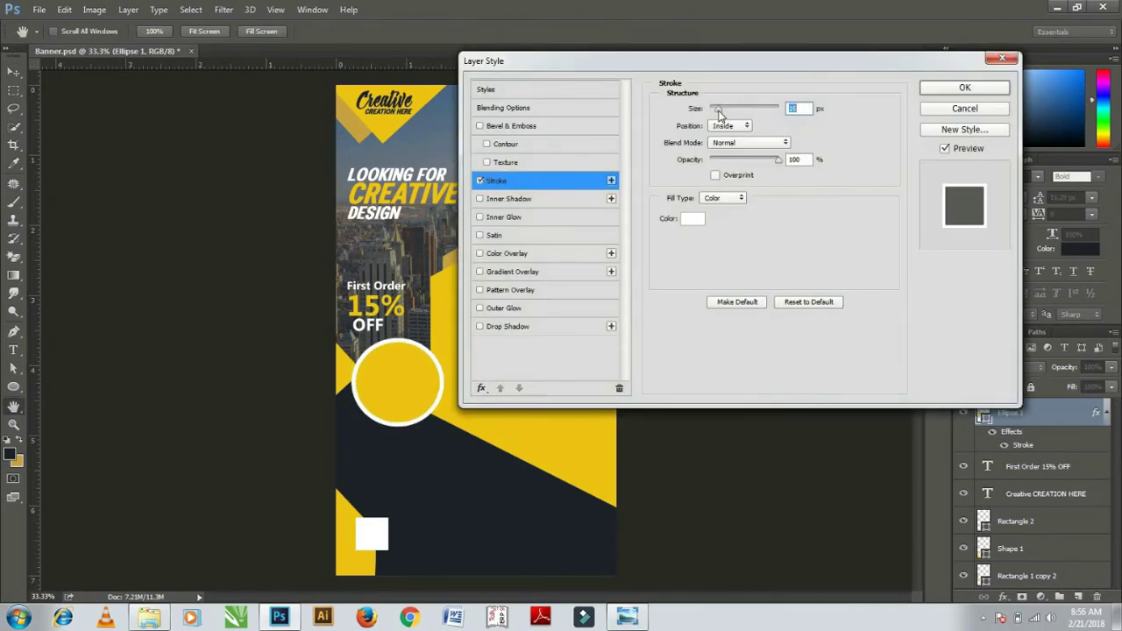
# - Set the circle's white outline to 29 px and nudge the offer text up
pyautogui.moveTo(729, 106); pyautogui.dragTo(761, 109)
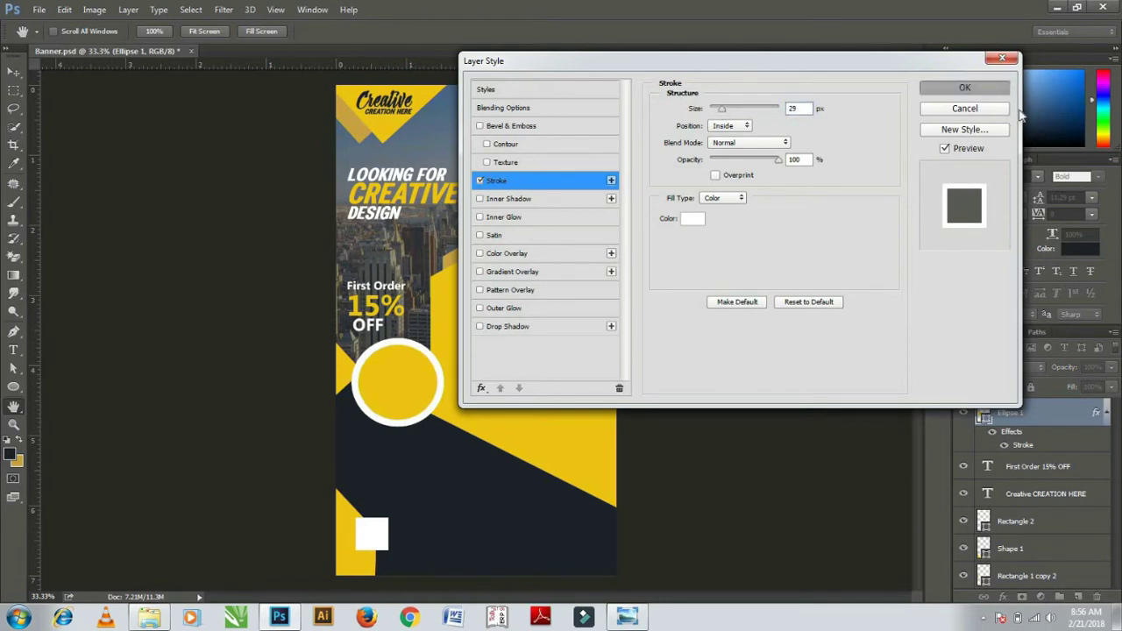
pyautogui.click(964, 87)
pyautogui.click(1036, 466)
pyautogui.moveTo(506, 389); pyautogui.dragTo(506, 381)
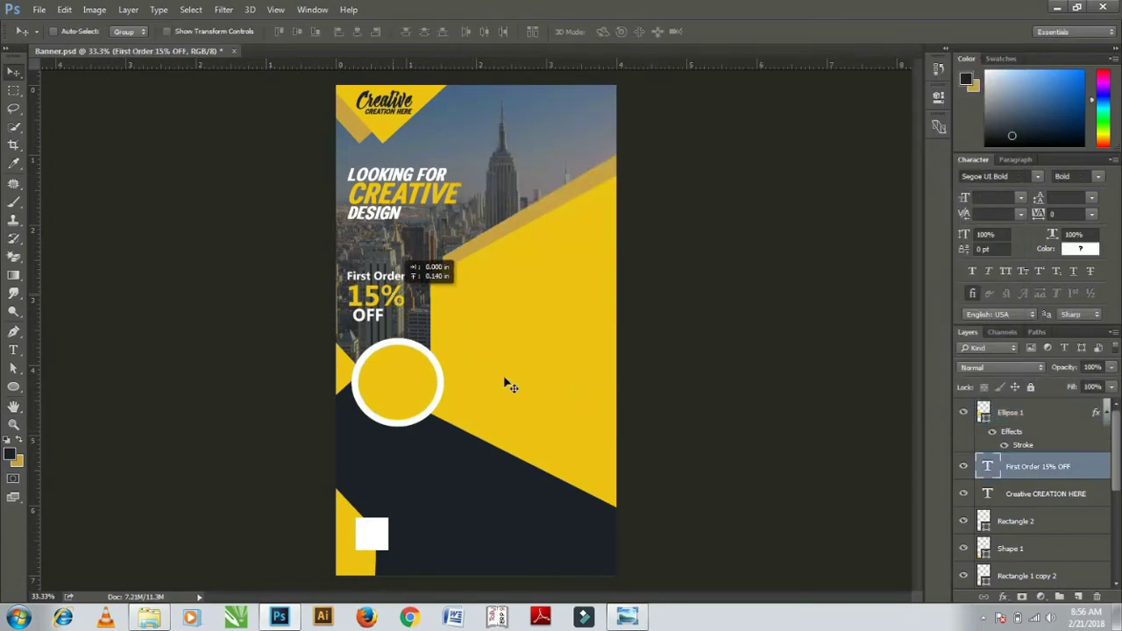
# - Duplicate the ringed circle and move the copy down-right across the yellow and navy edge
pyautogui.click(1017, 419)
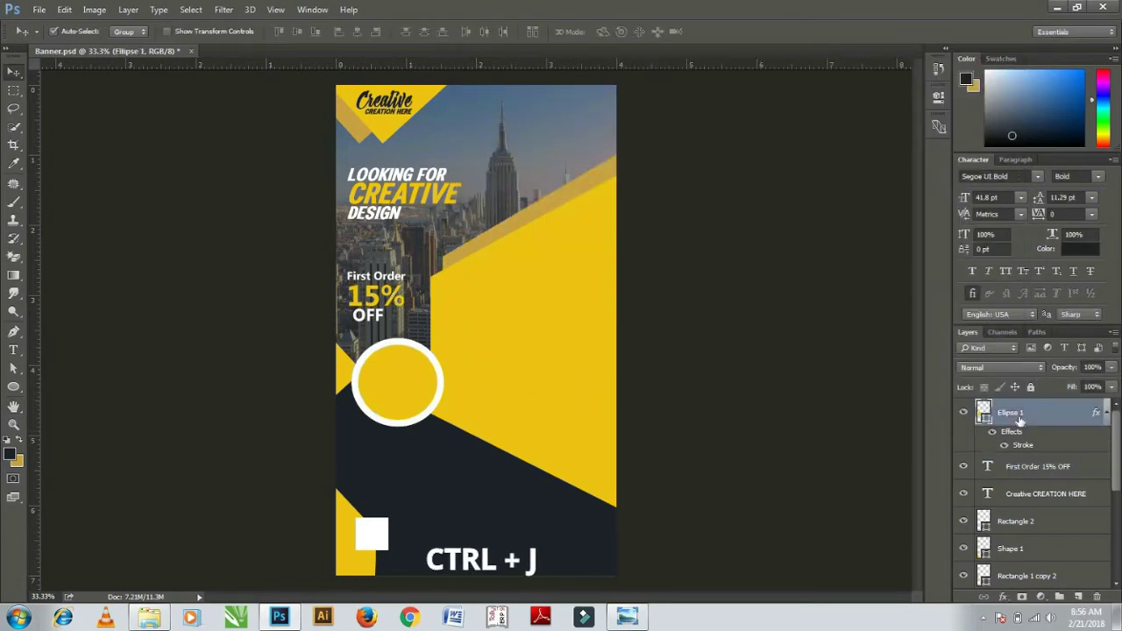
pyautogui.hotkey('ctrl', 'j')
pyautogui.moveTo(430, 418); pyautogui.dragTo(558, 503)
pyautogui.hotkey('ctrl', 't')
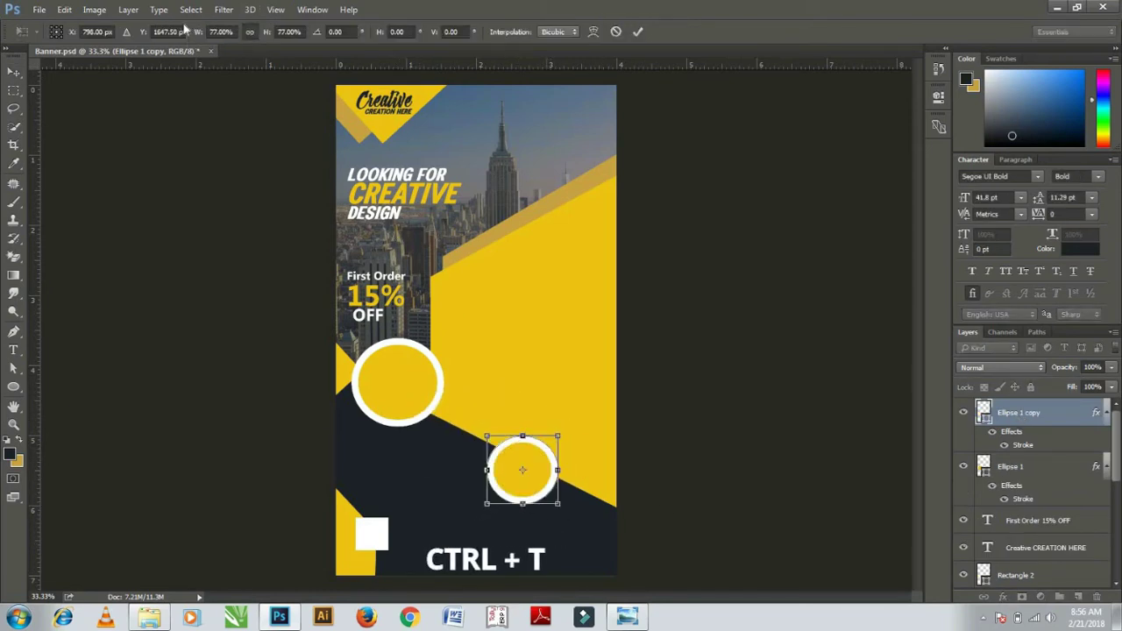
pyautogui.press('Return')
pyautogui.moveTo(525, 457)
pyautogui.mouseDown()
pyautogui.moveTo(501, 455)
pyautogui.moveTo(516, 456)
pyautogui.mouseUp()
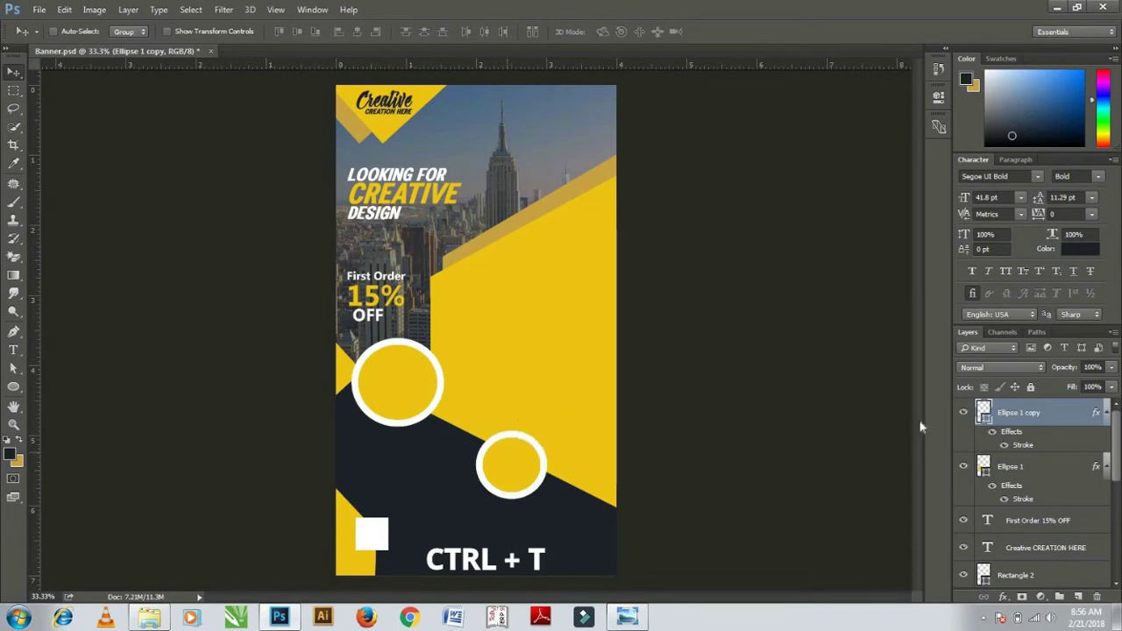
# - Adjust the copy's scale slightly and adjust its Stroke settings in Layer Style
pyautogui.hotkey('ctrl', 't')
pyautogui.click(250, 31)
pyautogui.moveTo(198, 31); pyautogui.dragTo(213, 31)
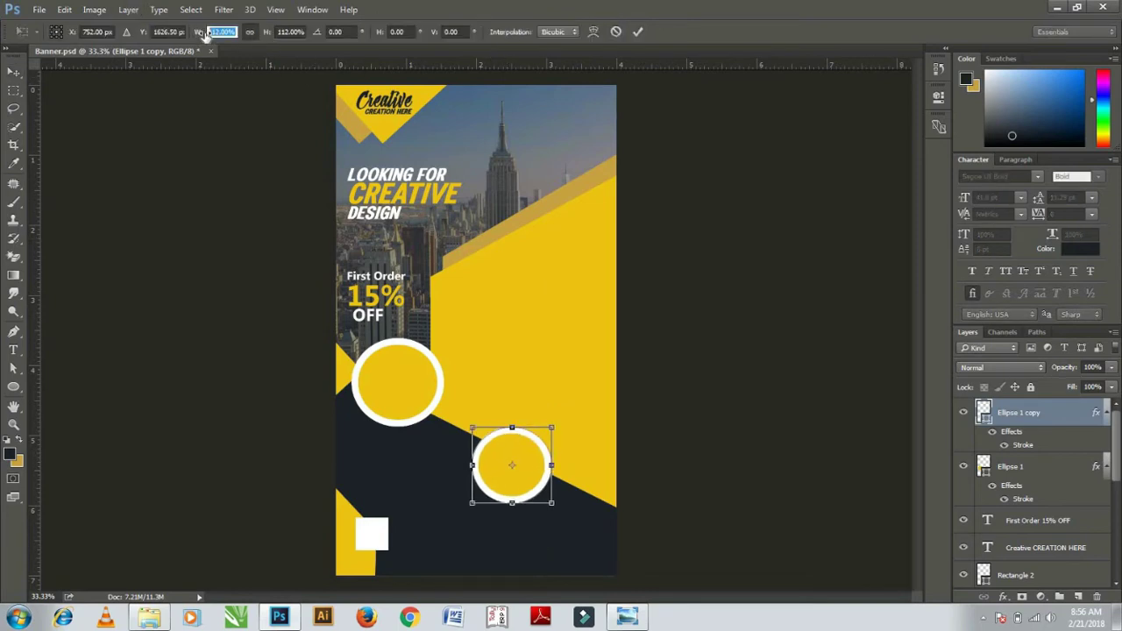
pyautogui.press('Return')
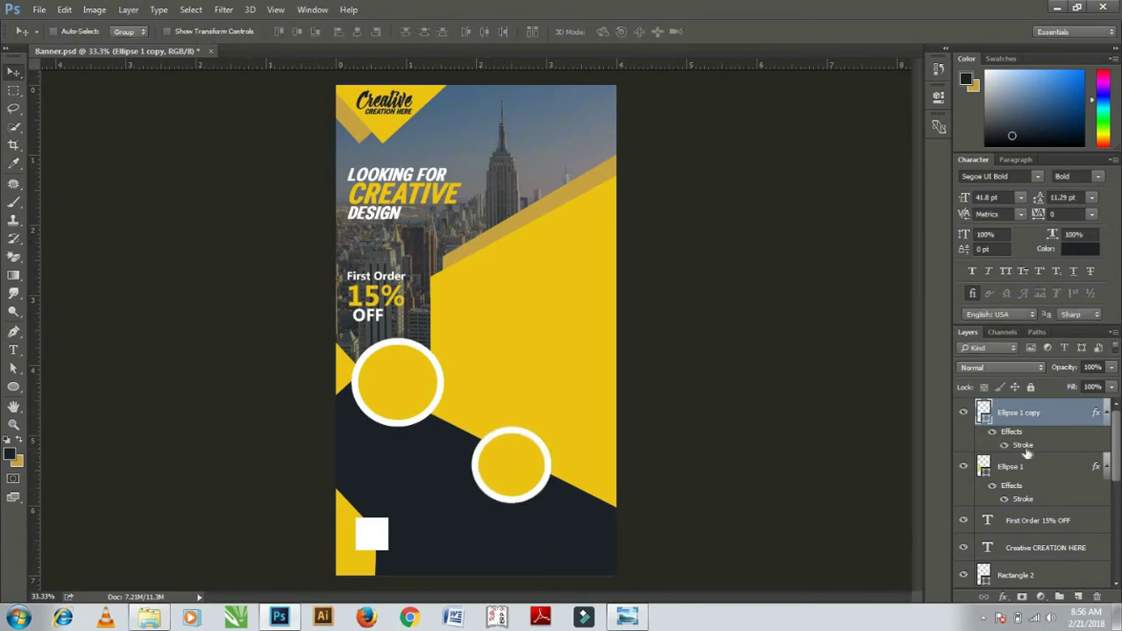
pyautogui.doubleClick(1022, 445)
pyautogui.moveTo(716, 109); pyautogui.dragTo(721, 114)
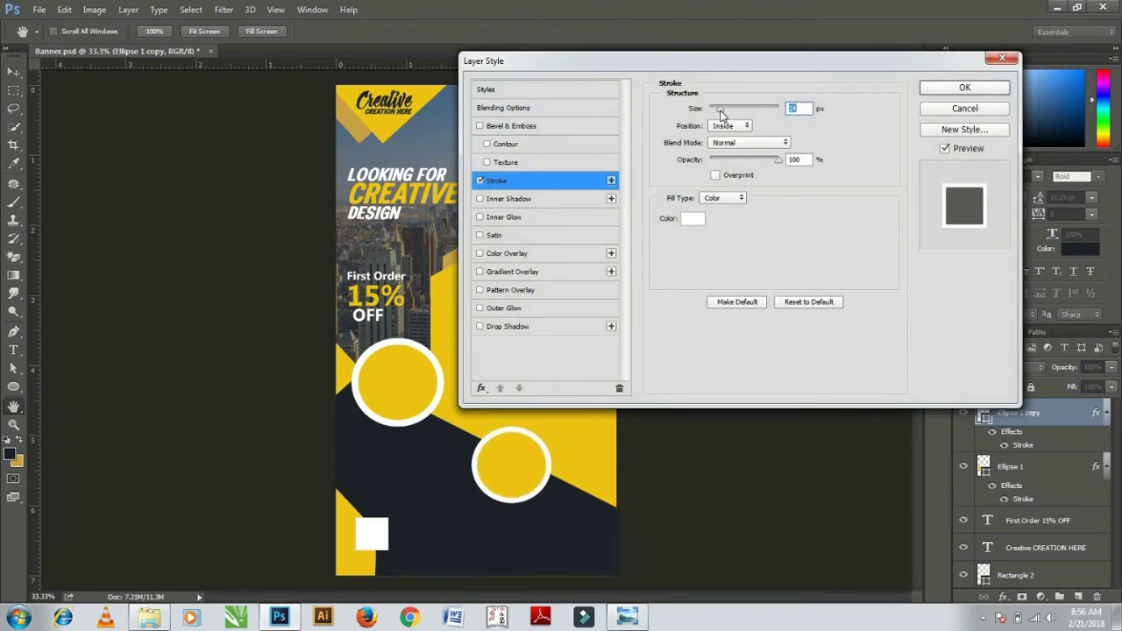
# - Add an Inner Shadow to both ringed circles
pyautogui.click(517, 199)
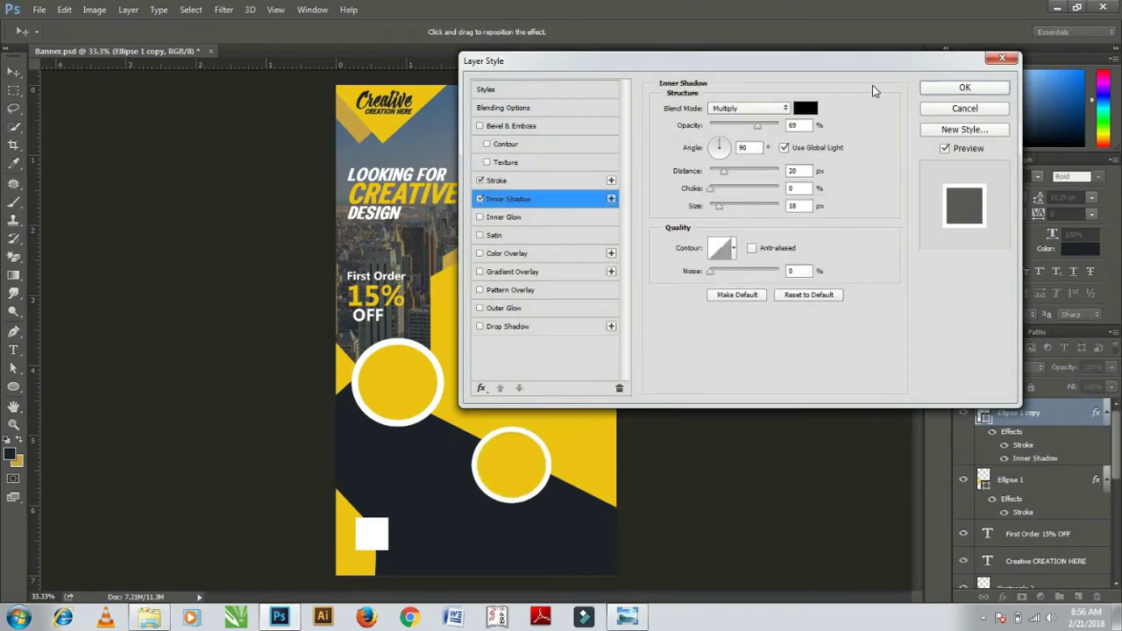
pyautogui.click(964, 90)
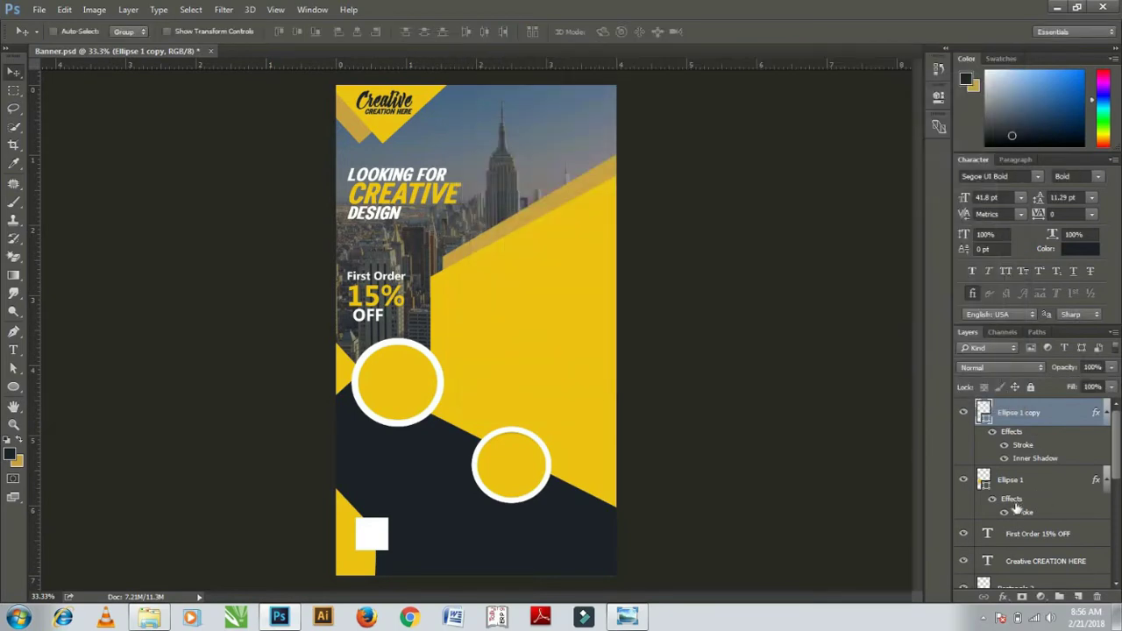
pyautogui.doubleClick(1023, 512)
pyautogui.click(517, 199)
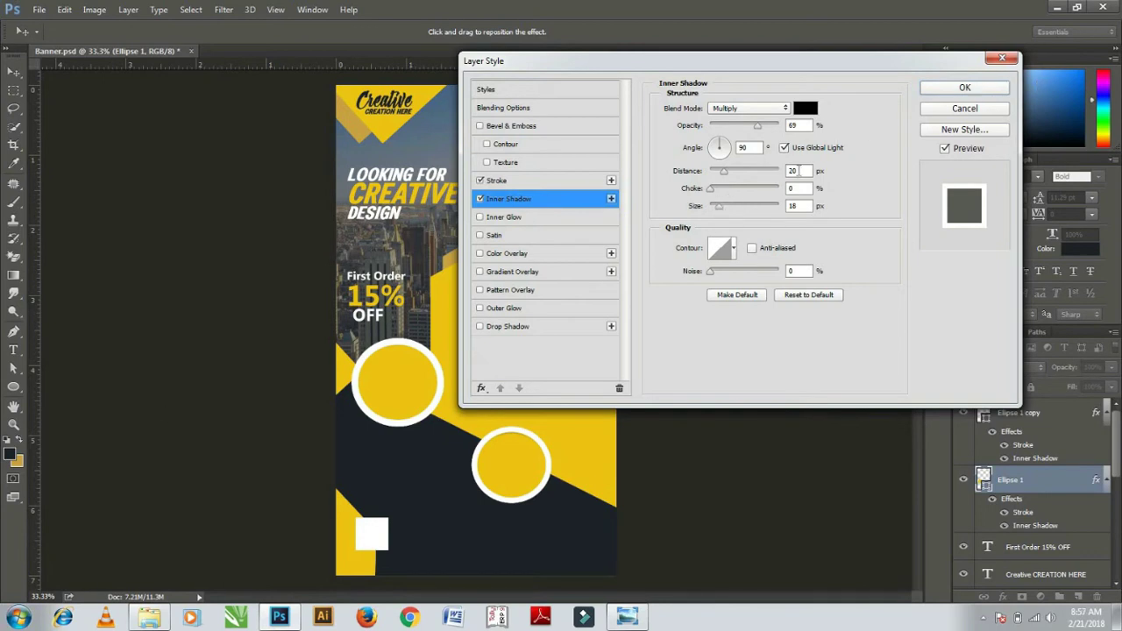
pyautogui.click(964, 89)
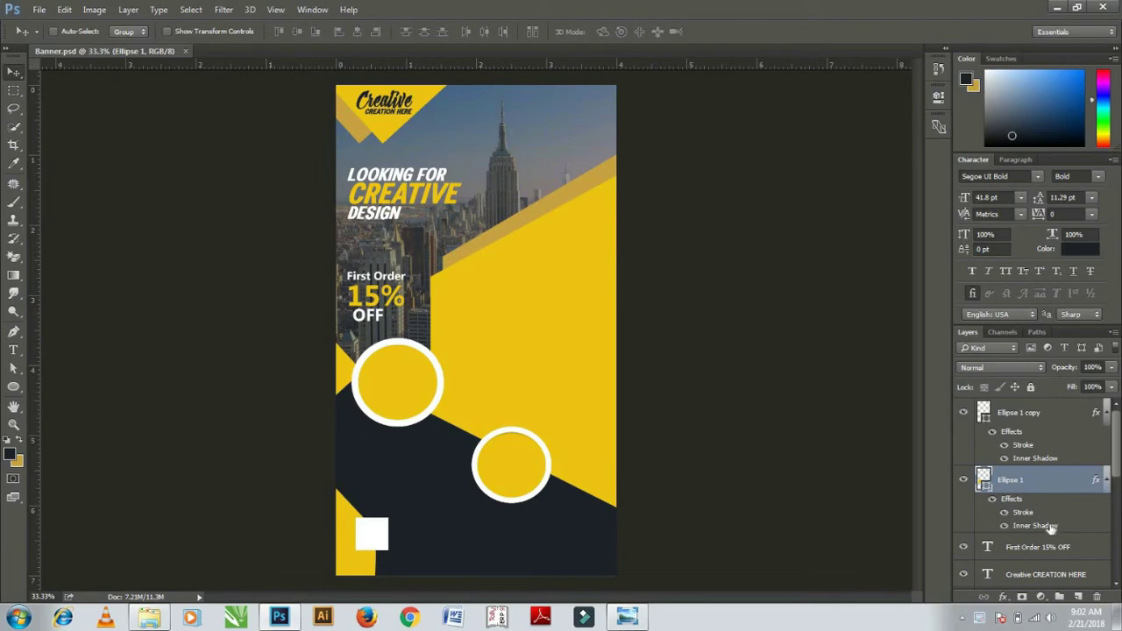
# - Give the first circle a Drop Shadow with adjusted angle and distance
pyautogui.doubleClick(1035, 526)
pyautogui.click(508, 326)
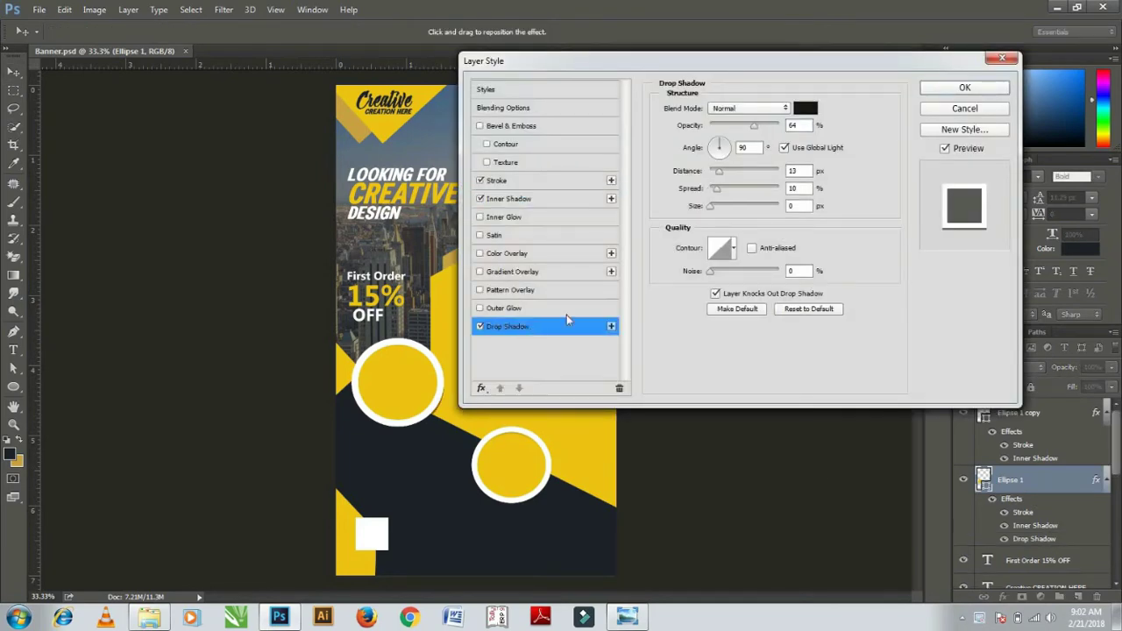
pyautogui.moveTo(438, 360)
pyautogui.mouseDown()
pyautogui.moveTo(451, 406)
pyautogui.moveTo(406, 408)
pyautogui.mouseUp()
pyautogui.moveTo(726, 171); pyautogui.dragTo(721, 175)
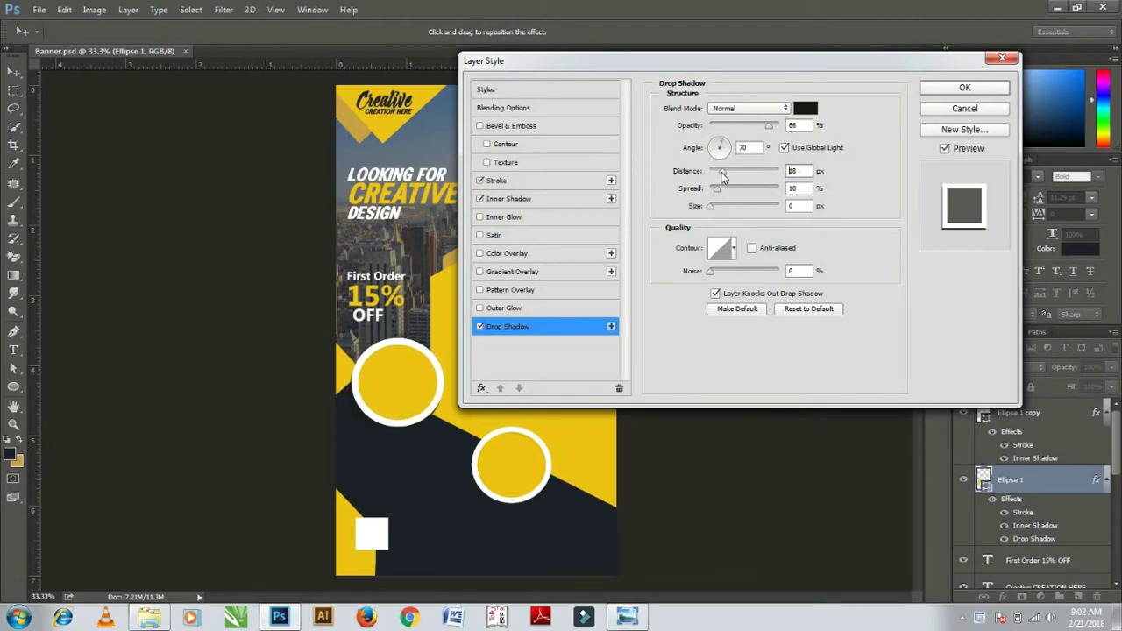
pyautogui.click(955, 93)
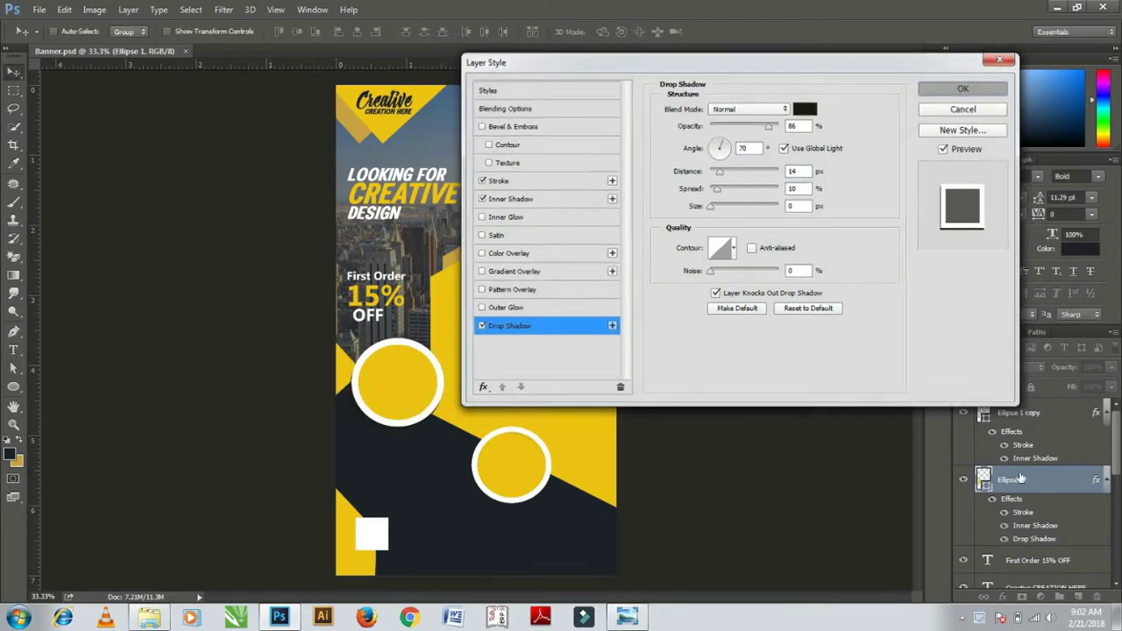
# - Add a Drop Shadow to the circle copy and collapse both effects lists
pyautogui.doubleClick(1035, 458)
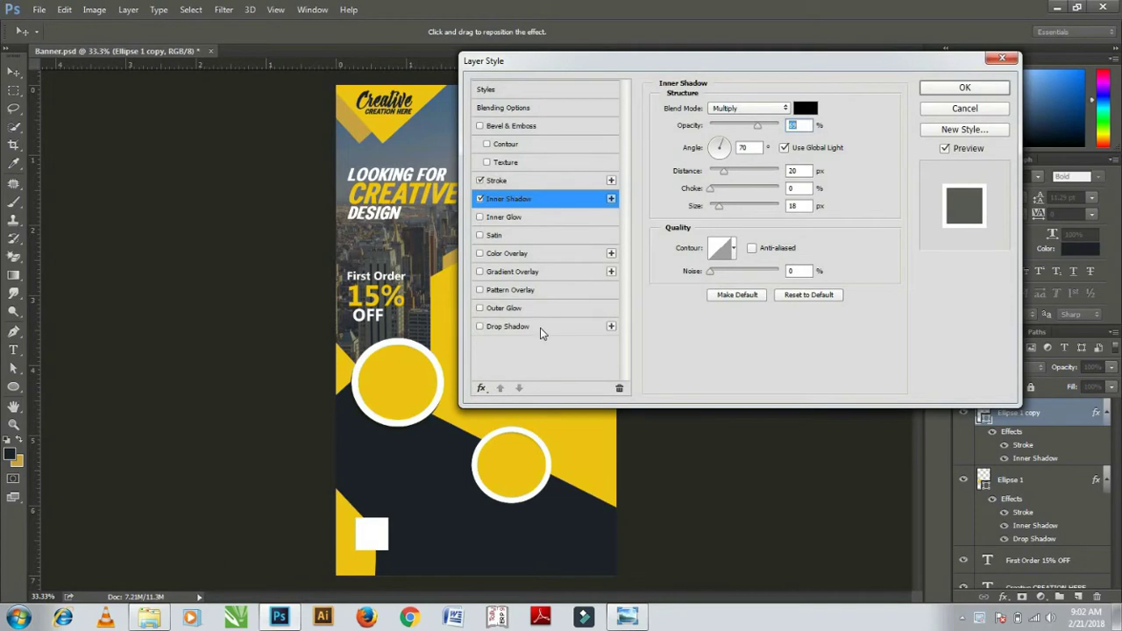
pyautogui.click(541, 329)
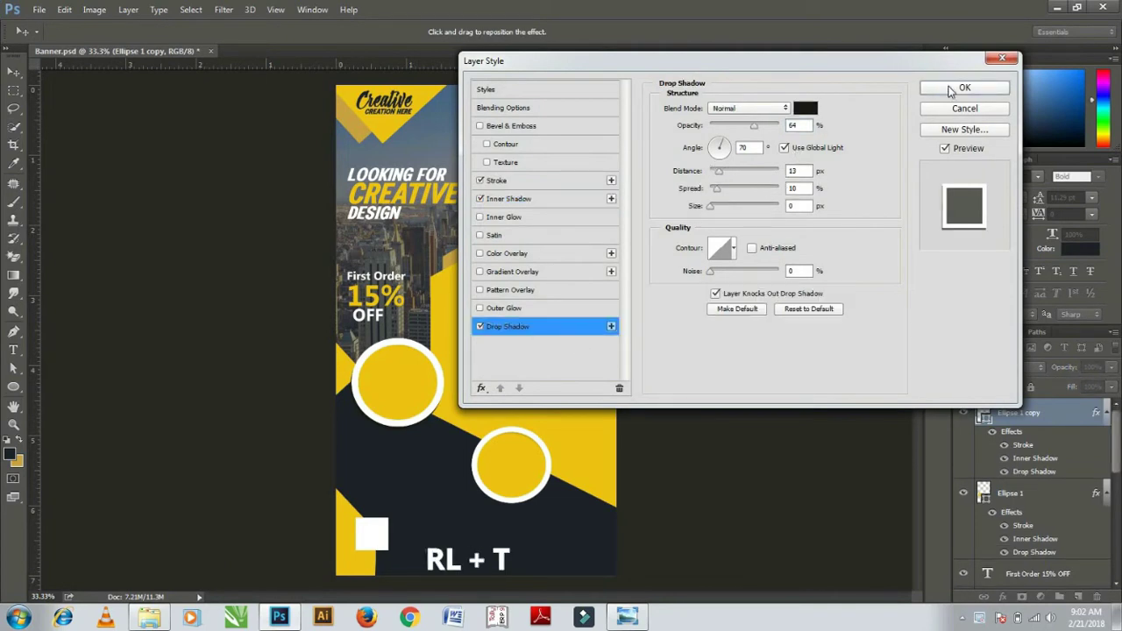
pyautogui.click(952, 89)
pyautogui.click(1105, 414)
pyautogui.click(1105, 440)
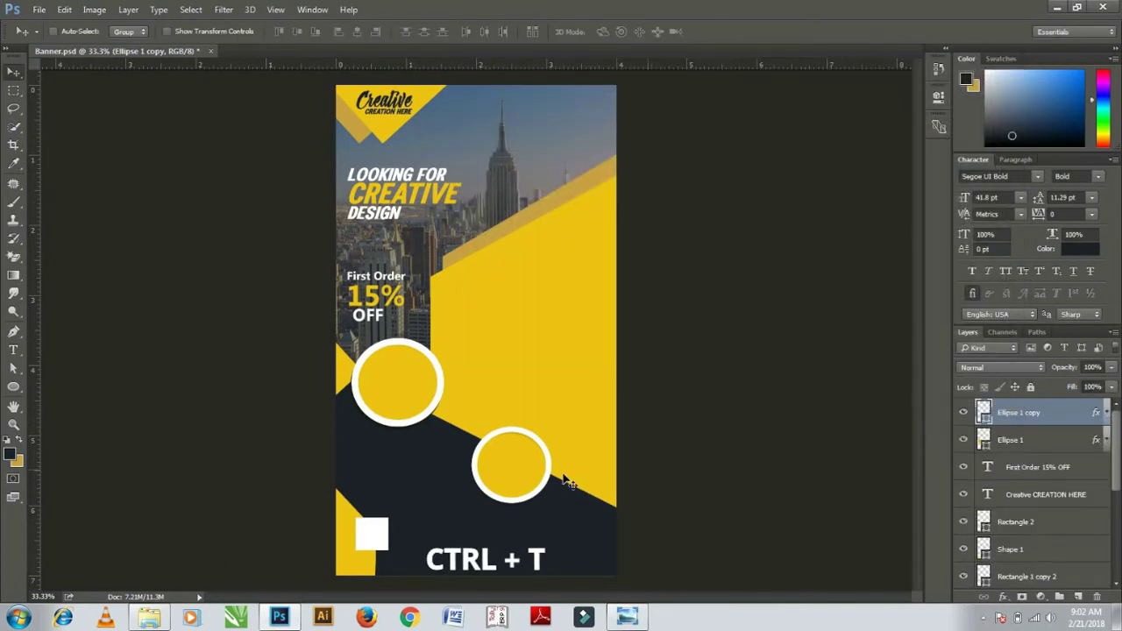
# - Move the smaller circle further right and down
pyautogui.hotkey('ctrl', 't')
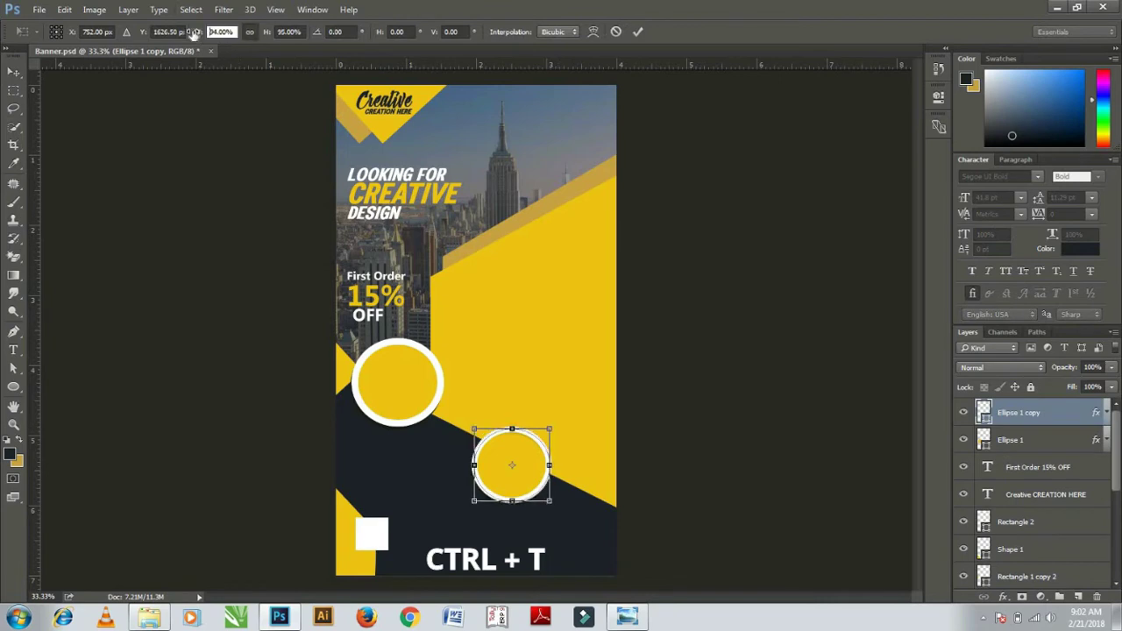
pyautogui.press('Return')
pyautogui.moveTo(517, 462)
pyautogui.mouseDown()
pyautogui.moveTo(576, 493)
pyautogui.moveTo(568, 484)
pyautogui.mouseUp()
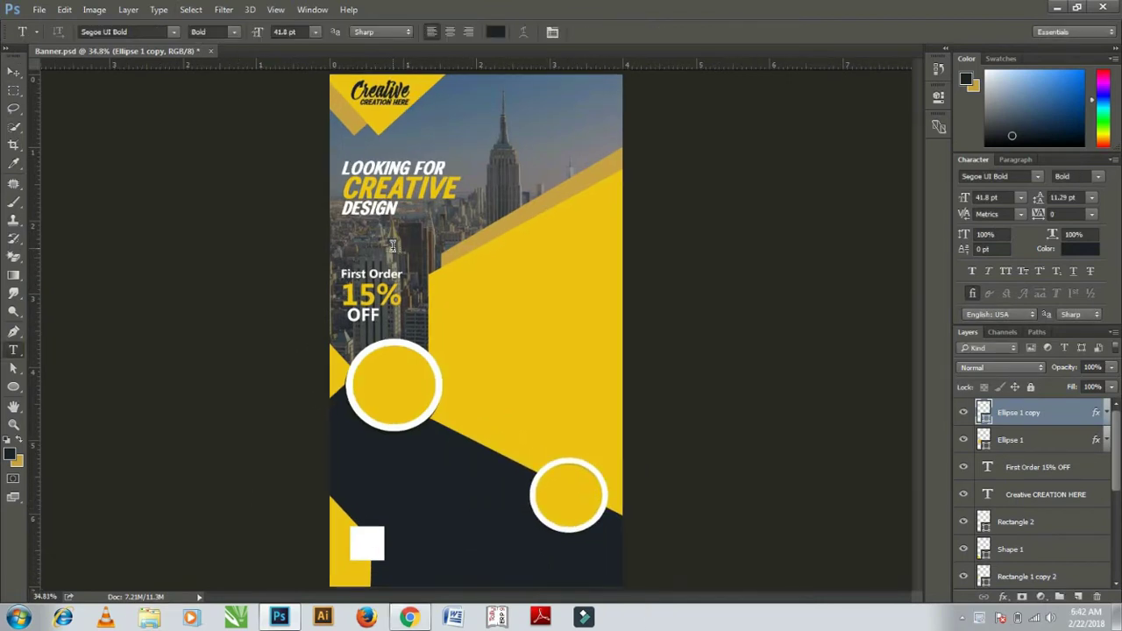
# - Type the 'Good design…' quote on the yellow area and shrink it to 7.8 pt
pyautogui.click(391, 245)
pyautogui.write('Good desi')
pyautogui.click(11, 74)
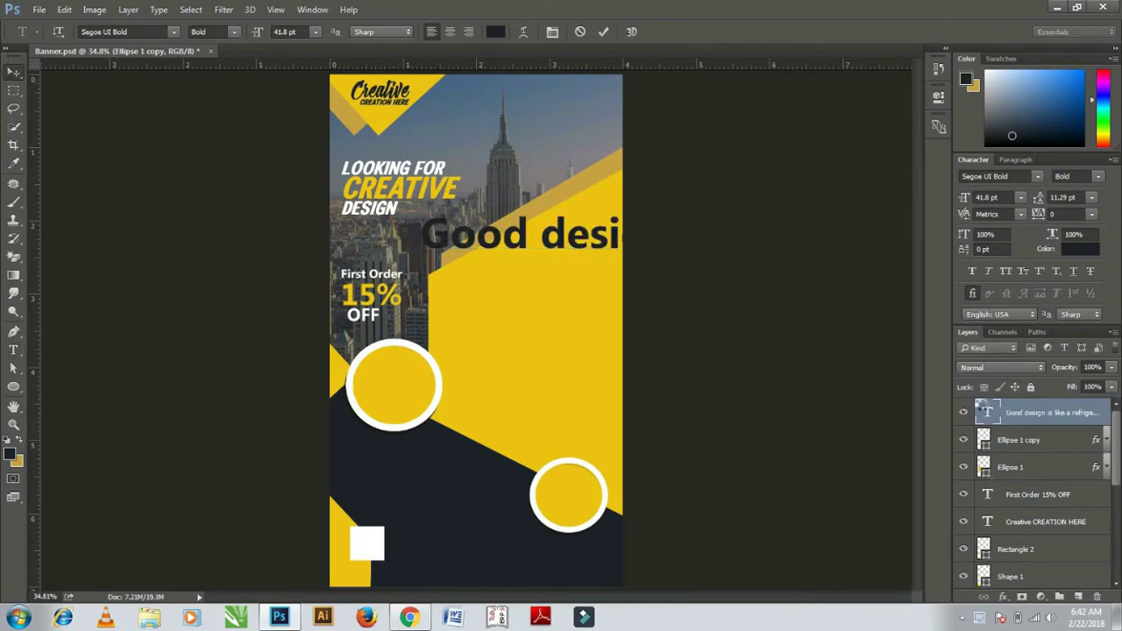
pyautogui.doubleClick(987, 412)
pyautogui.moveTo(964, 198); pyautogui.dragTo(938, 190)
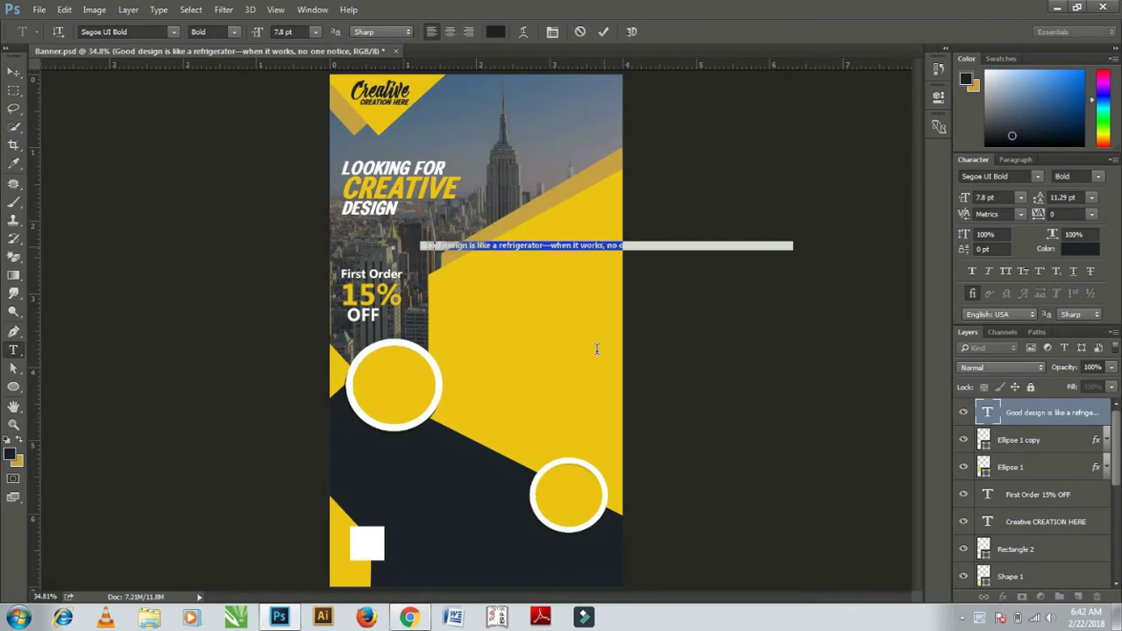
# - Break the quote into two lines, move it left and up, and set Auto leading
pyautogui.click(603, 246)
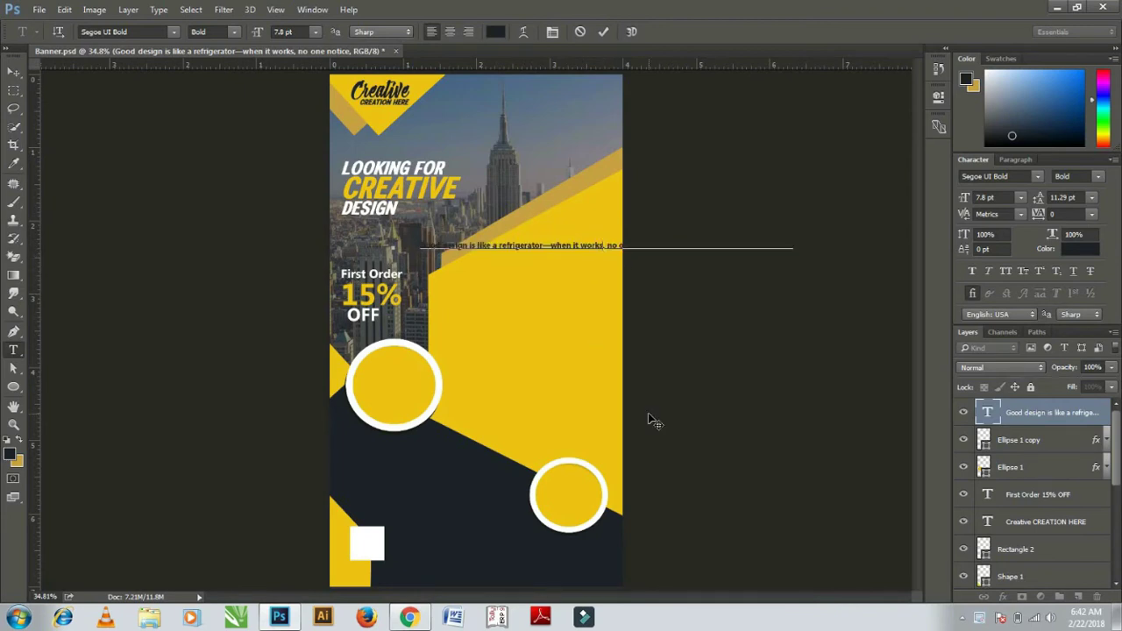
pyautogui.press('Return')
pyautogui.click(13, 71)
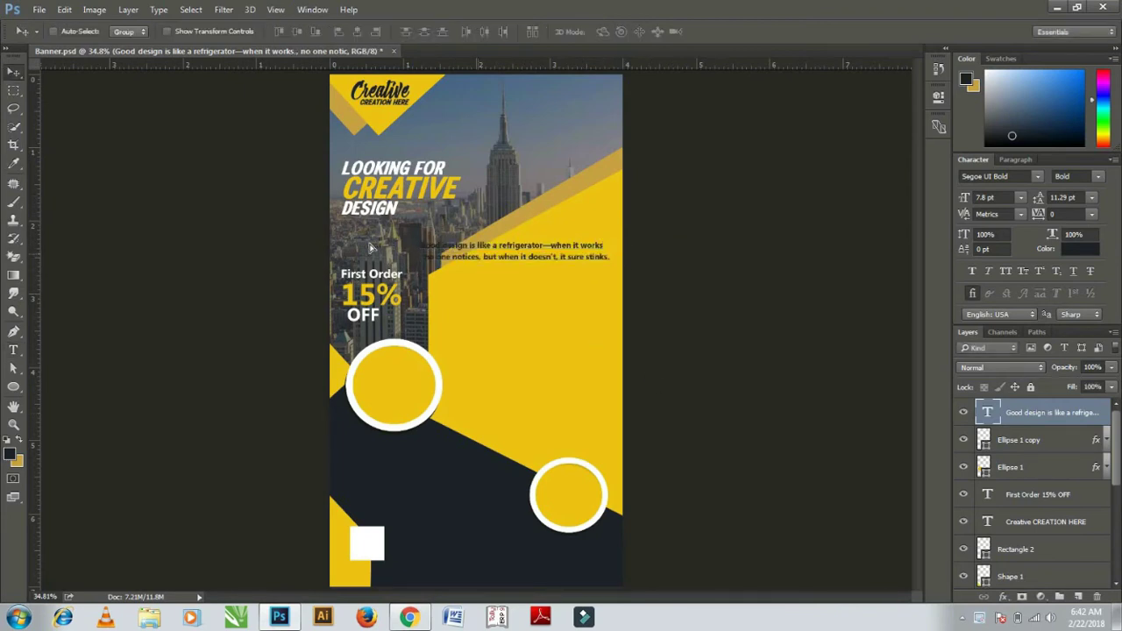
pyautogui.moveTo(479, 256); pyautogui.dragTo(401, 240)
pyautogui.doubleClick(987, 412)
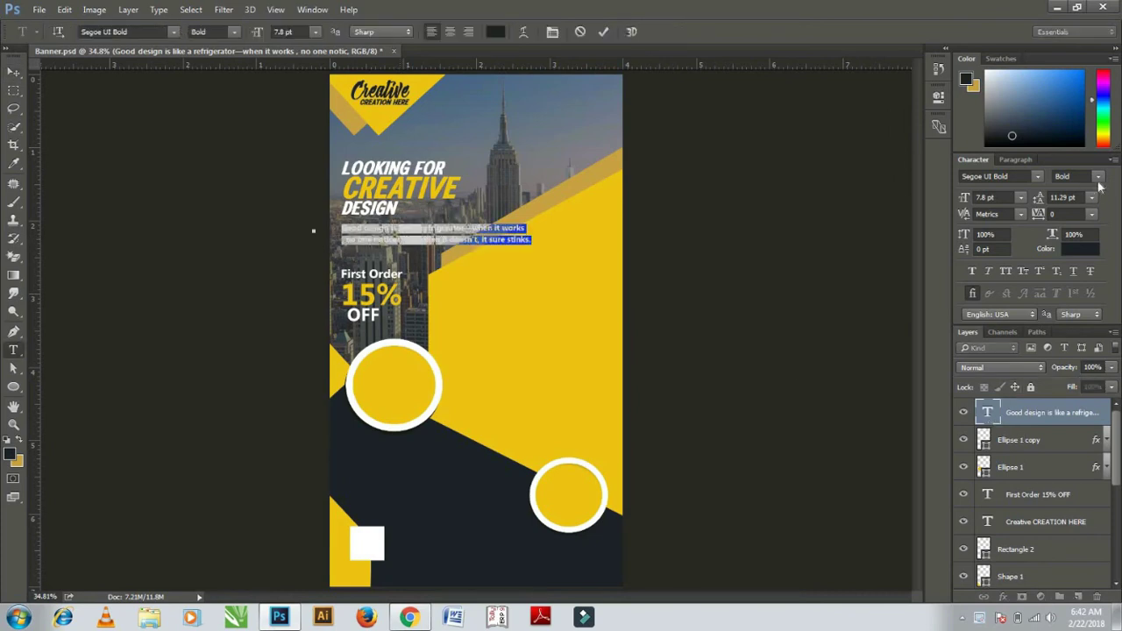
pyautogui.click(1091, 197)
pyautogui.click(1069, 213)
pyautogui.click(14, 76)
# - Resize the quote, place it just under DESIGN, and make it white
pyautogui.hotkey('ctrl', 't')
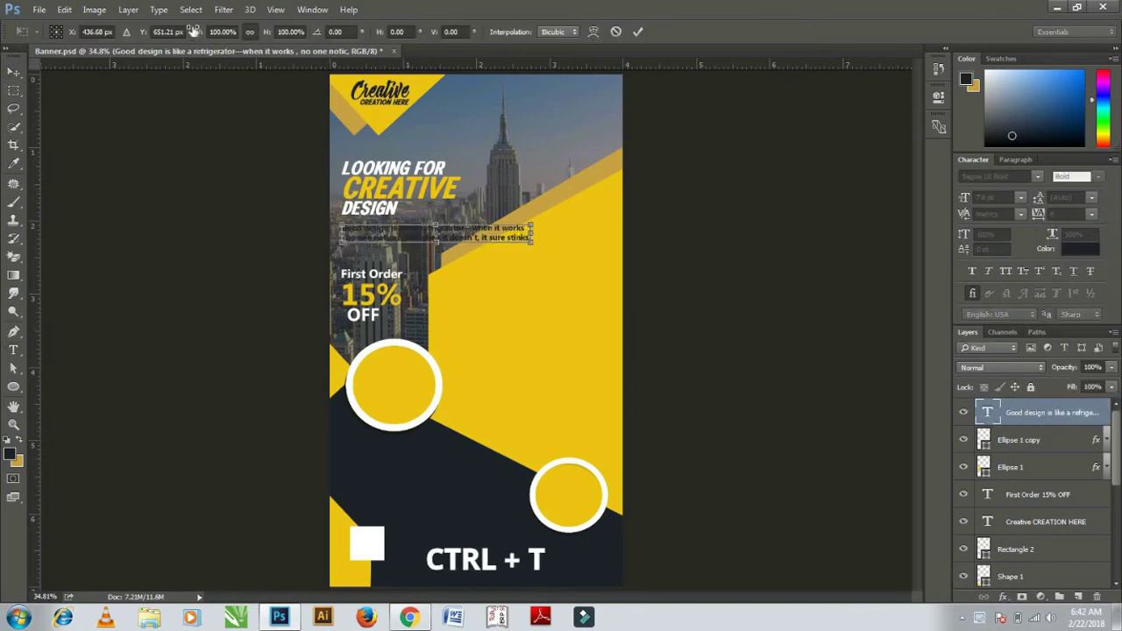
pyautogui.press('Return')
pyautogui.moveTo(451, 280); pyautogui.dragTo(409, 254)
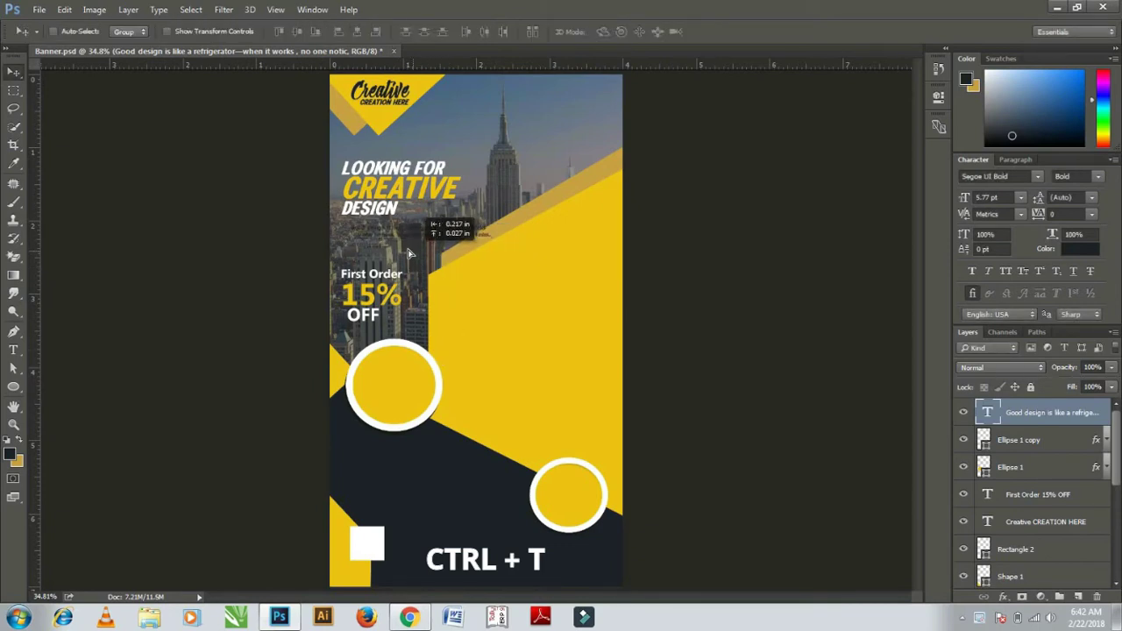
pyautogui.hotkey('ctrl', 't')
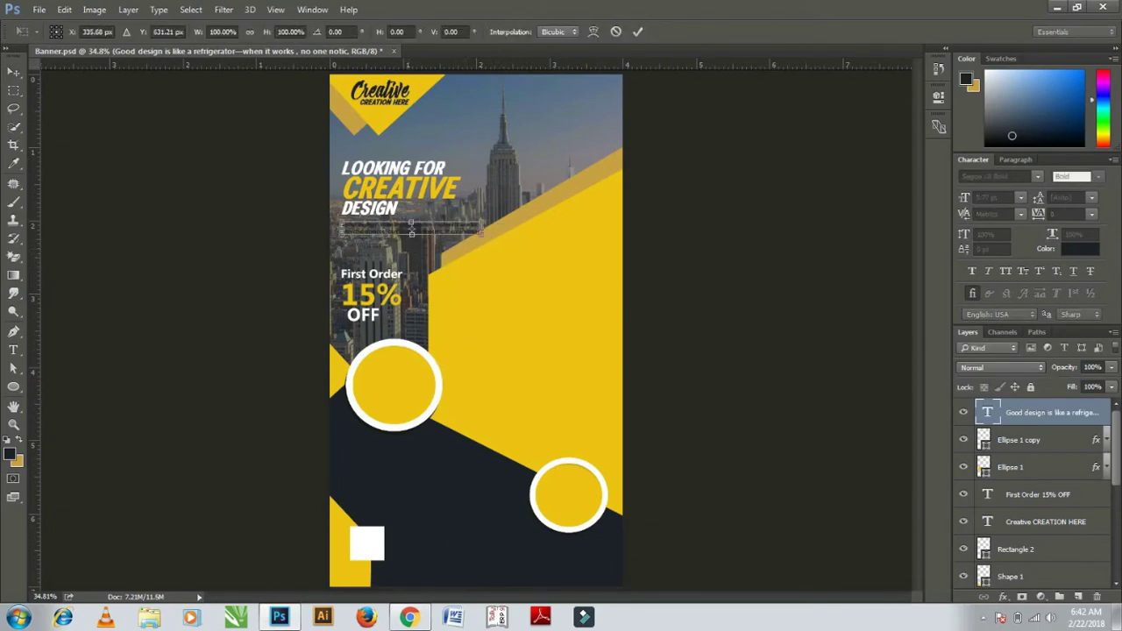
pyautogui.press('Return')
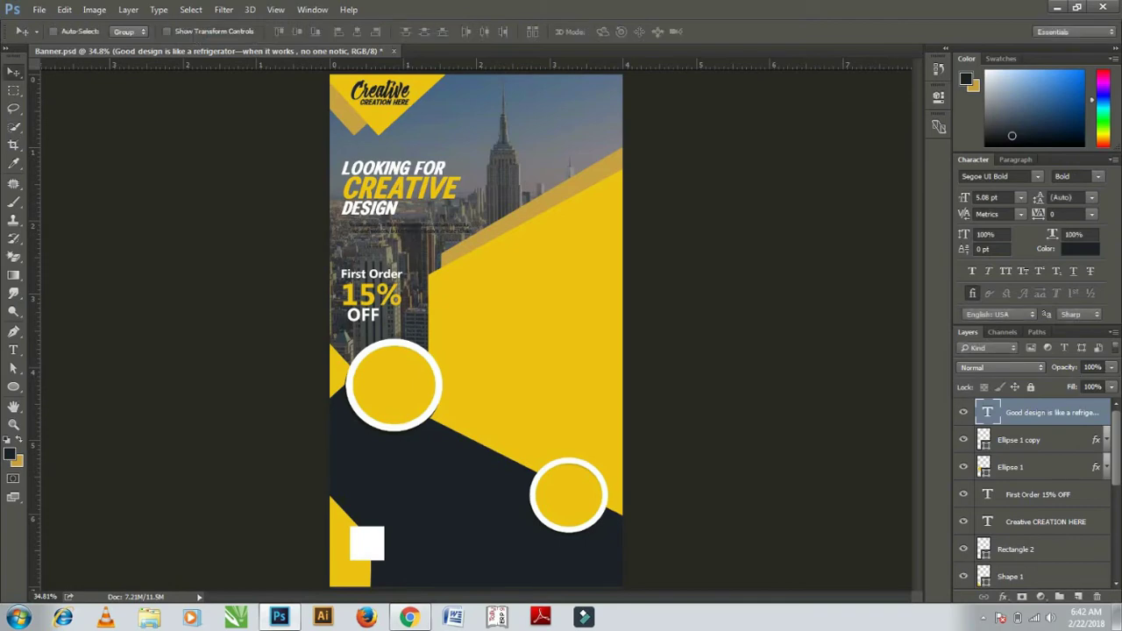
pyautogui.click(1071, 249)
pyautogui.click(742, 79)
pyautogui.click(1038, 109)
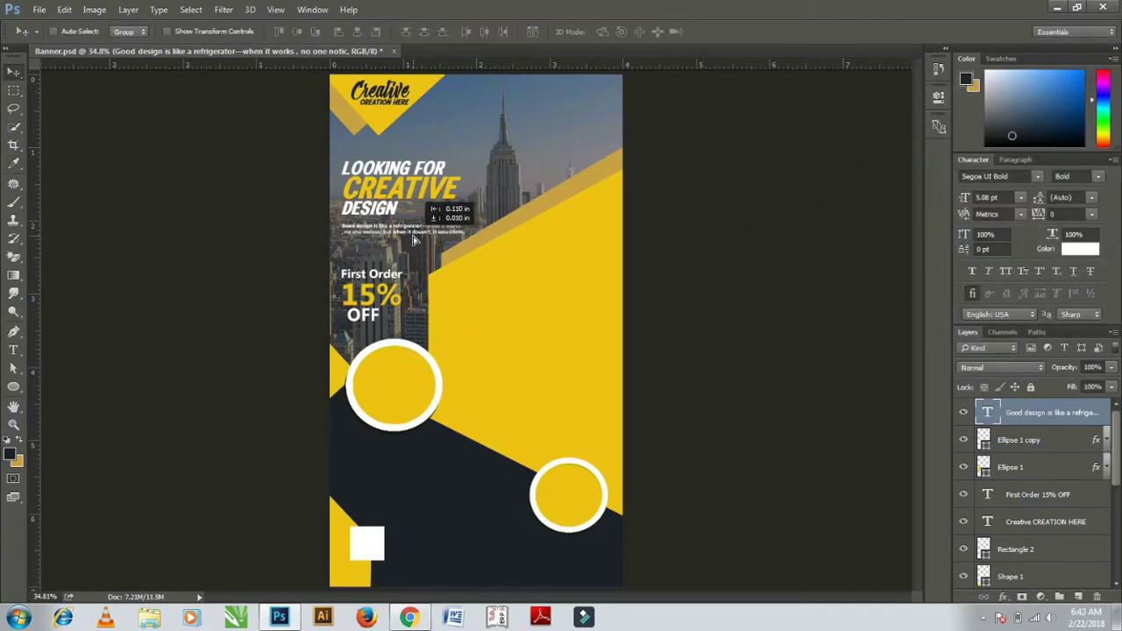
# - Nudge the tagline into place and tighten its leading to 5.01 pt
pyautogui.press('Up')
pyautogui.press('Up')
pyautogui.press('Up')
pyautogui.press('Down')
pyautogui.press('Down')
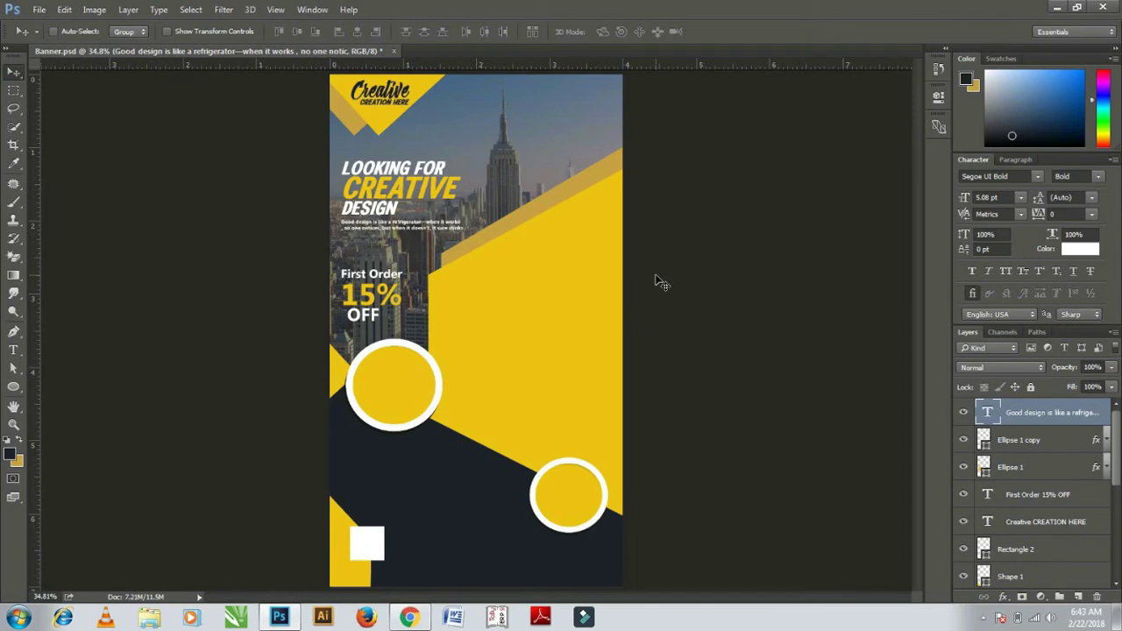
pyautogui.press('Down')
pyautogui.press('Down')
pyautogui.doubleClick(988, 414)
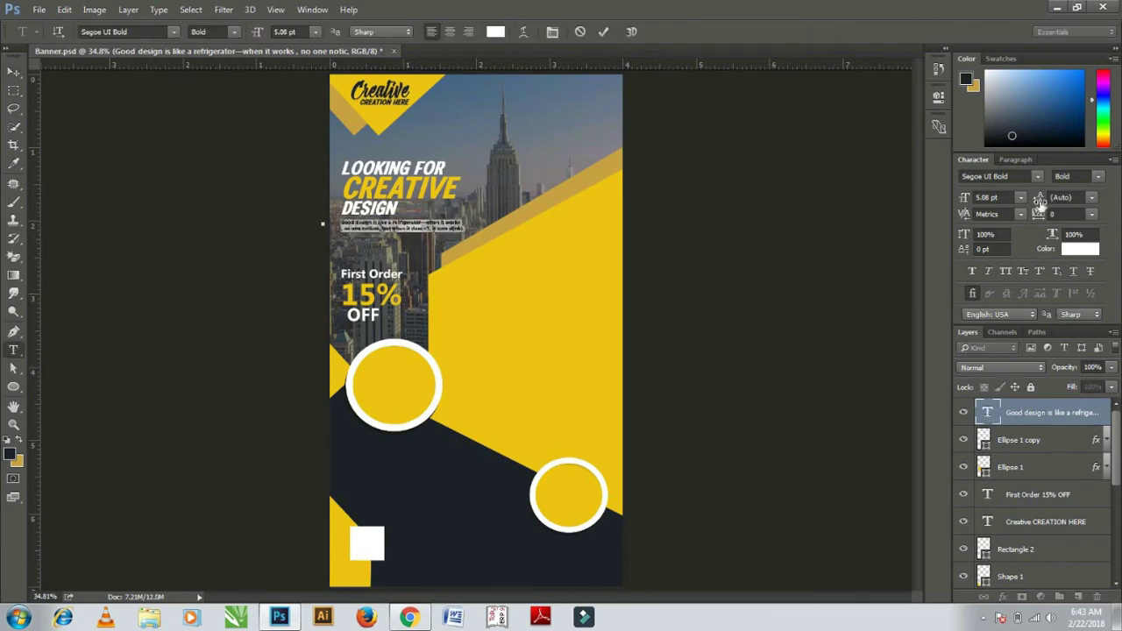
pyautogui.moveTo(1041, 202); pyautogui.dragTo(1047, 202)
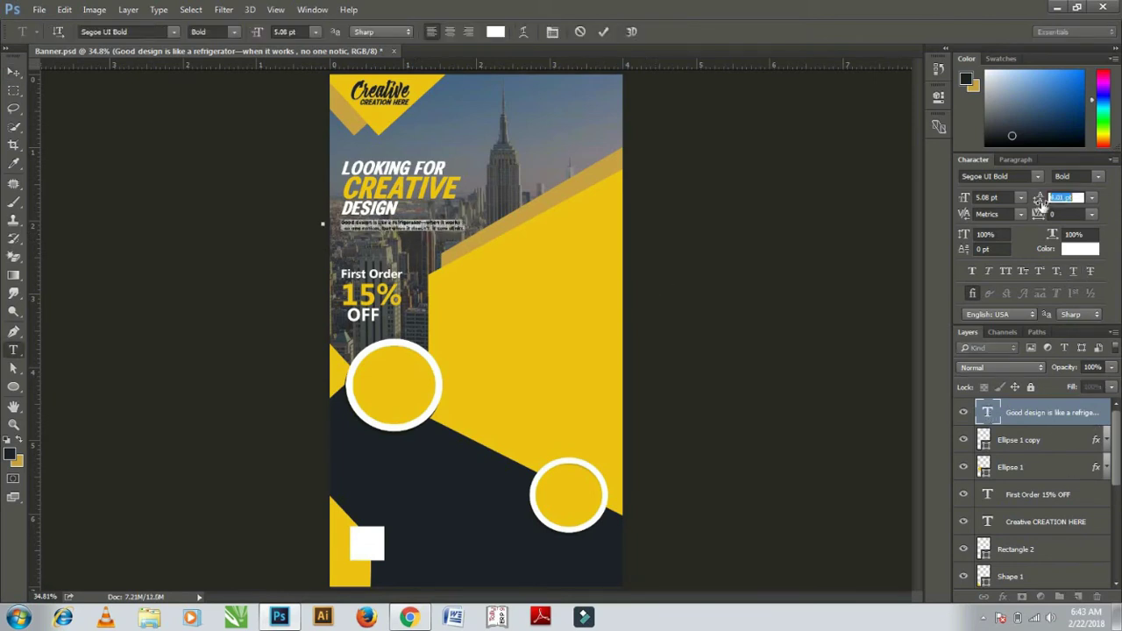
pyautogui.click(17, 79)
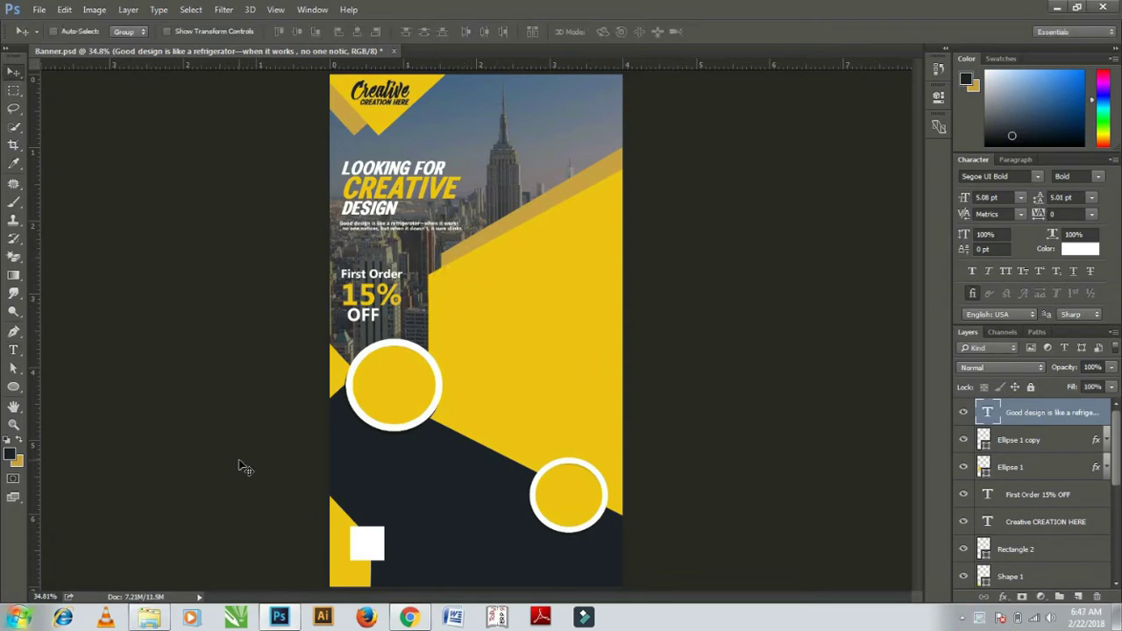
pyautogui.hotkey('ctrl', 'o')
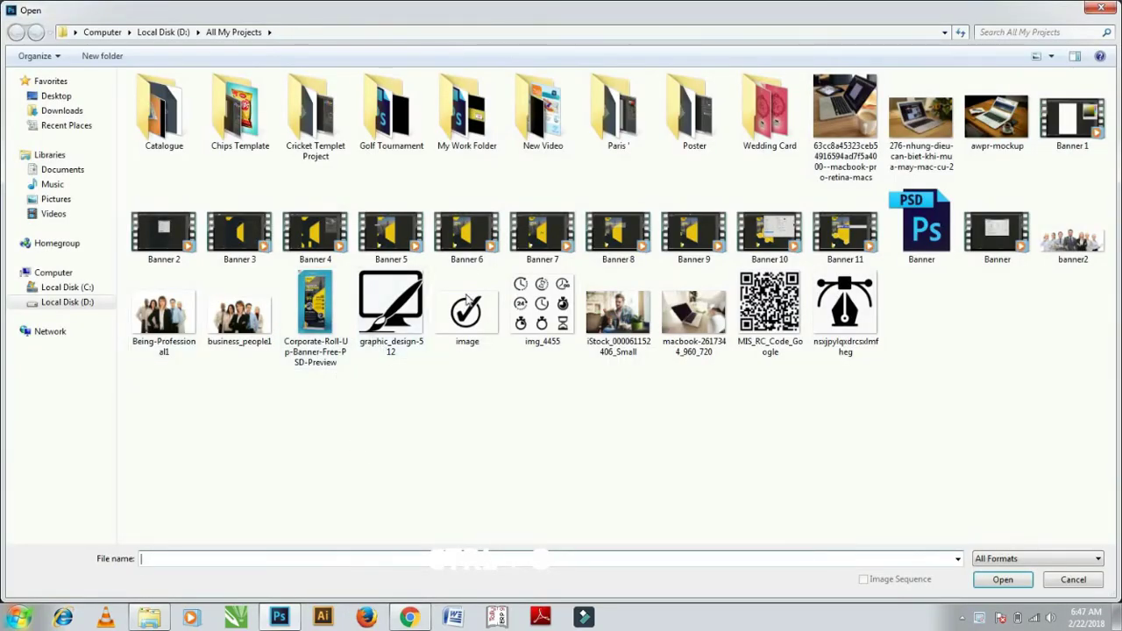
pyautogui.click(644, 328)
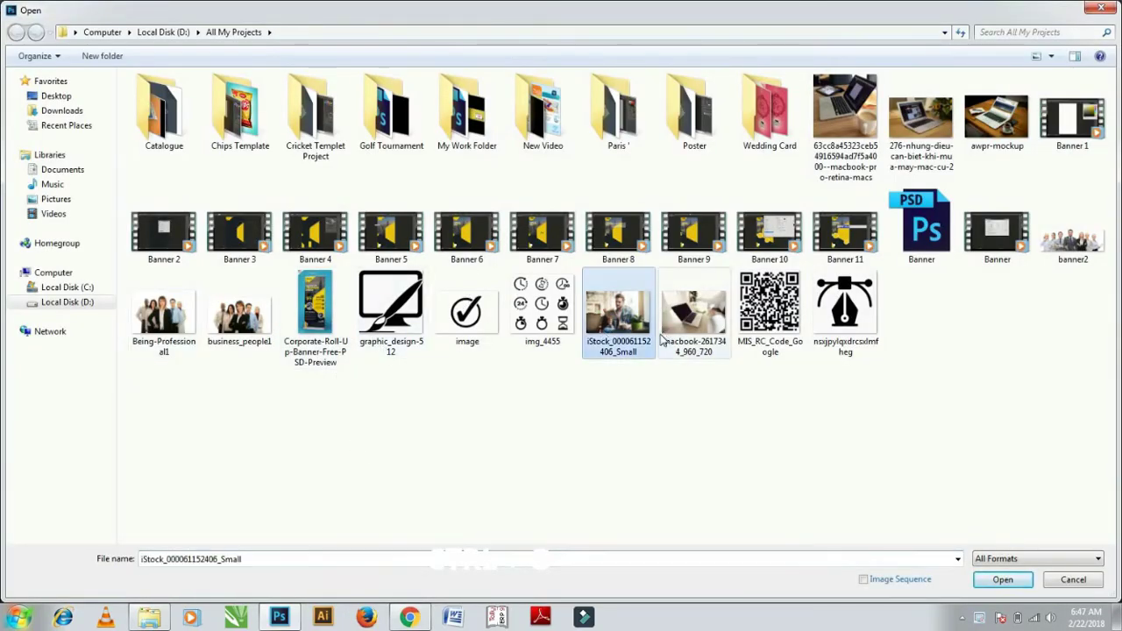
pyautogui.keyDown('ctrl'); pyautogui.click(770, 311); pyautogui.keyUp('ctrl')
pyautogui.click(1003, 579)
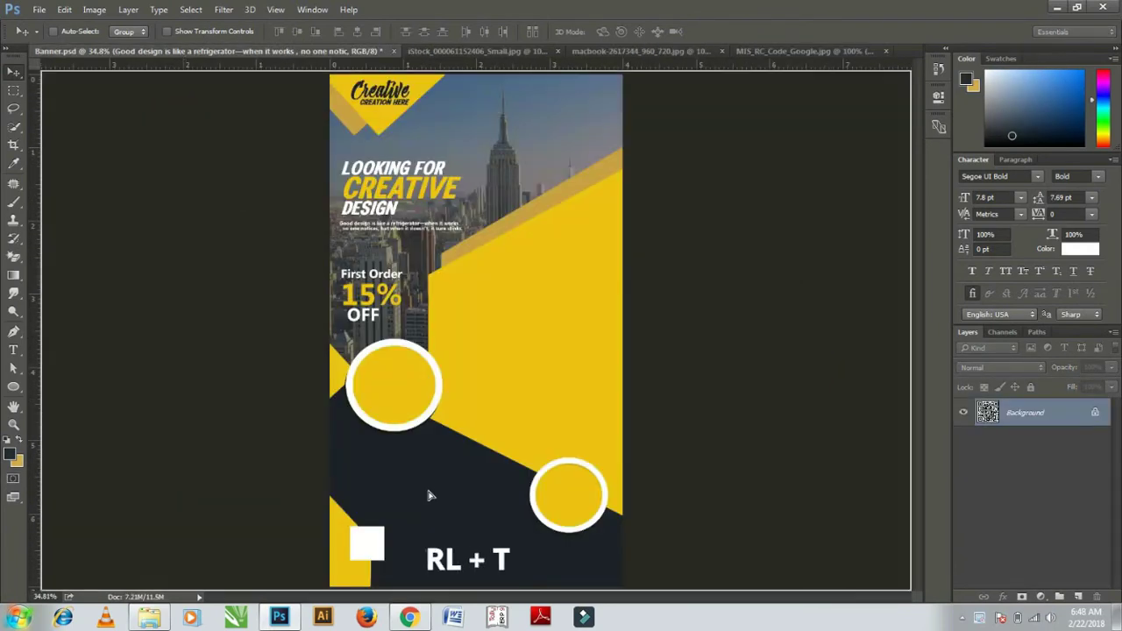
# - Drag the QR code into Banner, shrink it, and fit it over the bottom-left white square
pyautogui.hotkey('ctrl', 't')
pyautogui.moveTo(442, 272)
pyautogui.mouseDown()
pyautogui.moveTo(449, 504)
pyautogui.moveTo(358, 536)
pyautogui.mouseUp()
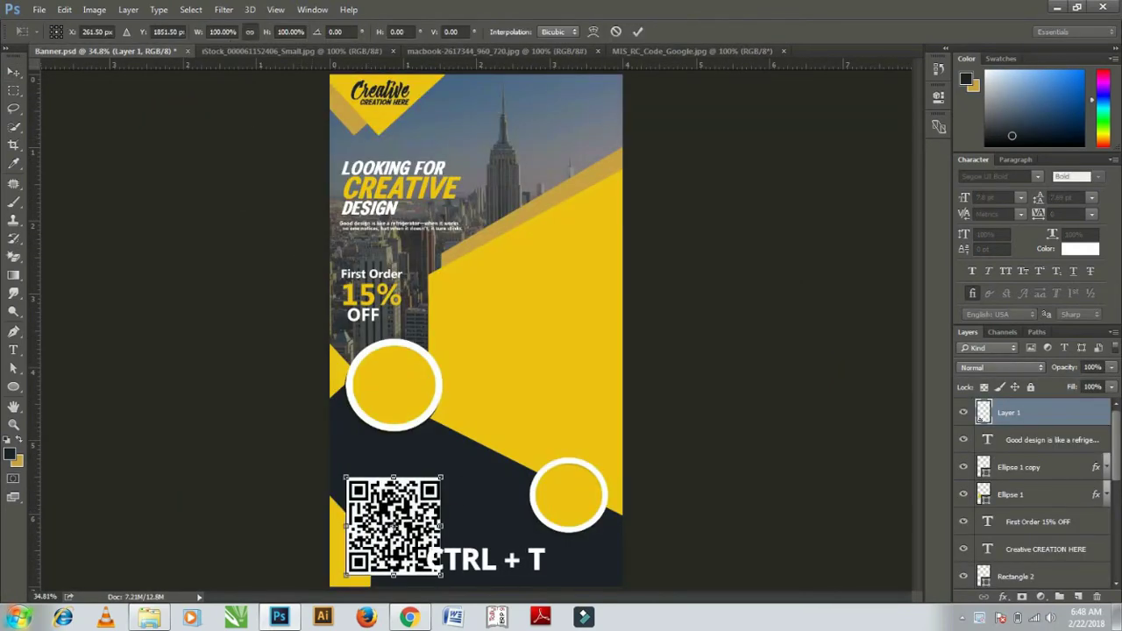
pyautogui.moveTo(184, 32); pyautogui.dragTo(155, 11)
pyautogui.press('Return')
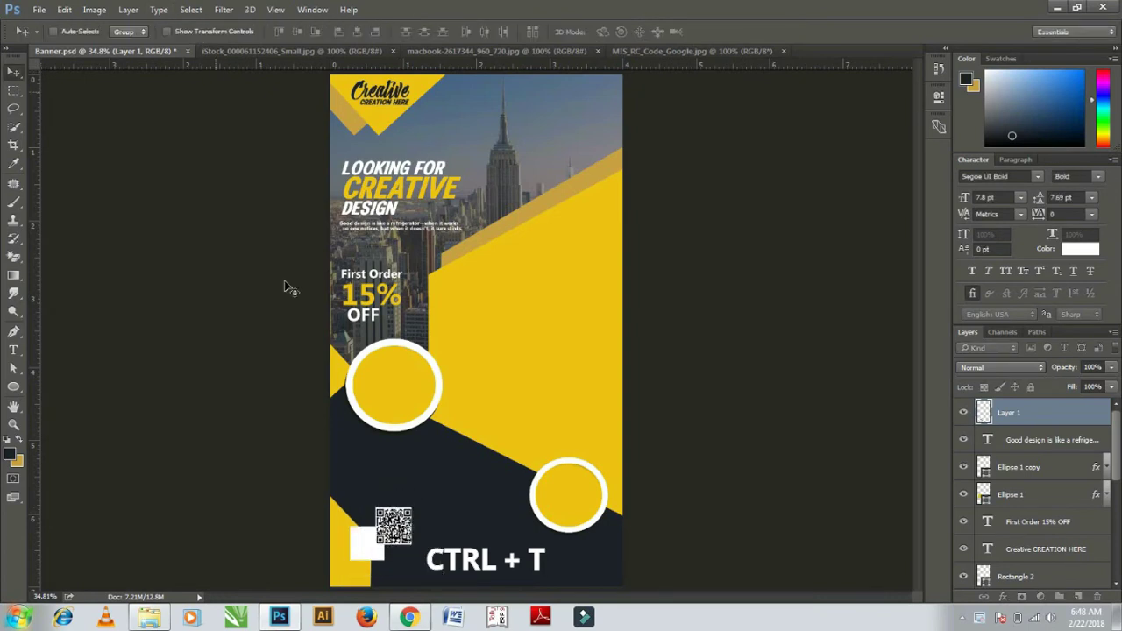
pyautogui.moveTo(373, 551); pyautogui.dragTo(345, 570)
pyautogui.hotkey('ctrl', 't')
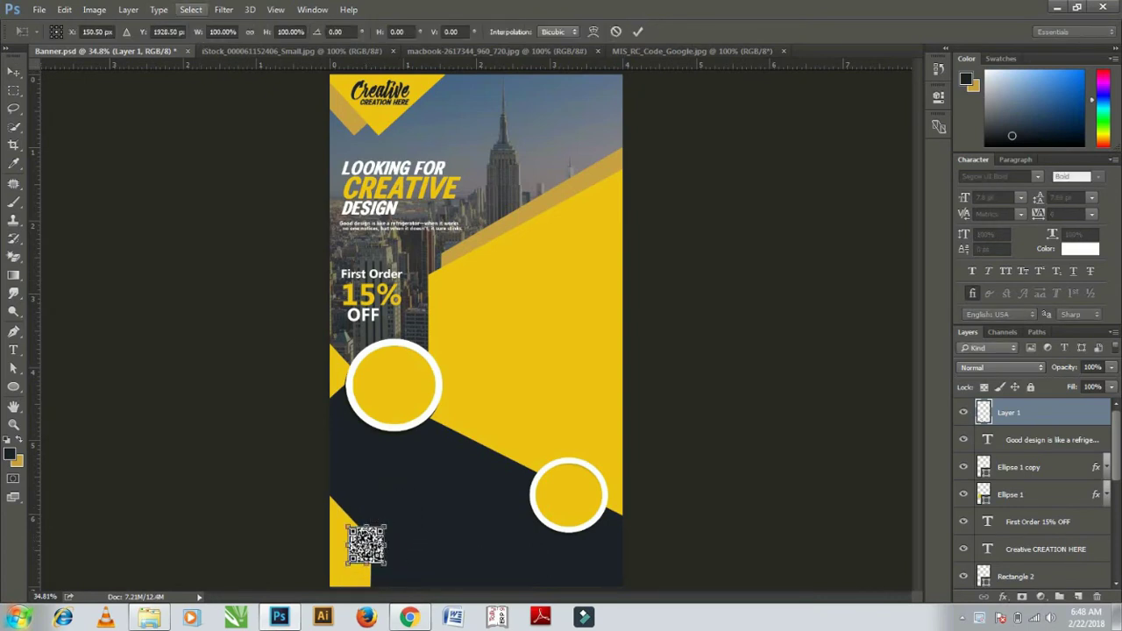
pyautogui.moveTo(203, 35); pyautogui.dragTo(192, 35)
pyautogui.press('Return')
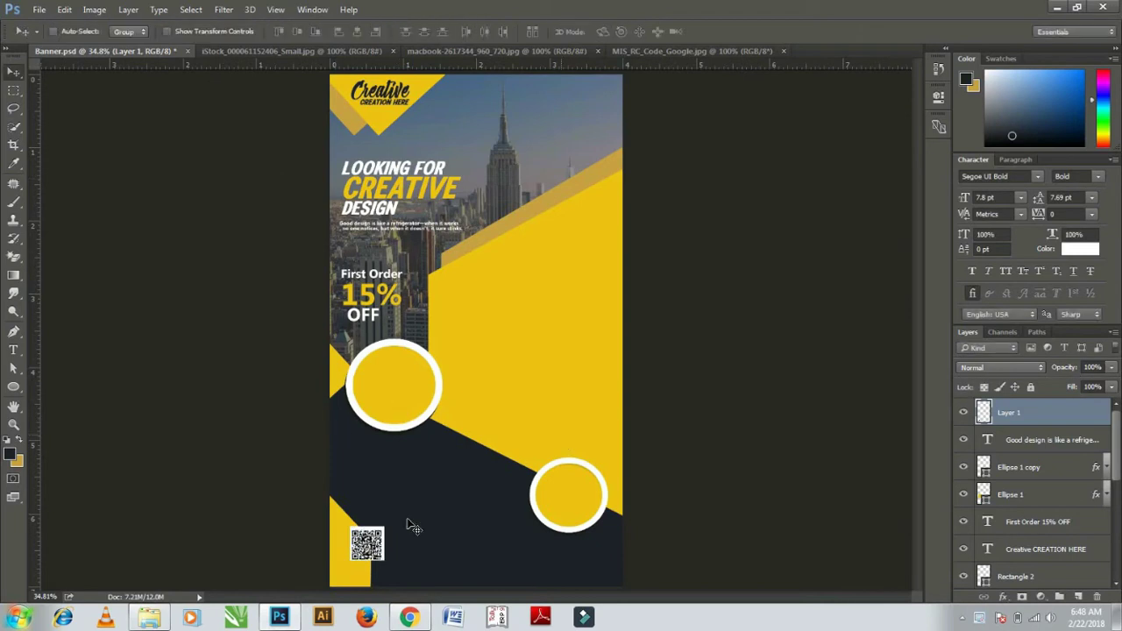
pyautogui.press('Up')
pyautogui.press('Right')
# - Finish aligning the QR code and drag the man-reading photo to the banner's lower right
pyautogui.press('Up')
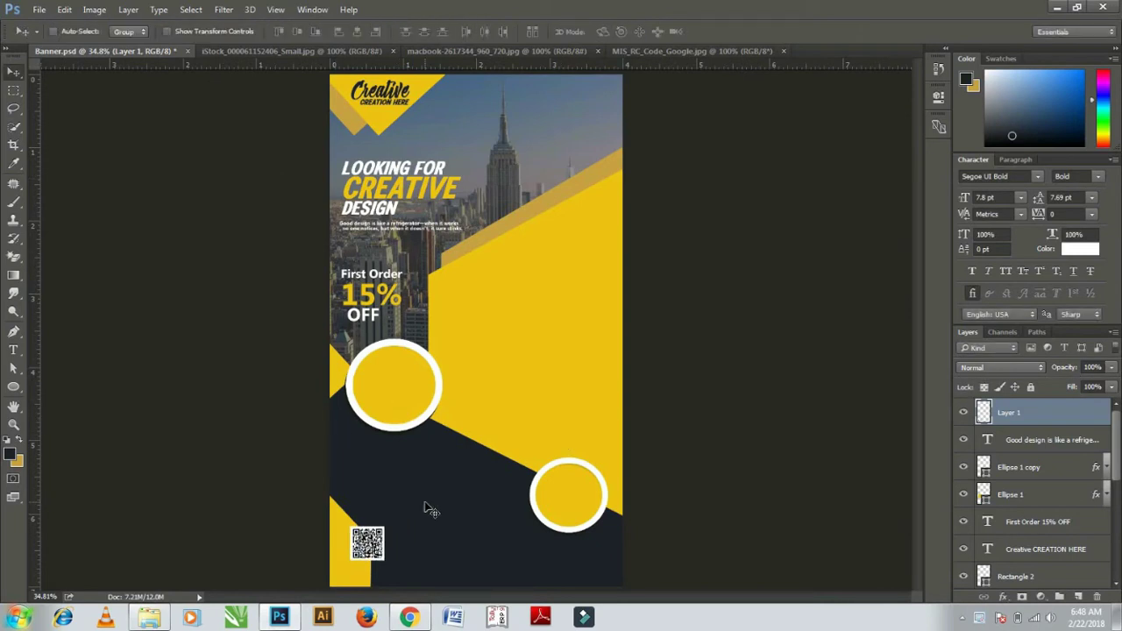
pyautogui.click(313, 50)
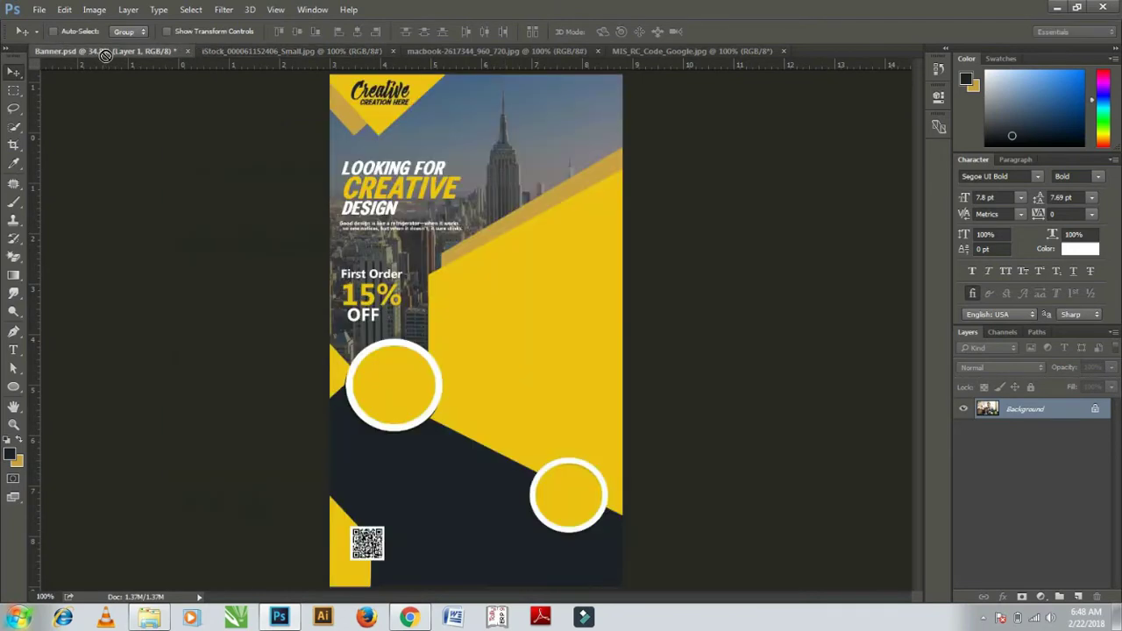
pyautogui.moveTo(81, 52); pyautogui.dragTo(458, 291)
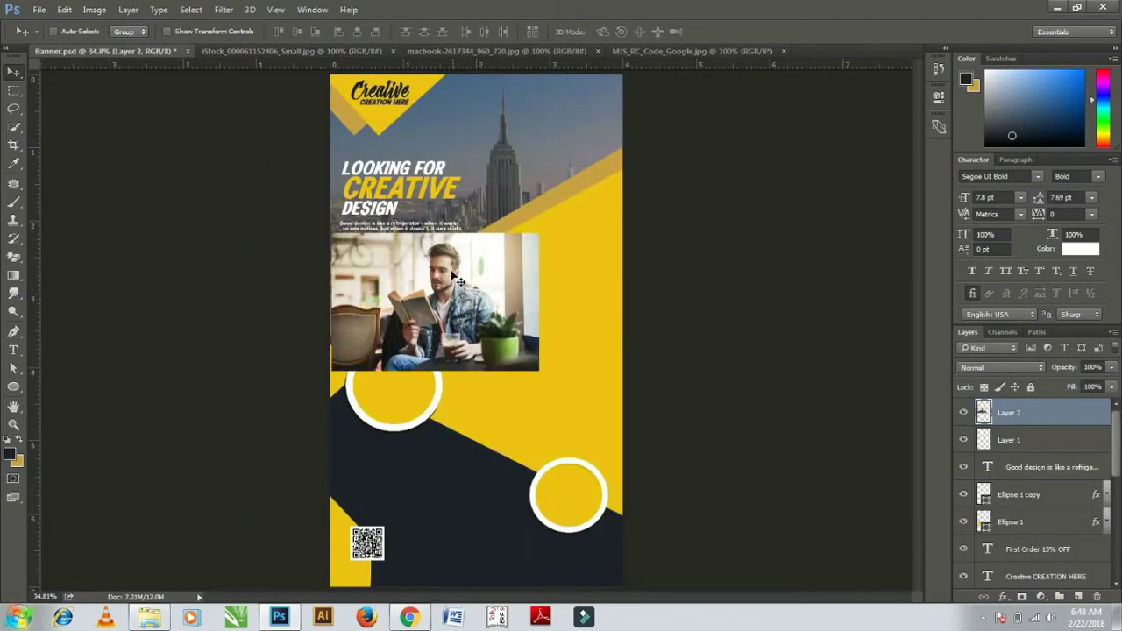
pyautogui.rightClick(567, 482)
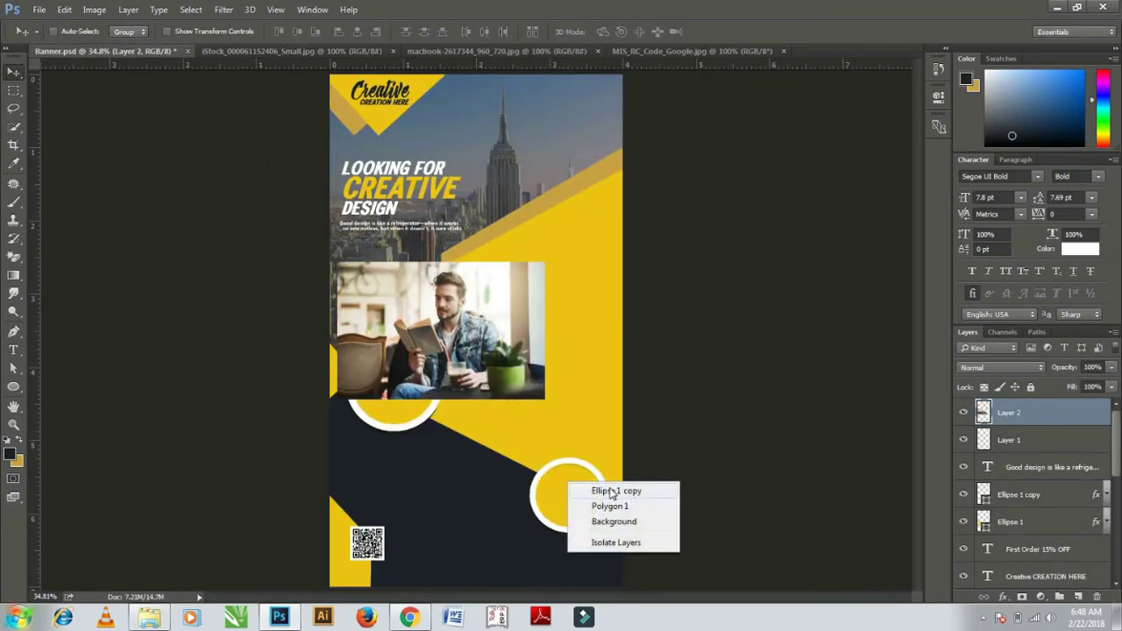
pyautogui.click(616, 491)
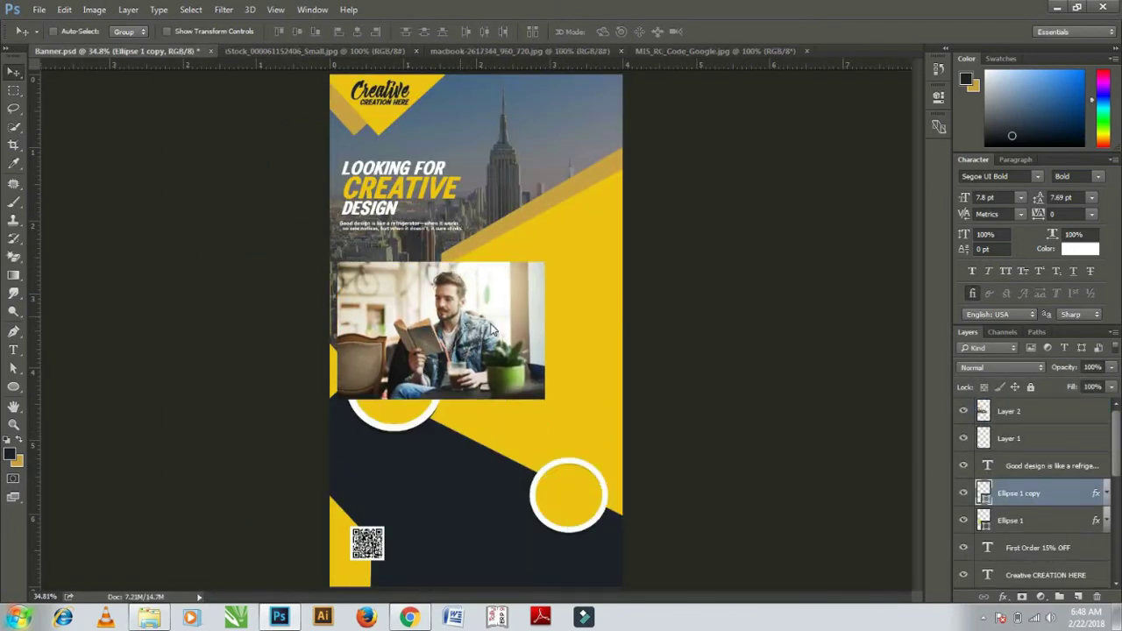
pyautogui.keyDown('ctrl'); pyautogui.click(492, 331); pyautogui.keyUp('ctrl')
pyautogui.moveTo(493, 330); pyautogui.dragTo(591, 492)
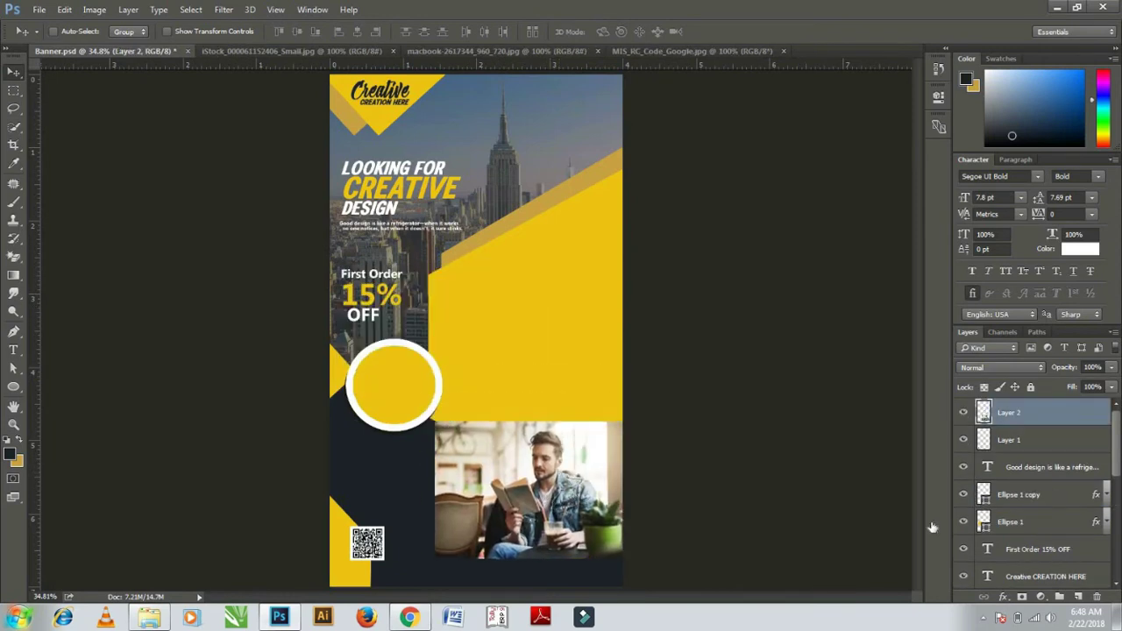
# - Stack the photo directly above the lower-right circle layer and clip it into the circle
pyautogui.click(1045, 495)
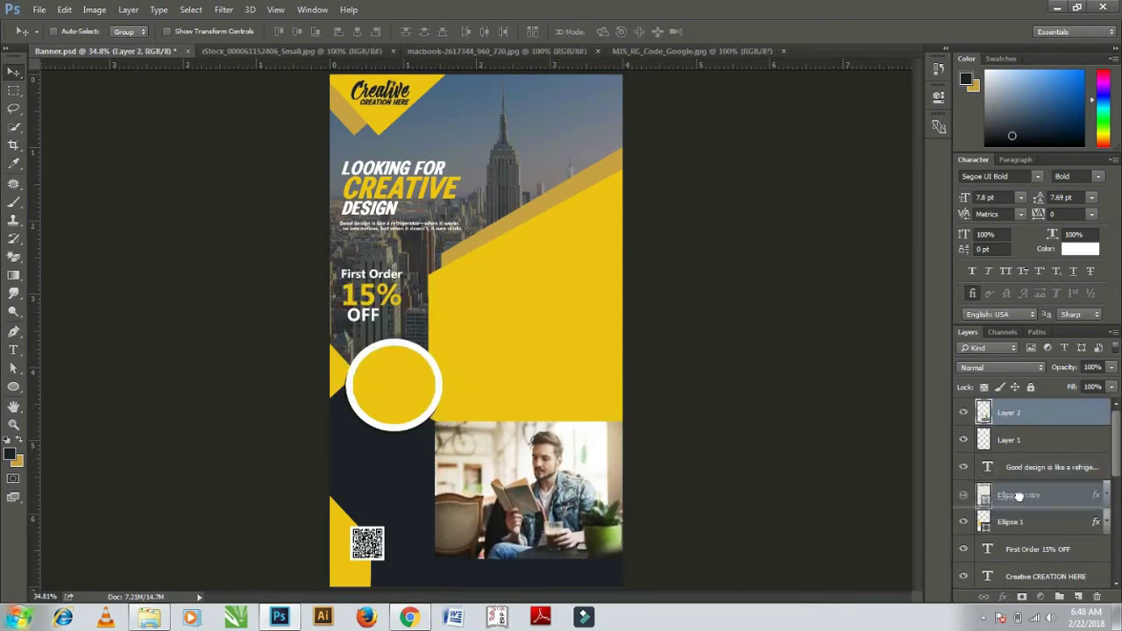
pyautogui.moveTo(1012, 420); pyautogui.dragTo(1012, 507)
pyautogui.moveTo(1012, 458); pyautogui.dragTo(1012, 506)
pyautogui.rightClick(1021, 467)
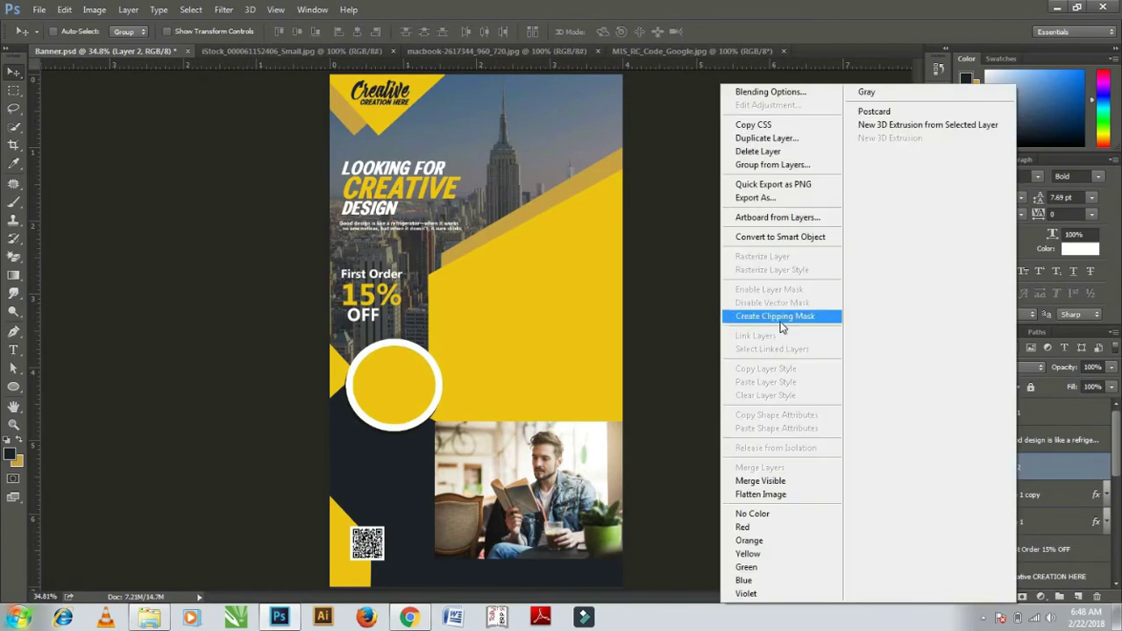
pyautogui.click(783, 321)
# - Scale the clipped photo down to about 48% and centre the man in the circle
pyautogui.hotkey('ctrl', 't')
pyautogui.hotkey('ctrl', 't')
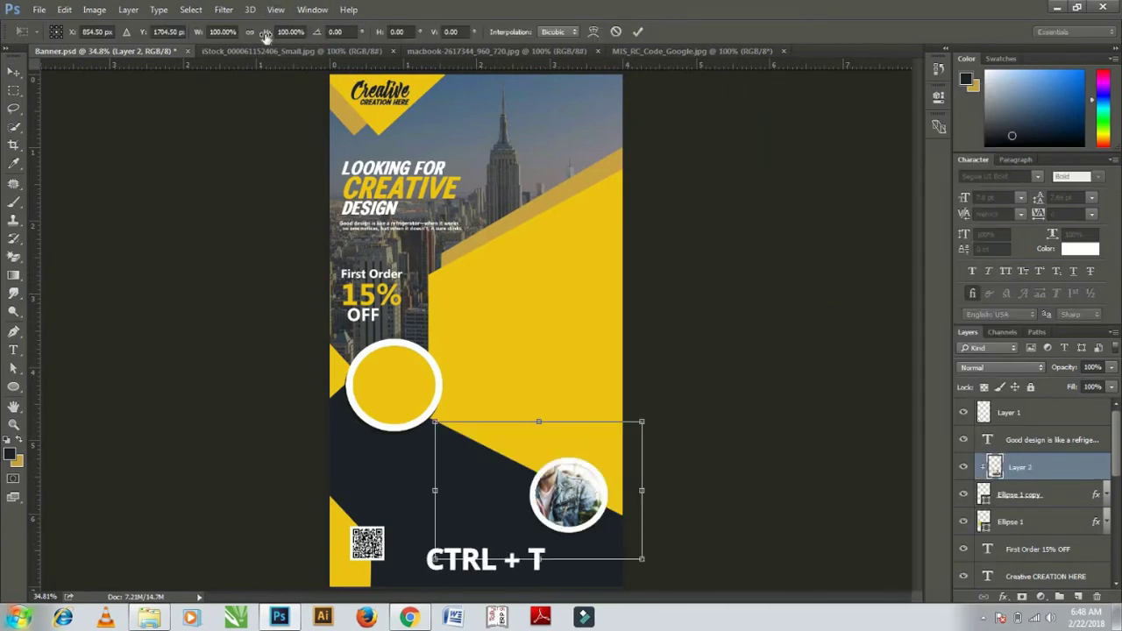
pyautogui.moveTo(198, 33); pyautogui.dragTo(171, 19)
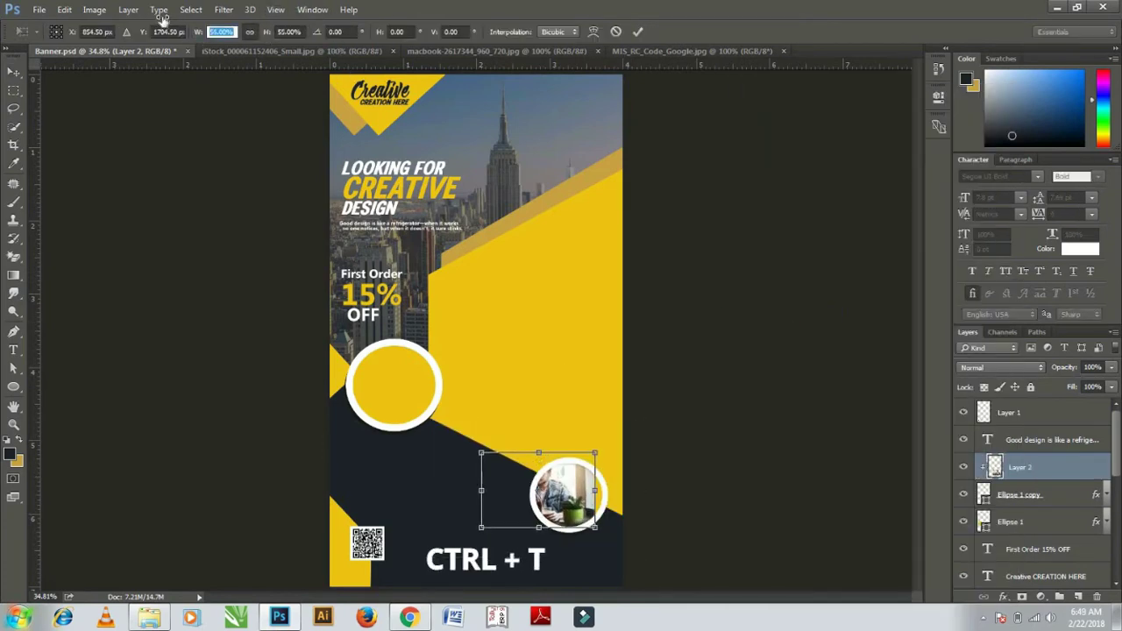
pyautogui.press('Return')
pyautogui.moveTo(605, 491)
pyautogui.mouseDown()
pyautogui.moveTo(686, 467)
pyautogui.moveTo(690, 452)
pyautogui.mouseUp()
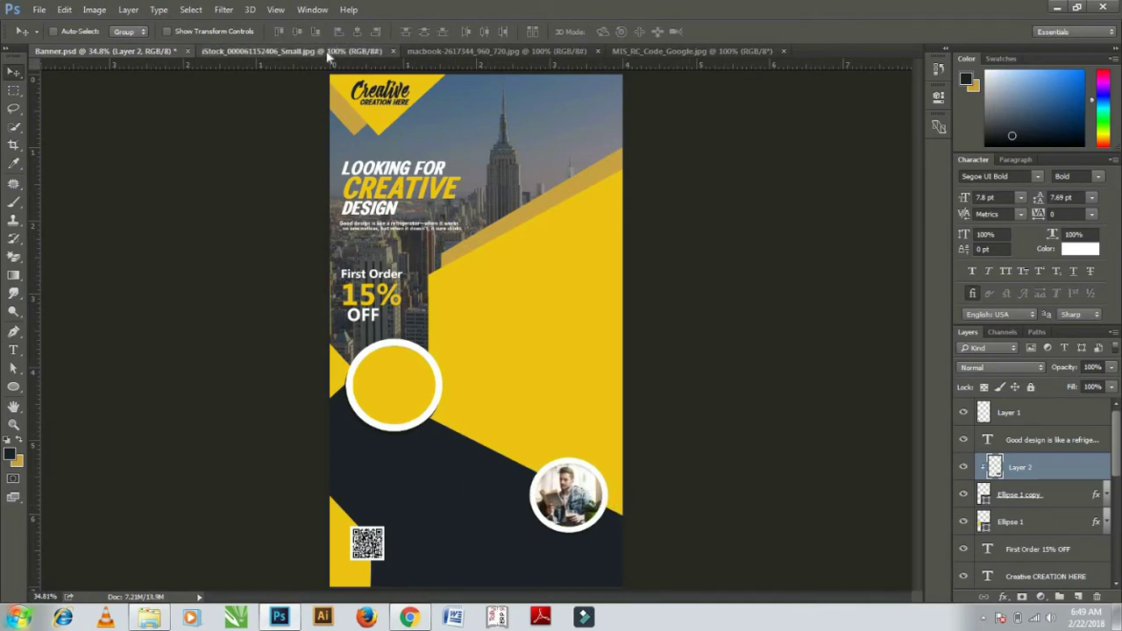
pyautogui.click(280, 51)
# - Close the man-reading photo and clip the laptop photo into the upper-left circle
pyautogui.hotkey('ctrl', 'w')
pyautogui.click(285, 51)
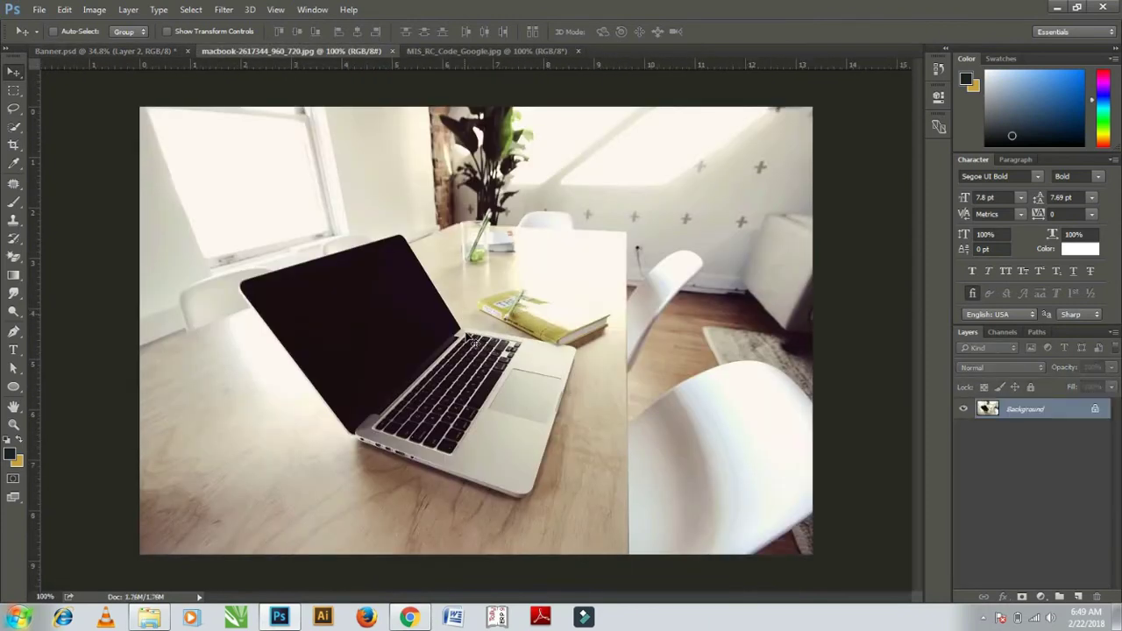
pyautogui.moveTo(473, 341)
pyautogui.mouseDown()
pyautogui.moveTo(434, 321)
pyautogui.moveTo(431, 399)
pyautogui.mouseUp()
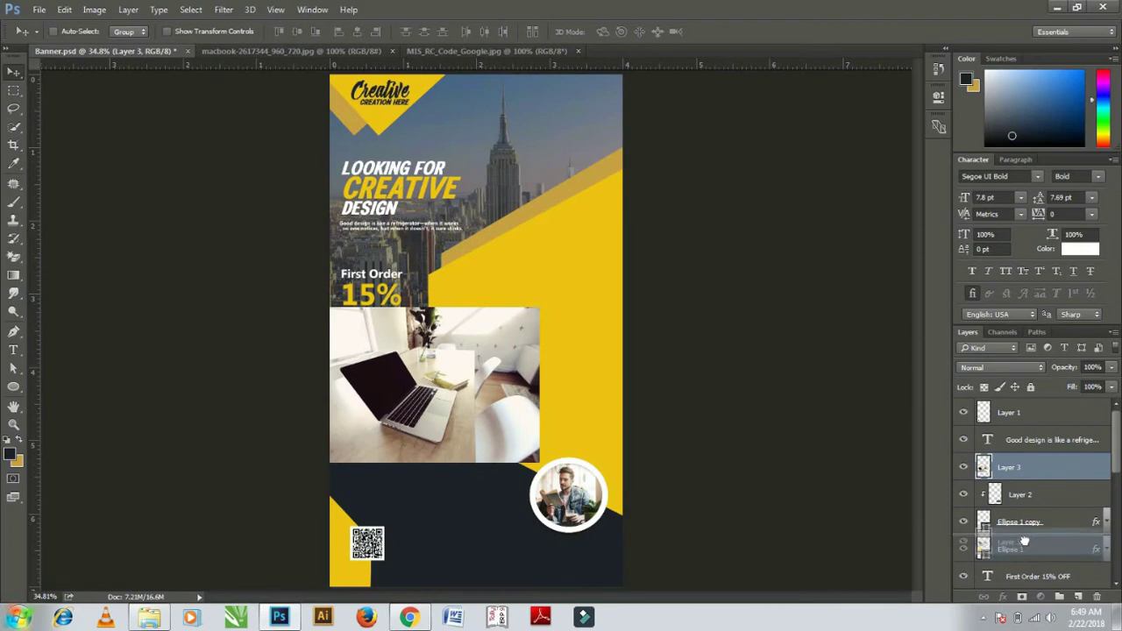
pyautogui.moveTo(1025, 545); pyautogui.dragTo(1022, 532)
pyautogui.rightClick(1029, 478)
pyautogui.click(763, 316)
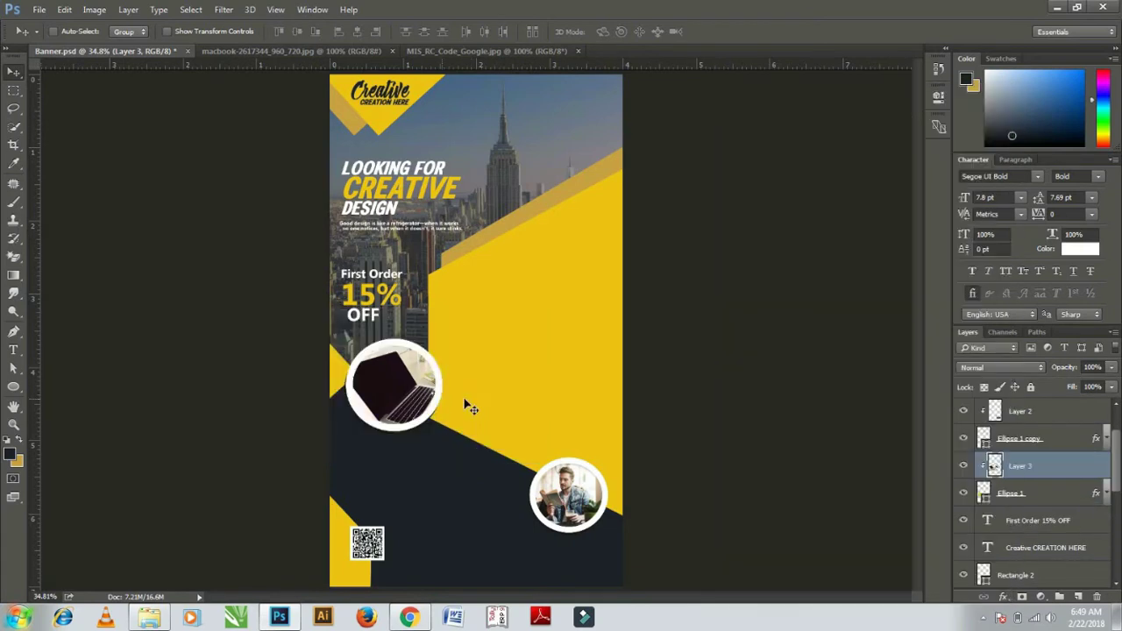
# - Scale the laptop photo to about 57% and shift it left within the circle
pyautogui.hotkey('ctrl', 't')
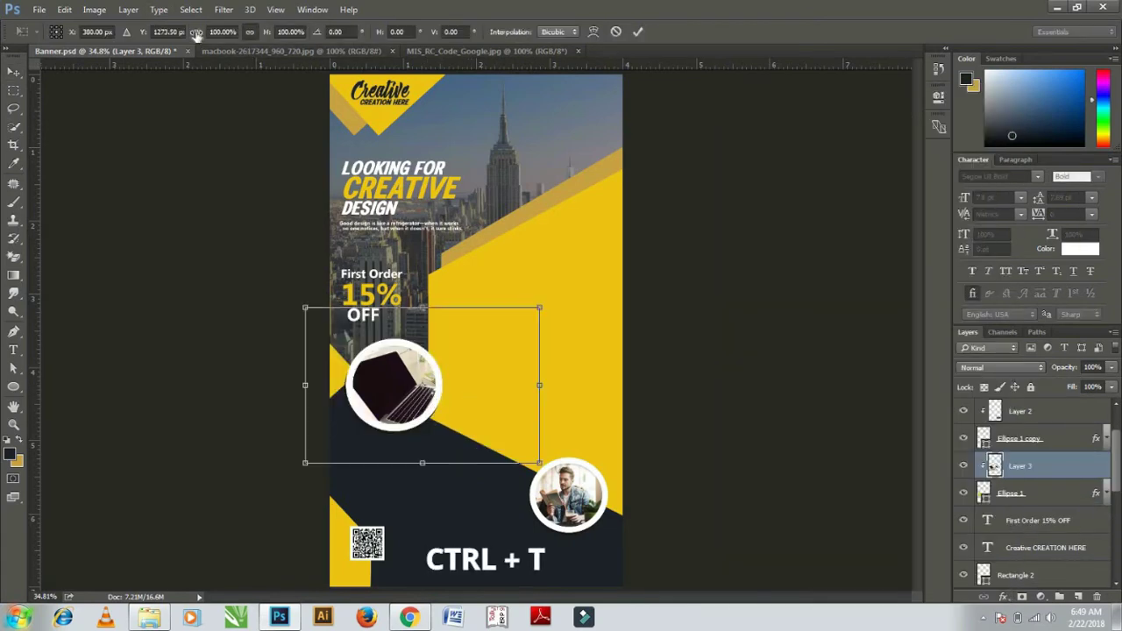
pyautogui.moveTo(197, 33); pyautogui.dragTo(158, 33)
pyautogui.moveTo(455, 396); pyautogui.dragTo(391, 383)
pyautogui.press('Return')
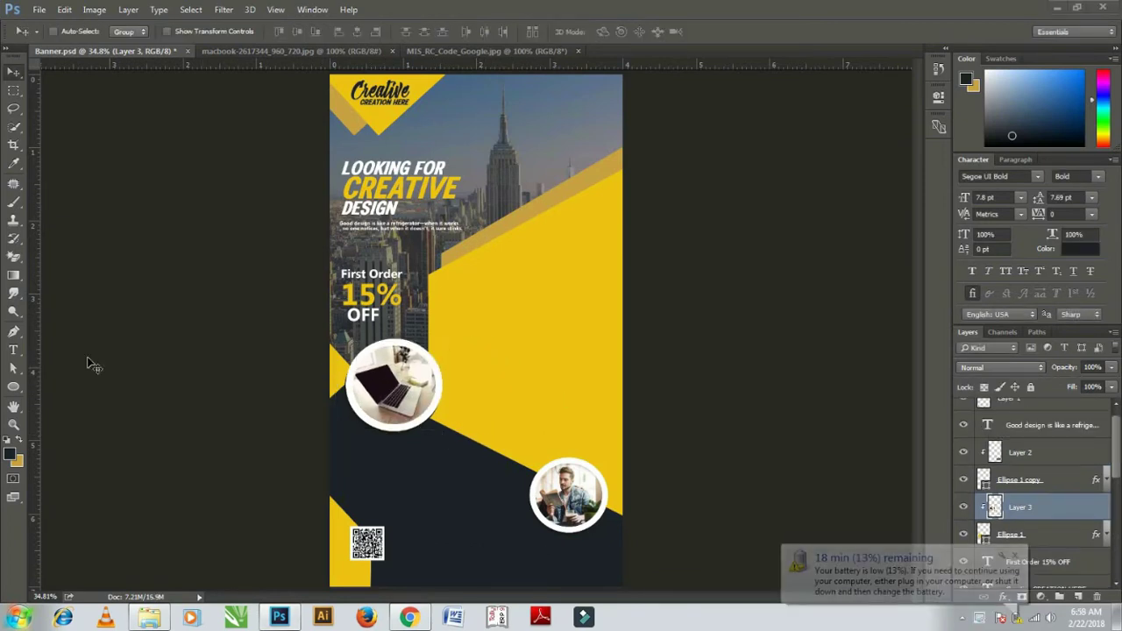
# - Add right-aligned OUR SERVICE text on the yellow area
pyautogui.click(14, 352)
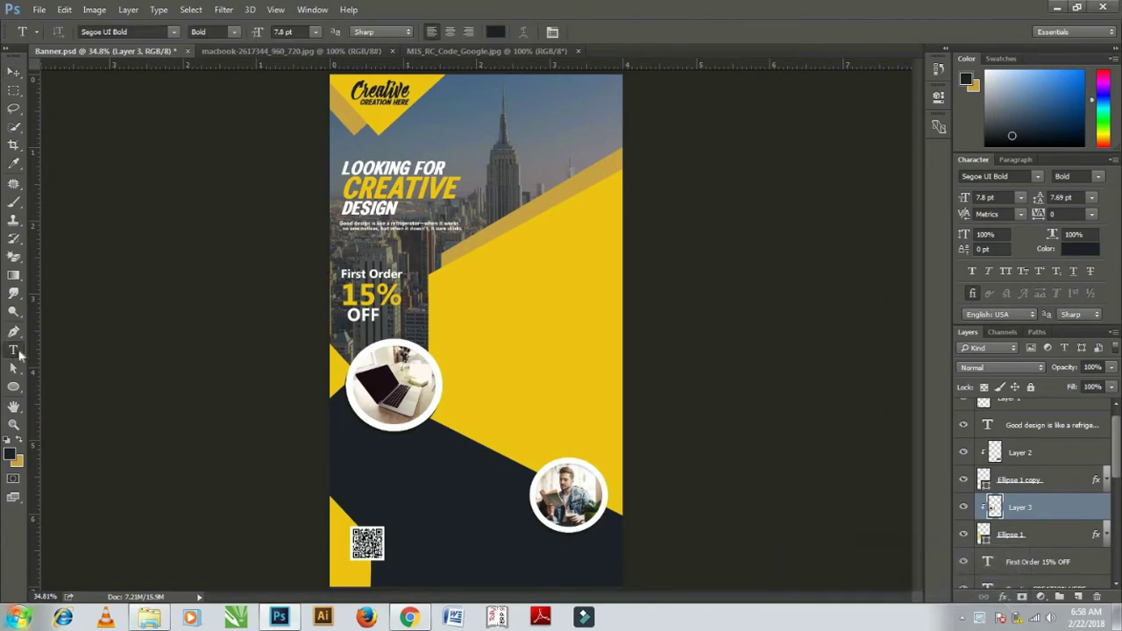
pyautogui.click(478, 320)
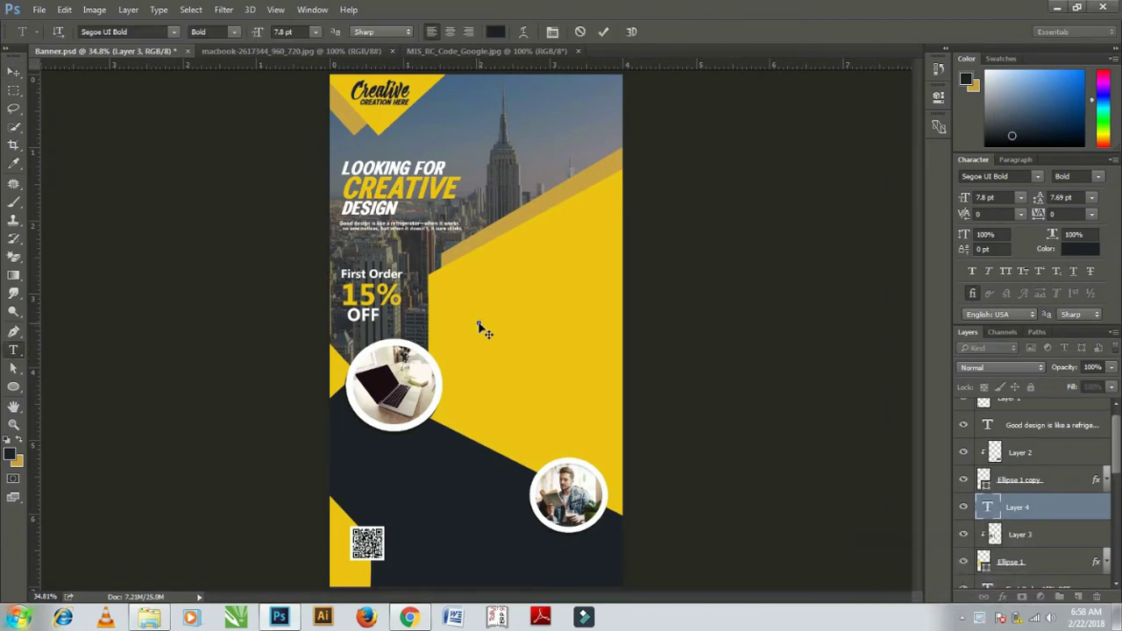
pyautogui.write('OUR SERVICE')
pyautogui.click(14, 72)
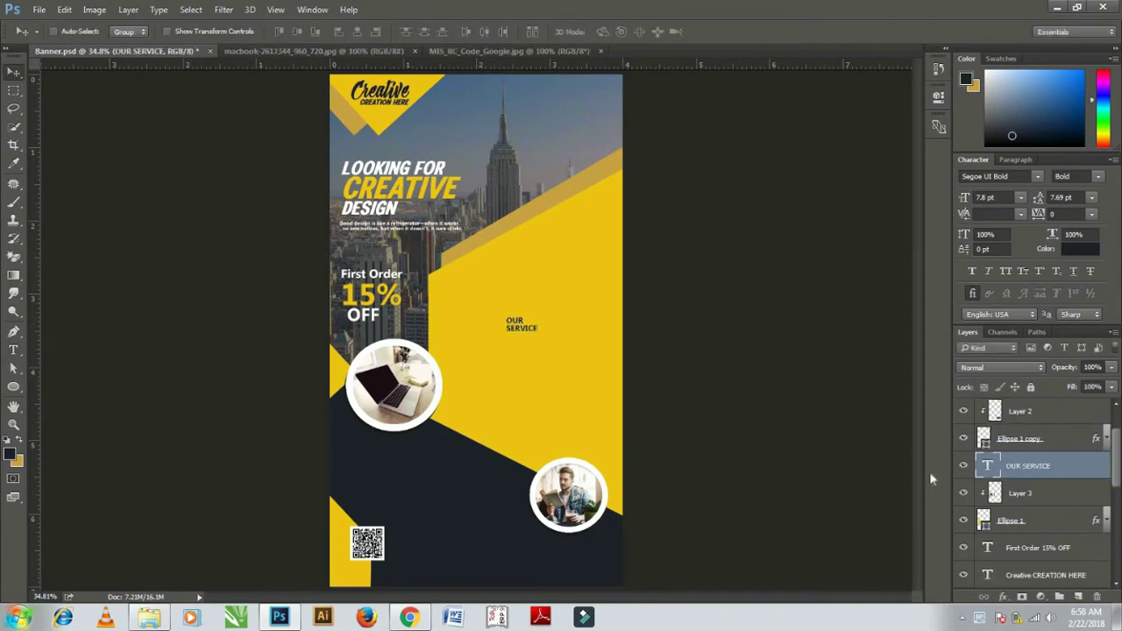
pyautogui.doubleClick(985, 471)
pyautogui.click(1015, 160)
pyautogui.click(1005, 179)
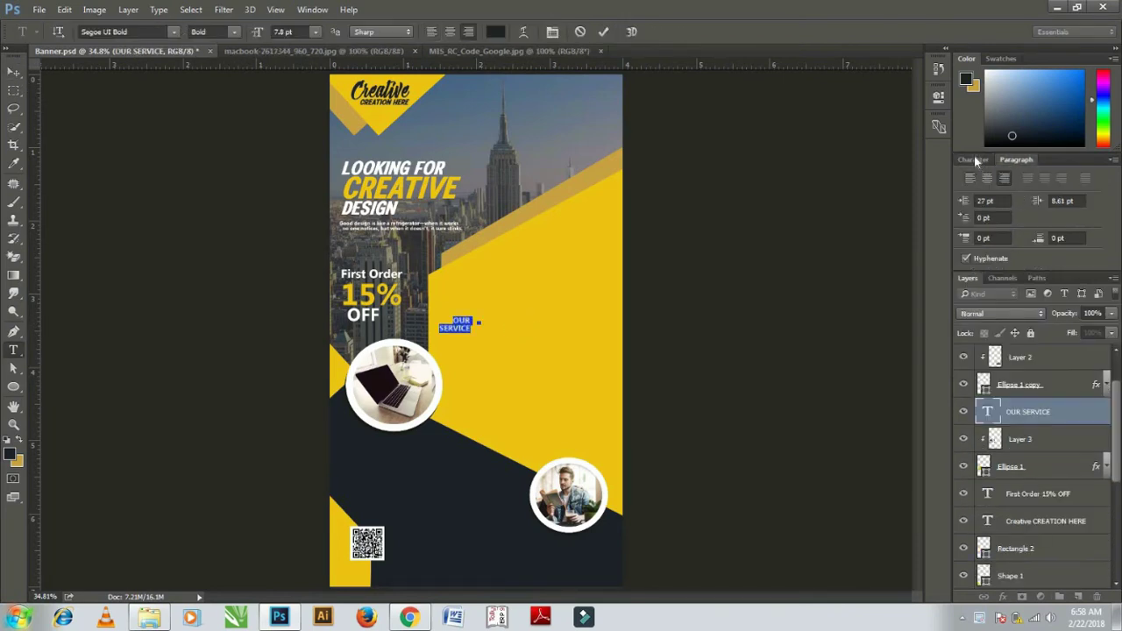
pyautogui.click(973, 160)
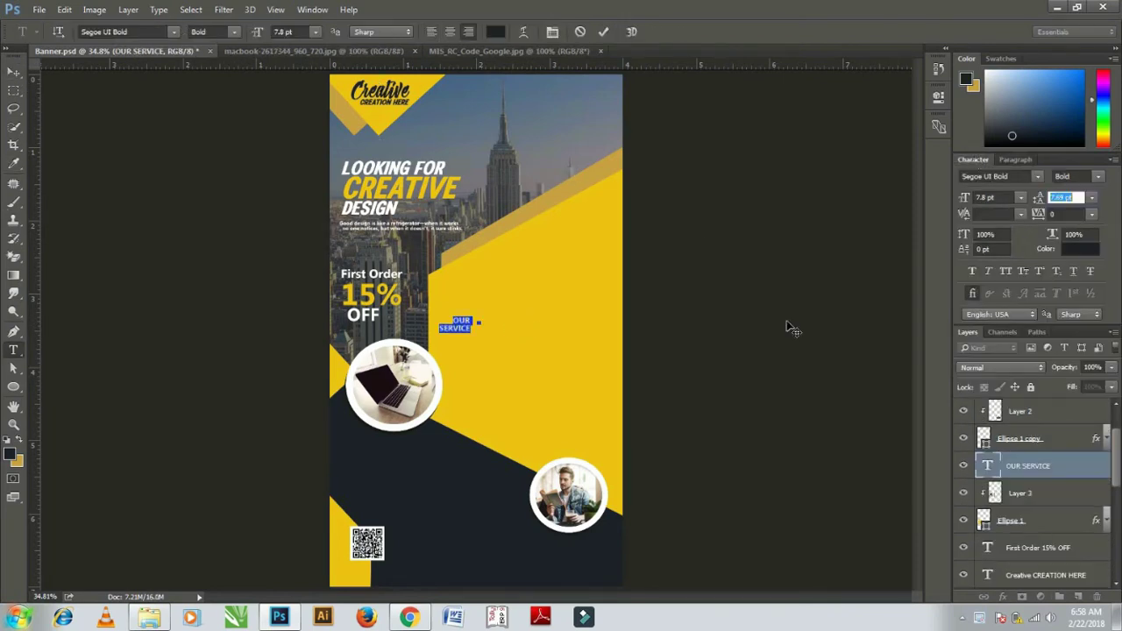
# - Enlarge OUR SERVICE to 27.8 pt with Auto leading and move it into the upper yellow area
pyautogui.moveTo(976, 204); pyautogui.dragTo(1037, 208)
pyautogui.click(1091, 197)
pyautogui.click(1071, 215)
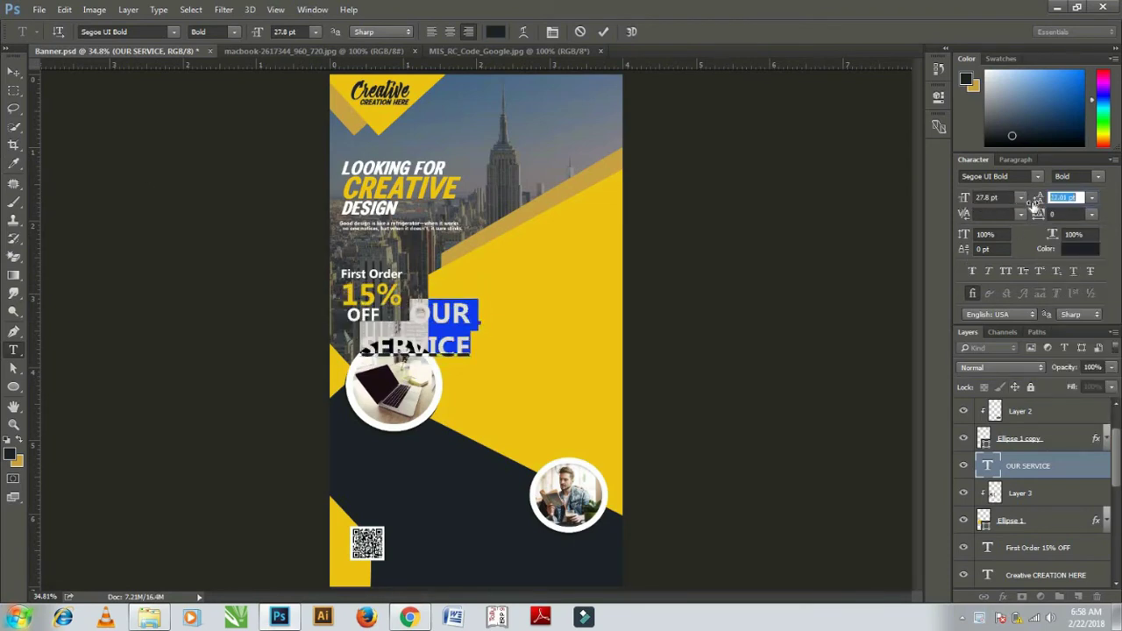
pyautogui.click(14, 71)
pyautogui.moveTo(412, 351); pyautogui.dragTo(557, 270)
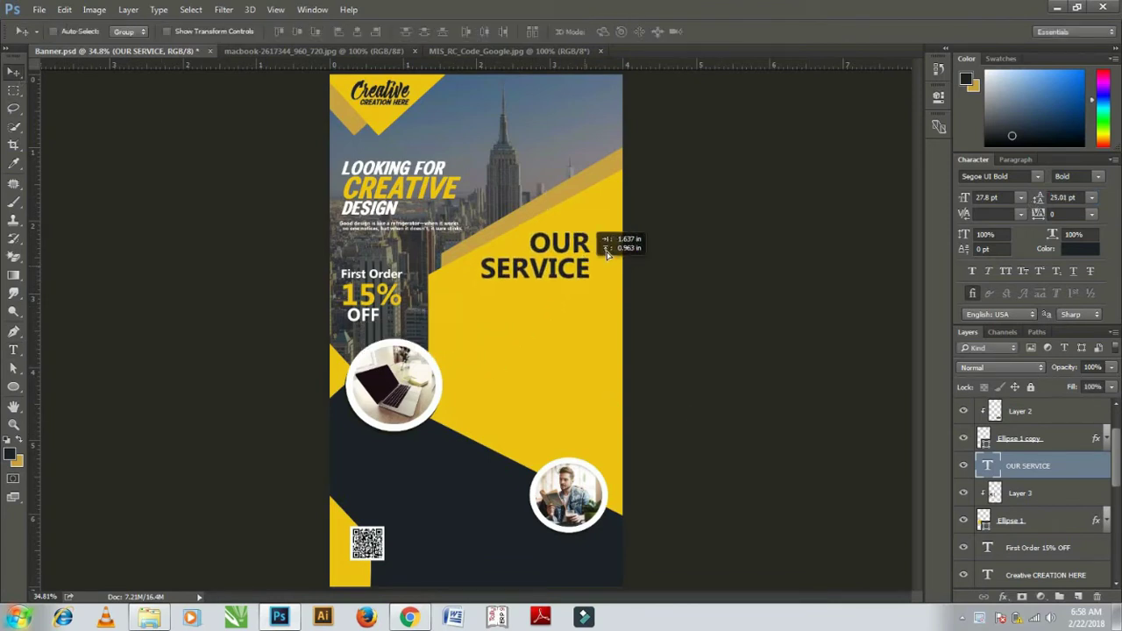
# - Resize and position the OUR SERVICE heading, then make it Faux Bold
pyautogui.hotkey('ctrl', 't')
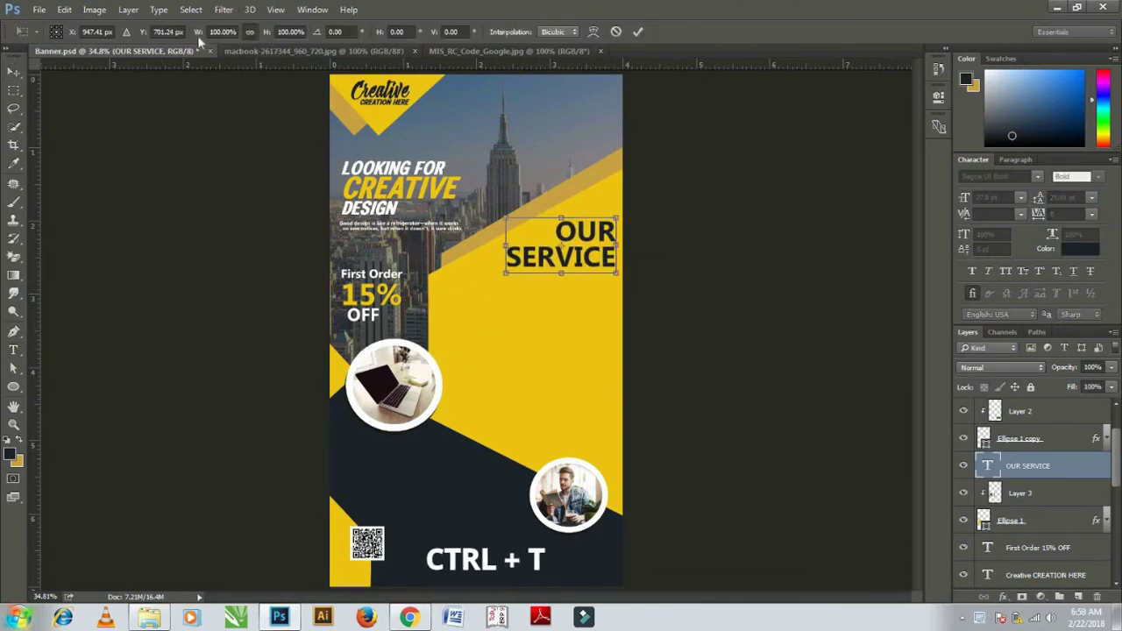
pyautogui.press('Return')
pyautogui.moveTo(604, 283); pyautogui.dragTo(597, 258)
pyautogui.click(973, 274)
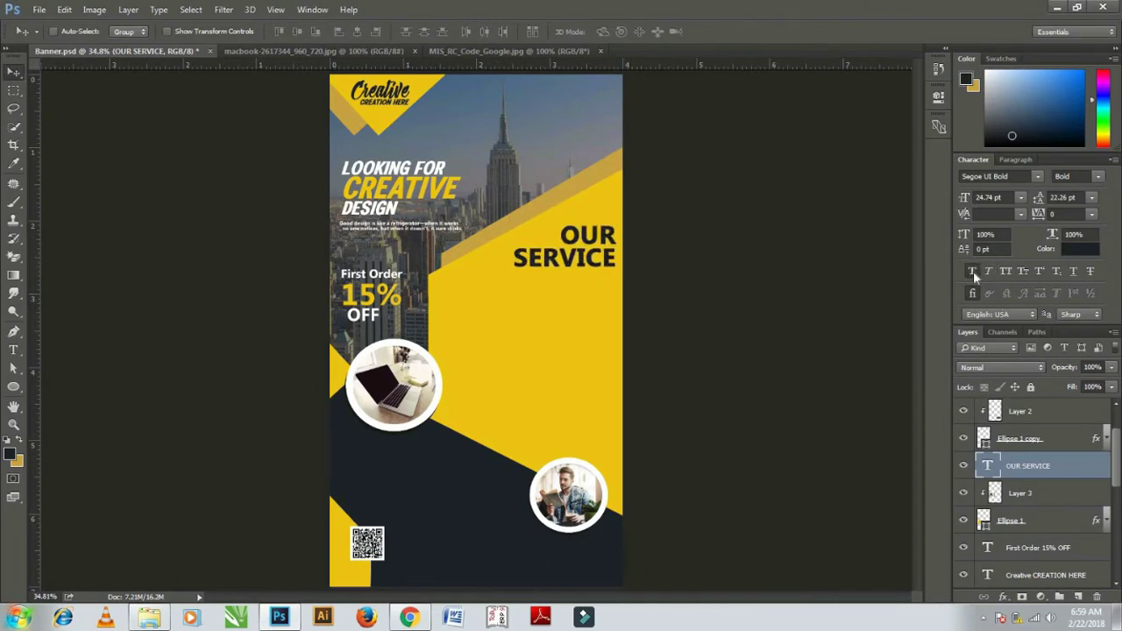
pyautogui.hotkey('shift', 'Left')
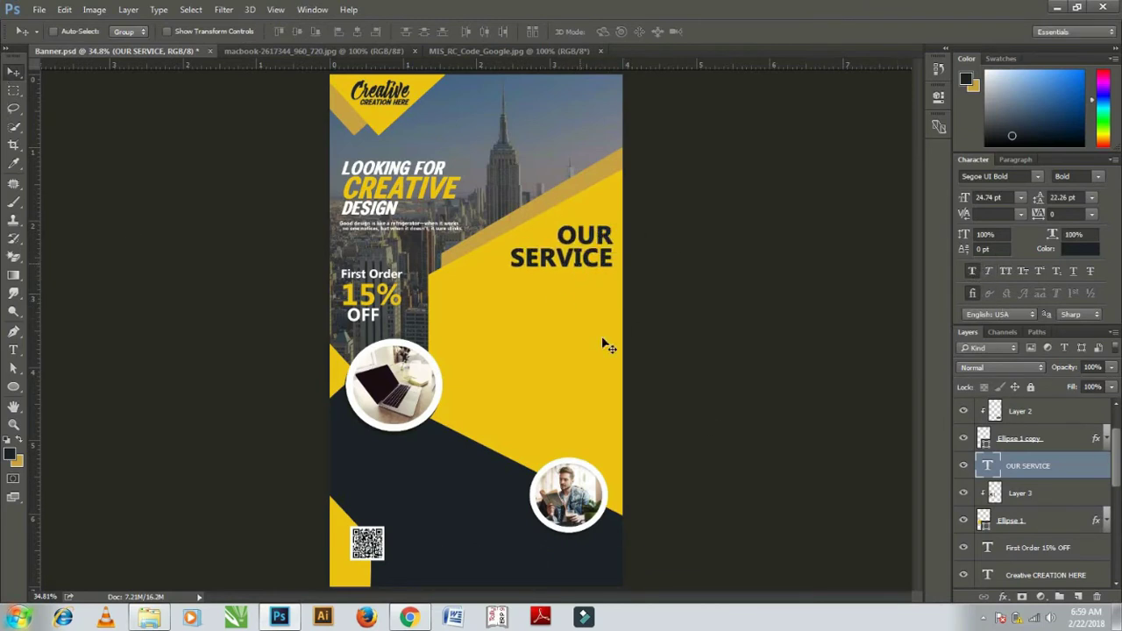
# - Select the Rectangle 2 layer holding the QR code
pyautogui.rightClick(387, 548)
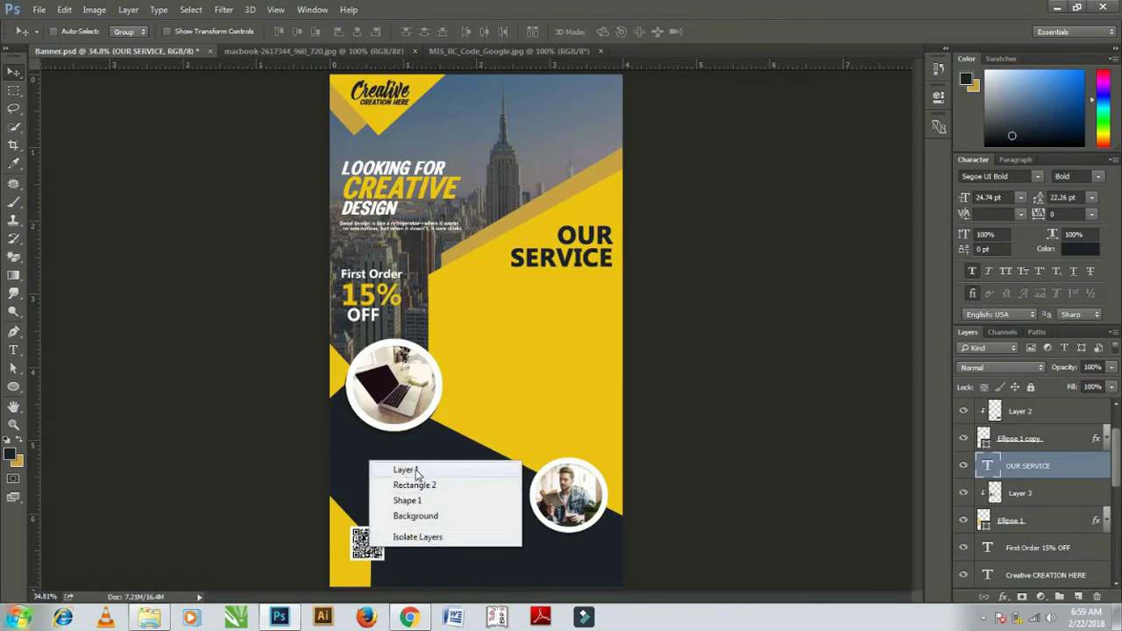
pyautogui.click(390, 468)
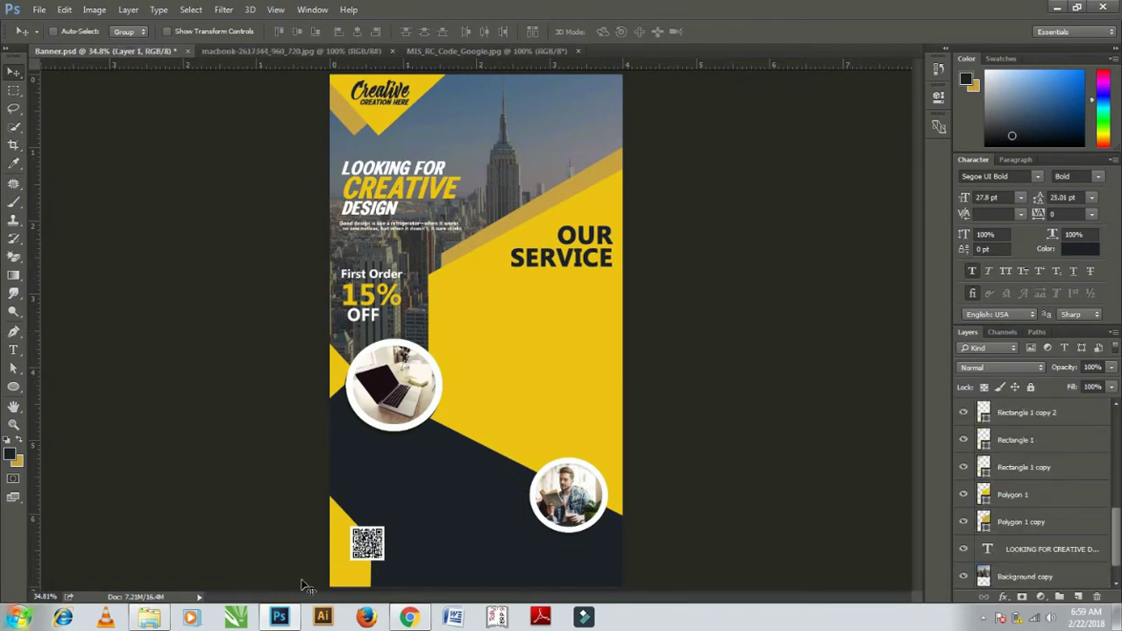
pyautogui.rightClick(377, 558)
pyautogui.click(415, 493)
pyautogui.scroll(-2, 1044, 500)
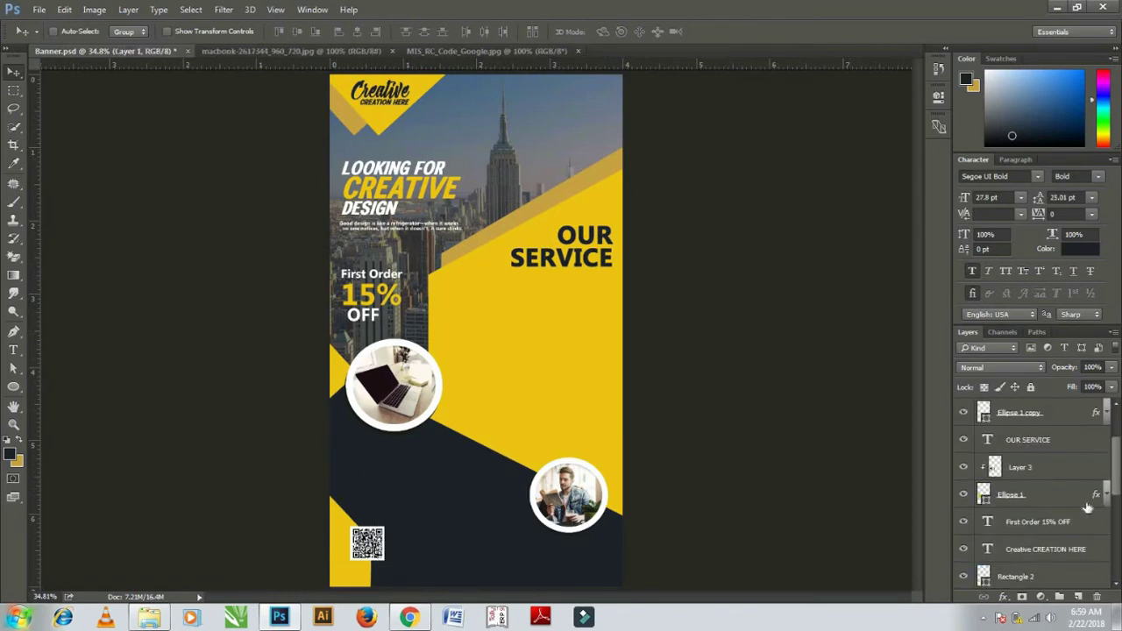
pyautogui.scroll(-2, 1045, 500)
pyautogui.scroll(-2, 1044, 499)
pyautogui.click(996, 473)
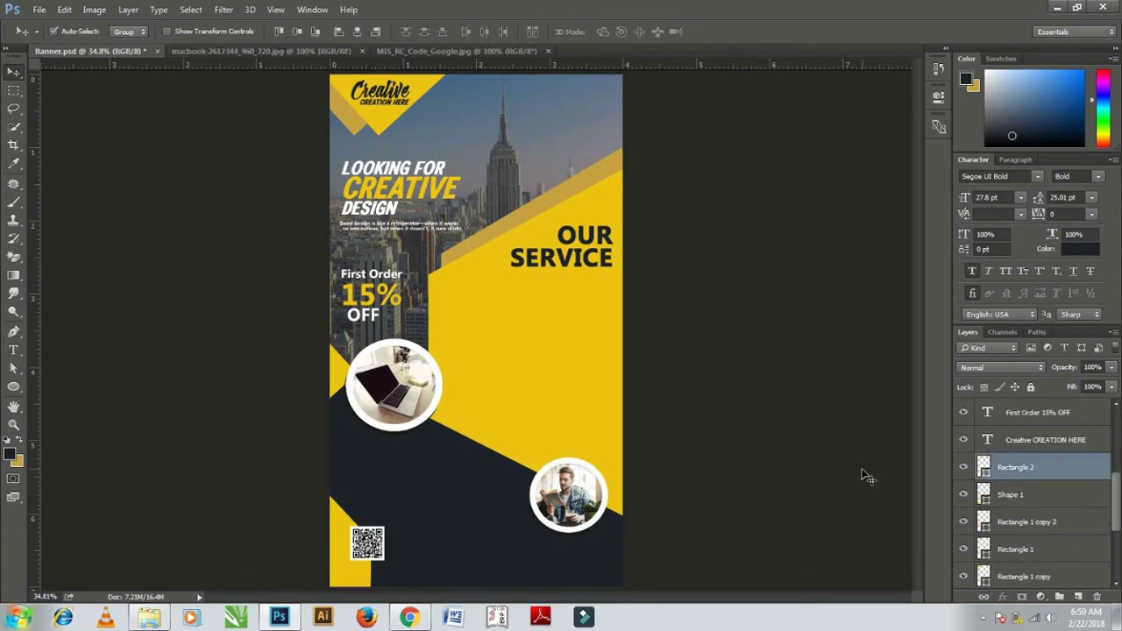
# - Scale the QR code to 117% and settle it slightly lower
pyautogui.hotkey('ctrl', 't')
pyautogui.click(222, 31)
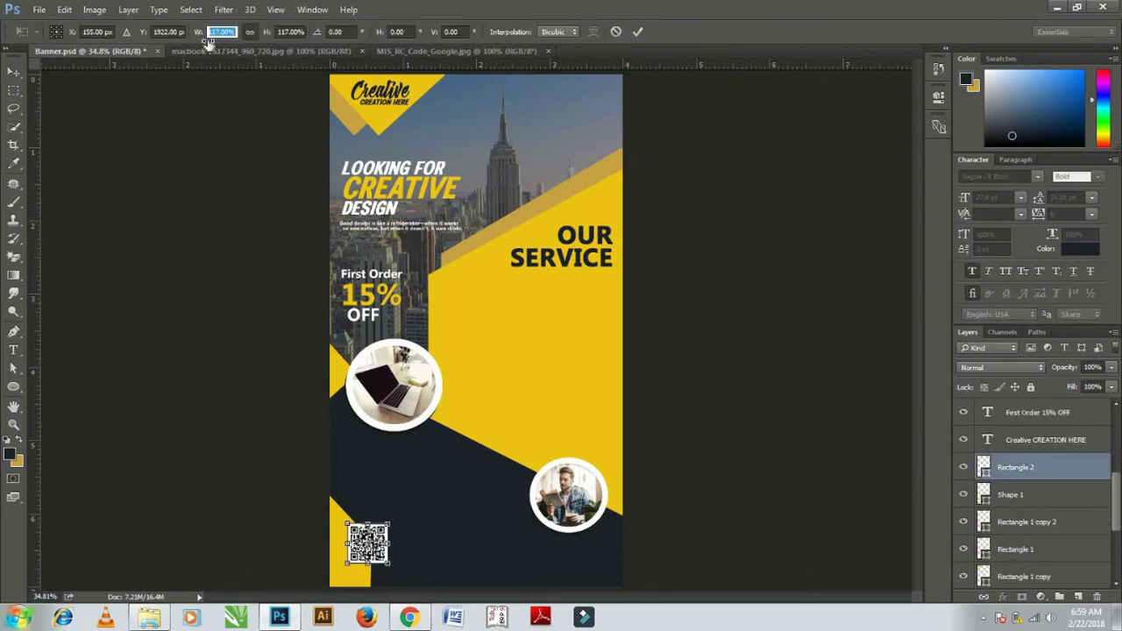
pyautogui.press('Return')
pyautogui.keyDown('ctrl'); pyautogui.click(386, 559); pyautogui.keyUp('ctrl')
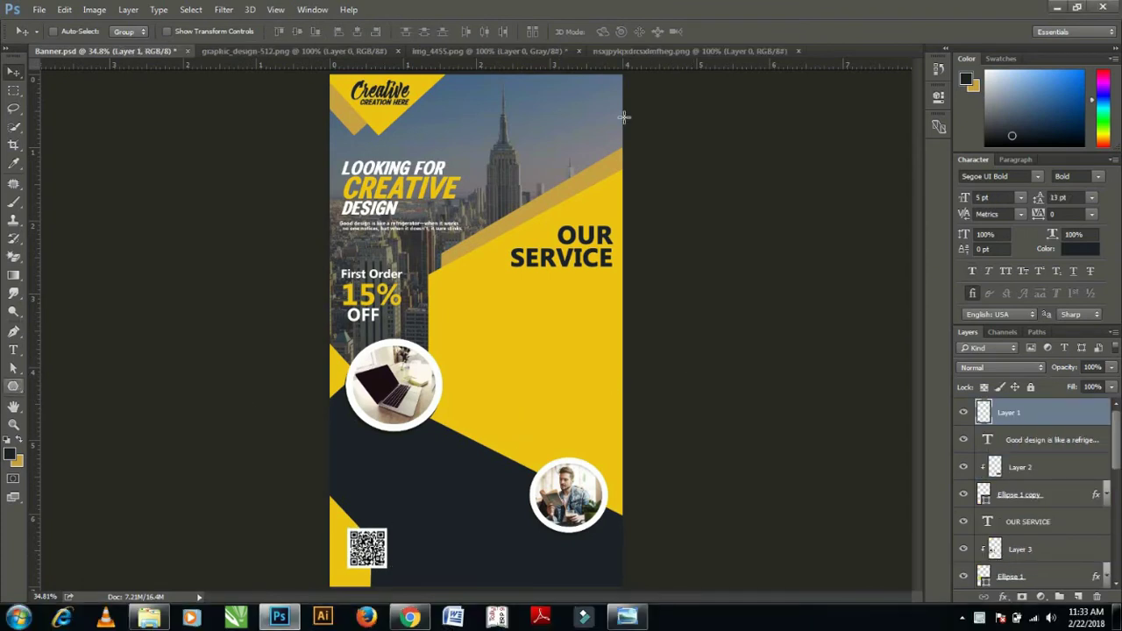
# - Draw a hexagon below OUR SERVICE with no outline and a yellow fill
pyautogui.press('u')
pyautogui.moveTo(528, 321)
pyautogui.mouseDown()
pyautogui.moveTo(537, 340)
pyautogui.moveTo(557, 337)
pyautogui.mouseUp()
pyautogui.click(179, 31)
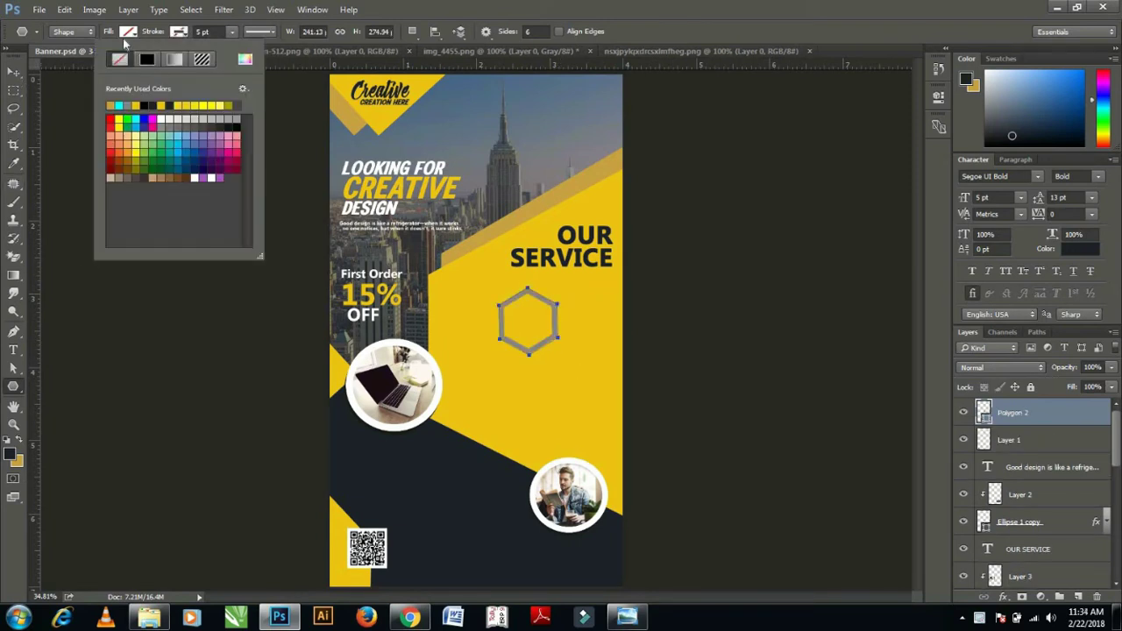
pyautogui.click(118, 58)
pyautogui.click(128, 32)
pyautogui.click(68, 119)
# - Recolour the hexagon with the dark banner colour and move it further right
pyautogui.press('v')
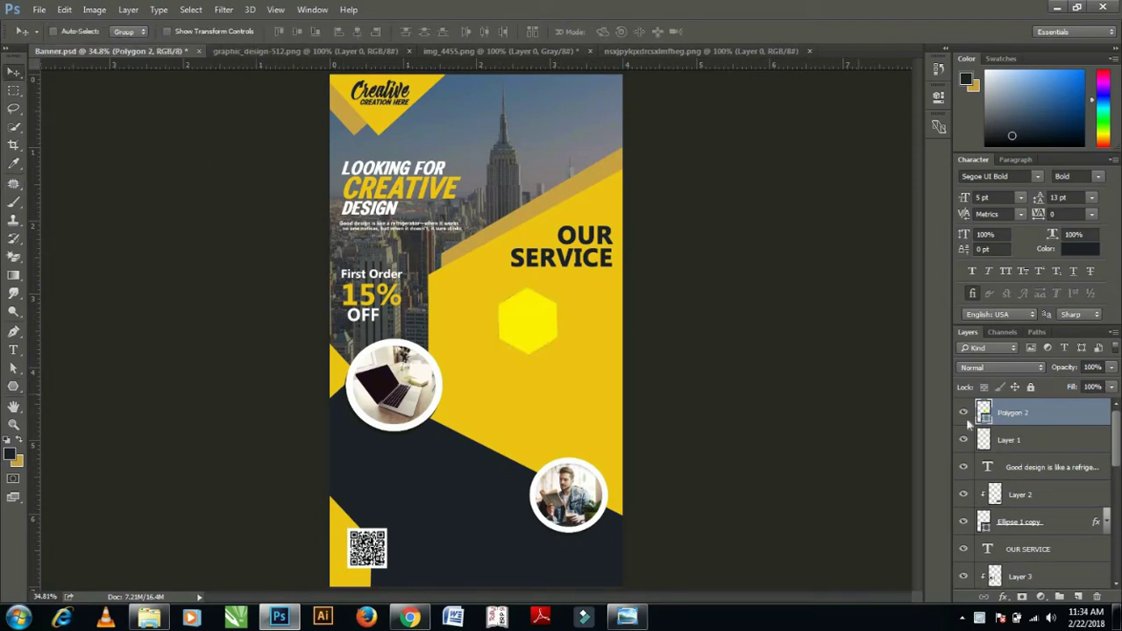
pyautogui.click(473, 500)
pyautogui.click(1036, 105)
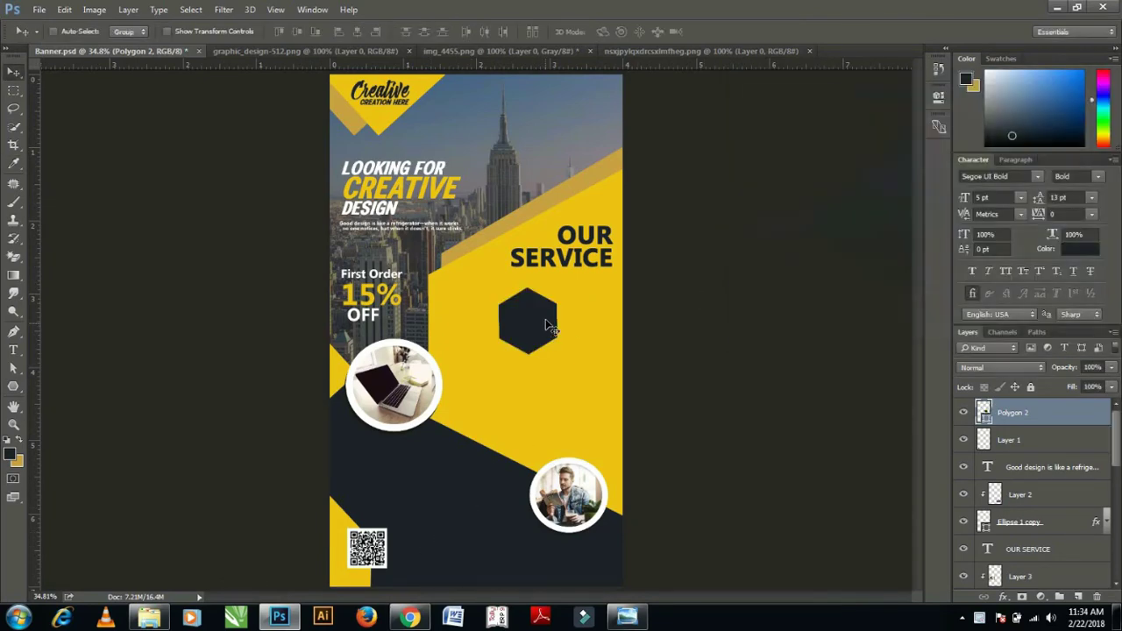
pyautogui.moveTo(546, 321)
pyautogui.mouseDown()
pyautogui.moveTo(593, 317)
pyautogui.moveTo(622, 392)
pyautogui.moveTo(616, 376)
pyautogui.mouseUp()
# - Shrink the hexagon to about 60% and place it just below SERVICE
pyautogui.hotkey('ctrl', 't')
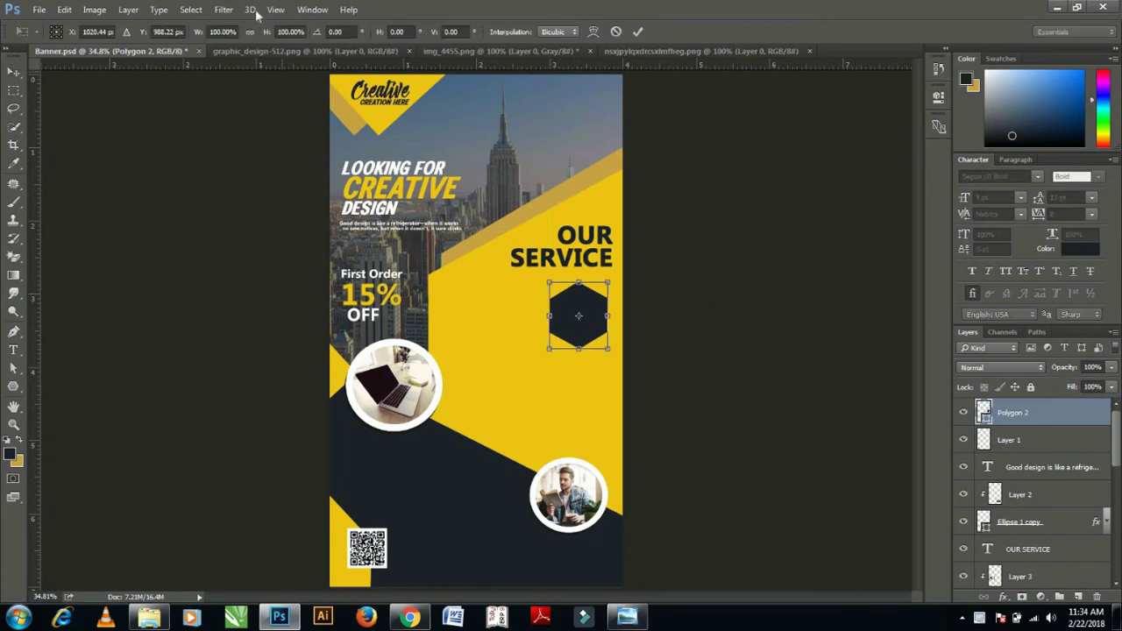
pyautogui.moveTo(197, 32)
pyautogui.mouseDown()
pyautogui.moveTo(171, 15)
pyautogui.moveTo(197, 33)
pyautogui.mouseUp()
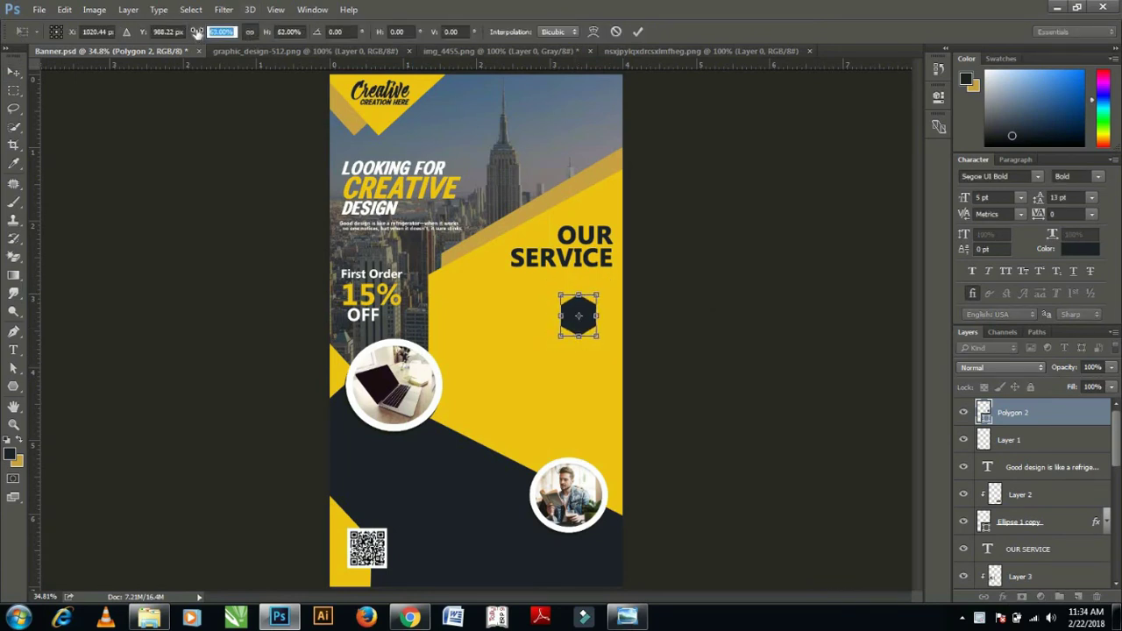
pyautogui.press('Return')
pyautogui.moveTo(605, 306); pyautogui.dragTo(619, 295)
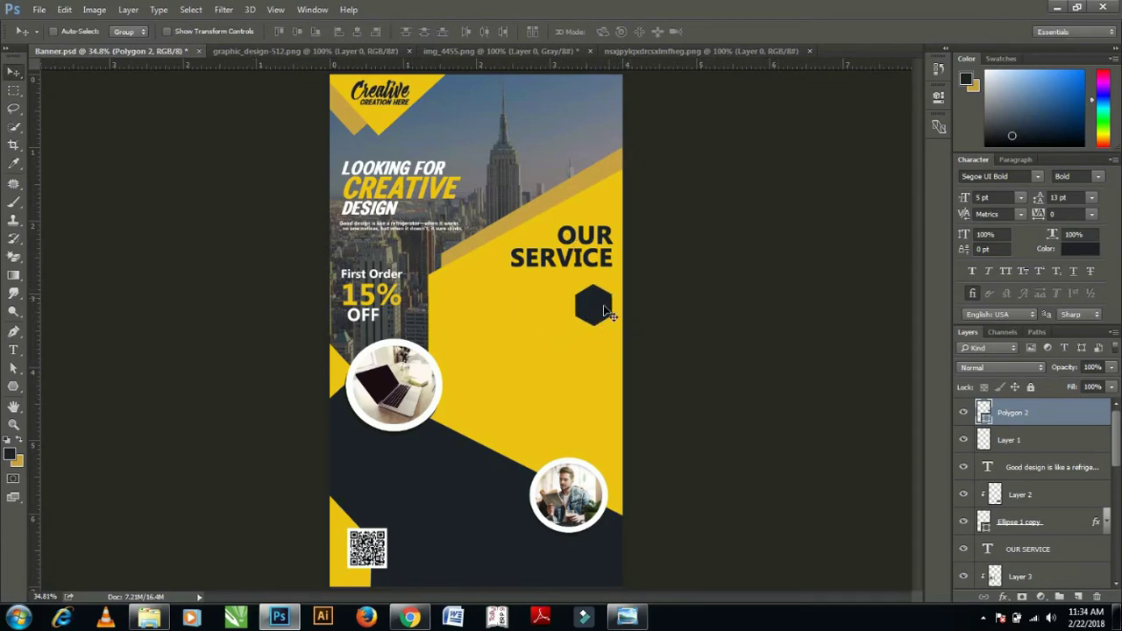
pyautogui.hotkey('ctrl', 'o')
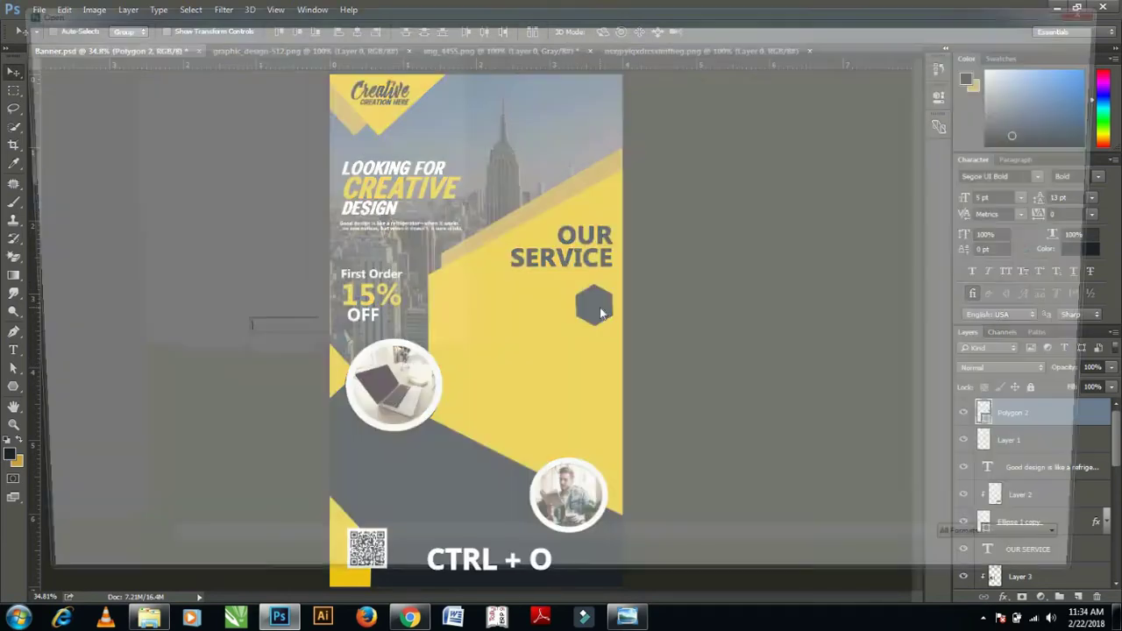
# - Open graphic_design-512, nsxjpylqxdrcsxlmfheg and img_4455, and drag the pen-nib icon into the banner
pyautogui.click(543, 314)
pyautogui.keyDown('ctrl'); pyautogui.click(997, 314); pyautogui.keyUp('ctrl')
pyautogui.keyDown('ctrl'); pyautogui.click(693, 311); pyautogui.keyUp('ctrl')
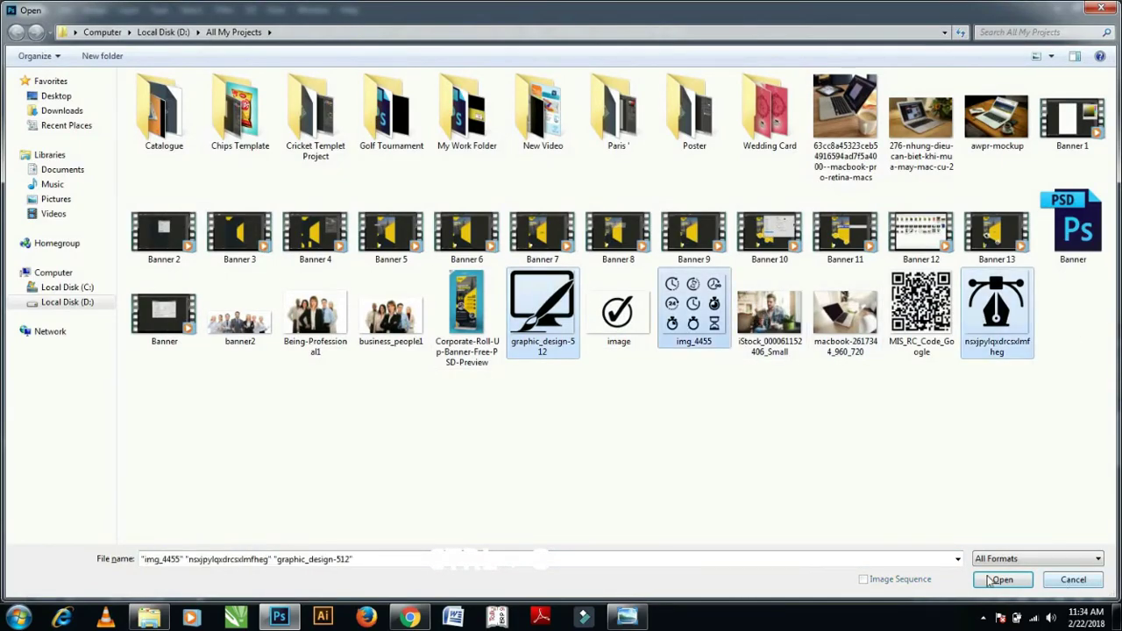
pyautogui.click(997, 579)
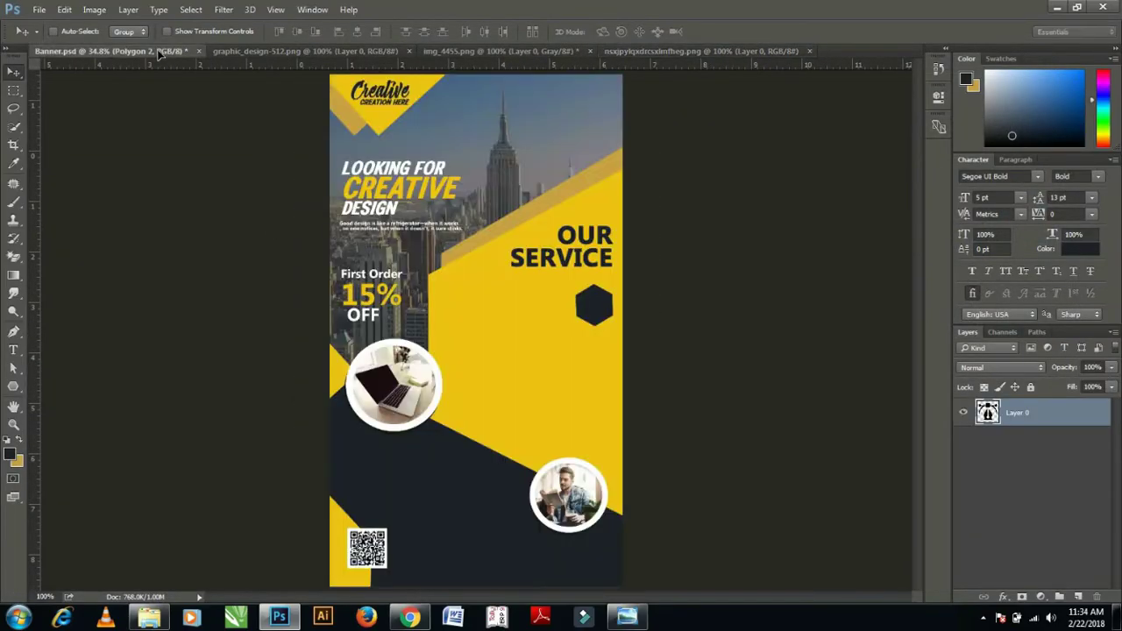
pyautogui.moveTo(184, 60); pyautogui.dragTo(724, 371)
# - Give the pen-nib icon a white Color Overlay effect
pyautogui.click(1002, 596)
pyautogui.click(1040, 526)
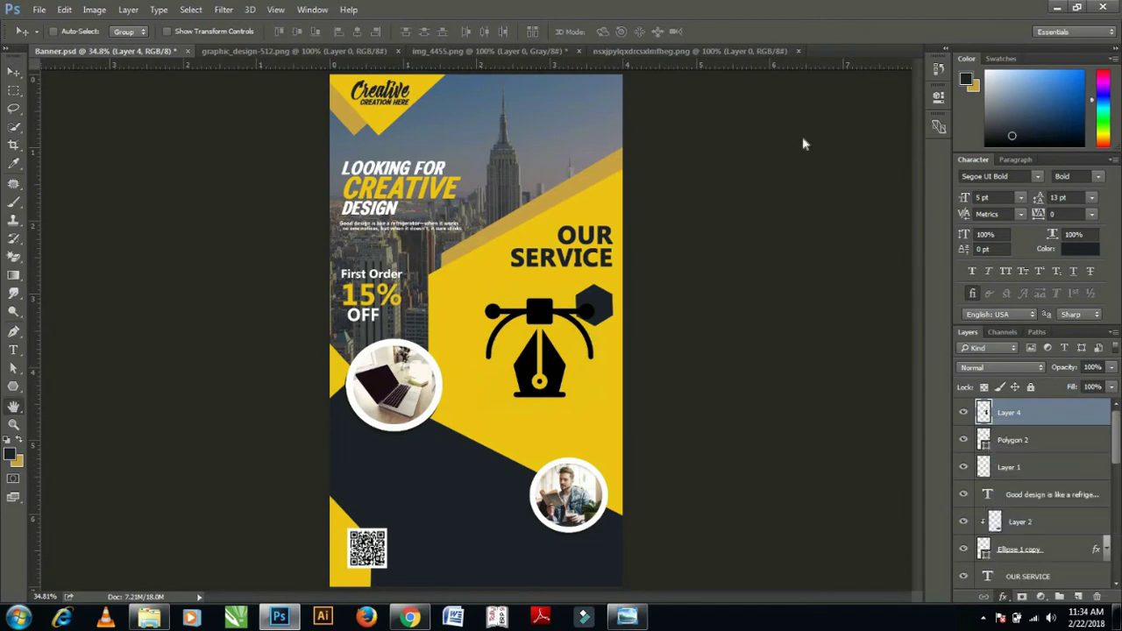
pyautogui.click(625, 135)
pyautogui.click(1064, 105)
pyautogui.click(749, 119)
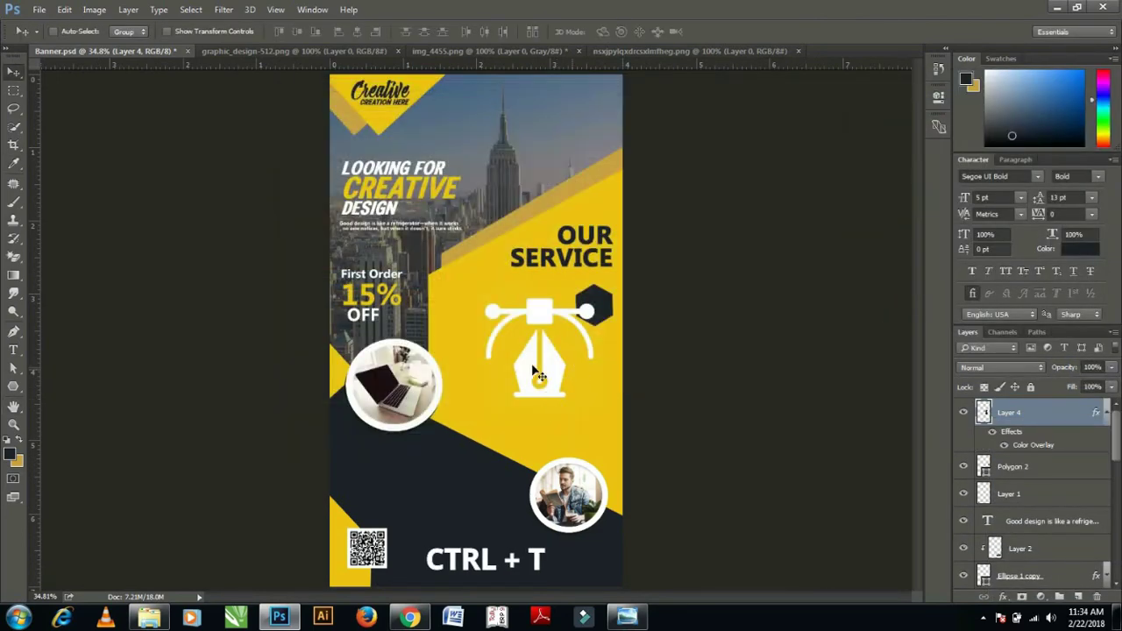
# - Scale the pen icon to 20% and centre it on the dark hexagon
pyautogui.hotkey('ctrl', 't')
pyautogui.click(249, 32)
pyautogui.click(221, 32)
pyautogui.write('20')
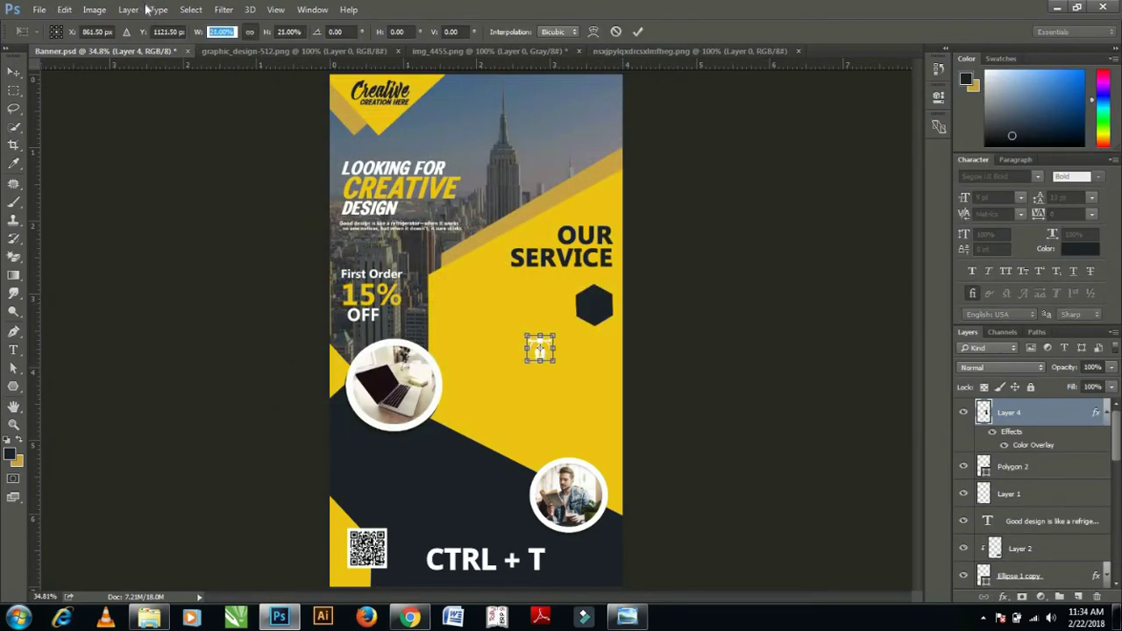
pyautogui.press('Return')
pyautogui.moveTo(567, 330); pyautogui.dragTo(622, 286)
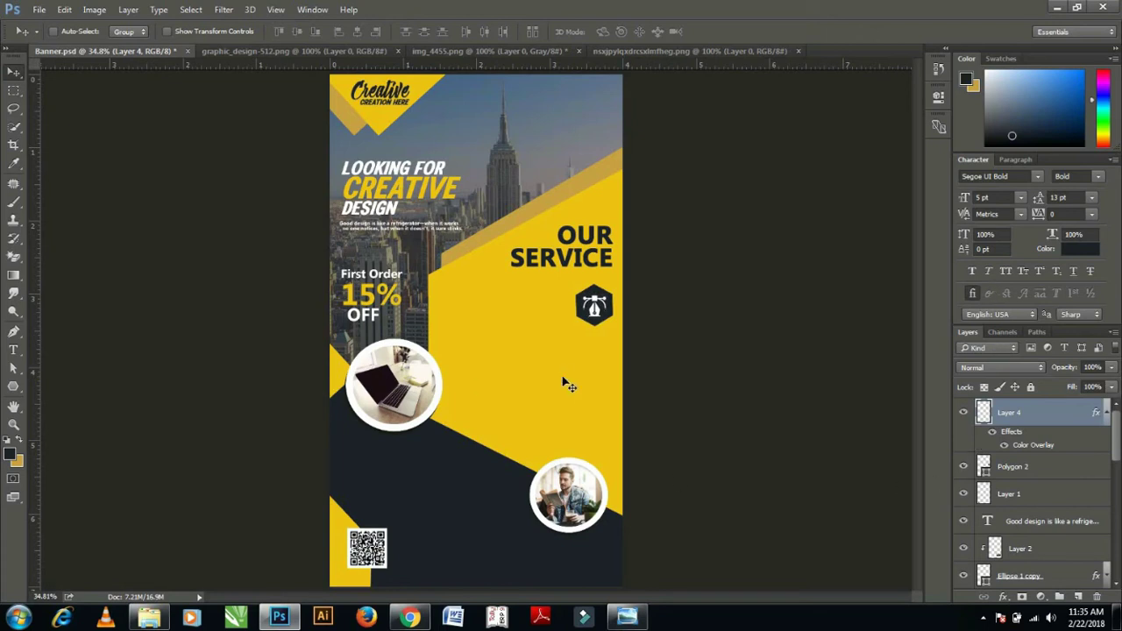
# - Add a GREAT DESIGN text layer on the yellow area and scale it up
pyautogui.click(13, 351)
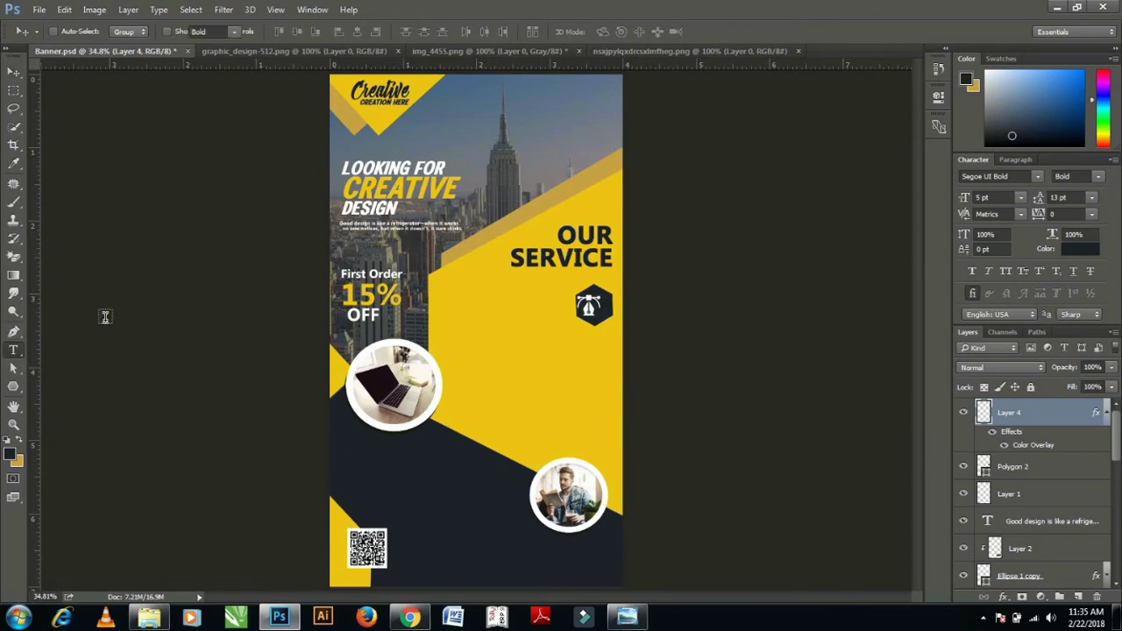
pyautogui.click(460, 317)
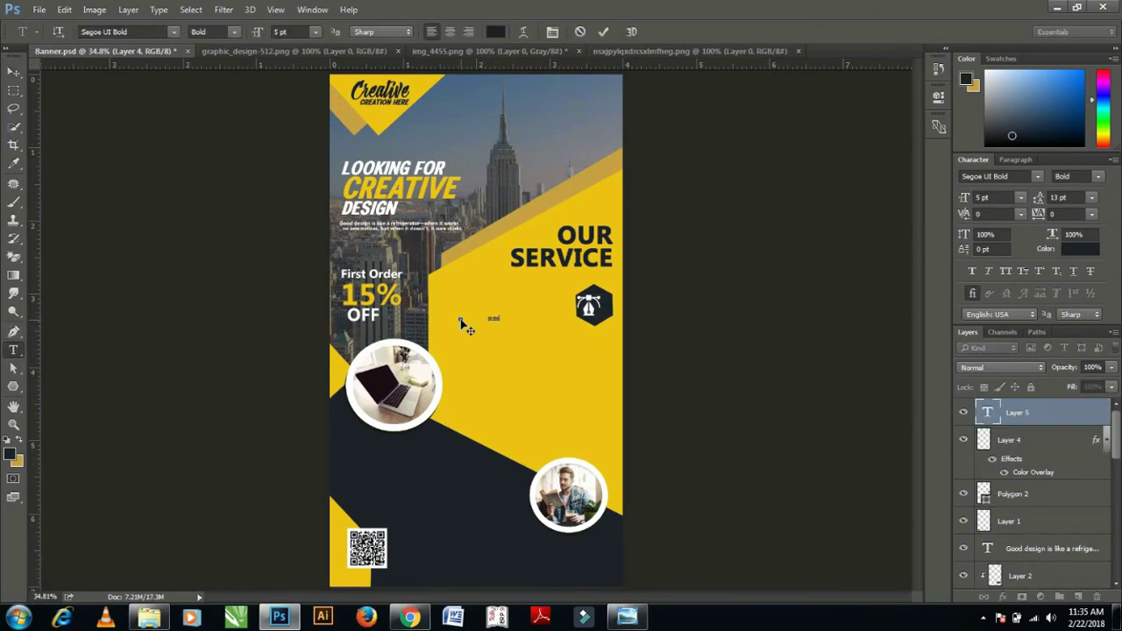
pyautogui.hotkey('ctrl', 'Return')
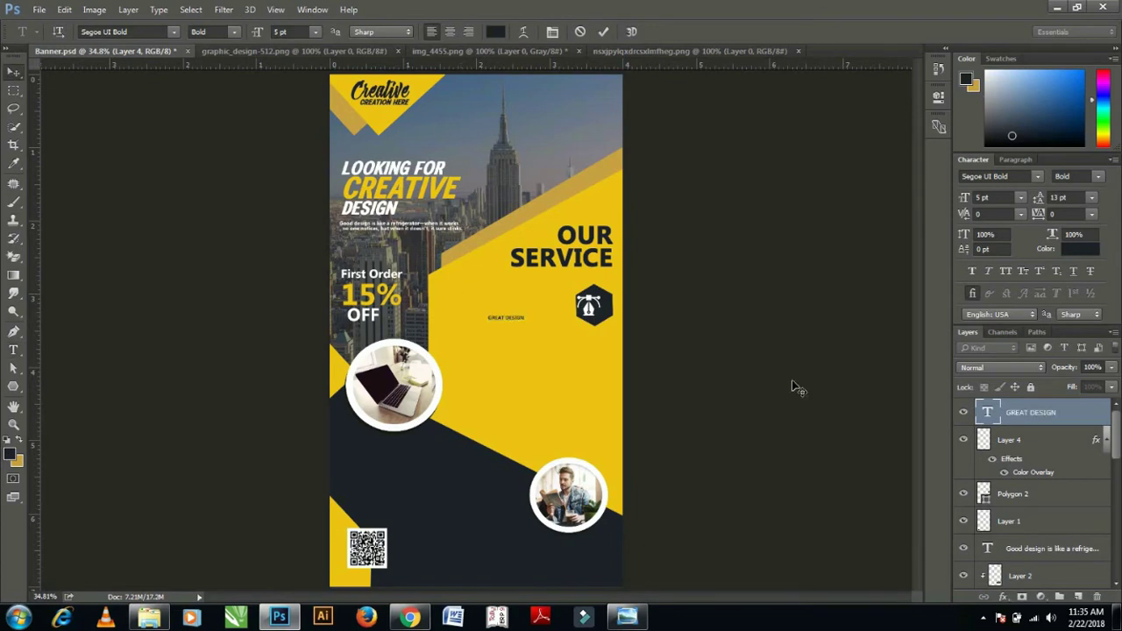
pyautogui.hotkey('ctrl', 't')
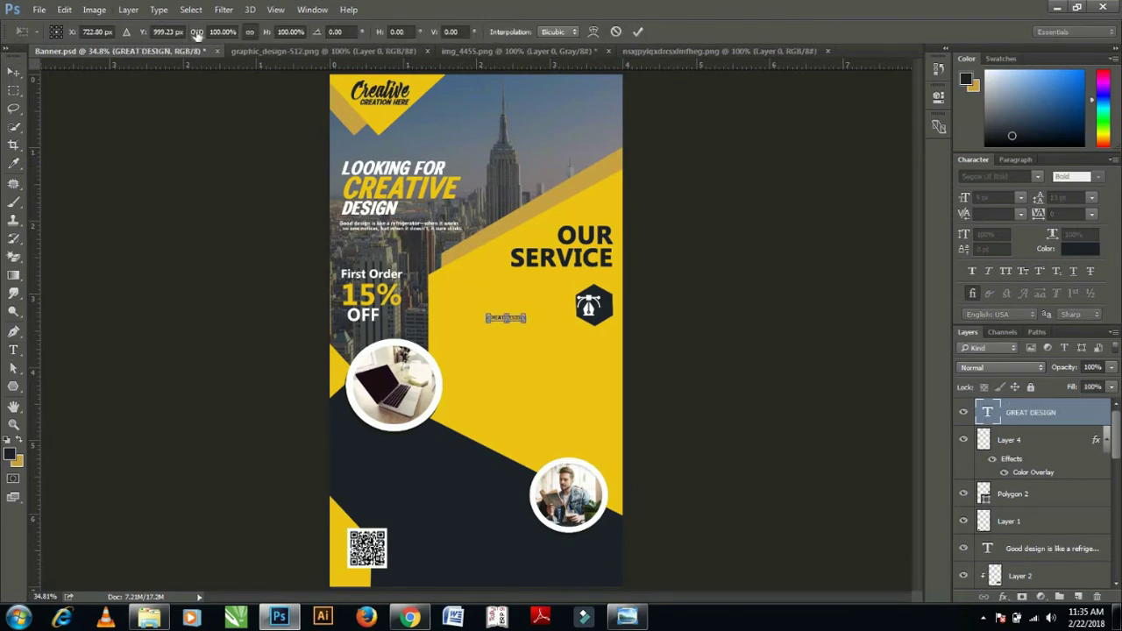
pyautogui.moveTo(197, 33); pyautogui.dragTo(251, 55)
pyautogui.press('Return')
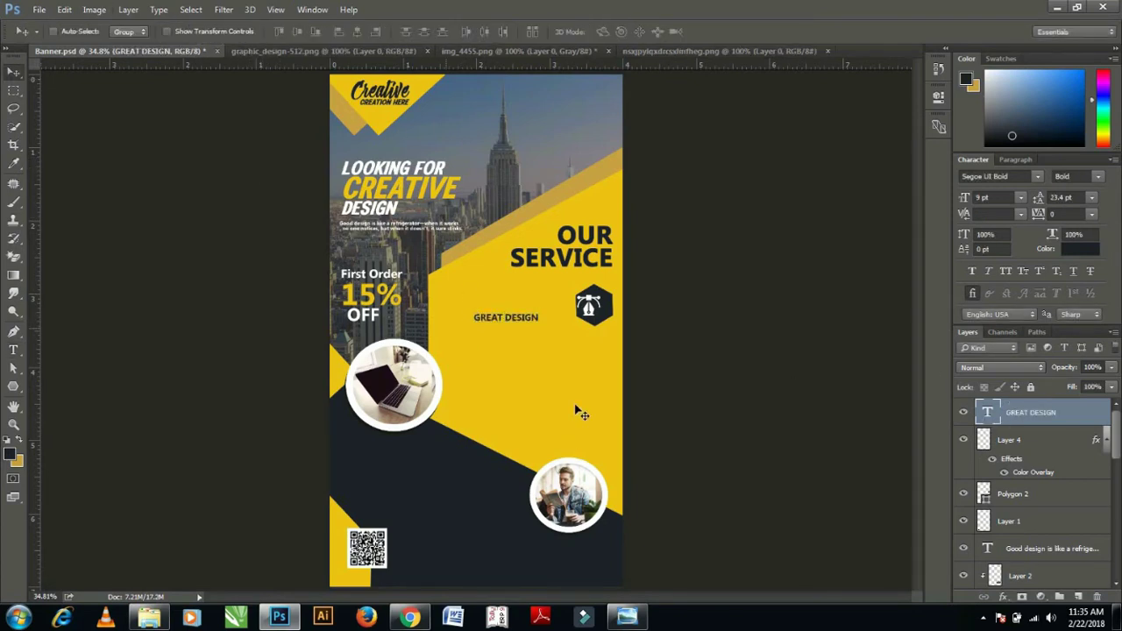
# - Move GREAT DESIGN beside the hexagon icon and set it to 14 pt
pyautogui.moveTo(505, 317); pyautogui.dragTo(530, 298)
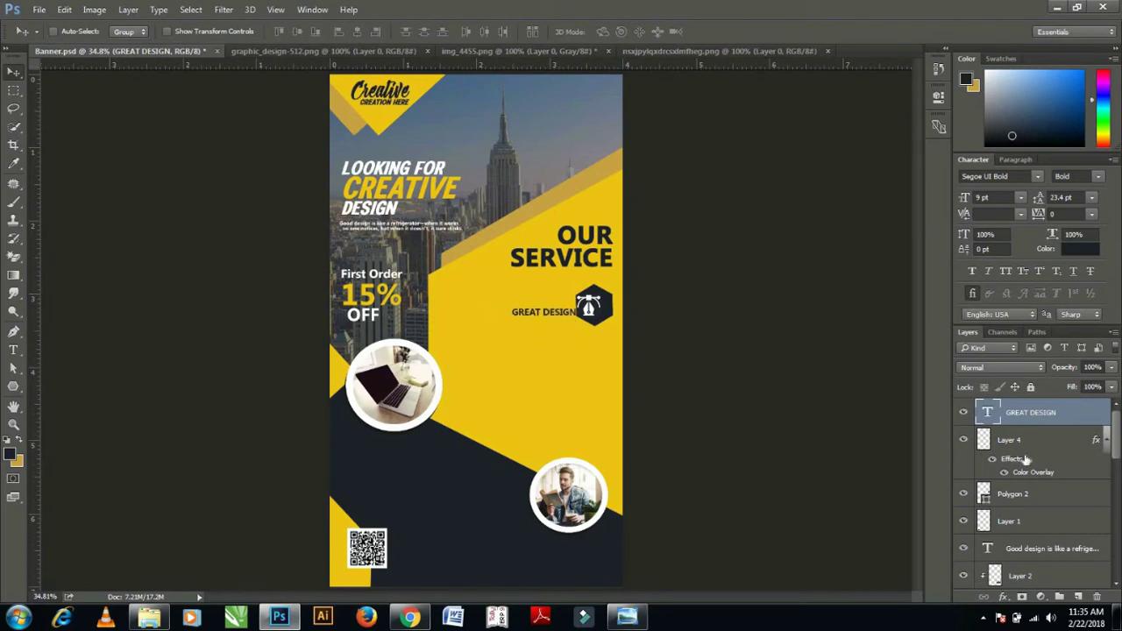
pyautogui.click(1021, 198)
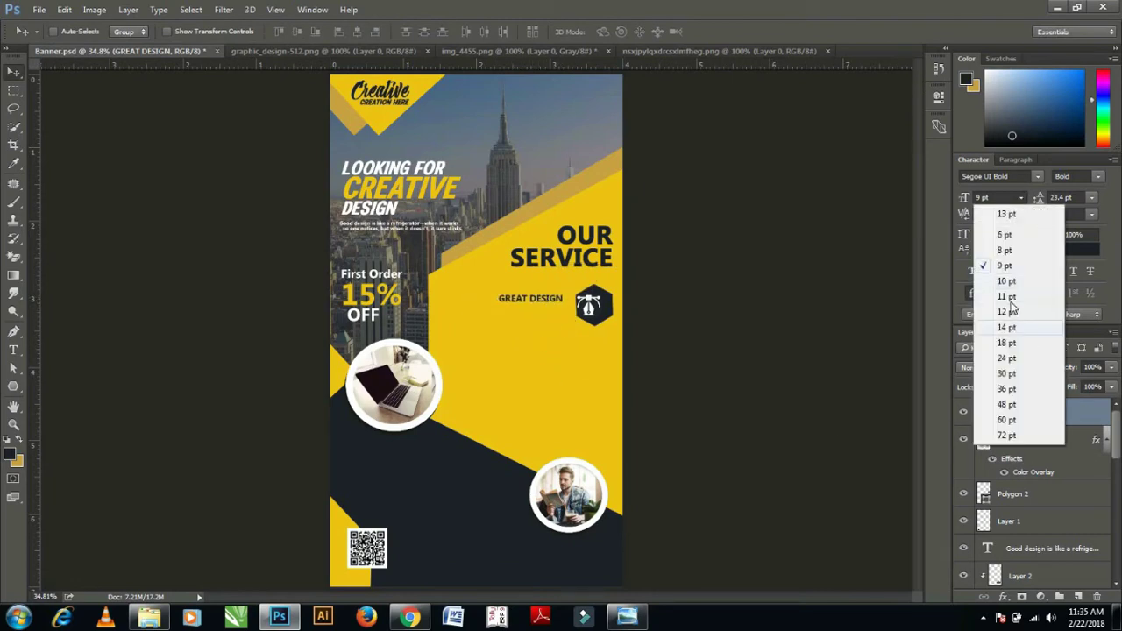
pyautogui.press('Return')
pyautogui.moveTo(541, 305); pyautogui.dragTo(518, 308)
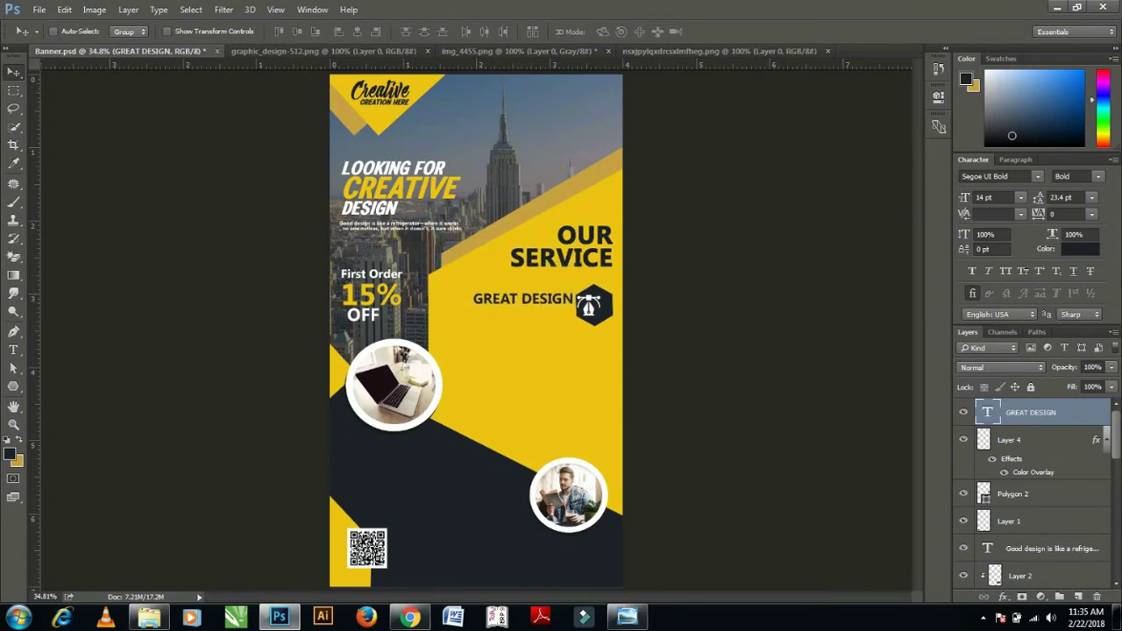
pyautogui.click(1012, 439)
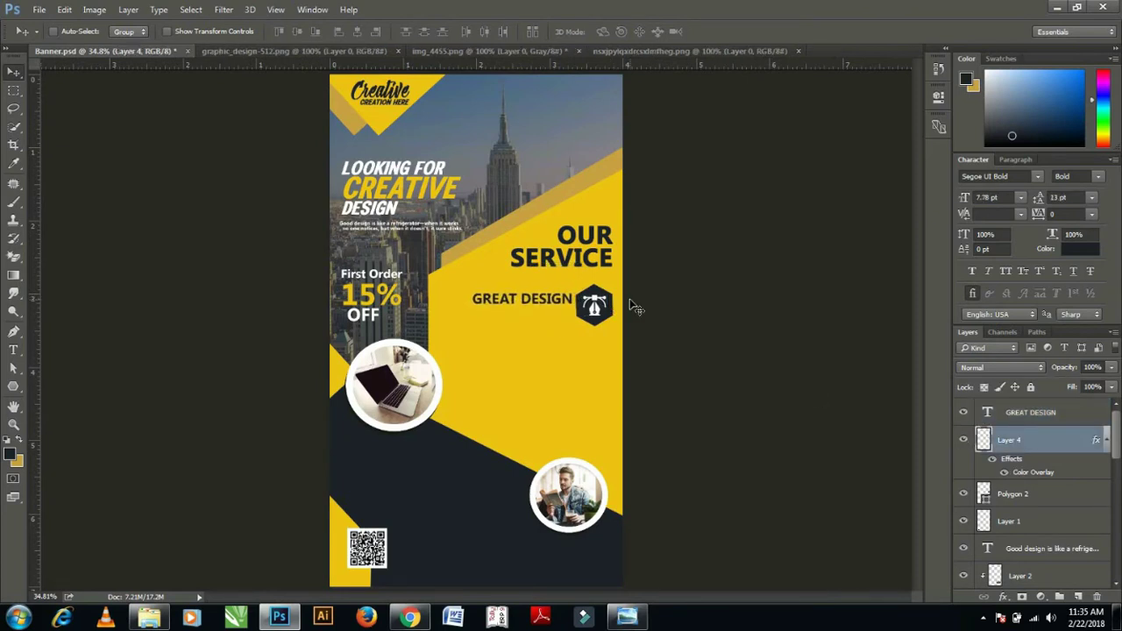
pyautogui.click(1106, 440)
pyautogui.click(1031, 412)
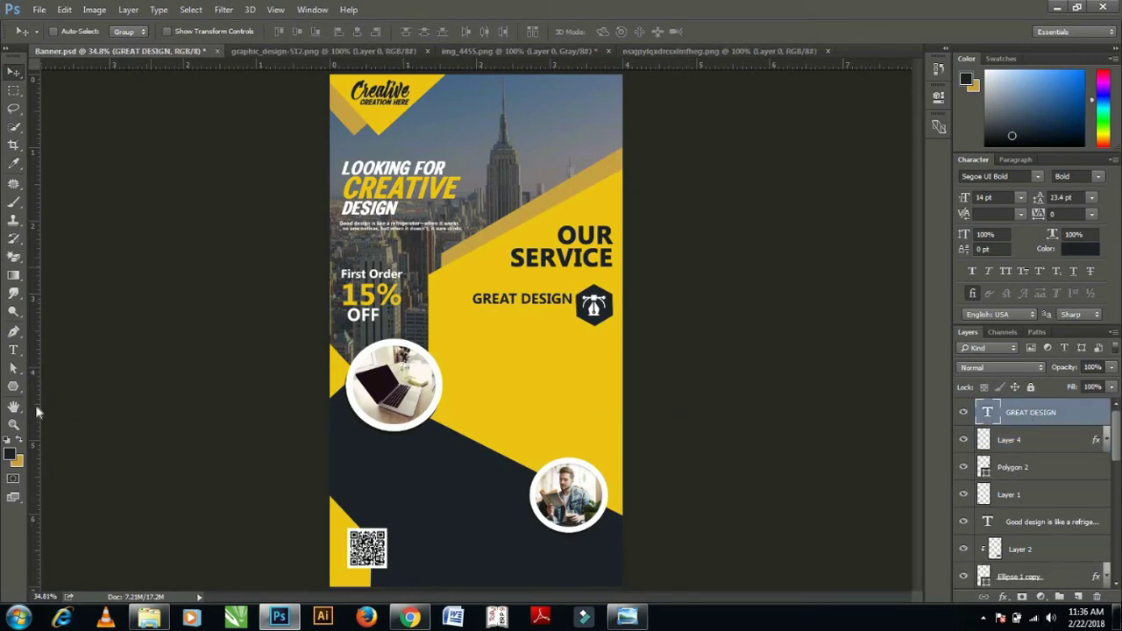
# - Paste the description lines into the GREAT DESIGN text, right-aligned with auto leading
pyautogui.click(13, 349)
pyautogui.doubleClick(987, 412)
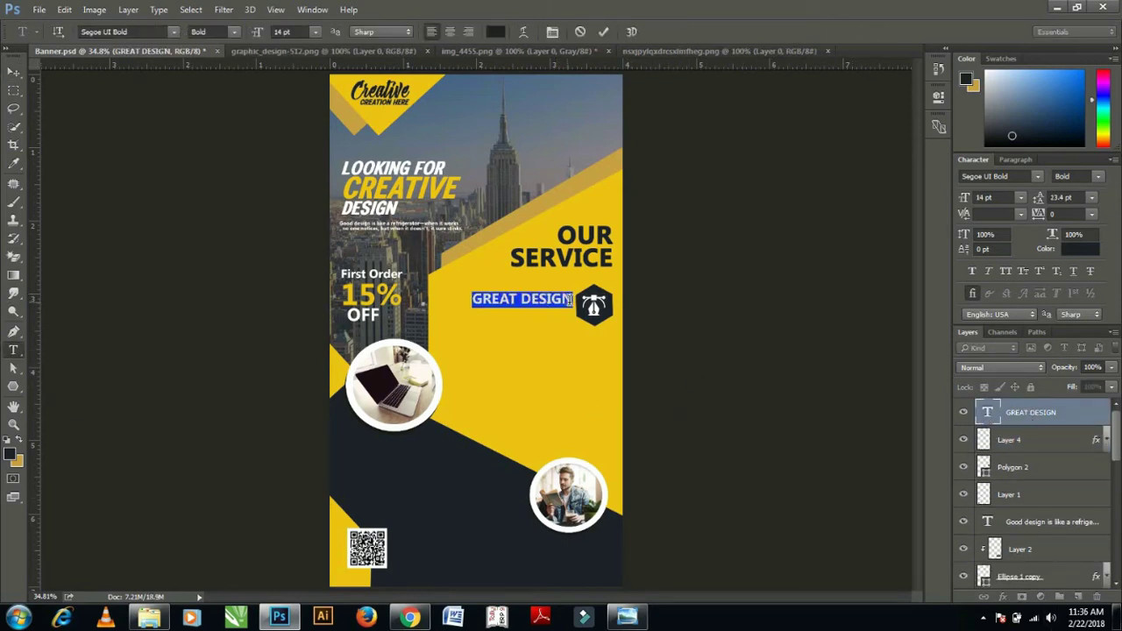
pyautogui.hotkey('ctrl', 'v')
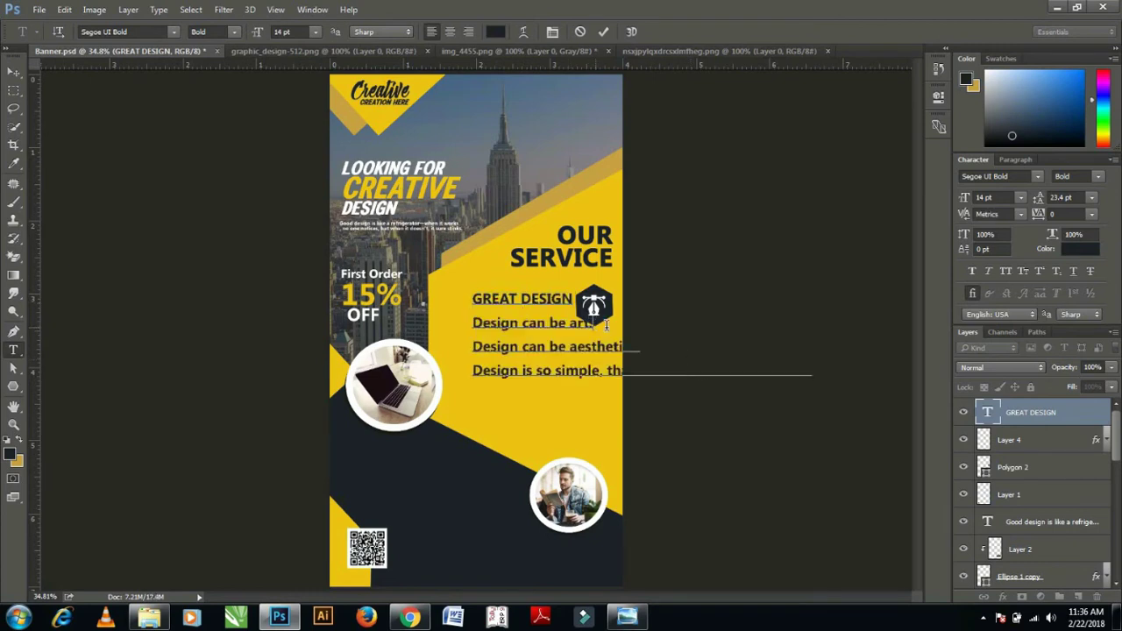
pyautogui.press('Delete')
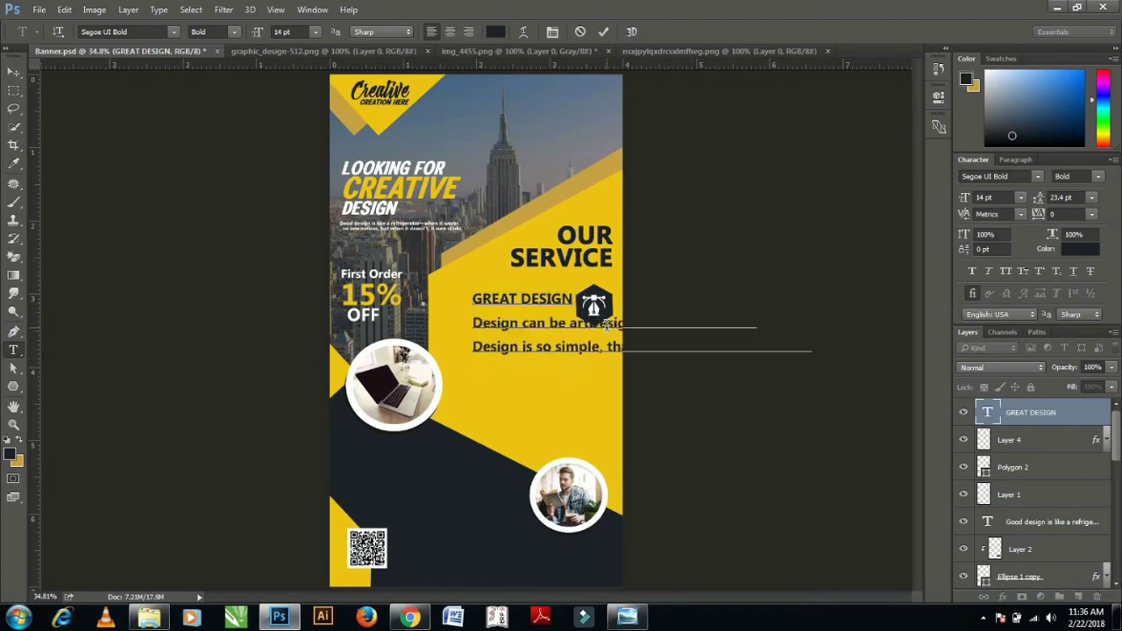
pyautogui.doubleClick(993, 416)
pyautogui.hotkey('ctrl', 'shift', 'r')
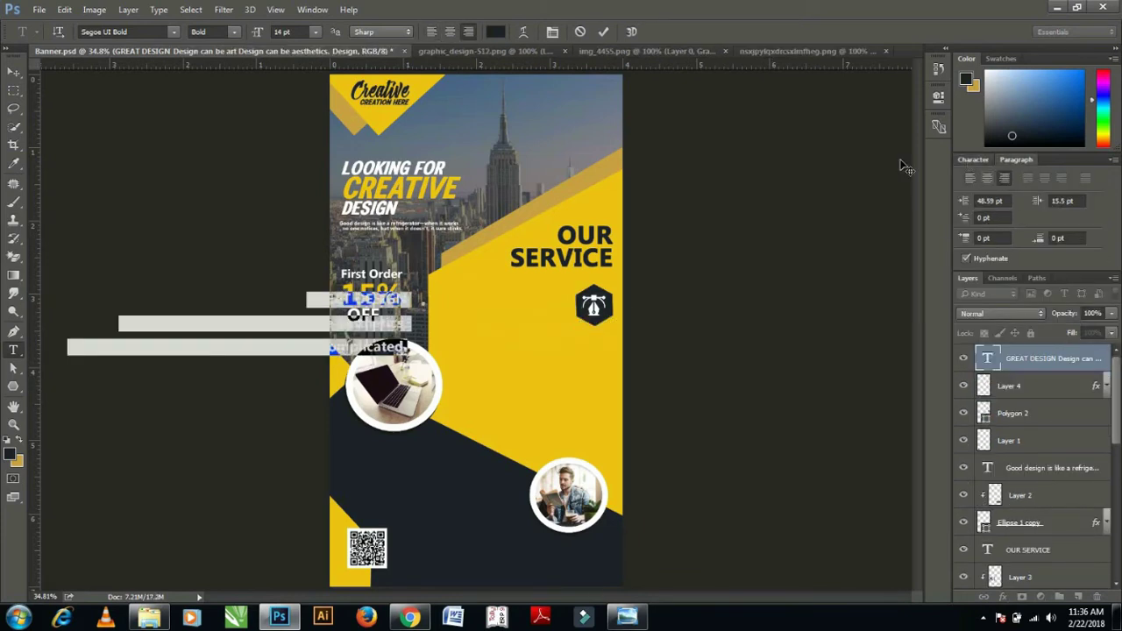
pyautogui.click(1092, 197)
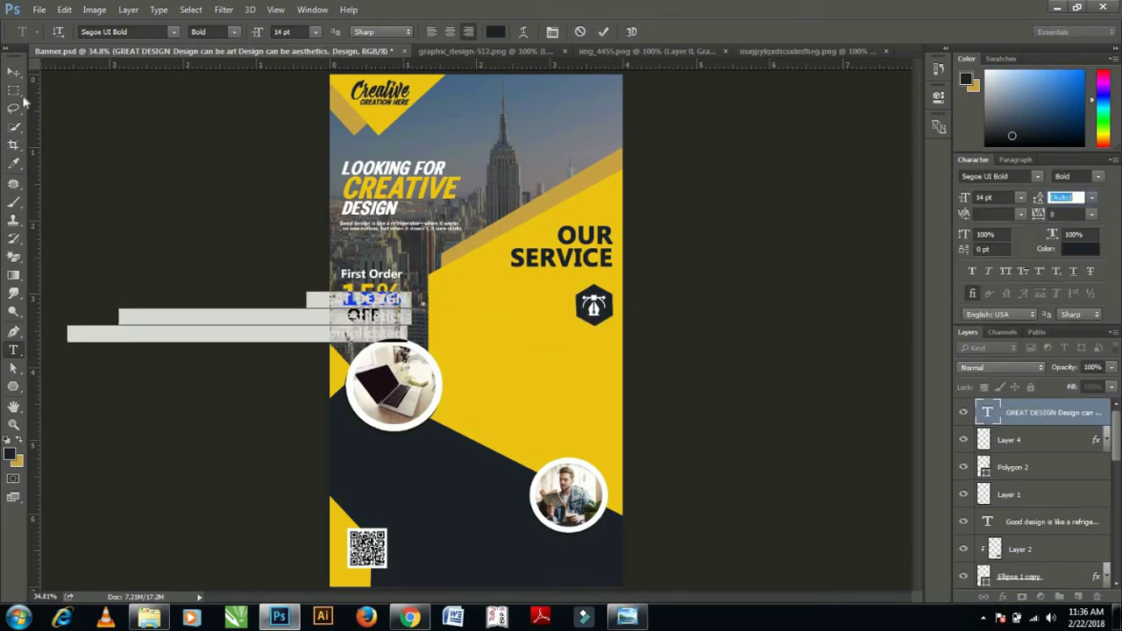
# - Scale the text block proportionally to 66% and place it on the yellow area
pyautogui.click(14, 71)
pyautogui.moveTo(324, 347)
pyautogui.mouseDown()
pyautogui.moveTo(509, 321)
pyautogui.moveTo(484, 323)
pyautogui.mouseUp()
pyautogui.hotkey('ctrl', 't')
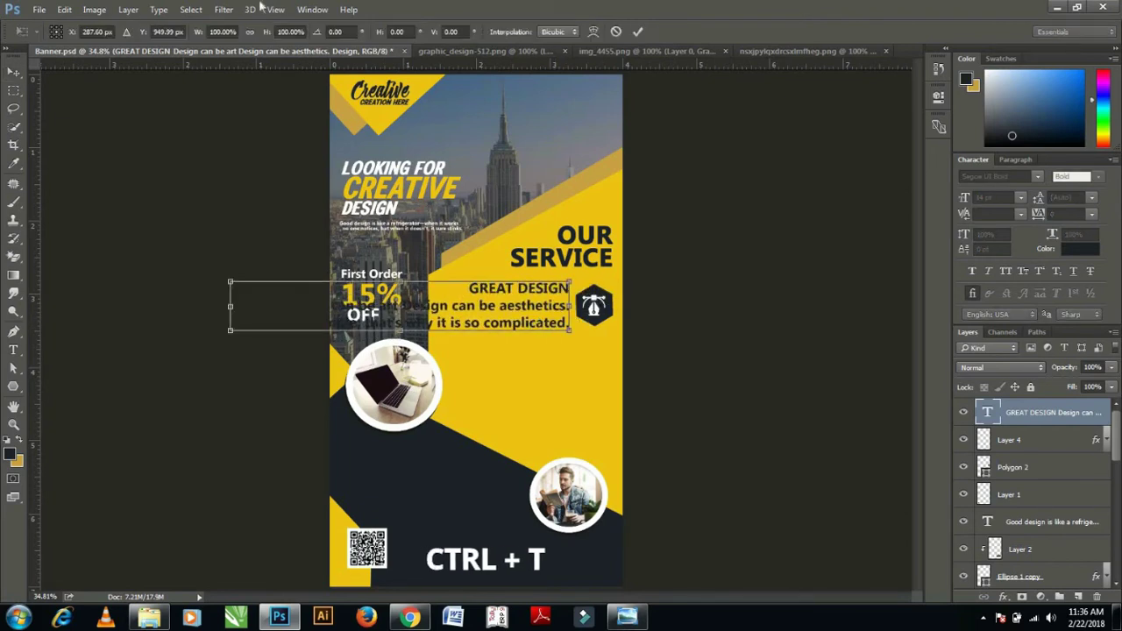
pyautogui.click(250, 32)
pyautogui.moveTo(200, 31); pyautogui.dragTo(170, 31)
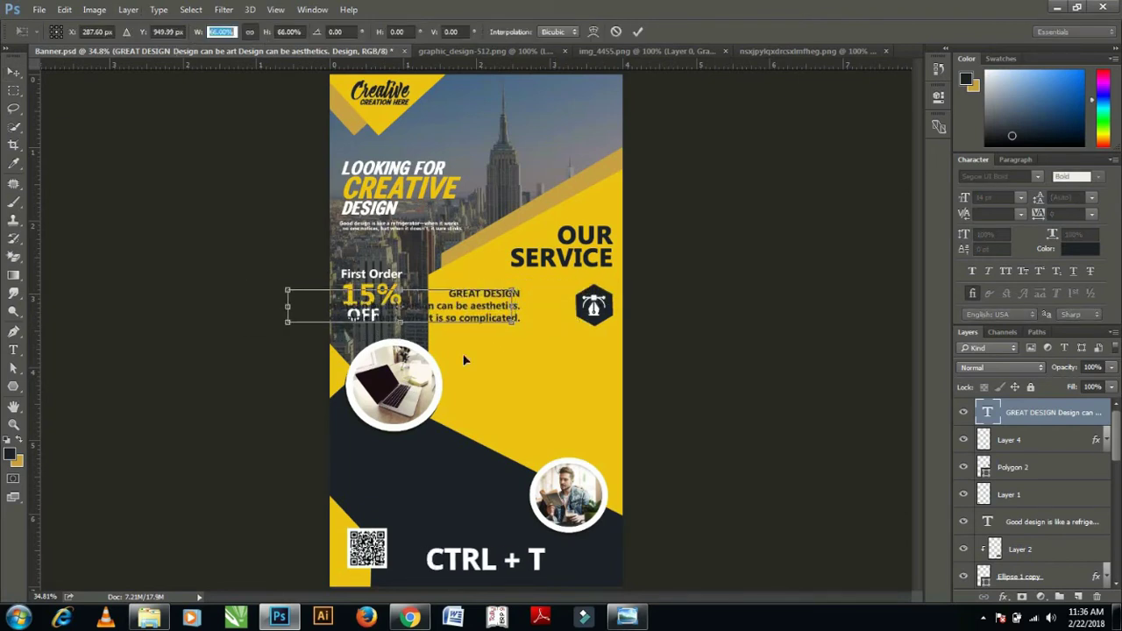
pyautogui.press('Return')
pyautogui.moveTo(484, 320); pyautogui.dragTo(552, 350)
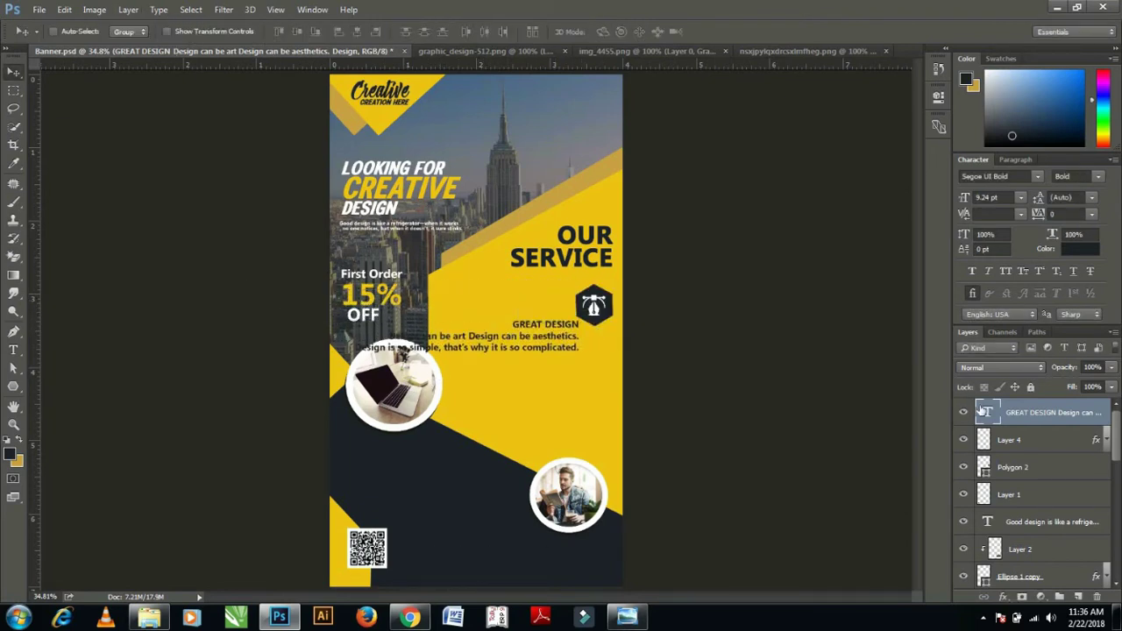
# - Set the two description lines to 5 pt
pyautogui.doubleClick(983, 411)
pyautogui.click(391, 337)
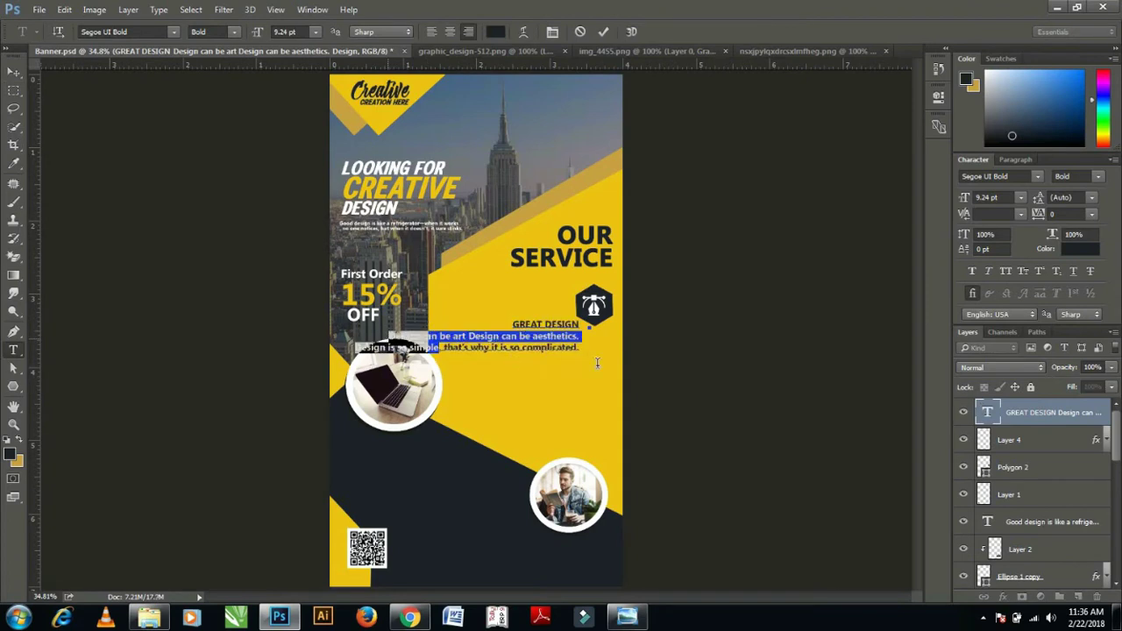
pyautogui.hotkey('ctrl', 'shift', 'End')
pyautogui.click(1021, 198)
pyautogui.click(1017, 237)
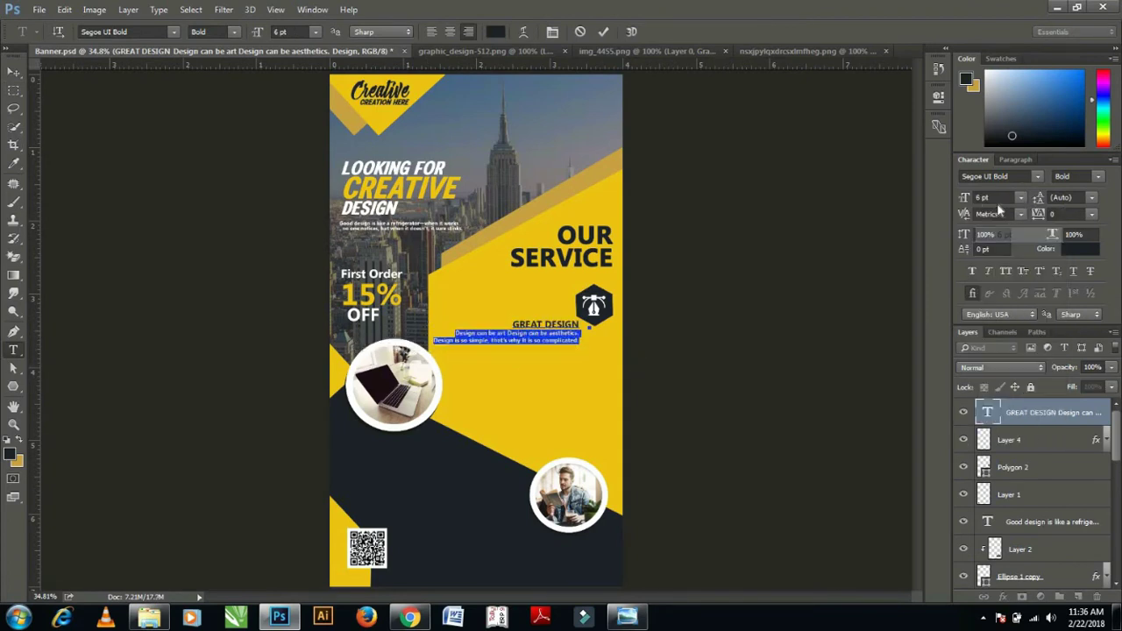
pyautogui.write('5')
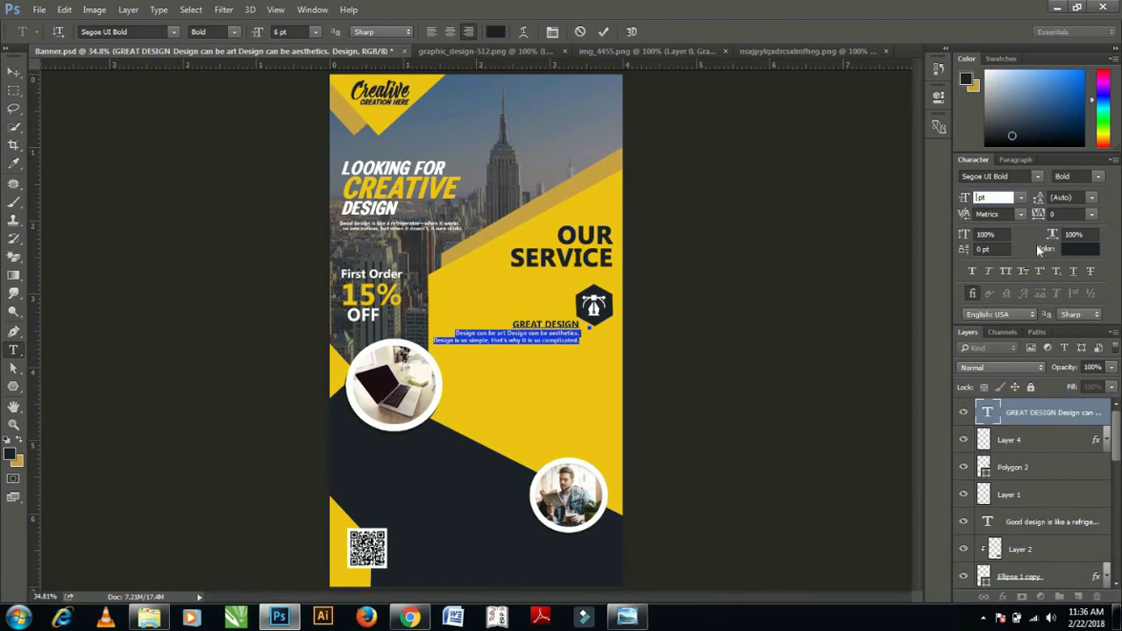
pyautogui.press('Return')
# - Make the GREAT DESIGN heading 14 pt and position the block beside the hexagon icon
pyautogui.moveTo(511, 324); pyautogui.dragTo(606, 324)
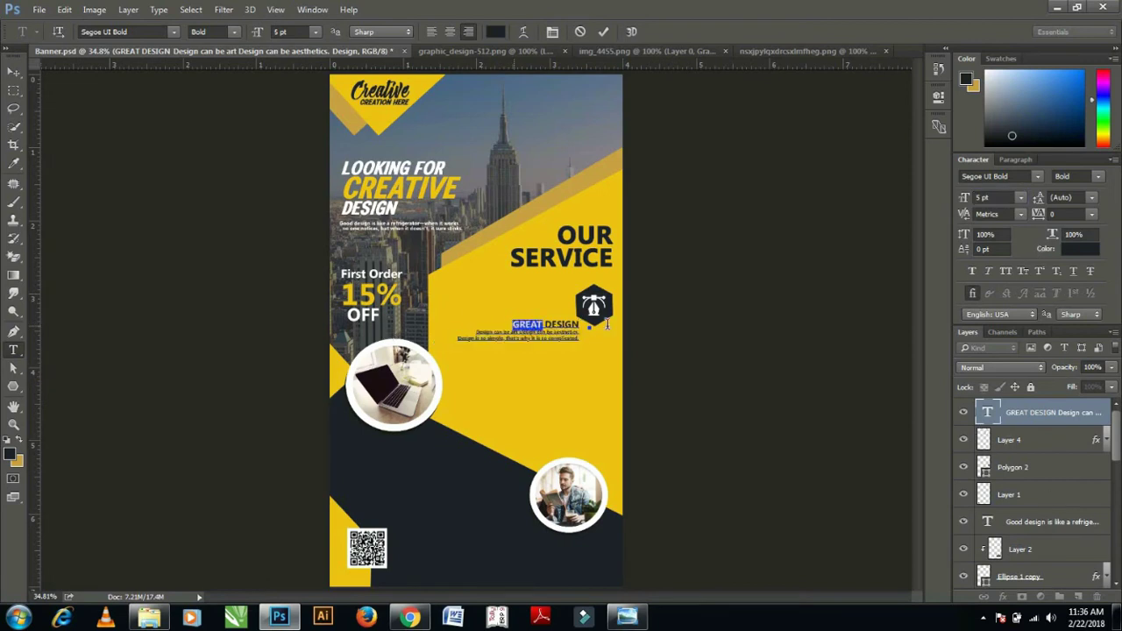
pyautogui.click(1021, 198)
pyautogui.write('14')
pyautogui.press('Return')
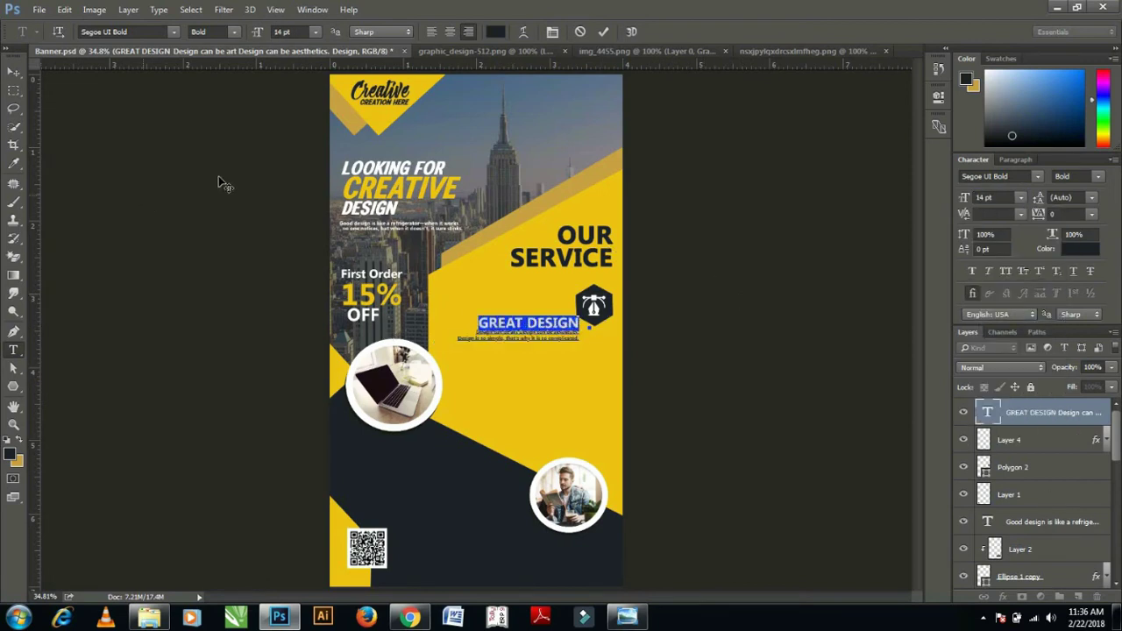
pyautogui.click(13, 72)
pyautogui.moveTo(693, 411); pyautogui.dragTo(685, 389)
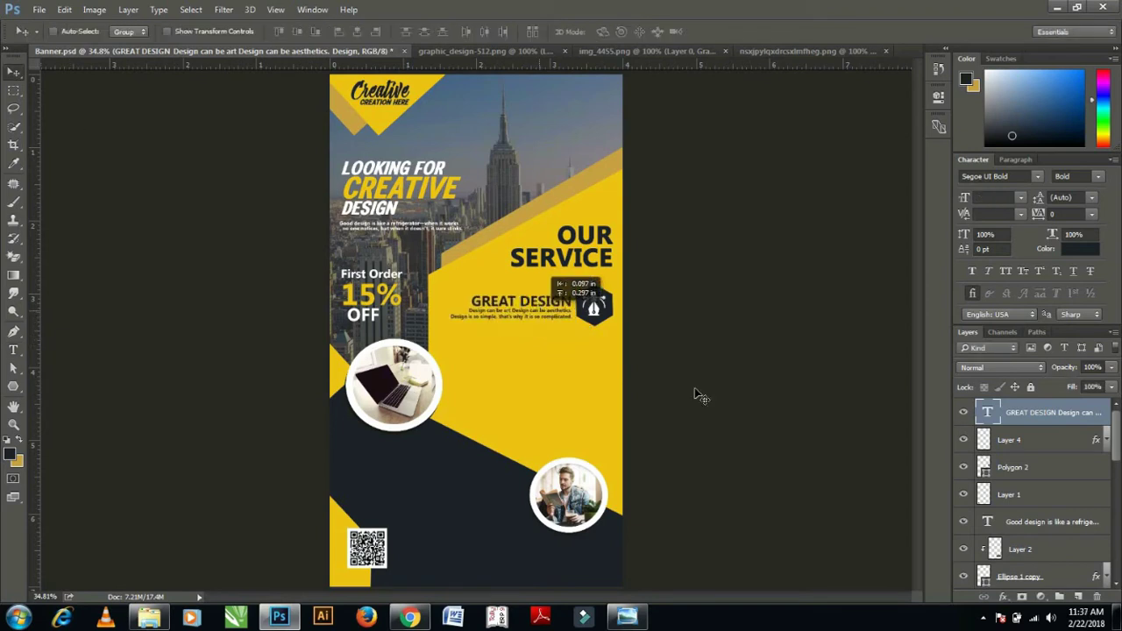
pyautogui.press('Right')
pyautogui.press('Right')
pyautogui.press('Right')
pyautogui.press('Right')
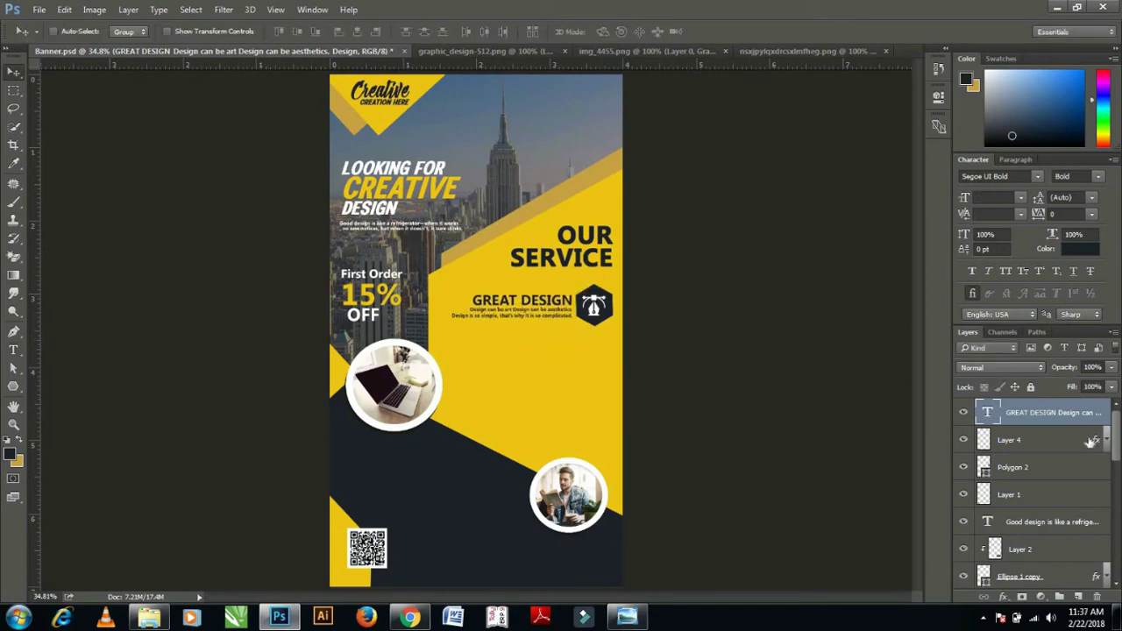
# - Group the heading, Layer 4 and Polygon 2 as 'Great Design'
pyautogui.keyDown('shift'); pyautogui.click(1028, 466); pyautogui.keyUp('shift')
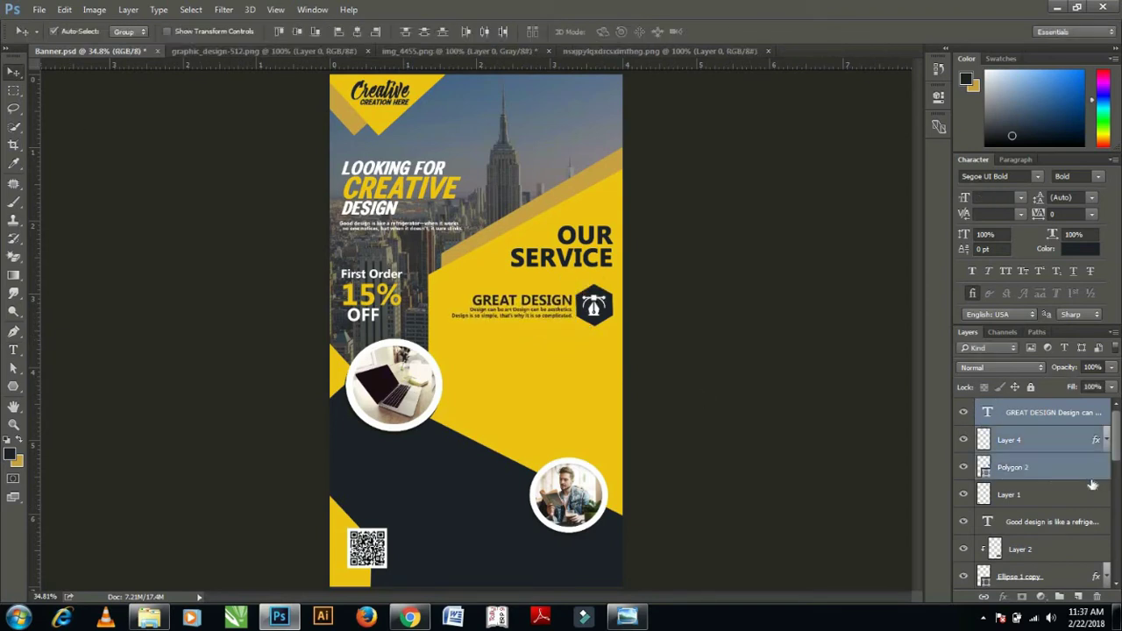
pyautogui.hotkey('ctrl', 'g')
pyautogui.doubleClick(1018, 409)
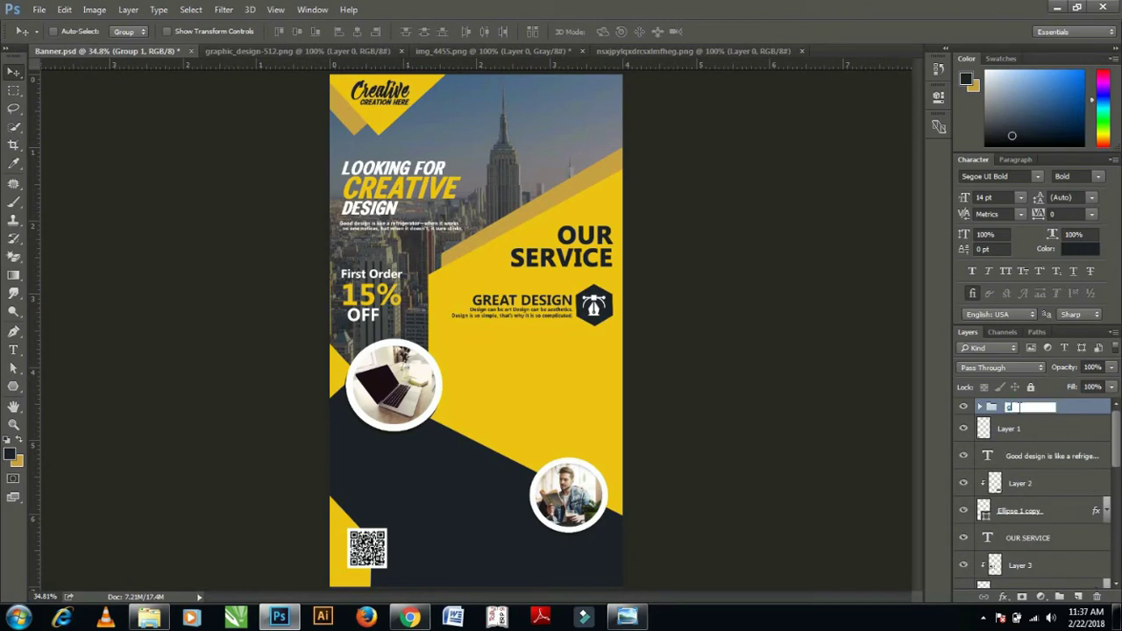
pyautogui.write('Great Design')
pyautogui.press('Return')
# - Duplicate the Great Design group twice, shifting each copy down
pyautogui.hotkey('ctrl', 'j')
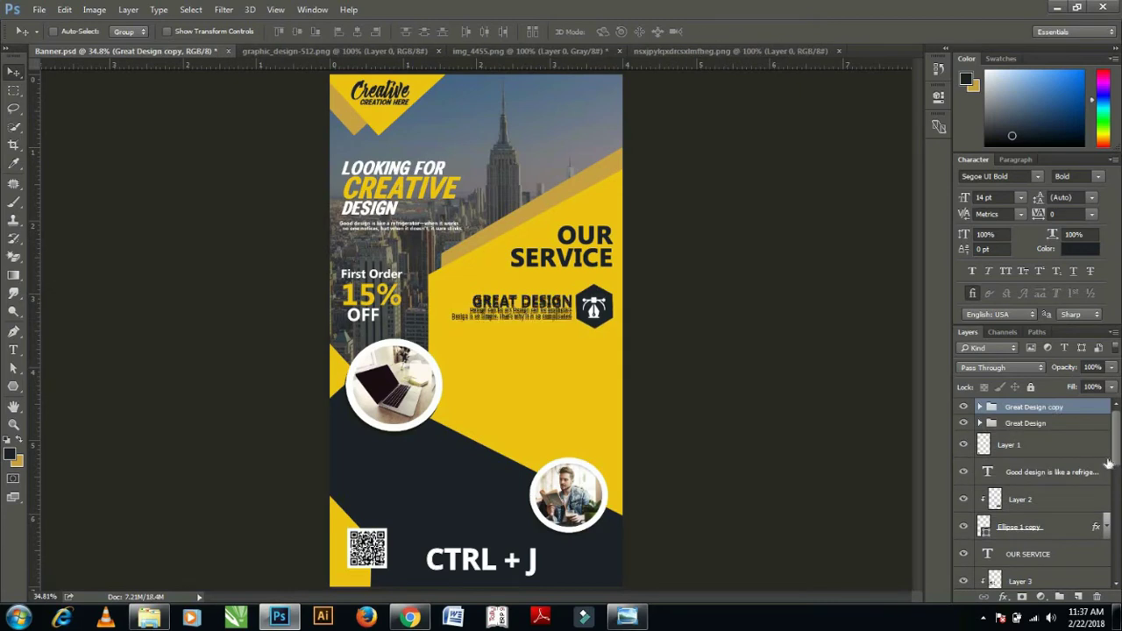
pyautogui.hotkey('shift', 'Down')
pyautogui.hotkey('shift', 'Down')
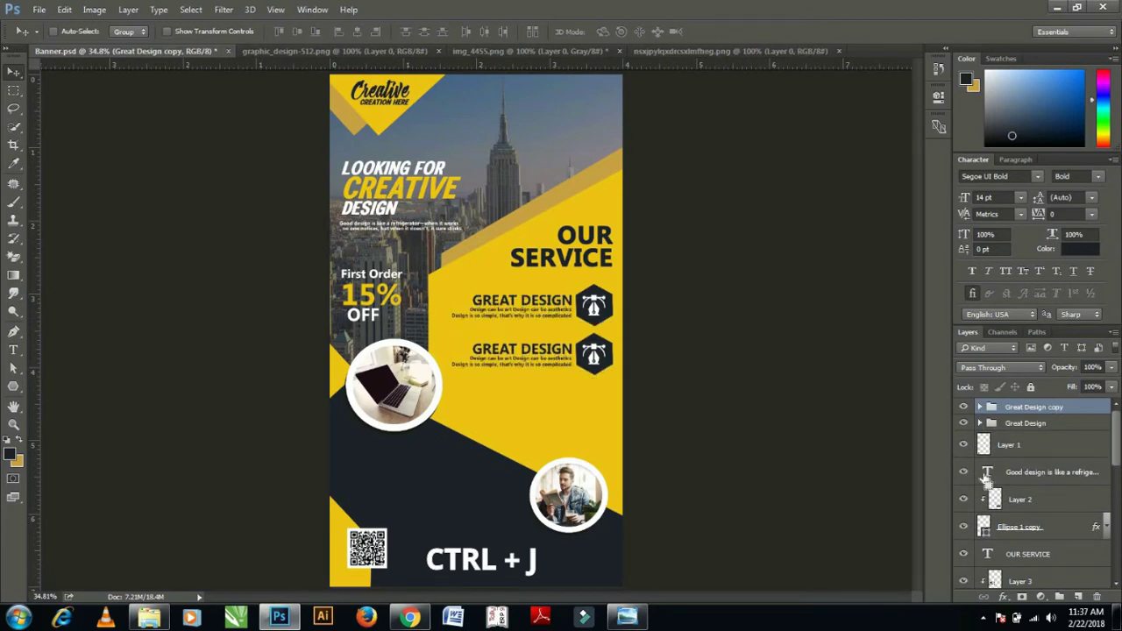
pyautogui.hotkey('ctrl', 'j')
pyautogui.hotkey('shift', 'Down')
pyautogui.hotkey('shift', 'Down')
pyautogui.hotkey('shift', 'Down')
pyautogui.hotkey('shift', 'Down')
pyautogui.hotkey('shift', 'Down')
pyautogui.hotkey('shift', 'Down')
pyautogui.hotkey('shift', 'Down')
pyautogui.hotkey('shift', 'Down')
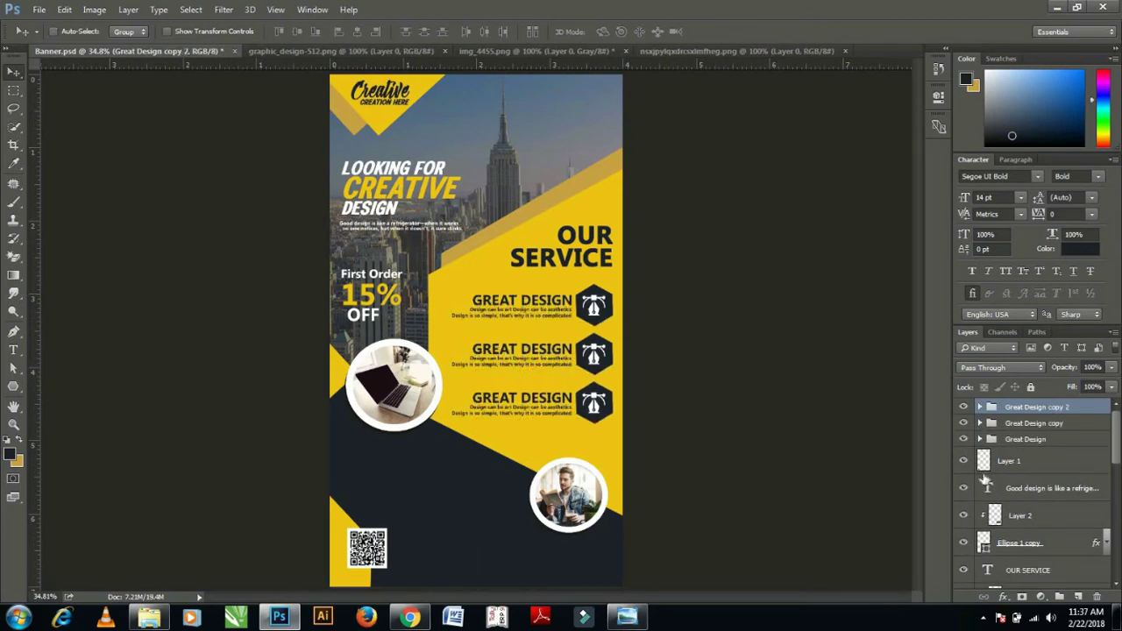
# - Delete the copied icon layer from the third block's hexagon
pyautogui.click(980, 407)
pyautogui.click(1021, 457)
pyautogui.press('Delete')
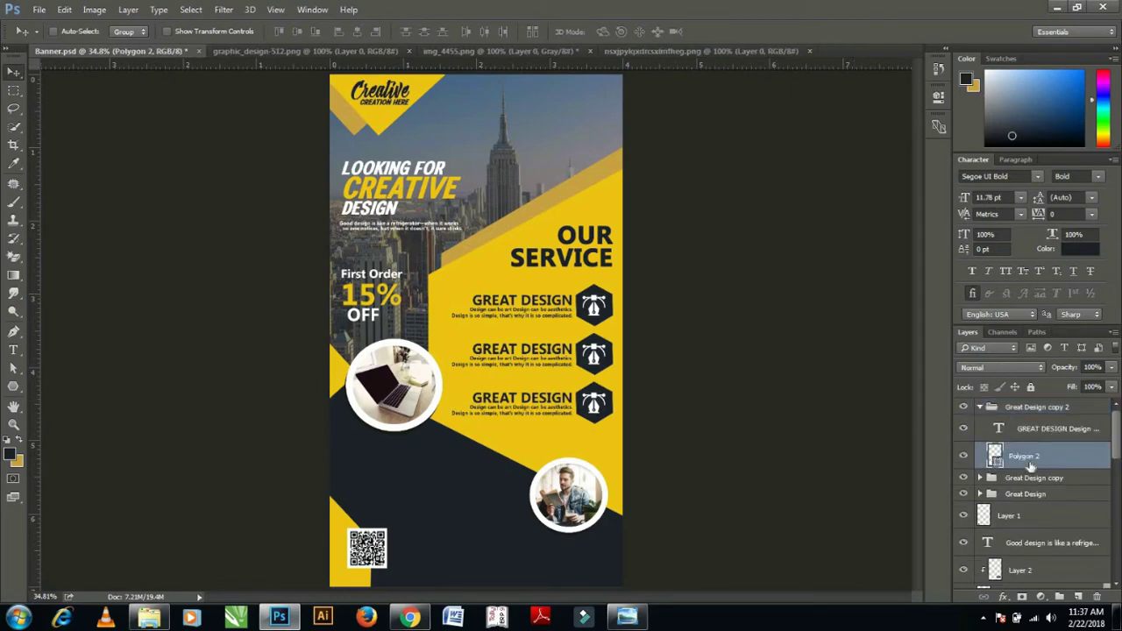
# - Paste the monitor-and-brush icon from its image into the banner
pyautogui.click(675, 51)
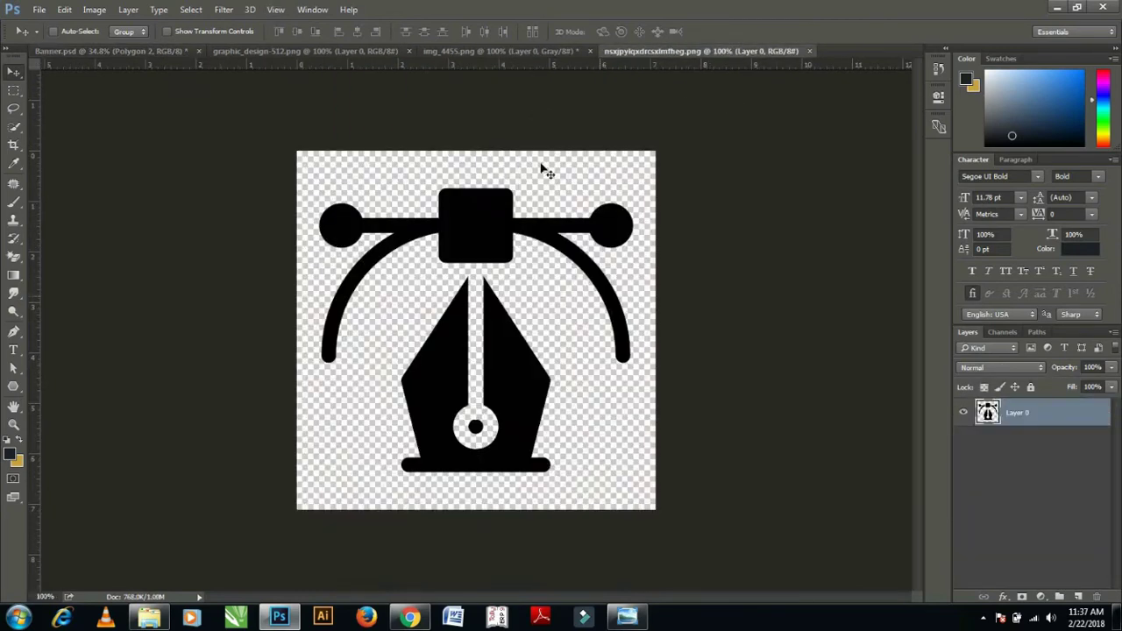
pyautogui.click(809, 51)
pyautogui.click(499, 51)
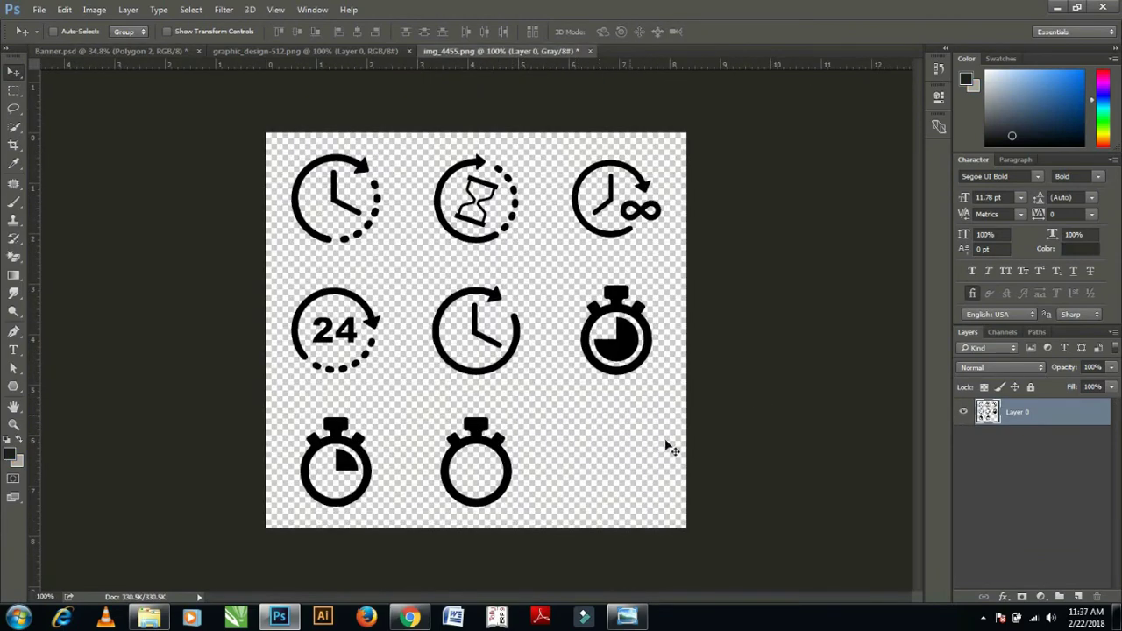
pyautogui.click(370, 53)
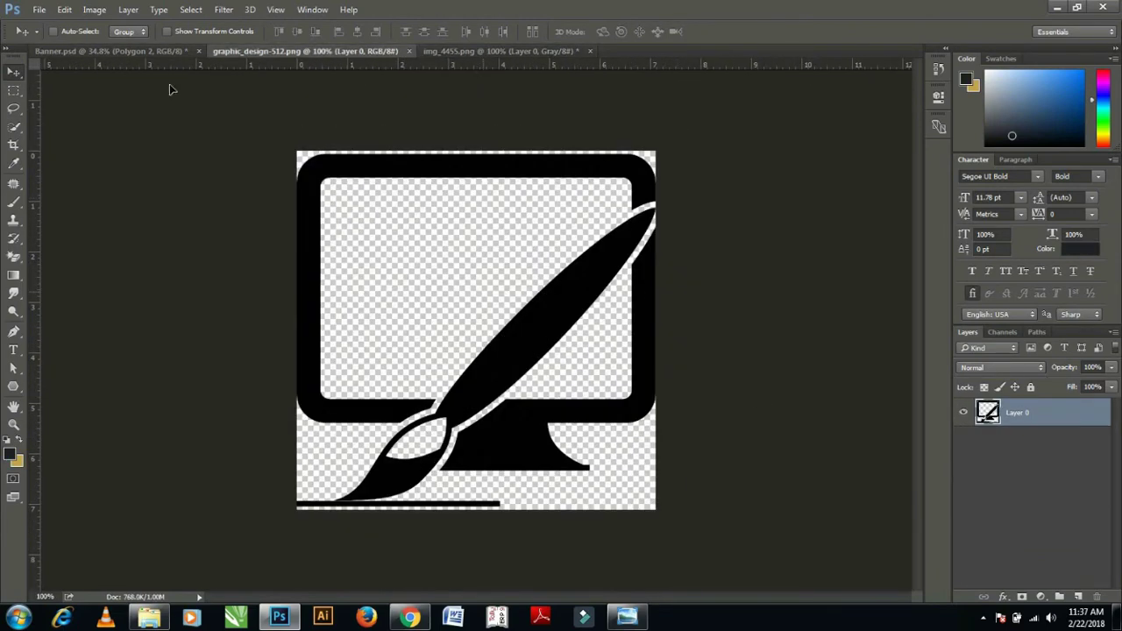
pyautogui.click(140, 50)
pyautogui.hotkey('ctrl', 'v')
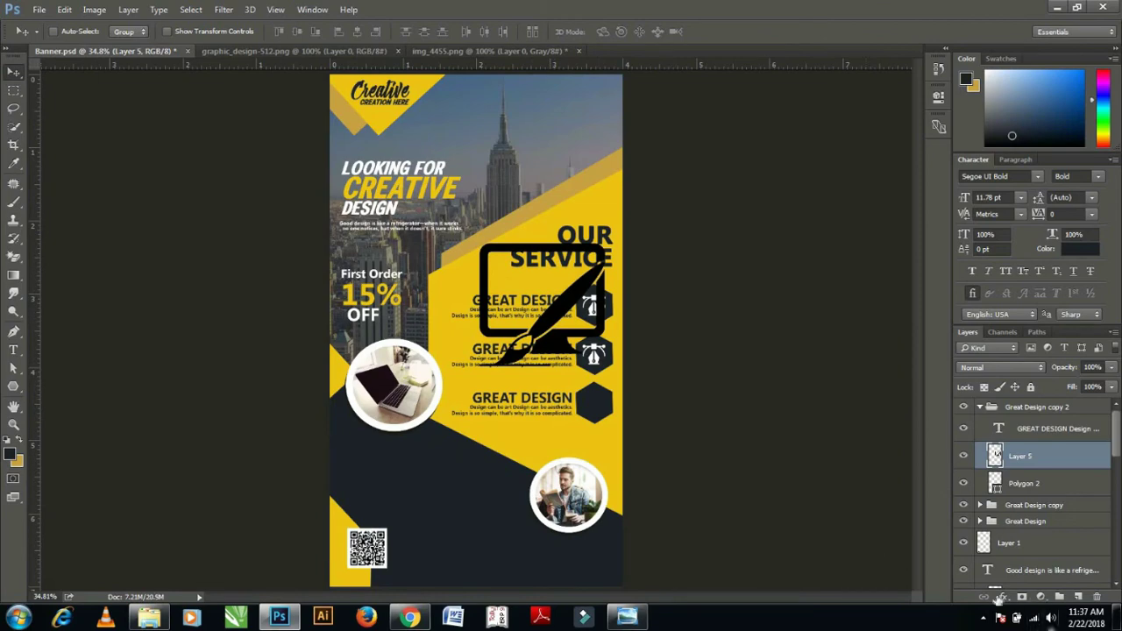
# - Give the monitor icon a white Color Overlay, shrink it and move it into a hexagon
pyautogui.click(1002, 597)
pyautogui.click(1017, 526)
pyautogui.hotkey('ctrl', 't')
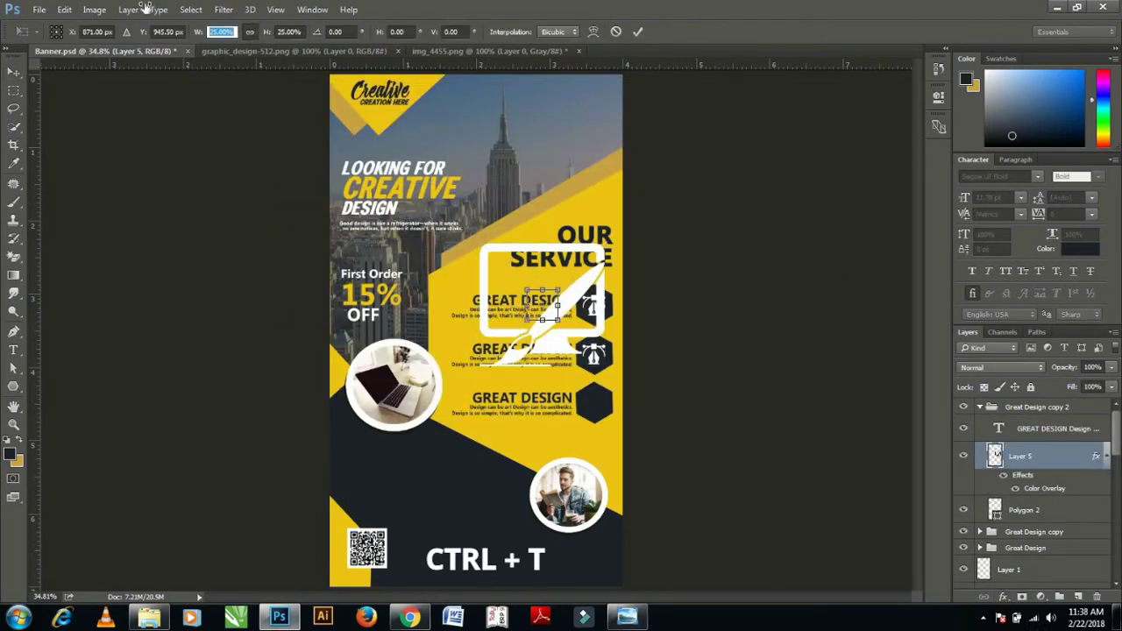
pyautogui.moveTo(197, 33); pyautogui.dragTo(150, 7)
pyautogui.press('Return')
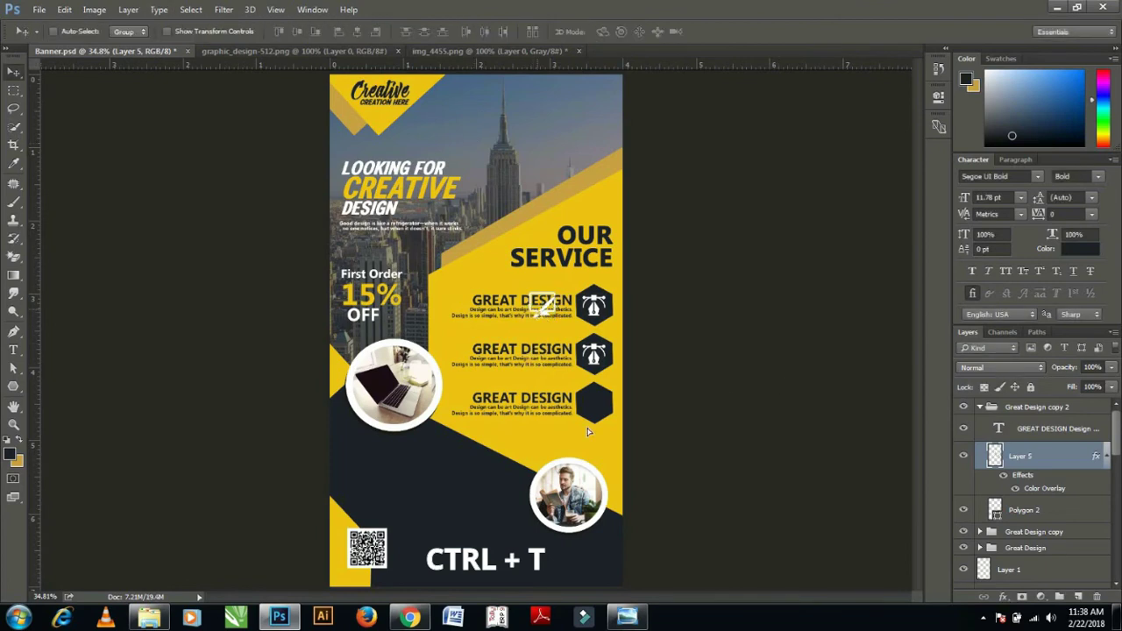
pyautogui.moveTo(543, 305)
pyautogui.mouseDown()
pyautogui.moveTo(595, 402)
pyautogui.moveTo(596, 310)
pyautogui.moveTo(594, 352)
pyautogui.mouseUp()
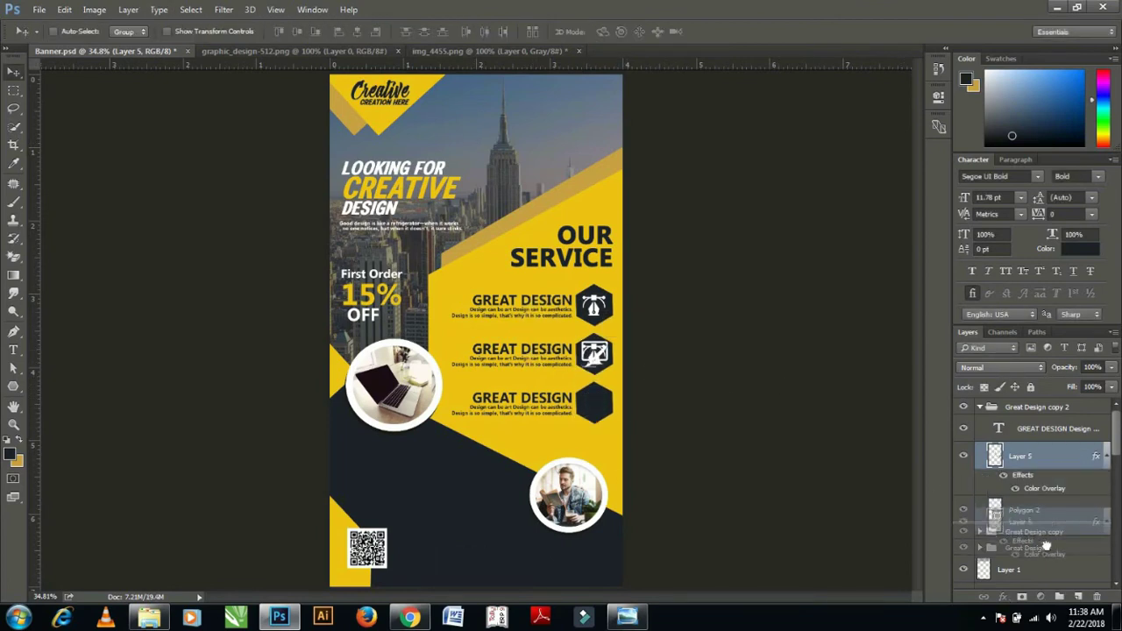
# - Put the icon in the second block's group, scale that hexagon to 93%, and select the third hexagon
pyautogui.moveTo(1061, 485); pyautogui.dragTo(1034, 531)
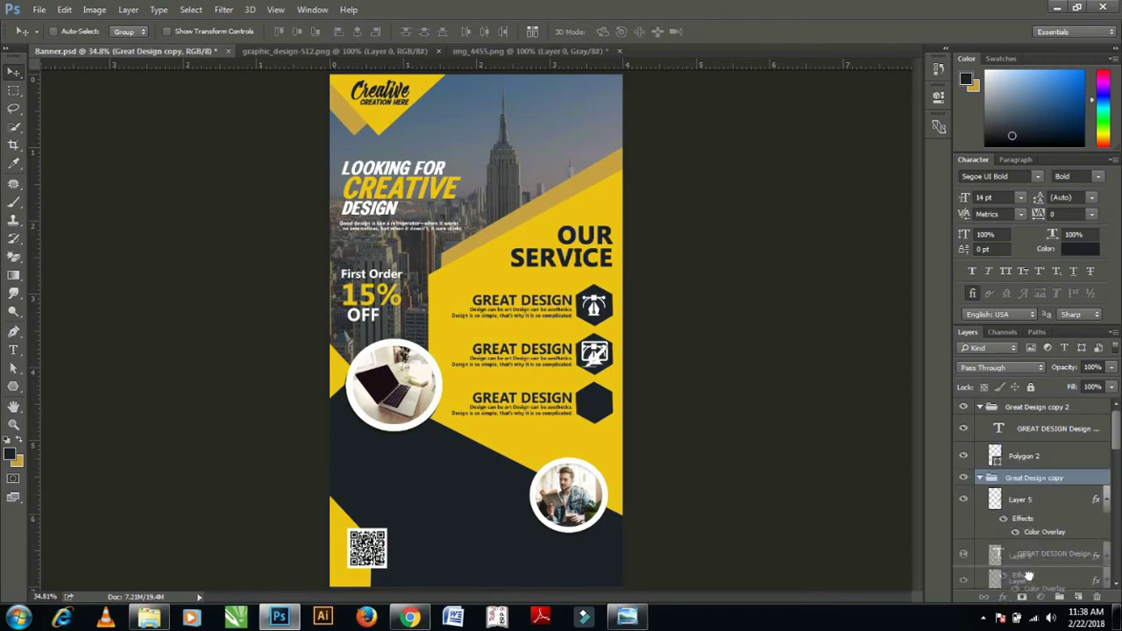
pyautogui.click(1030, 488)
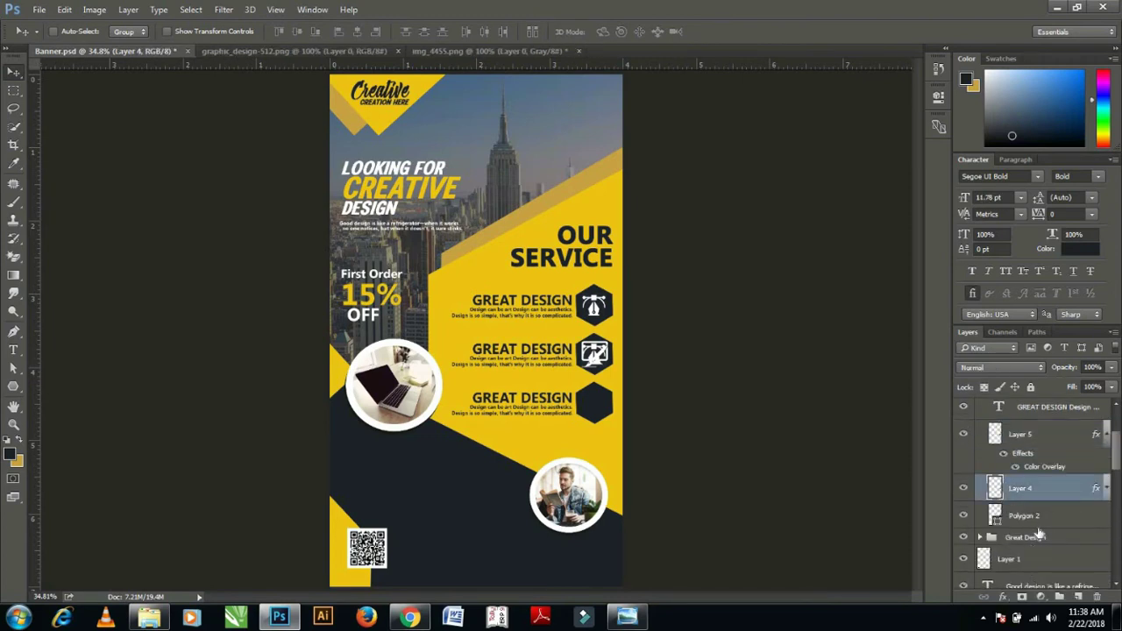
pyautogui.click(1029, 519)
pyautogui.hotkey('ctrl', 't')
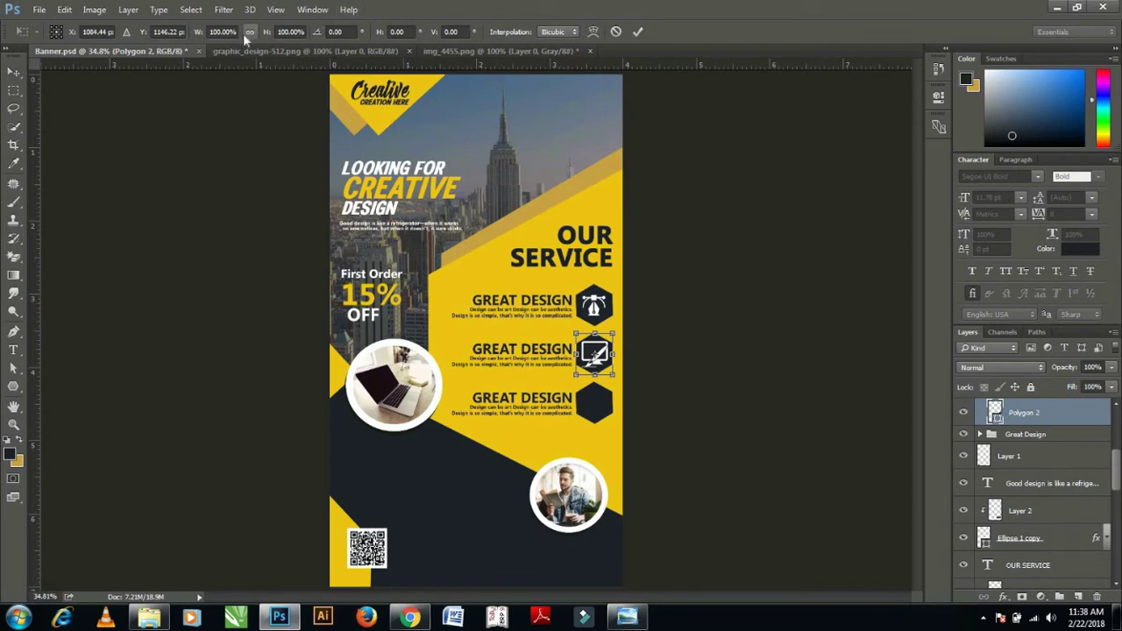
pyautogui.moveTo(200, 32); pyautogui.dragTo(194, 31)
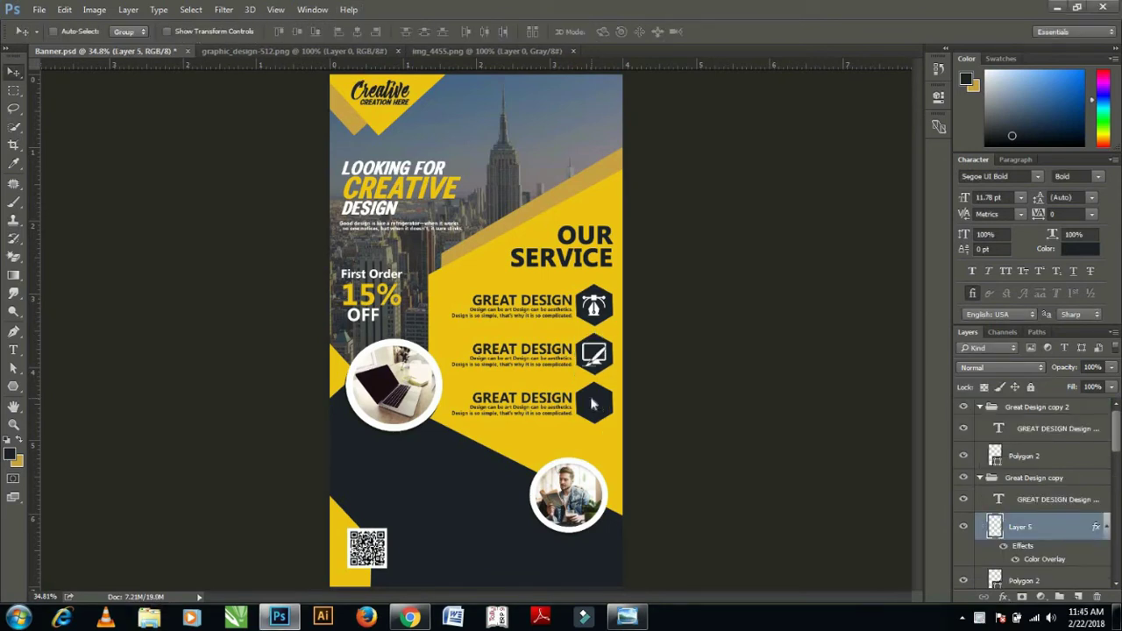
pyautogui.rightClick(590, 400)
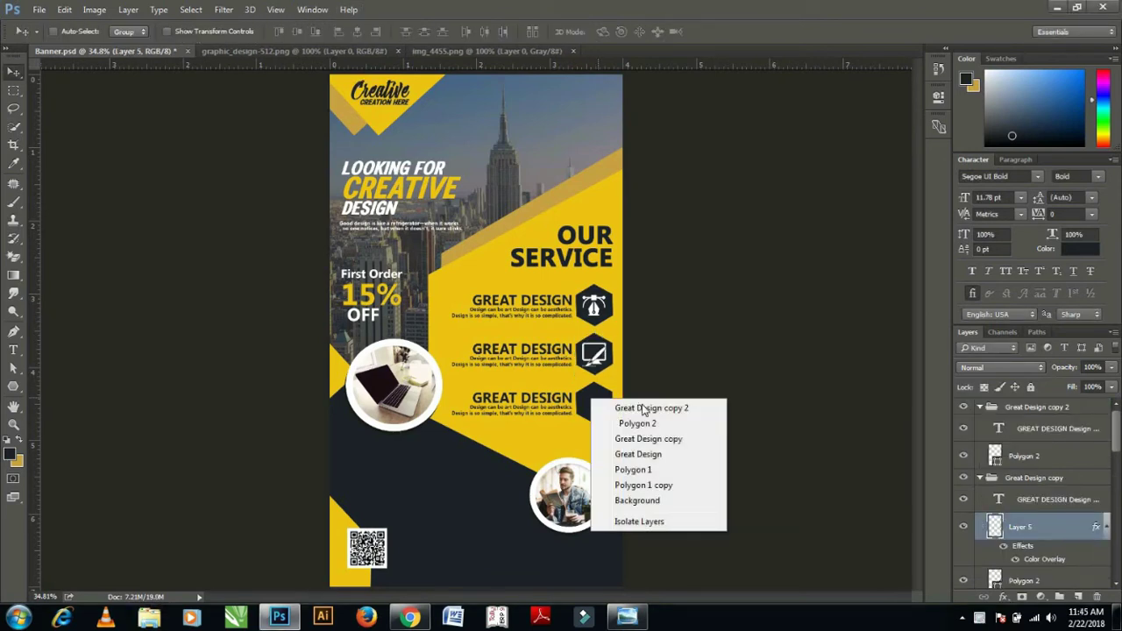
pyautogui.click(664, 409)
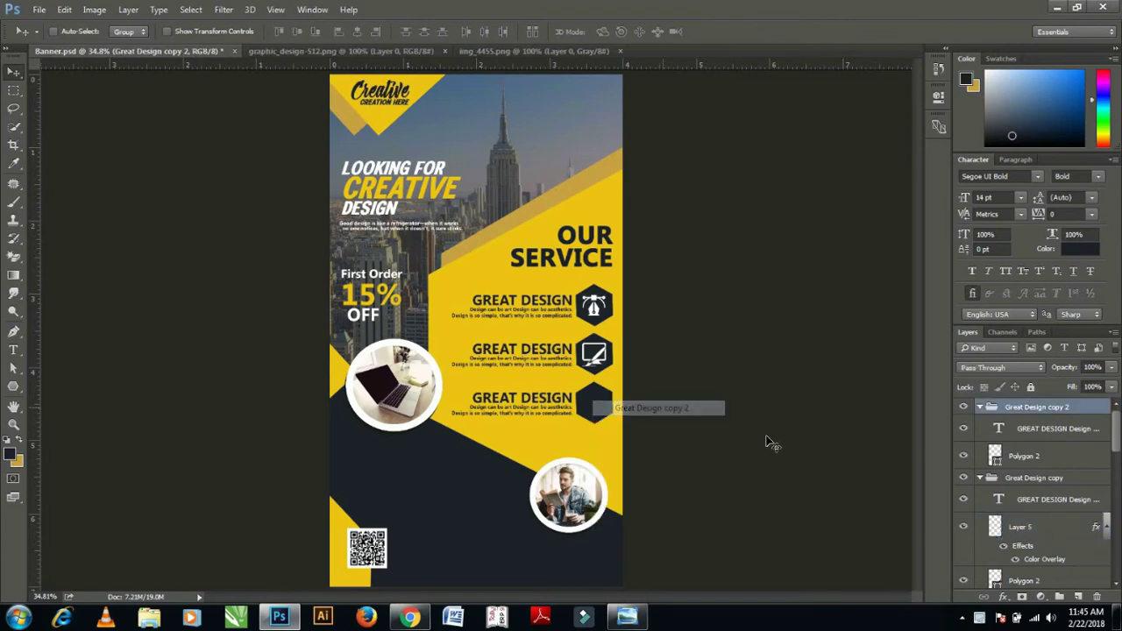
pyautogui.click(1019, 458)
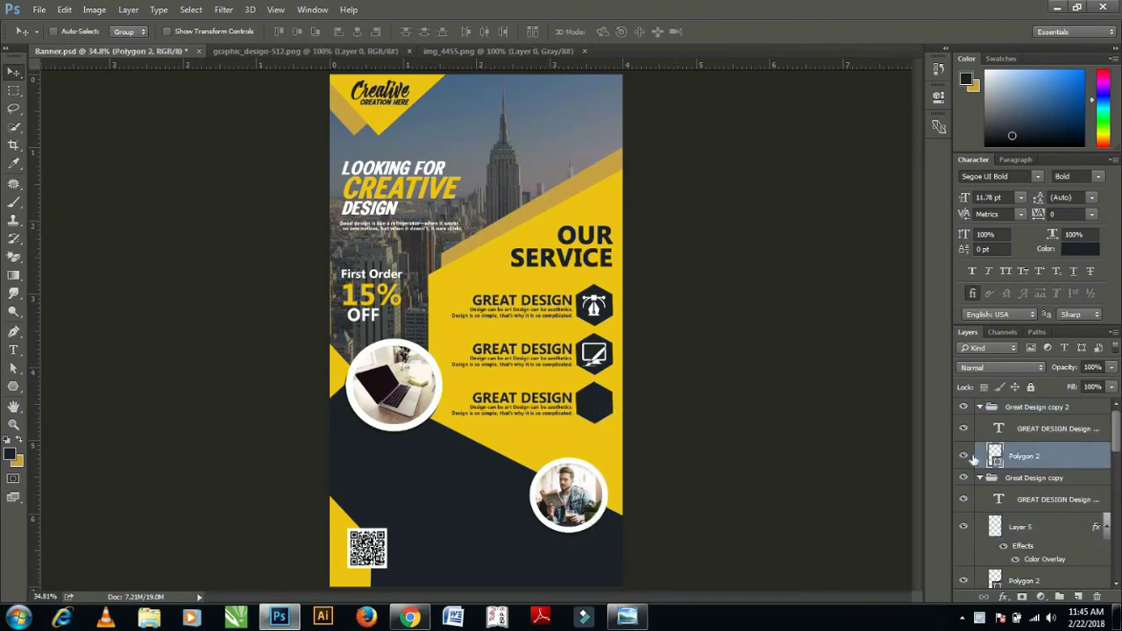
# - Cut the hourglass icon from the clock icons image and paste it onto the banner
pyautogui.click(484, 52)
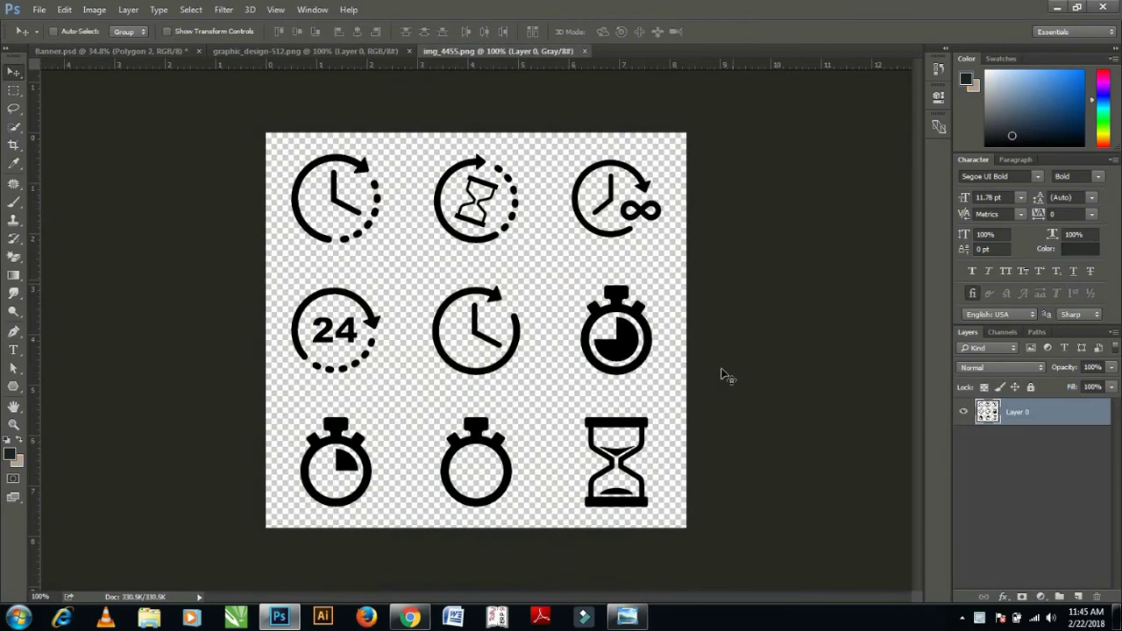
pyautogui.click(13, 89)
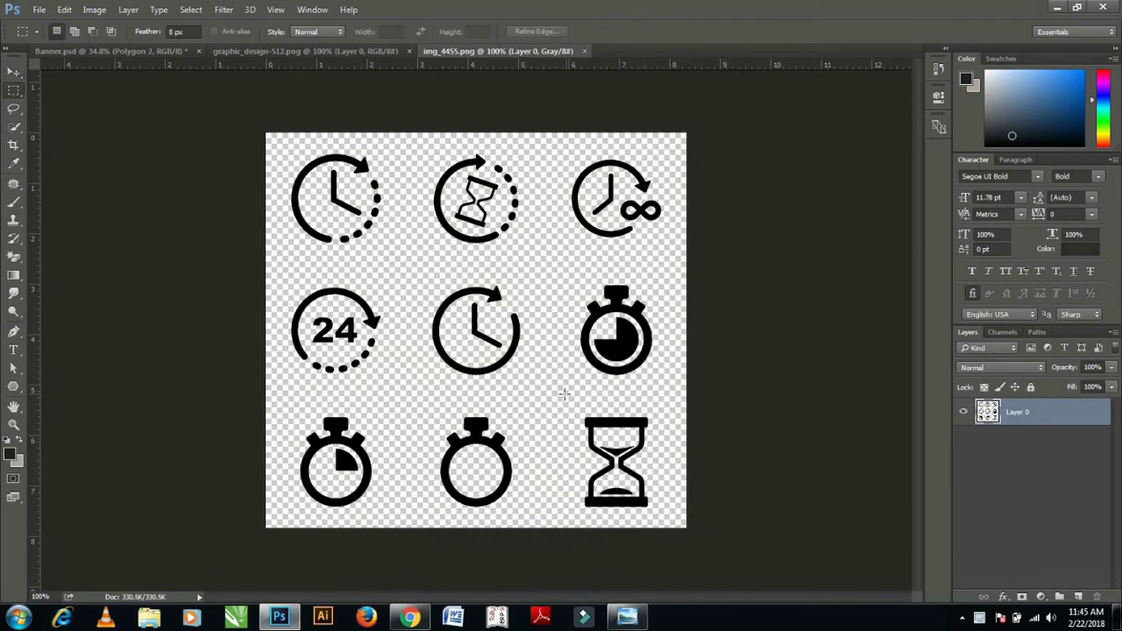
pyautogui.moveTo(566, 394); pyautogui.dragTo(679, 484)
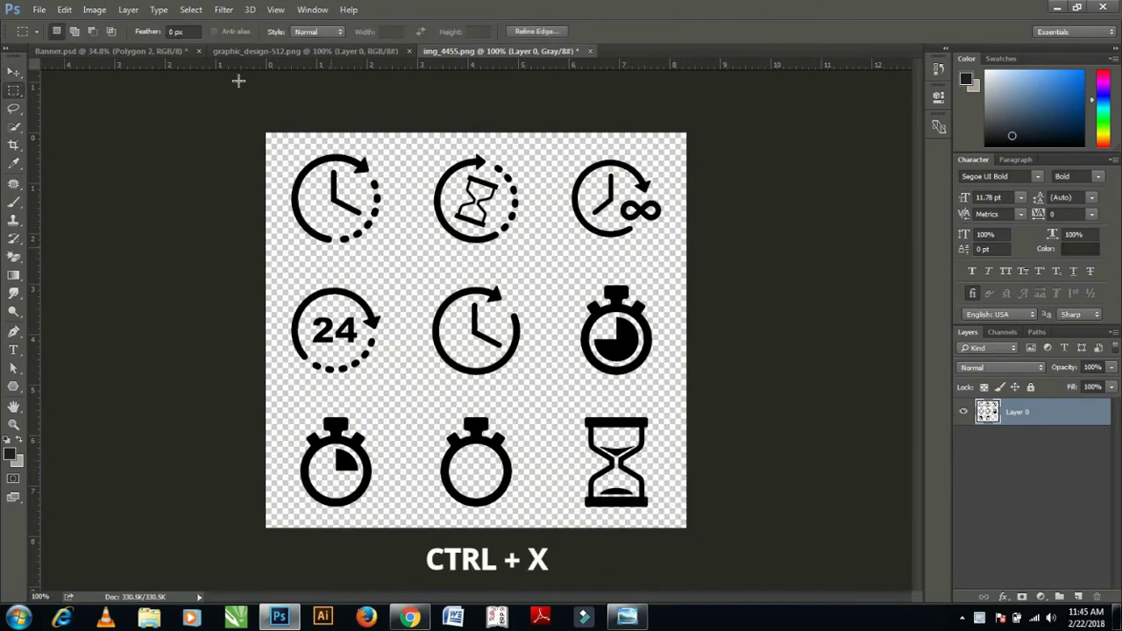
pyautogui.hotkey('ctrl', 'x')
pyautogui.click(106, 51)
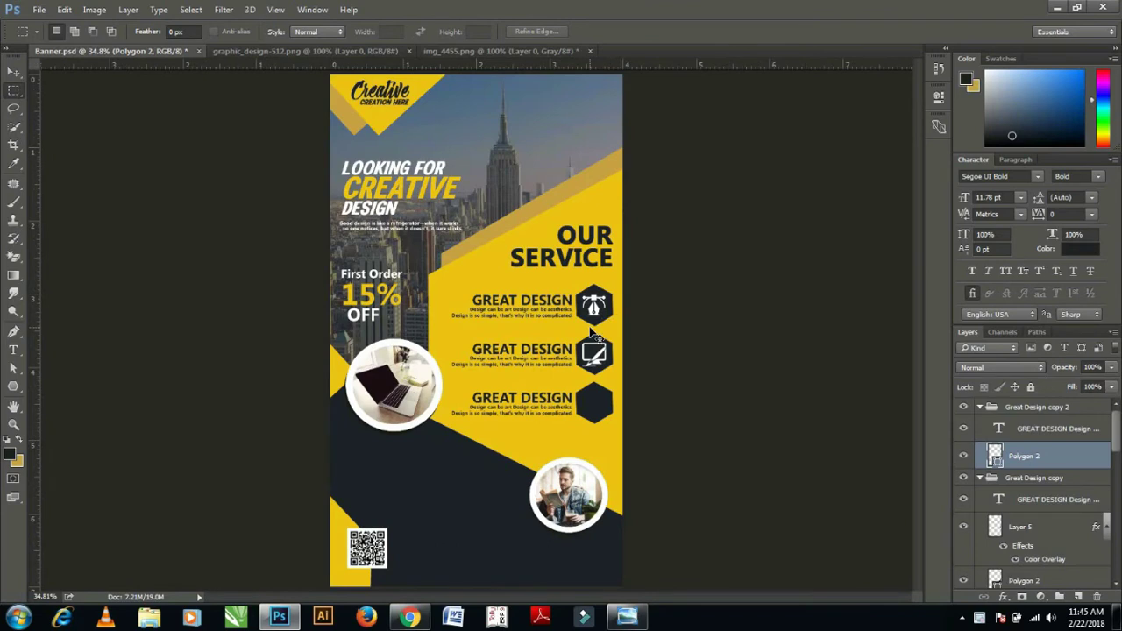
pyautogui.hotkey('ctrl', 'v')
# - Give the hourglass a white Color Overlay and scale it to 76% inside the third hexagon
pyautogui.click(14, 71)
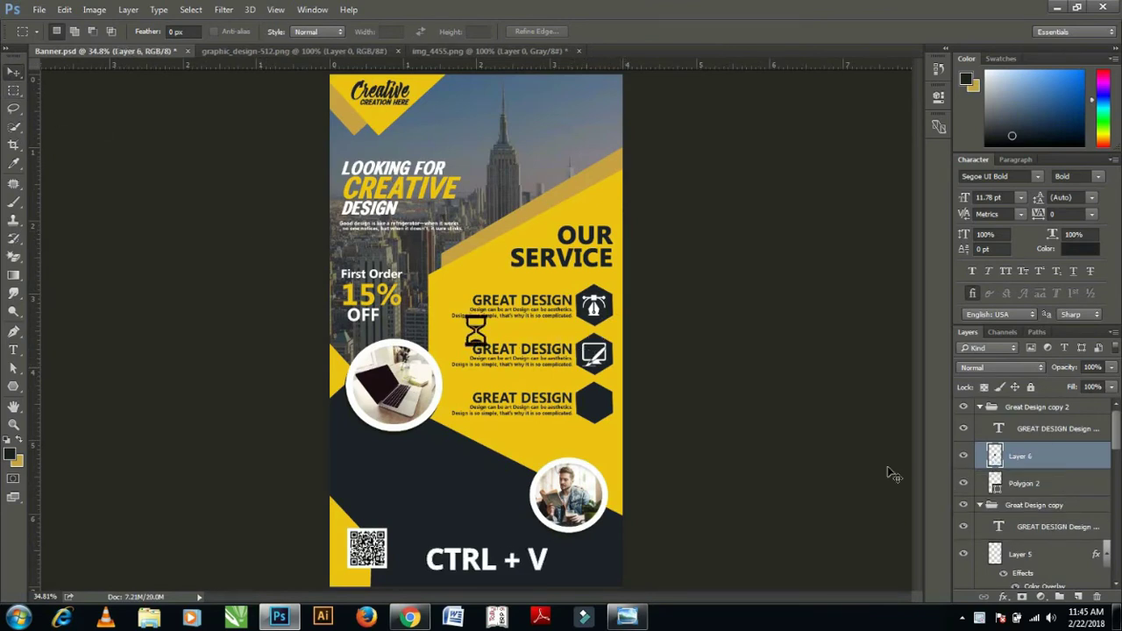
pyautogui.click(1003, 596)
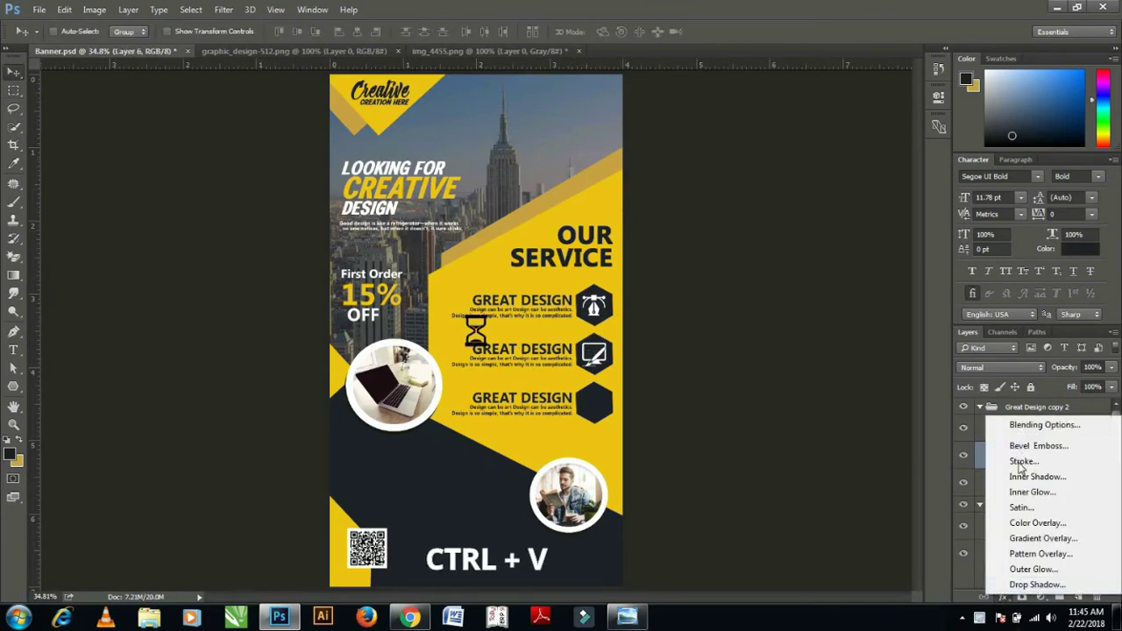
pyautogui.click(1036, 522)
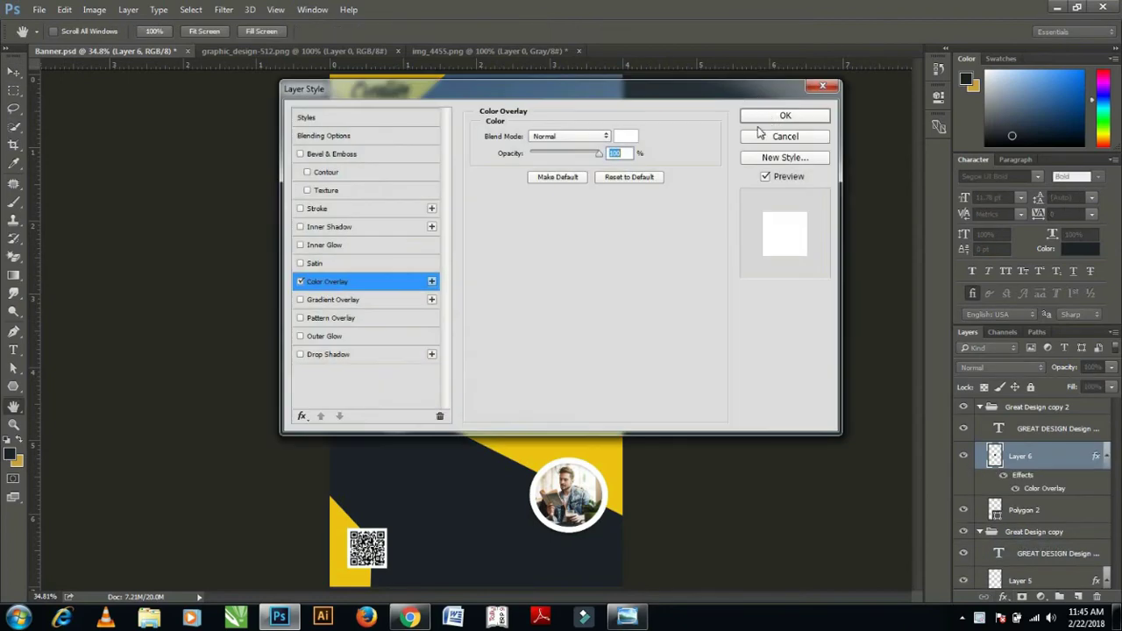
pyautogui.click(763, 117)
pyautogui.moveTo(479, 337); pyautogui.dragTo(583, 394)
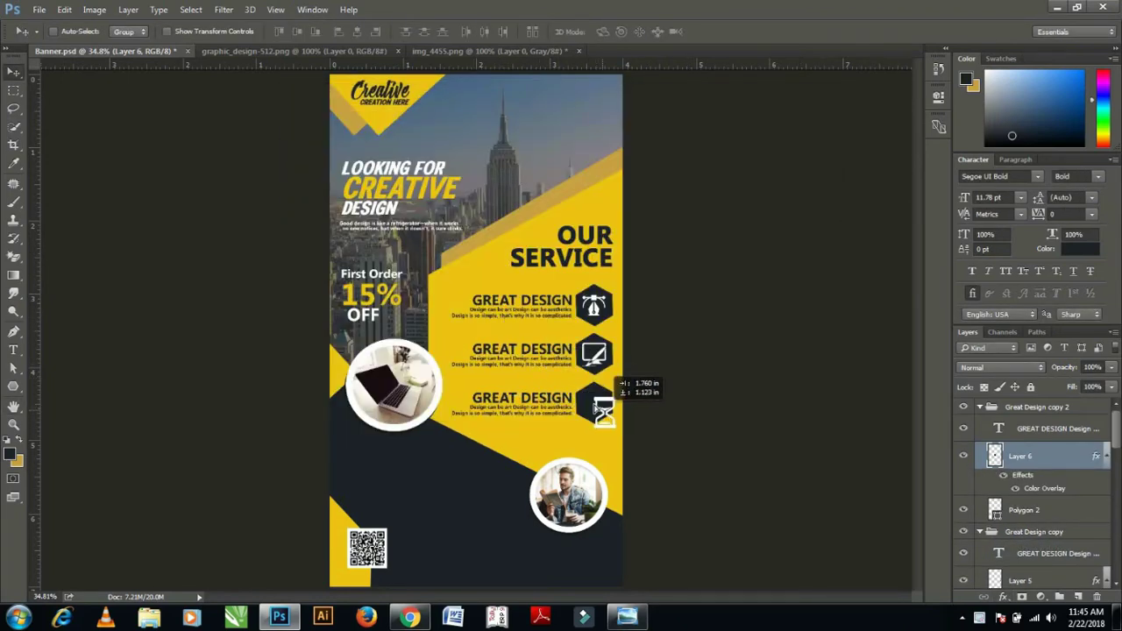
pyautogui.hotkey('ctrl', 't')
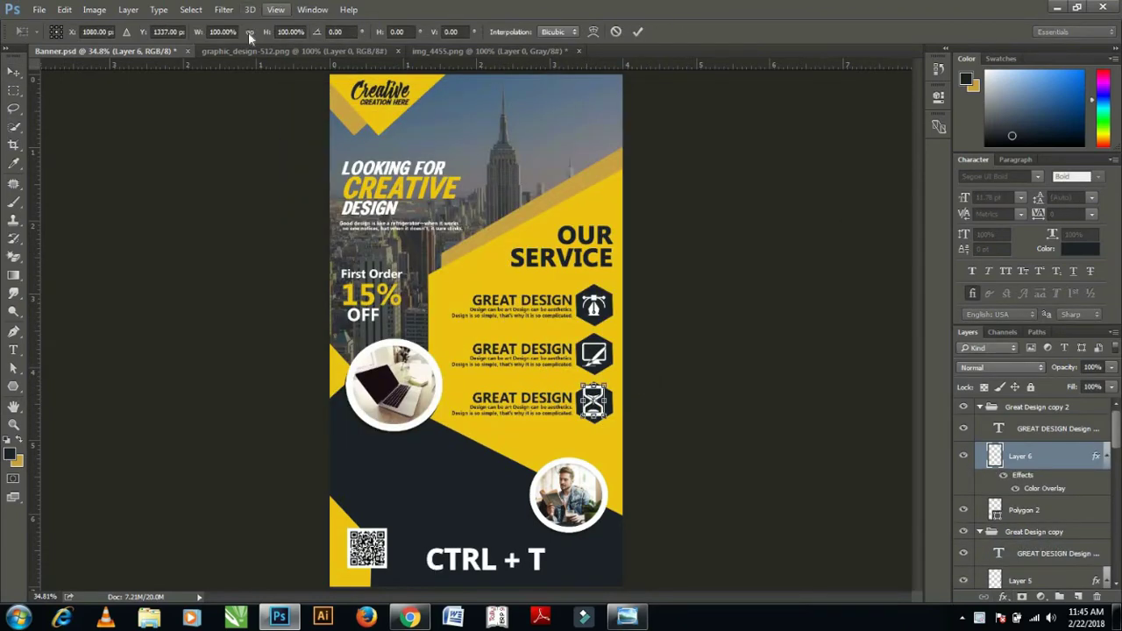
pyautogui.moveTo(200, 34); pyautogui.dragTo(172, 27)
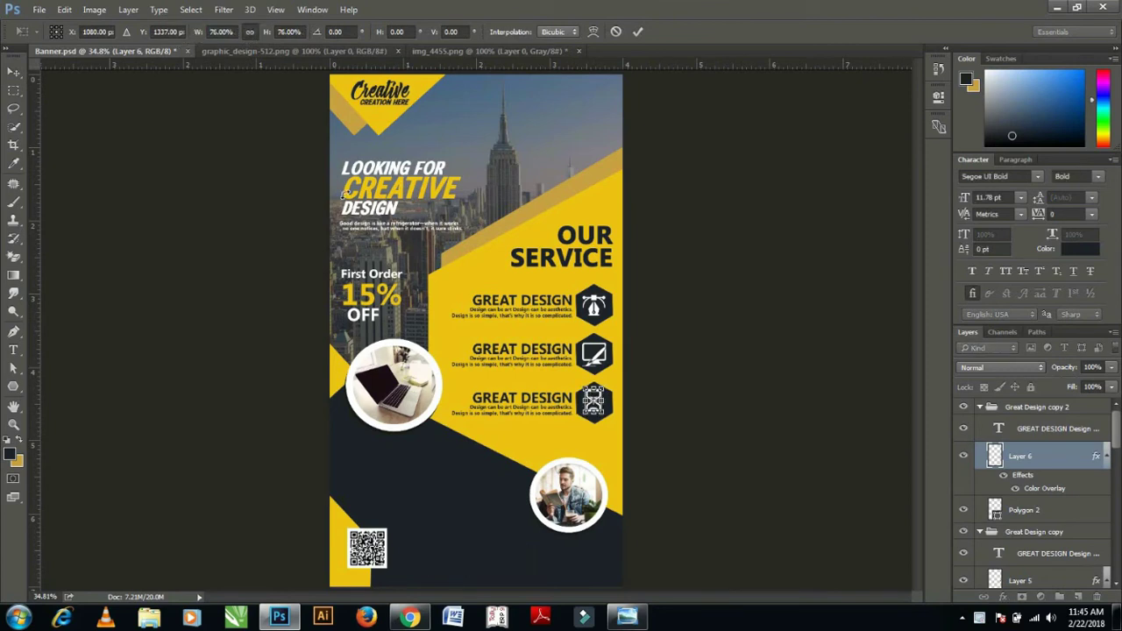
pyautogui.press('Return')
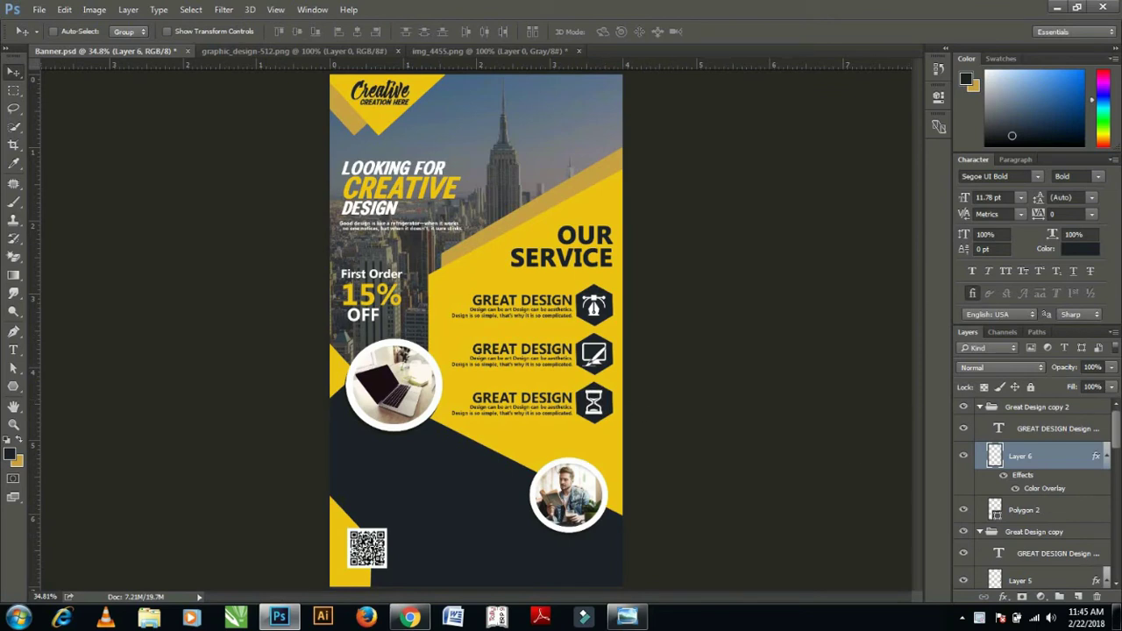
# - Change the second heading to GREAT LOOK'S
pyautogui.click(979, 407)
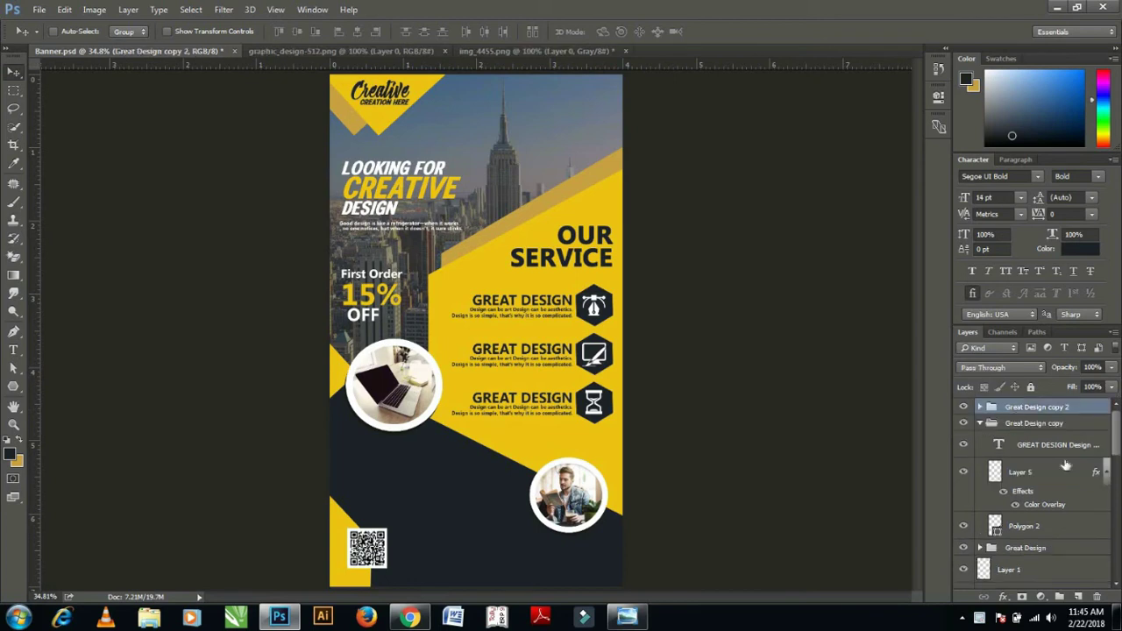
pyautogui.click(979, 423)
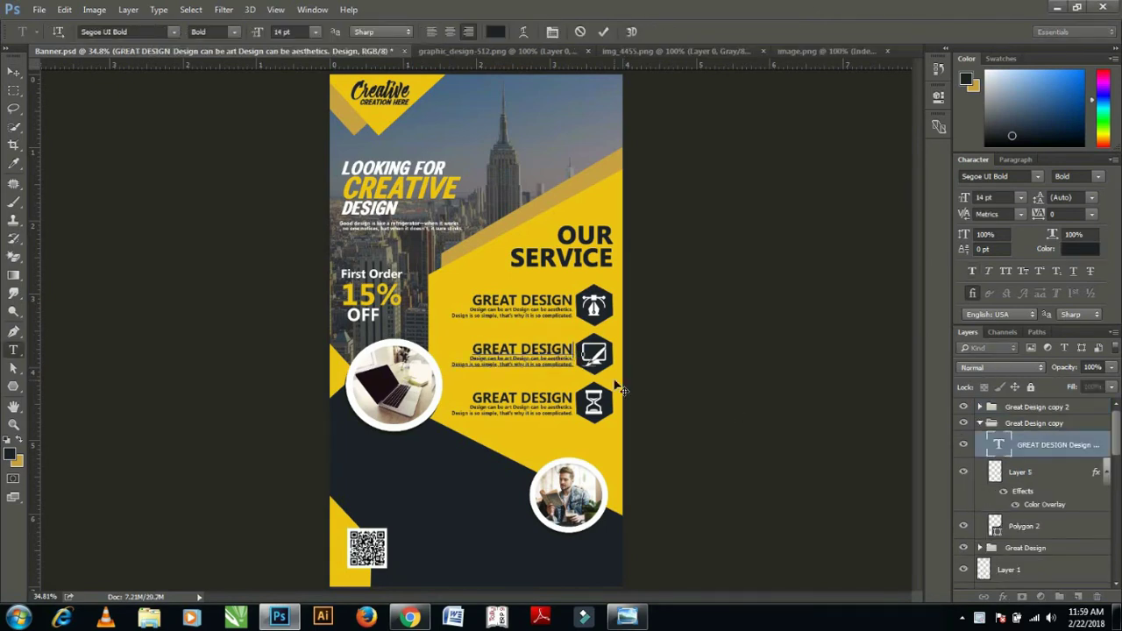
pyautogui.press('BackSpace')
pyautogui.press('BackSpace')
pyautogui.press('BackSpace')
pyautogui.press('BackSpace')
pyautogui.press('BackSpace')
pyautogui.press('BackSpace')
pyautogui.write('LOOK')
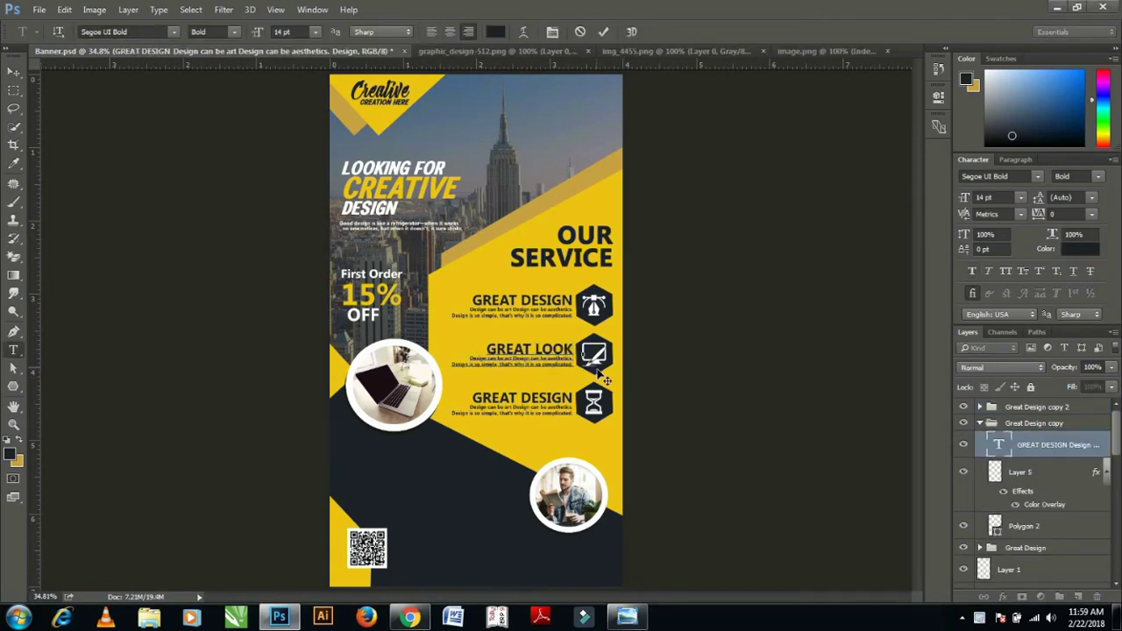
pyautogui.write('S')
pyautogui.press('Left')
pyautogui.write("'")
pyautogui.click(13, 71)
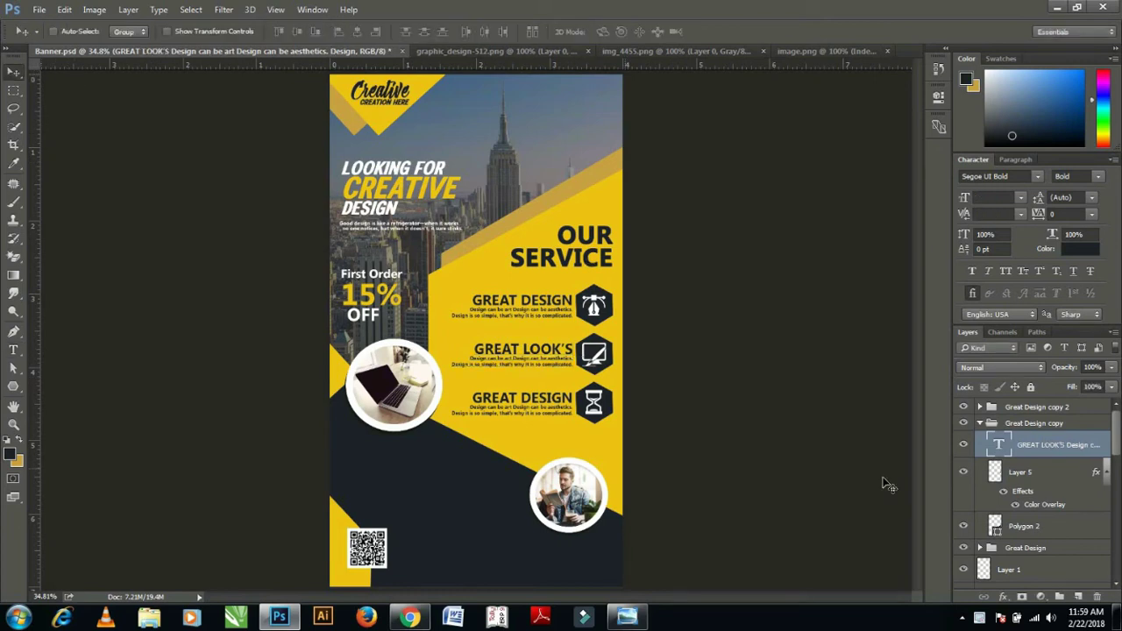
# - Retype the third heading as GREAT CREATIVITY and collapse its group
pyautogui.click(982, 423)
pyautogui.click(980, 407)
pyautogui.doubleClick(998, 428)
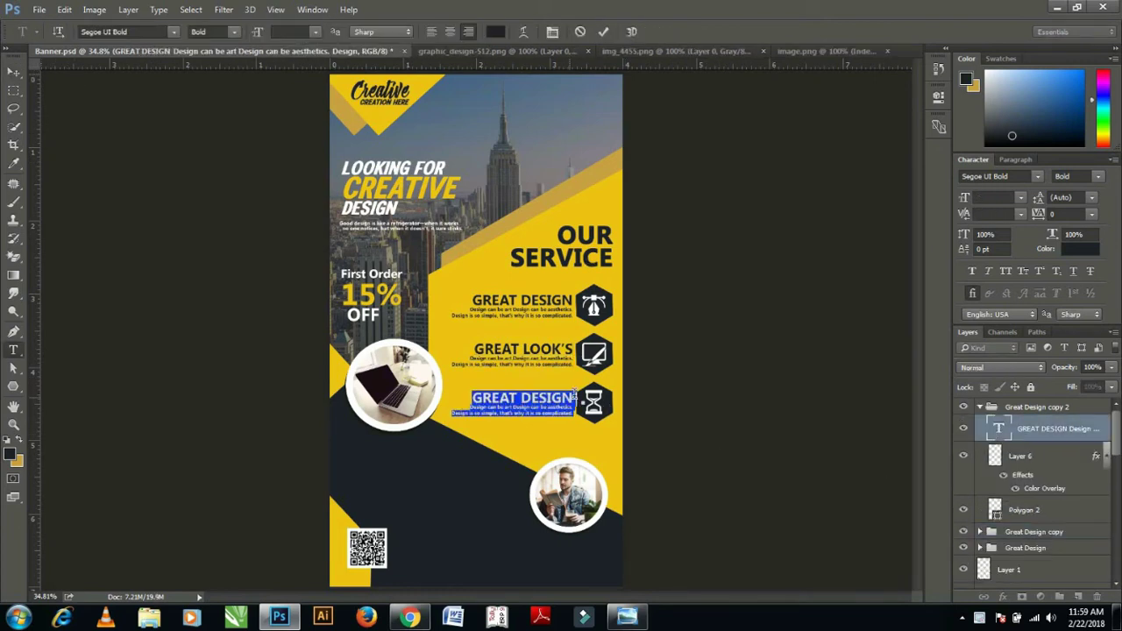
pyautogui.write('GREAT CREA')
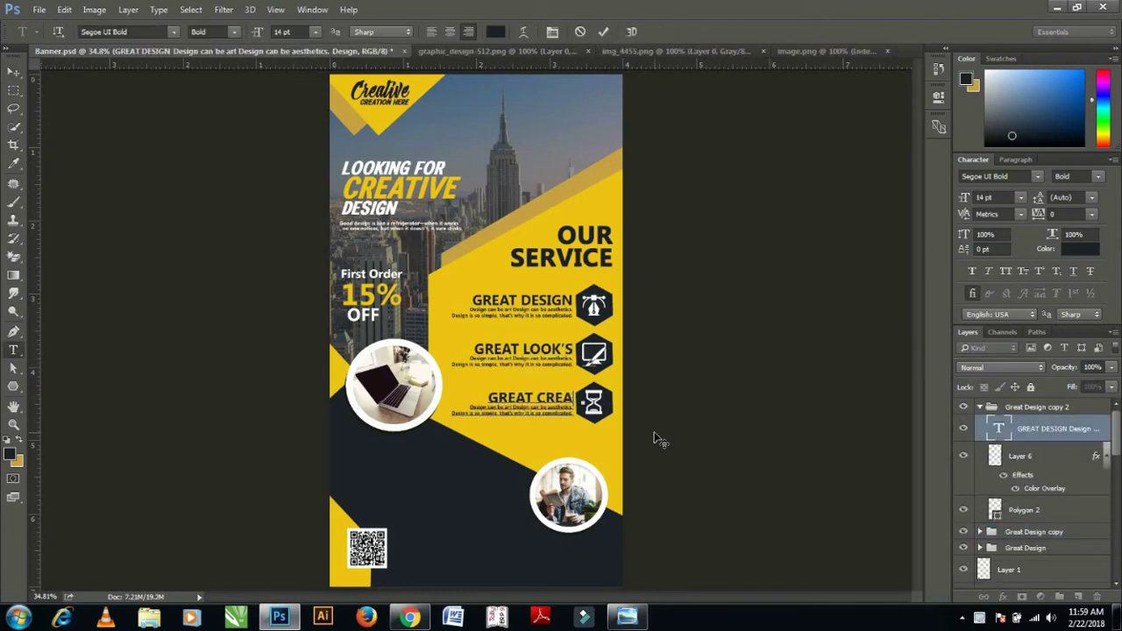
pyautogui.write('TIVITY')
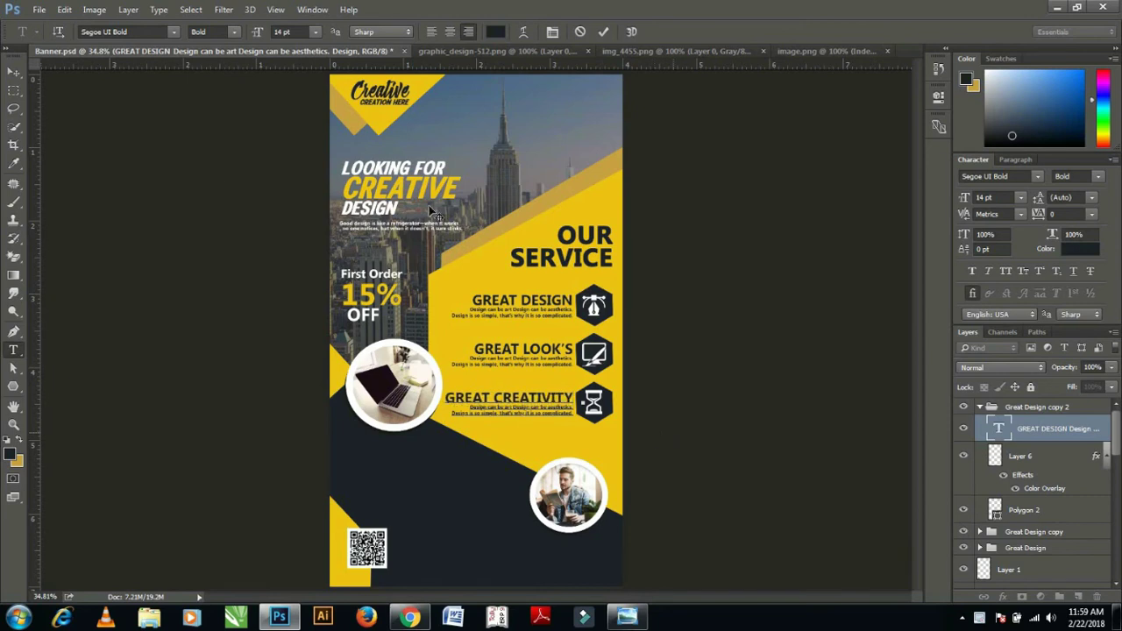
pyautogui.hotkey('ctrl', 'Return')
pyautogui.press('v')
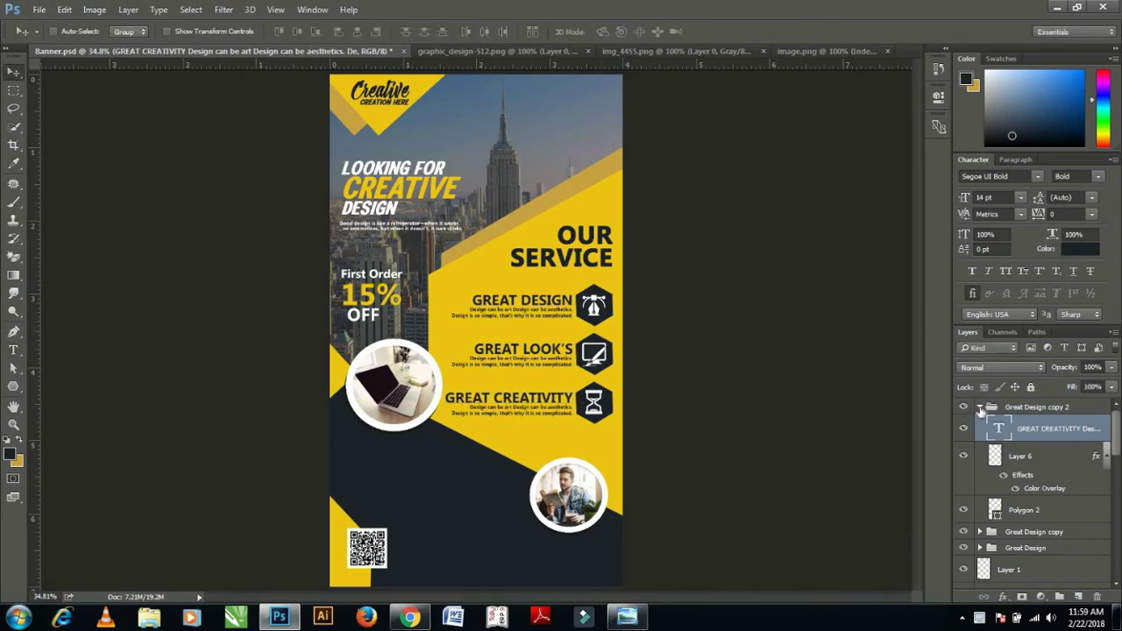
pyautogui.click(979, 408)
# - Open the location-marker, mail and phone-connection images from the Desktop
pyautogui.hotkey('ctrl', 'o')
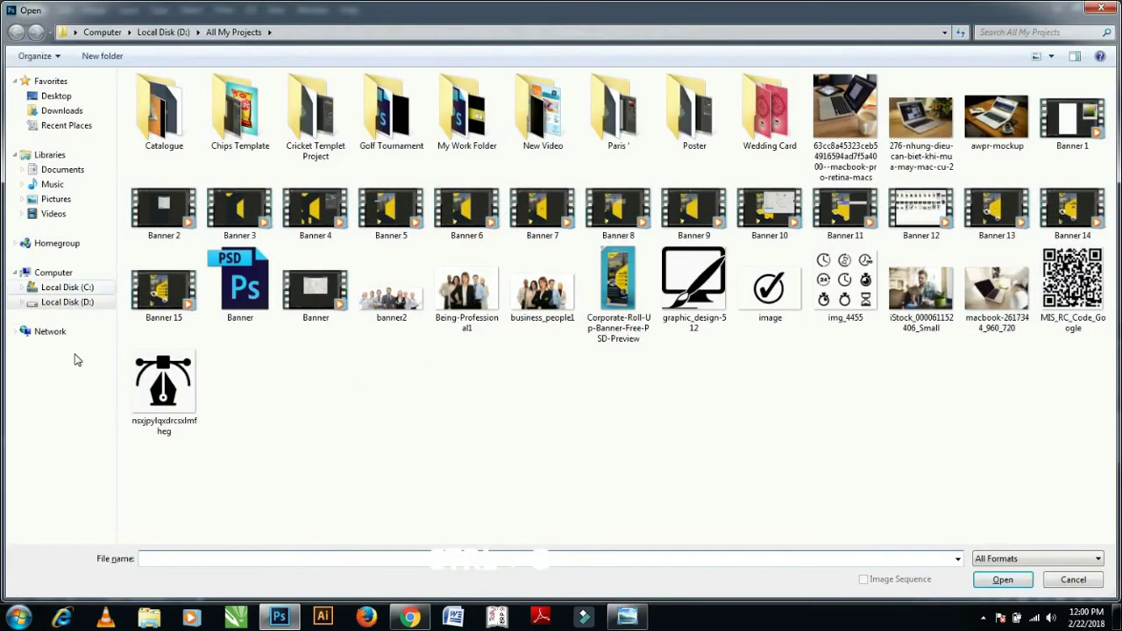
pyautogui.click(56, 95)
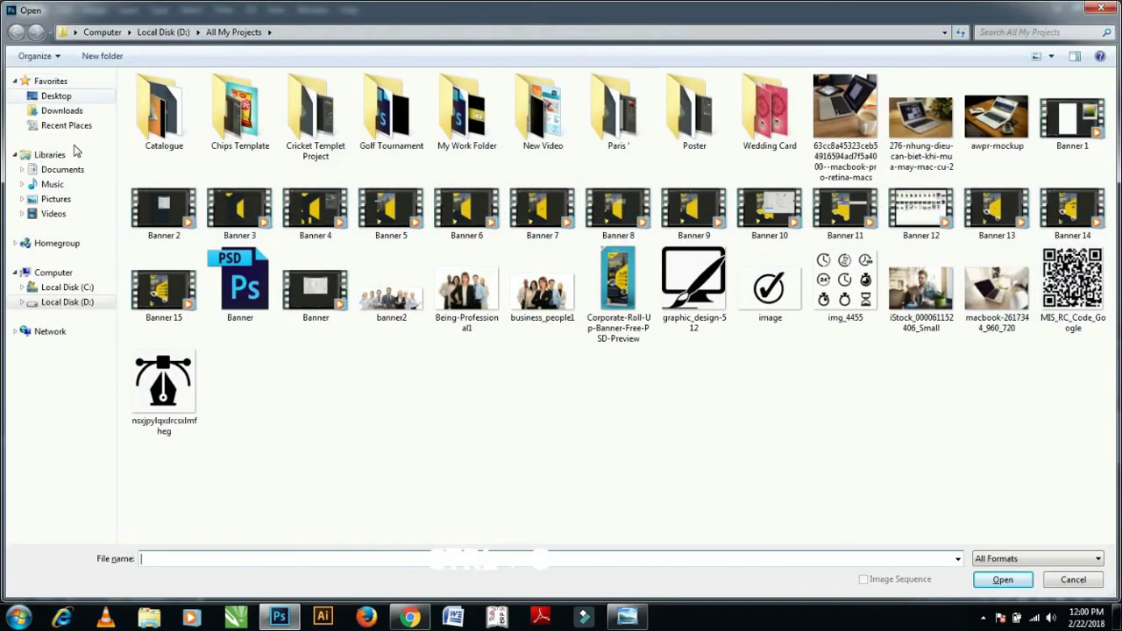
pyautogui.click(595, 378)
pyautogui.scroll(-5, 595, 379)
pyautogui.scroll(-5, 609, 383)
pyautogui.scroll(-5, 609, 383)
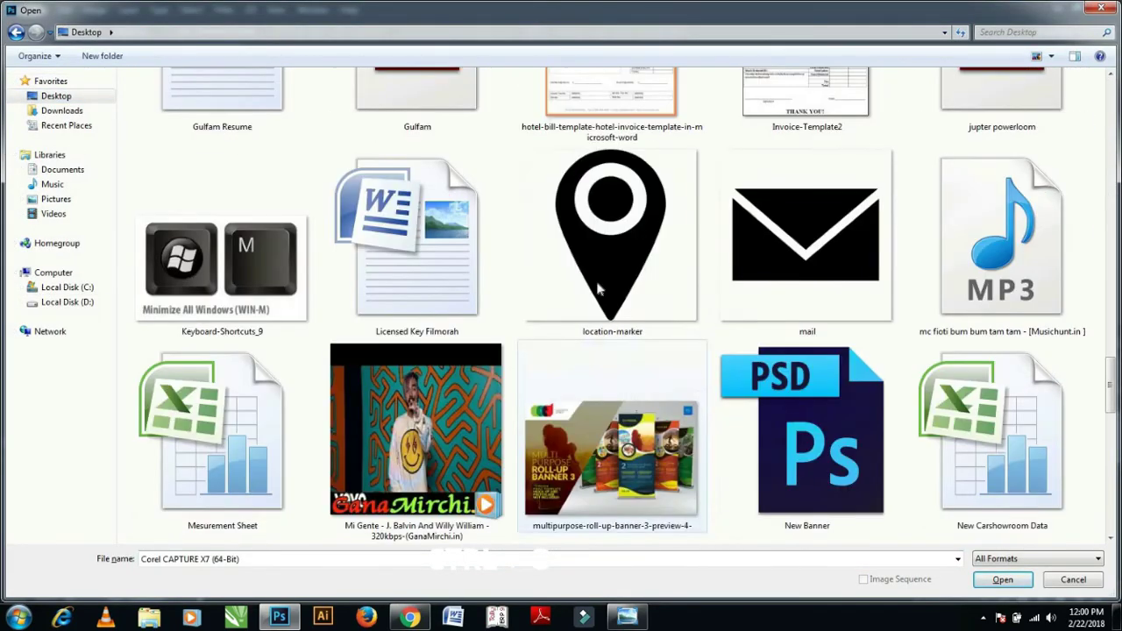
pyautogui.click(605, 254)
pyautogui.keyDown('ctrl'); pyautogui.click(717, 316); pyautogui.keyUp('ctrl')
pyautogui.scroll(-4, 717, 315)
pyautogui.scroll(-3, 979, 386)
pyautogui.scroll(3, 979, 386)
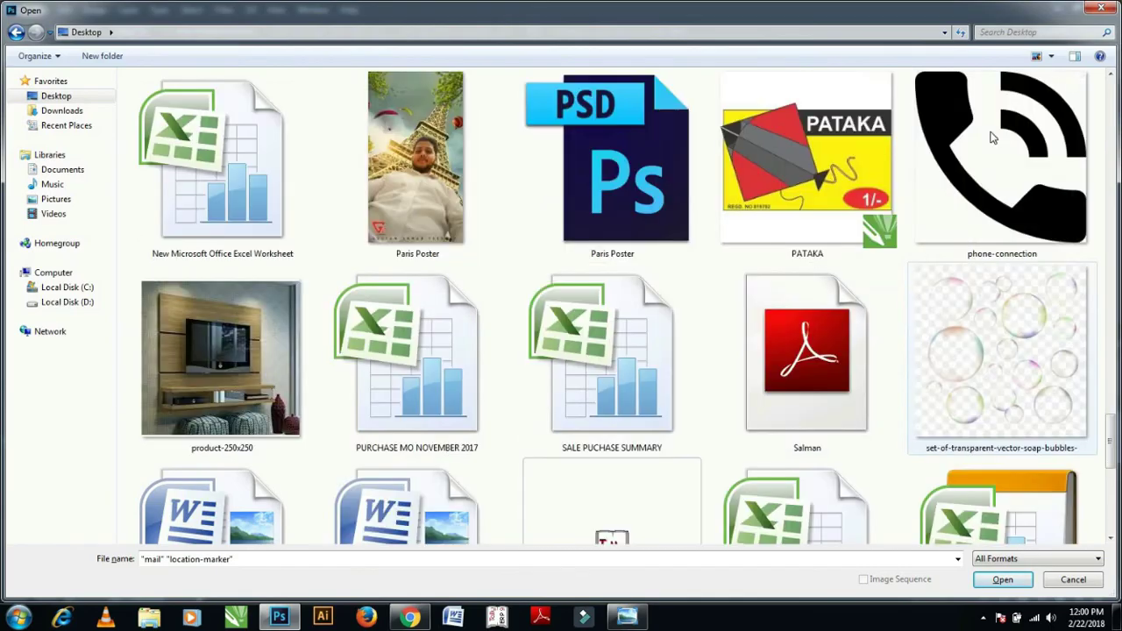
pyautogui.keyDown('ctrl'); pyautogui.click(989, 131); pyautogui.keyUp('ctrl')
pyautogui.click(1002, 579)
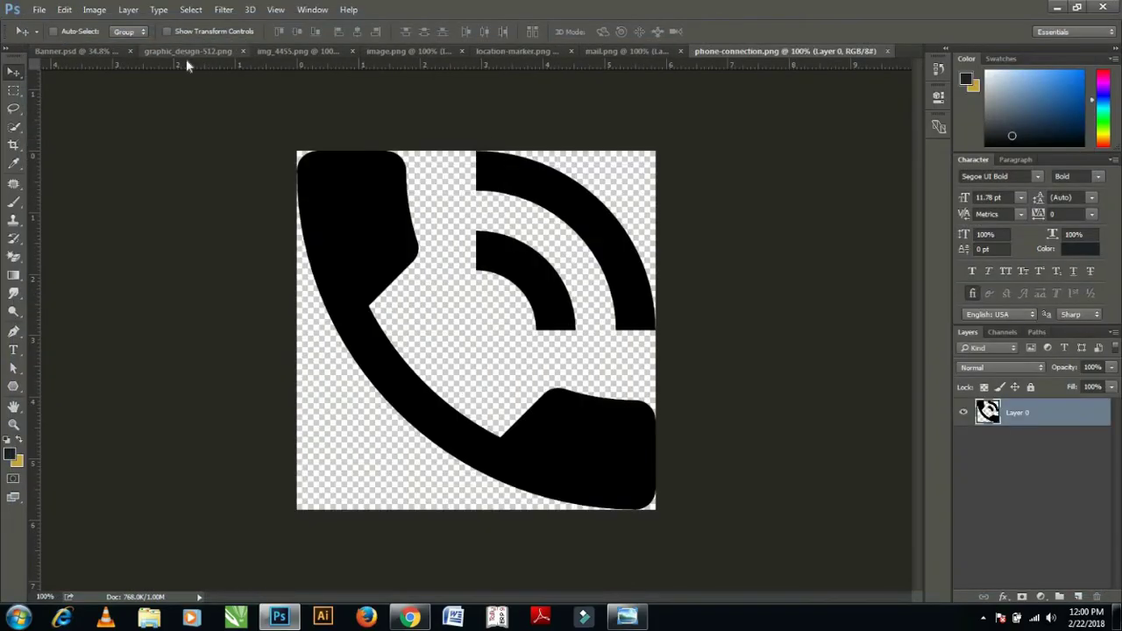
# - Close the graphic_design, img_4455 (without saving) and image.png tabs
pyautogui.click(186, 55)
pyautogui.click(343, 50)
pyautogui.click(289, 52)
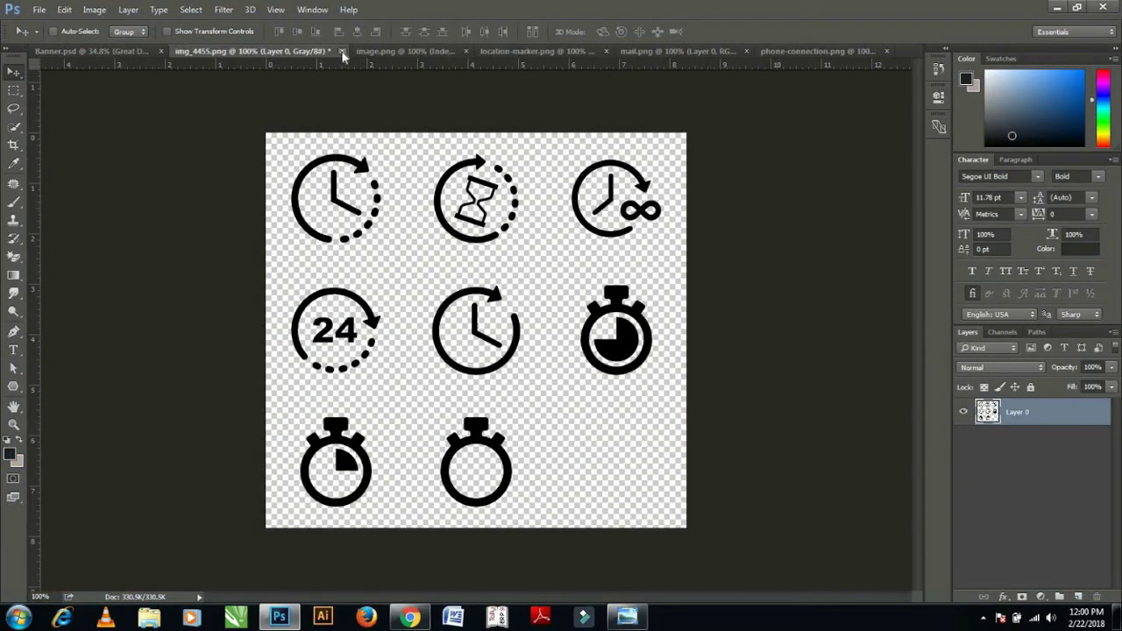
pyautogui.click(342, 51)
pyautogui.press('n')
pyautogui.click(348, 51)
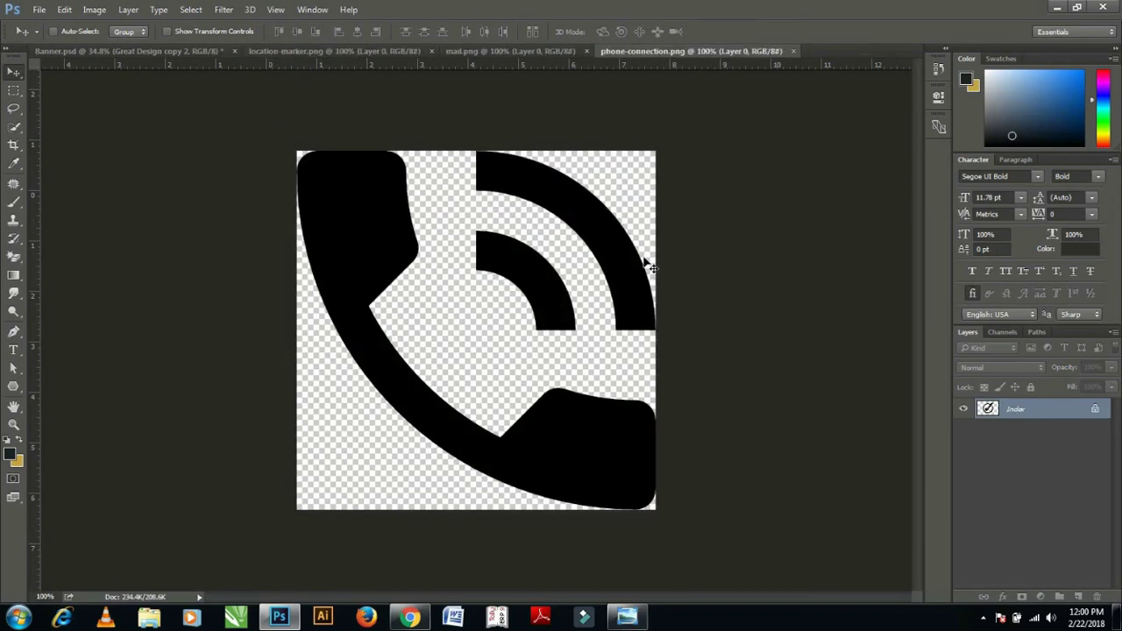
# - Copy the phone icon into the banner and scale it to 20%
pyautogui.click(63, 53)
pyautogui.moveTo(472, 432)
pyautogui.mouseDown()
pyautogui.moveTo(473, 499)
pyautogui.moveTo(473, 470)
pyautogui.mouseUp()
pyautogui.hotkey('ctrl', 't')
pyautogui.click(250, 32)
pyautogui.doubleClick(221, 32)
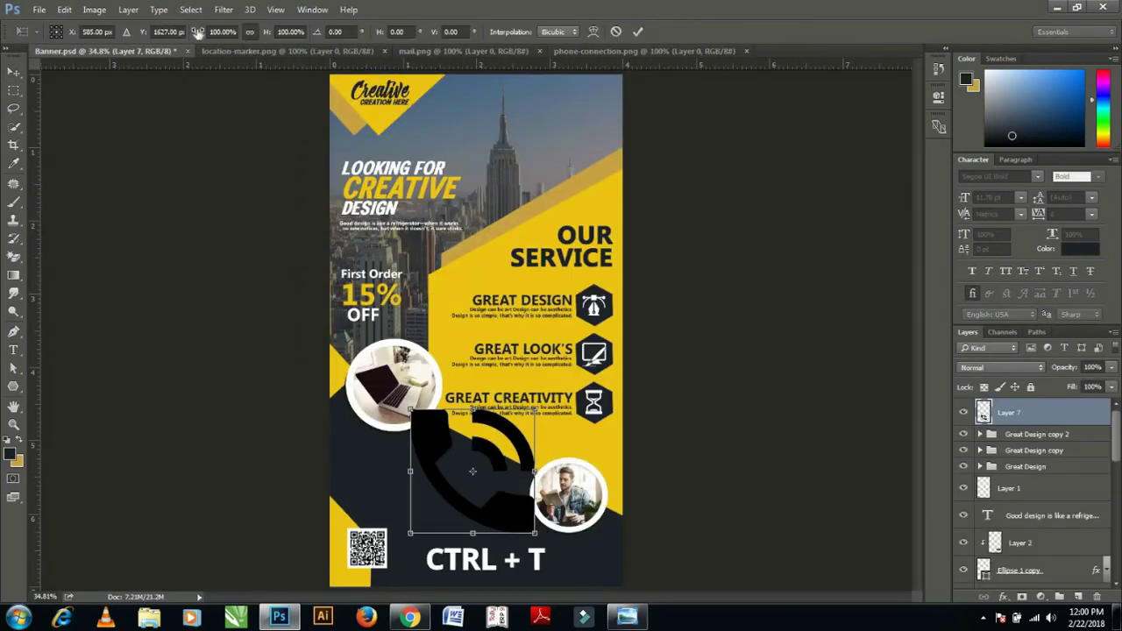
pyautogui.write('20')
pyautogui.press('Return')
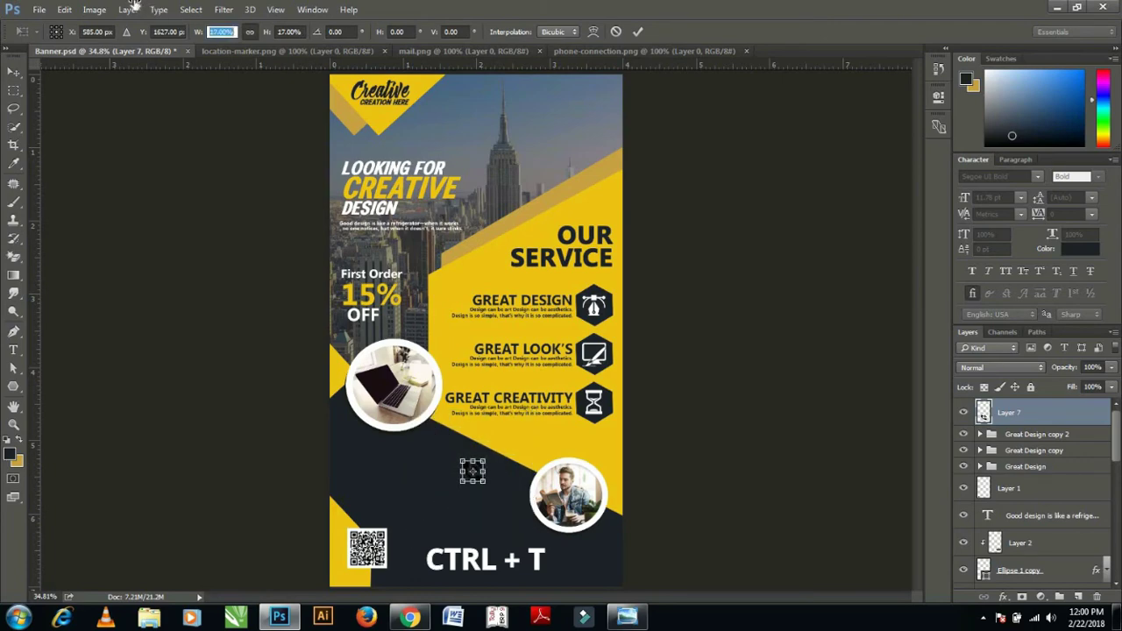
pyautogui.press('Return')
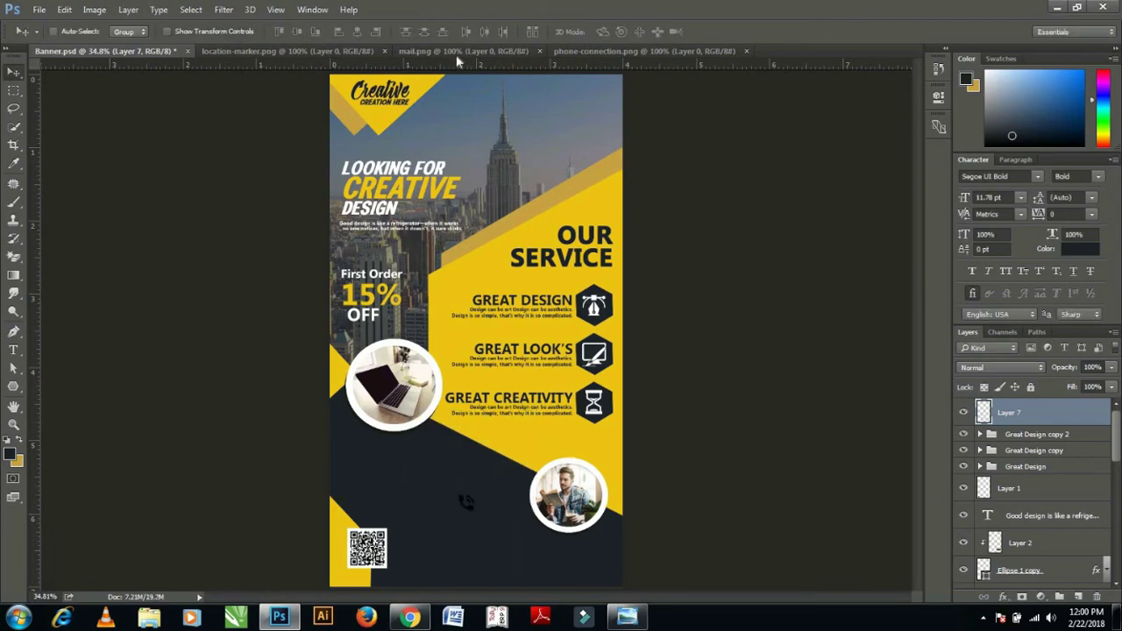
# - Add the location marker as a small icon placed just above the phone icon
pyautogui.click(316, 53)
pyautogui.moveTo(430, 188)
pyautogui.mouseDown()
pyautogui.moveTo(150, 55)
pyautogui.moveTo(488, 477)
pyautogui.moveTo(462, 406)
pyautogui.mouseUp()
pyautogui.hotkey('ctrl', 't')
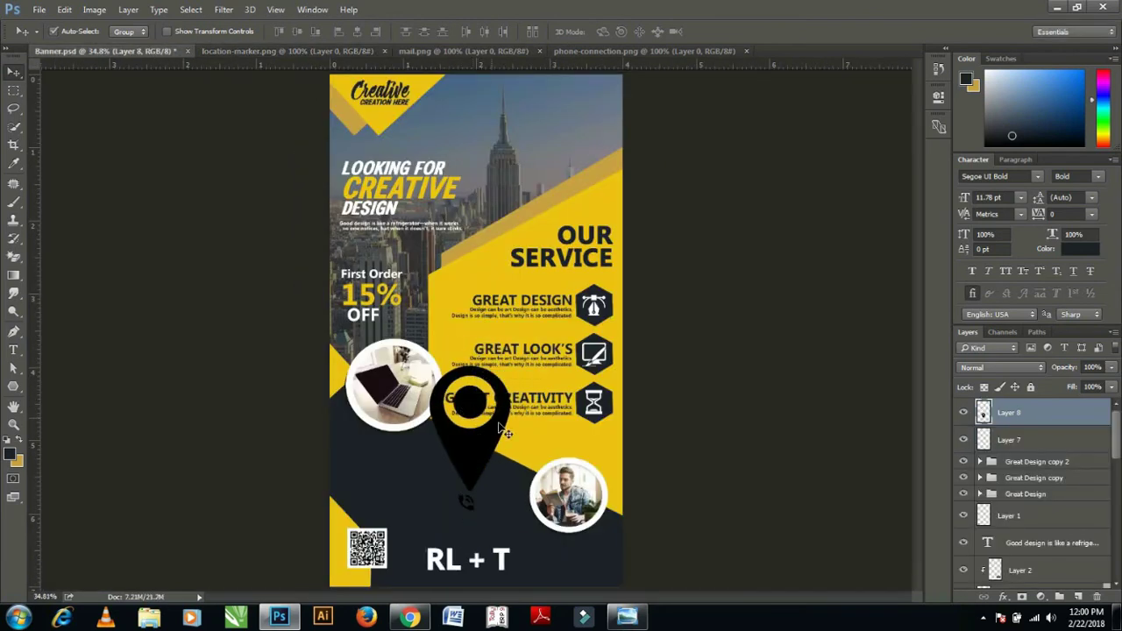
pyautogui.moveTo(191, 36); pyautogui.dragTo(138, 4)
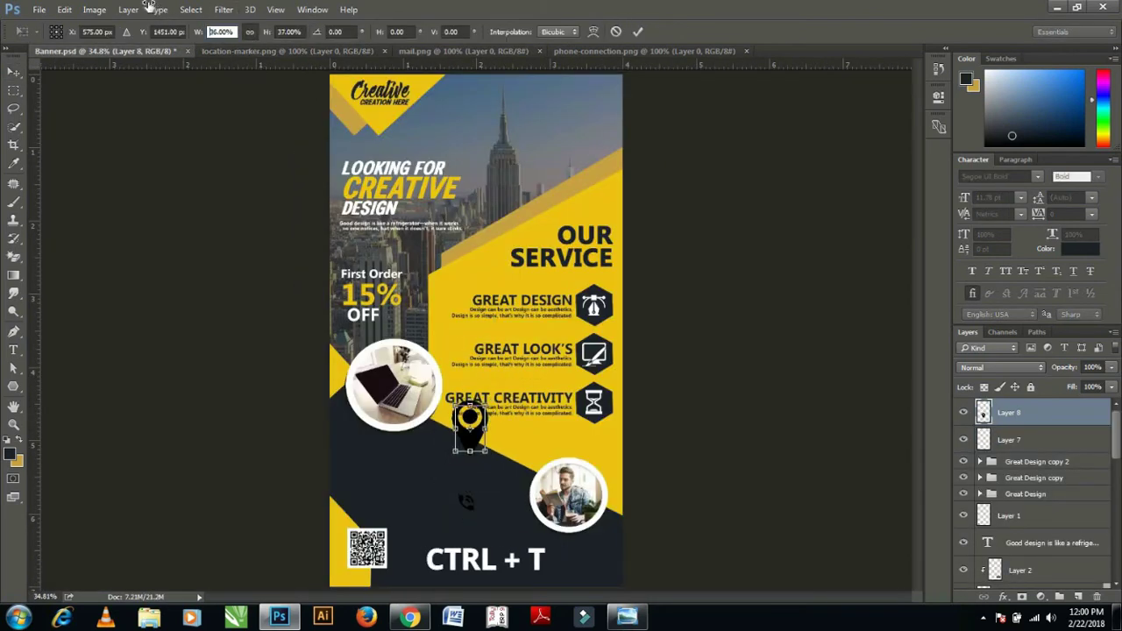
pyautogui.press('Return')
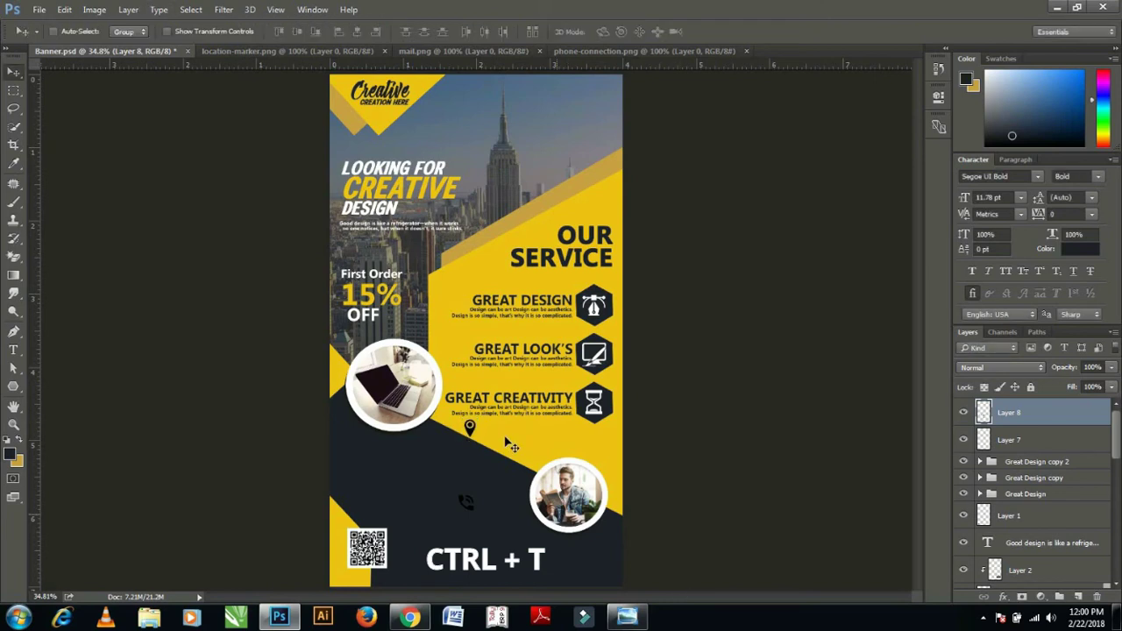
pyautogui.moveTo(469, 430); pyautogui.dragTo(464, 486)
pyautogui.hotkey('ctrl', 't')
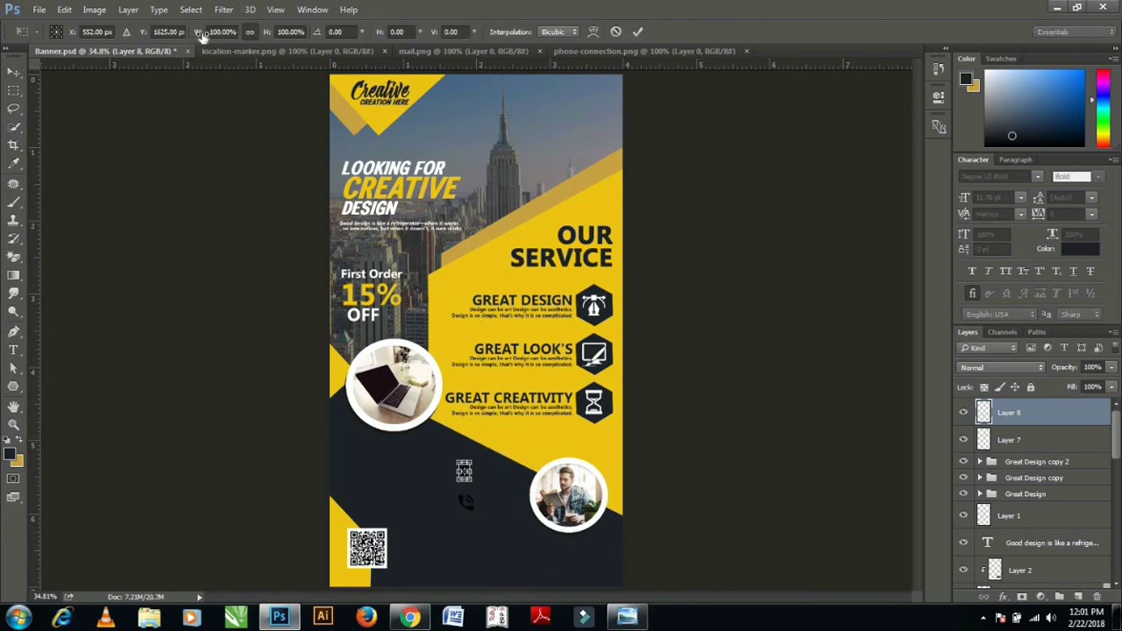
pyautogui.press('Return')
pyautogui.moveTo(461, 488); pyautogui.dragTo(462, 492)
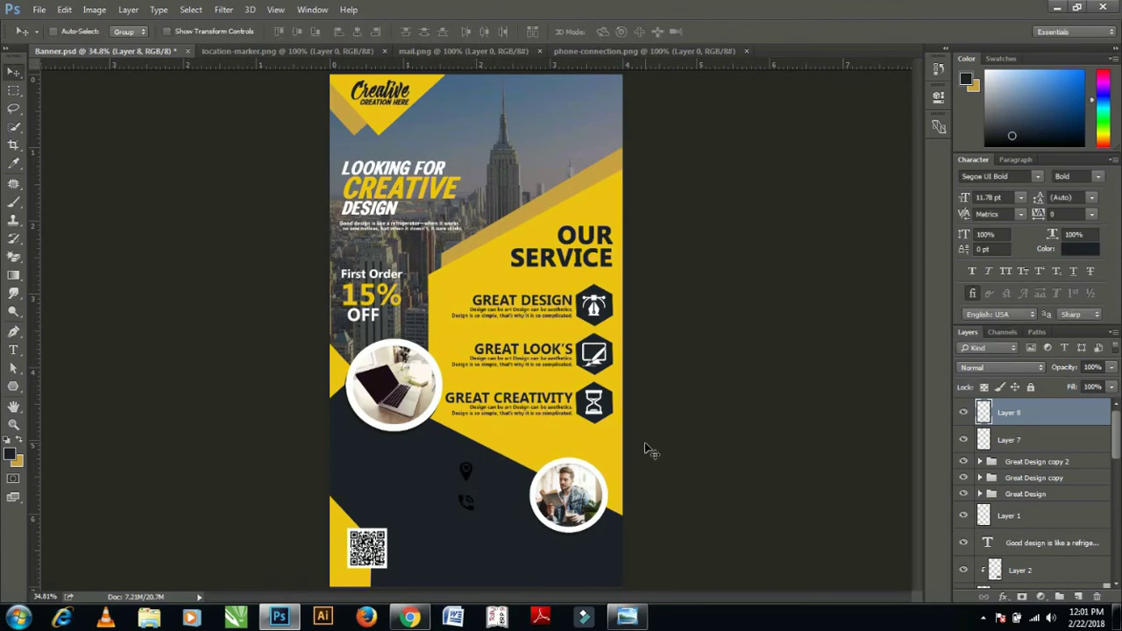
# - Add the envelope icon at about 35%, positioned between the marker and phone icons
pyautogui.click(463, 51)
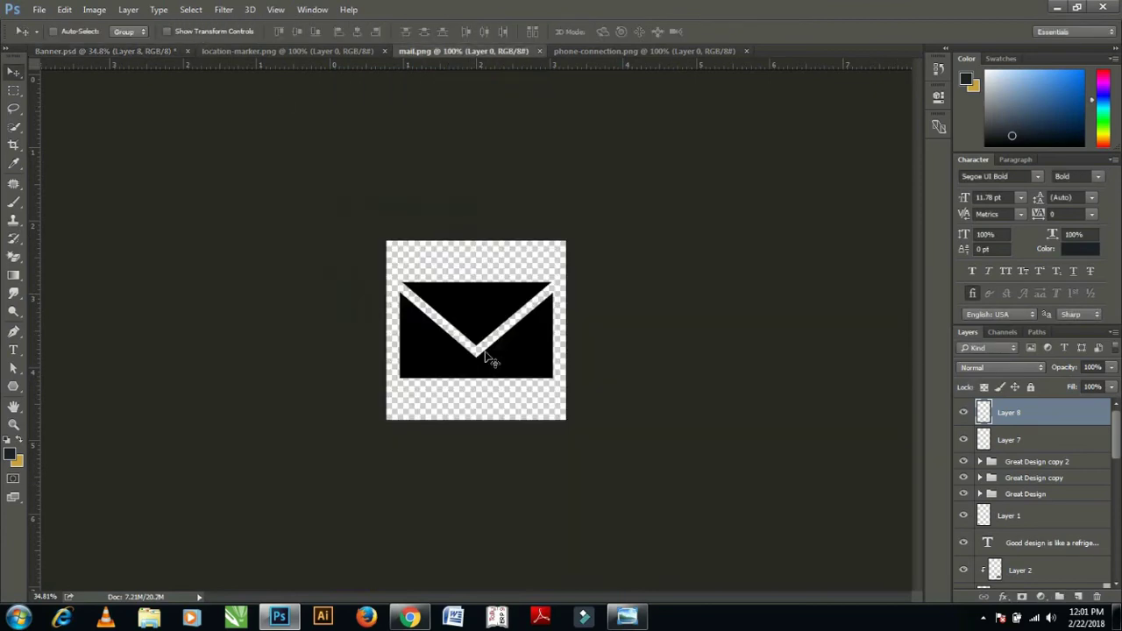
pyautogui.moveTo(488, 358)
pyautogui.mouseDown()
pyautogui.moveTo(394, 368)
pyautogui.moveTo(471, 540)
pyautogui.mouseUp()
pyautogui.hotkey('ctrl', 't')
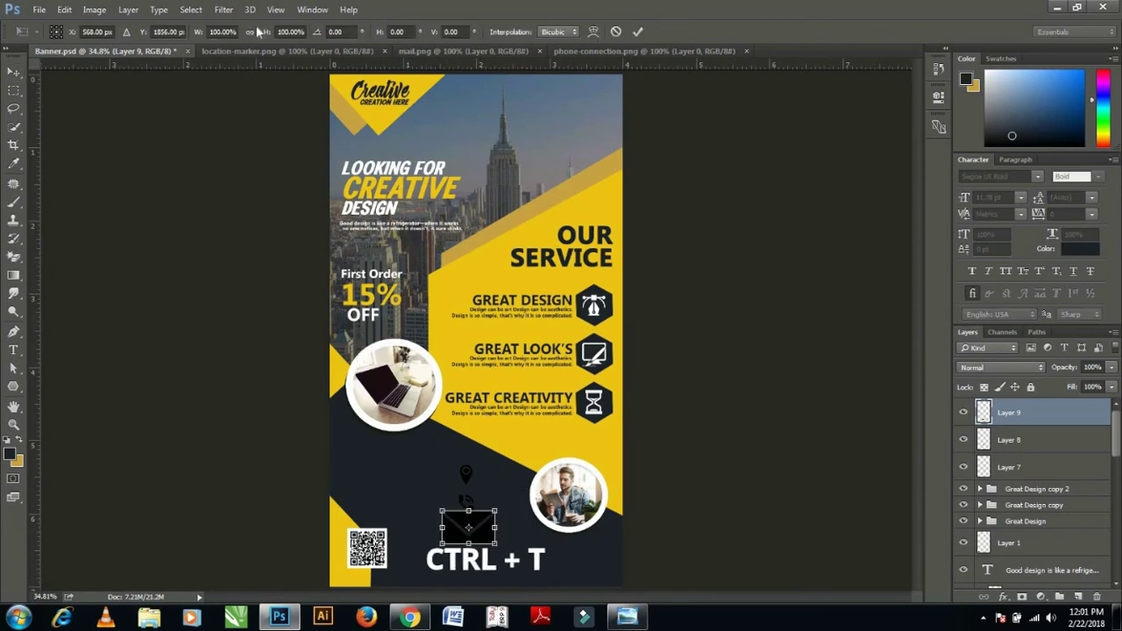
pyautogui.click(250, 31)
pyautogui.moveTo(198, 35); pyautogui.dragTo(156, 9)
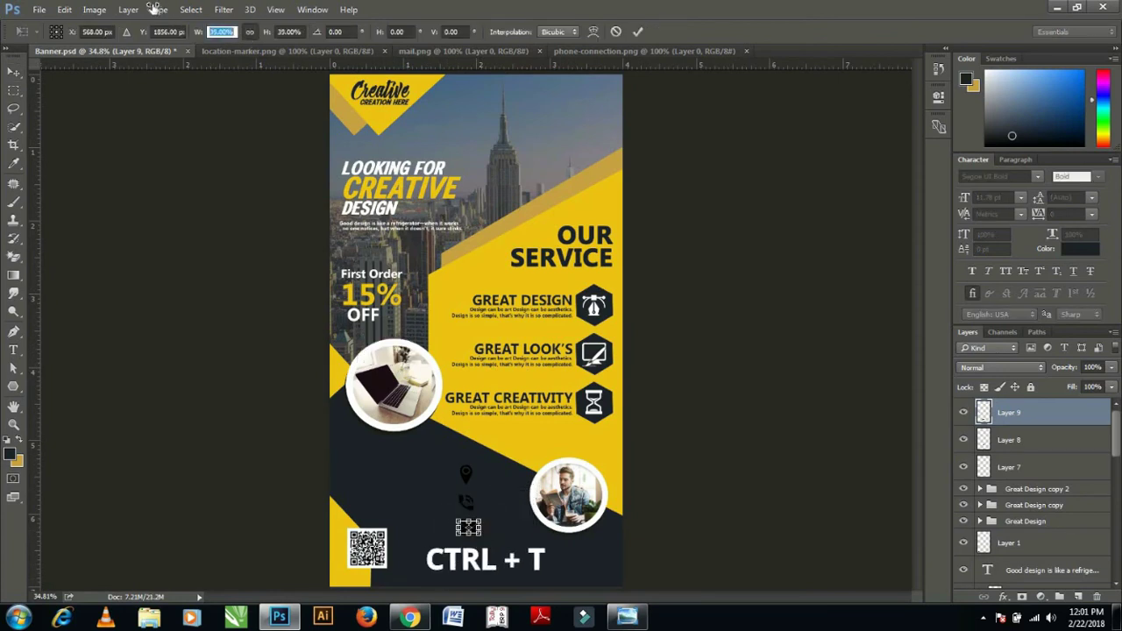
pyautogui.press('Return')
pyautogui.moveTo(469, 536); pyautogui.dragTo(477, 500)
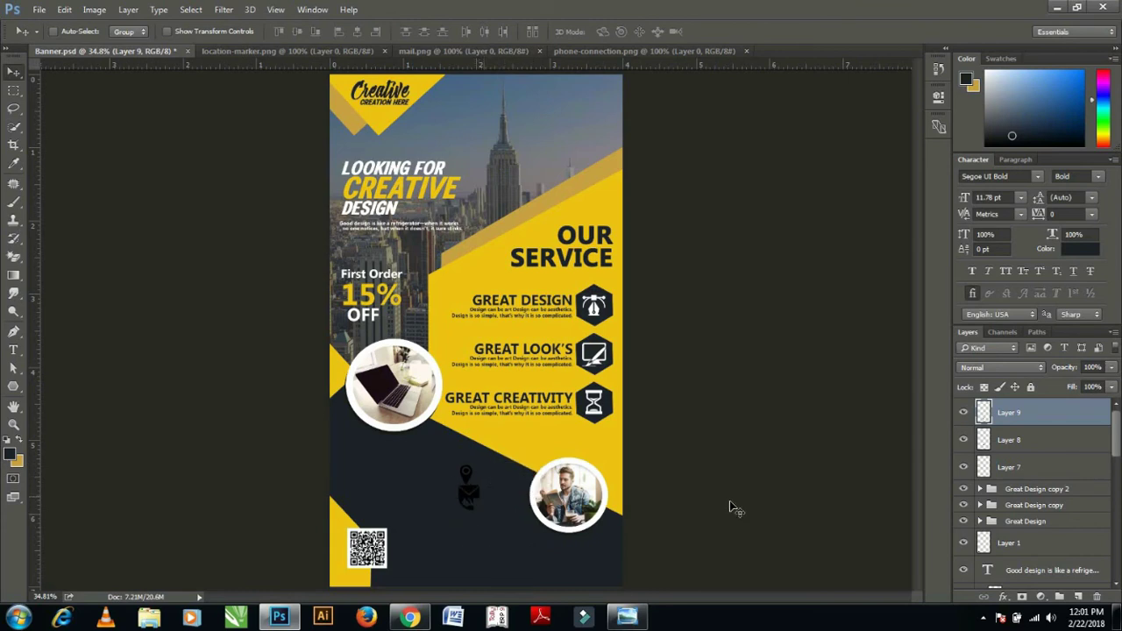
pyautogui.click(1032, 441)
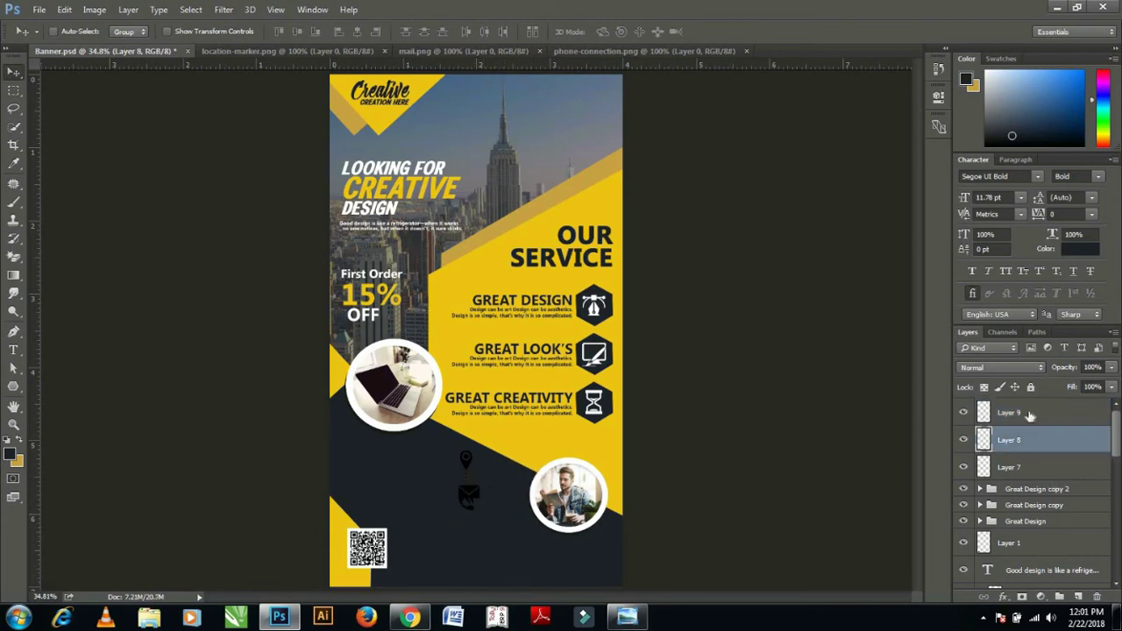
pyautogui.click(1030, 415)
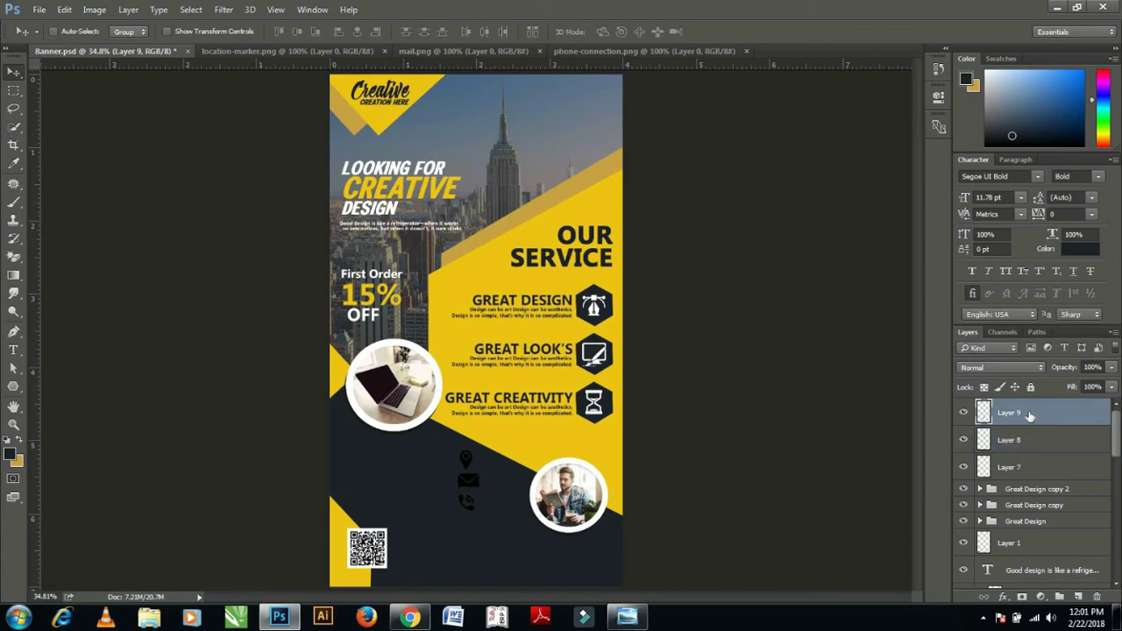
pyautogui.hotkey('ctrl', 't')
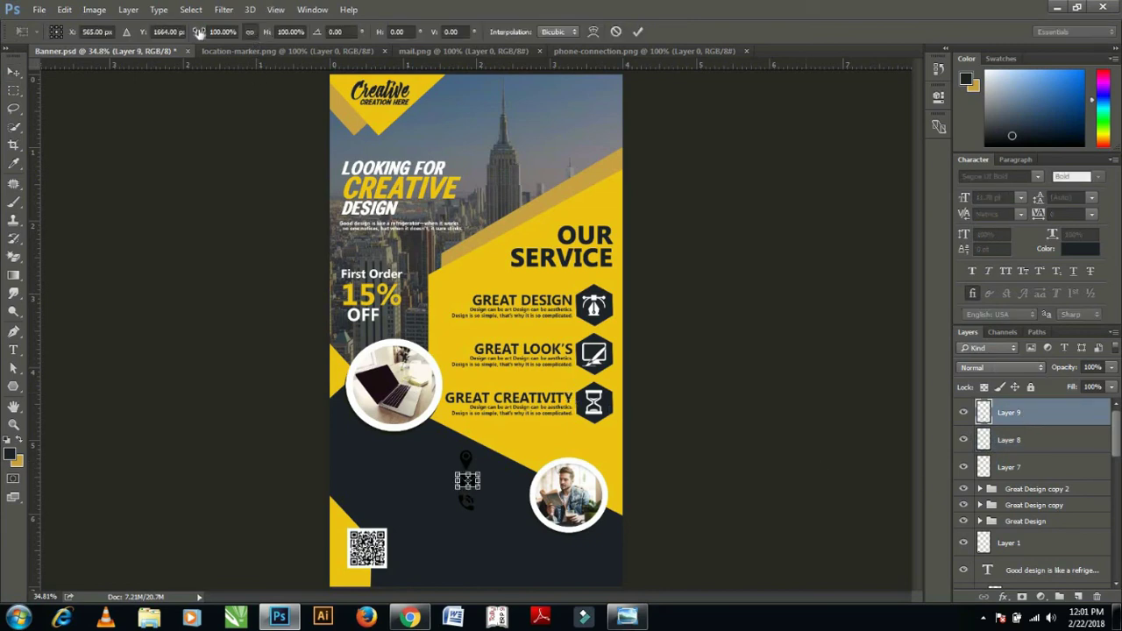
pyautogui.press('Return')
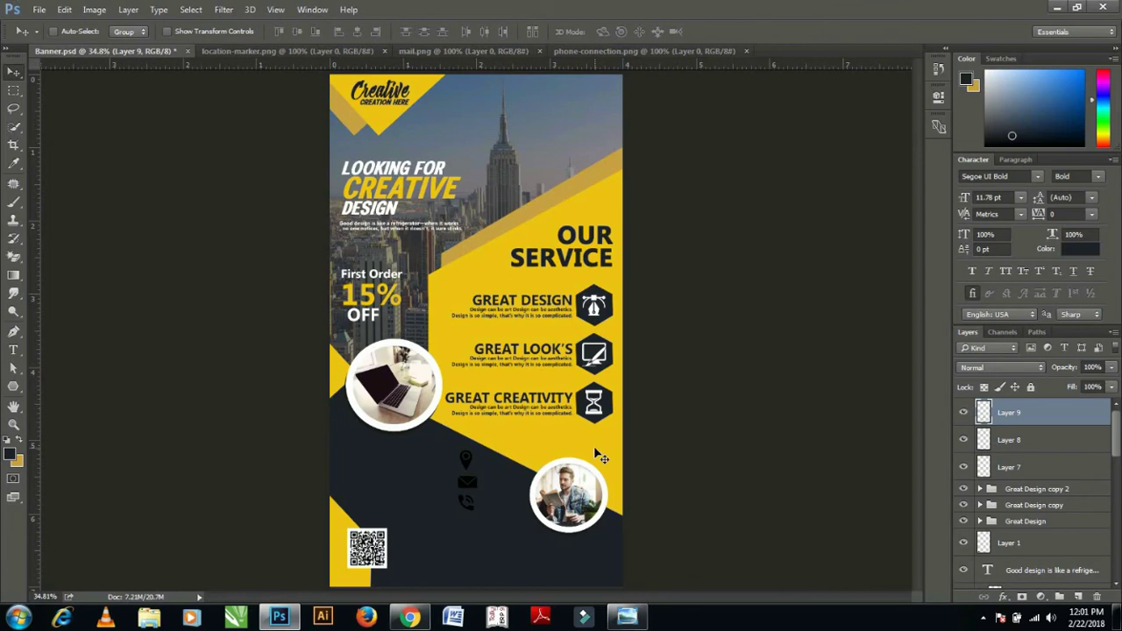
# - Select the icon layers, finishing on the phone icon's layer
pyautogui.click(1029, 472)
pyautogui.click(1029, 442)
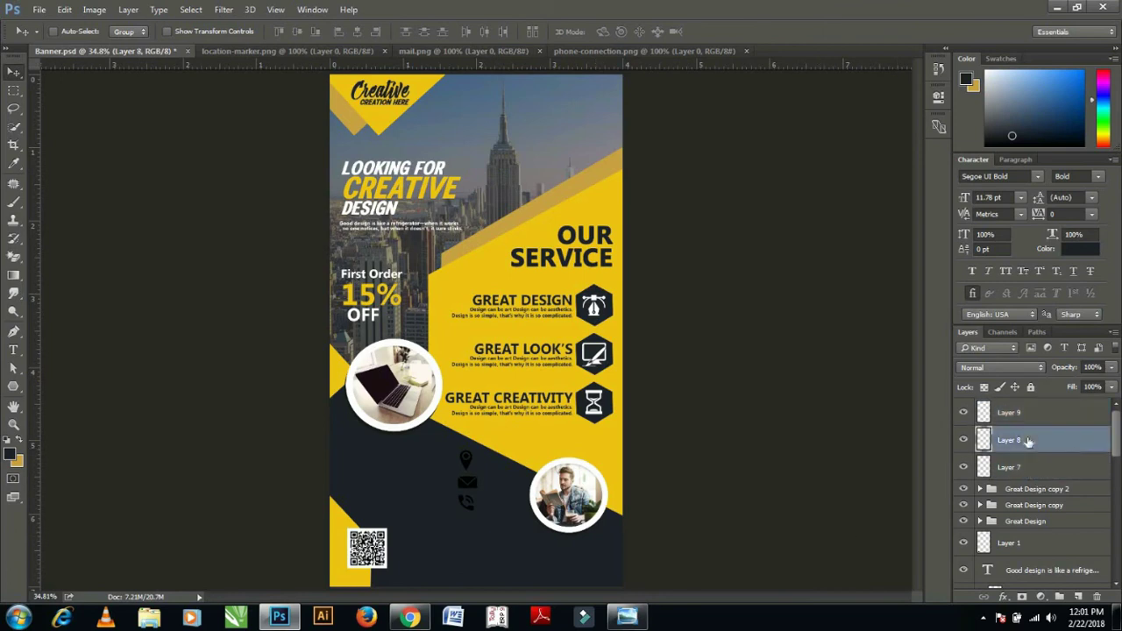
pyautogui.keyDown('ctrl'); pyautogui.click(1009, 413); pyautogui.keyUp('ctrl')
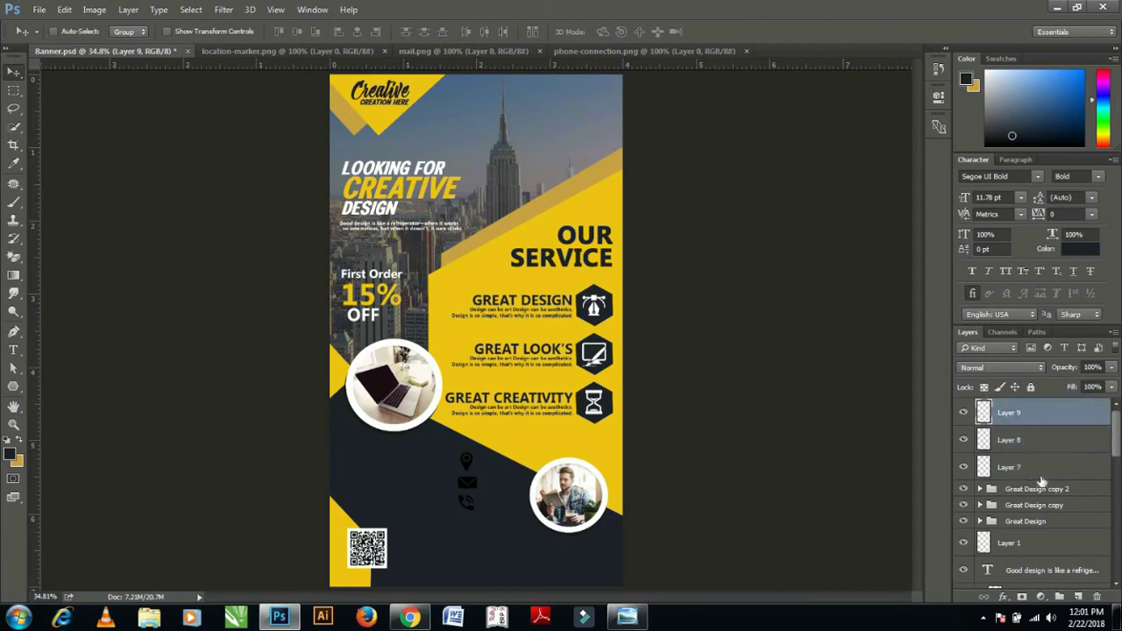
pyautogui.keyDown('ctrl'); pyautogui.click(1025, 469); pyautogui.keyUp('ctrl')
pyautogui.click(1030, 438)
# - Give the phone icon a white Color Overlay and paste that style onto the pin and mail icons
pyautogui.click(1017, 465)
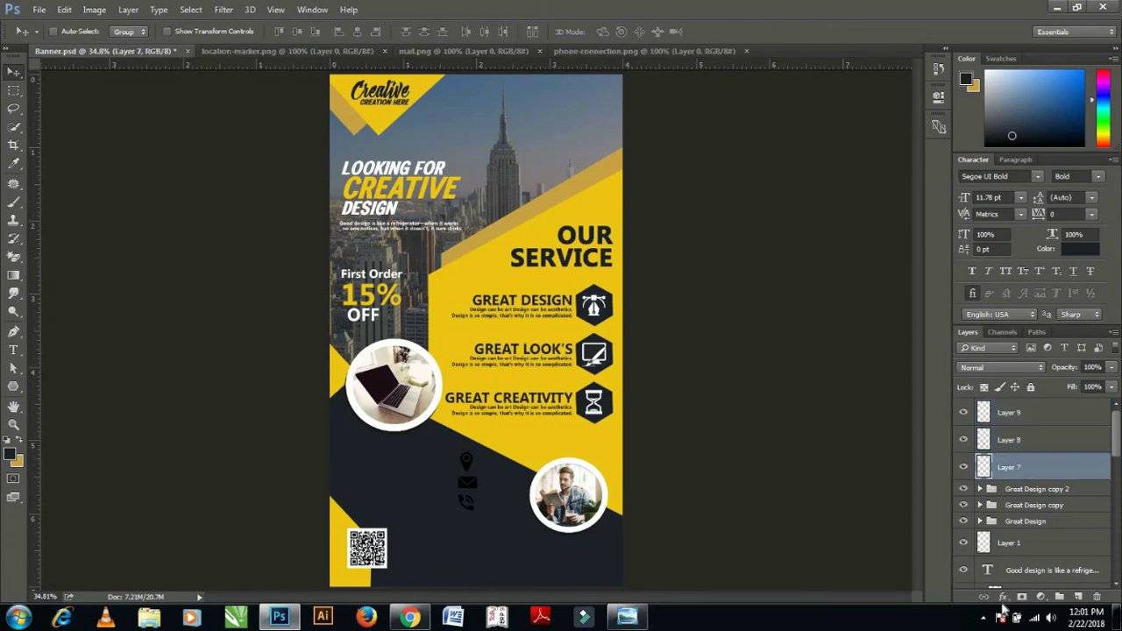
pyautogui.click(1002, 597)
pyautogui.click(1037, 524)
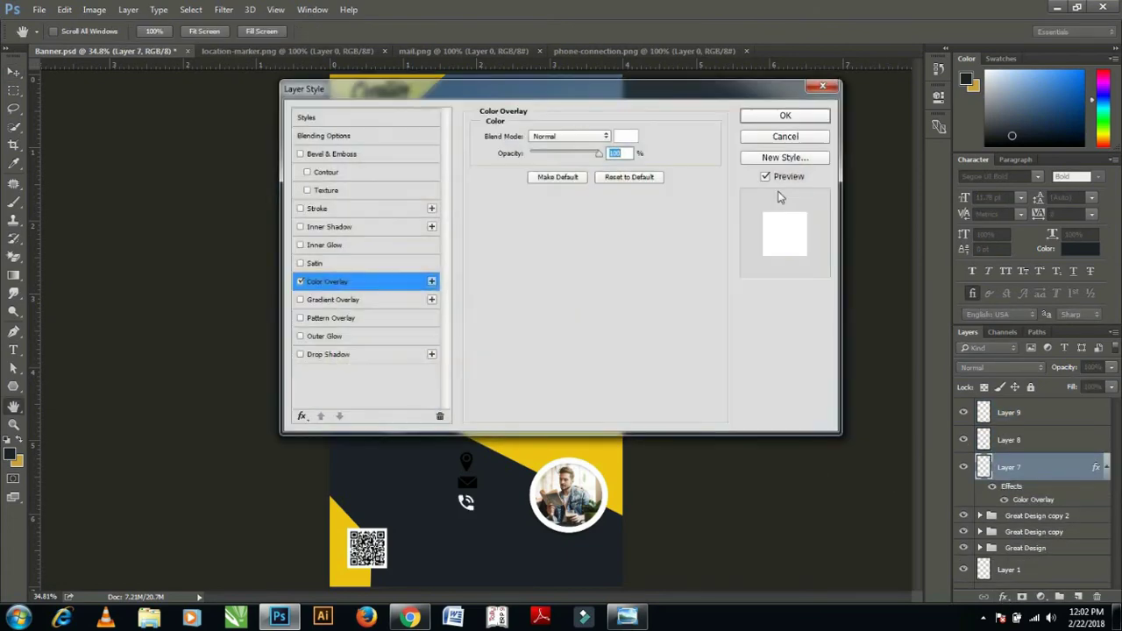
pyautogui.click(784, 115)
pyautogui.rightClick(1059, 496)
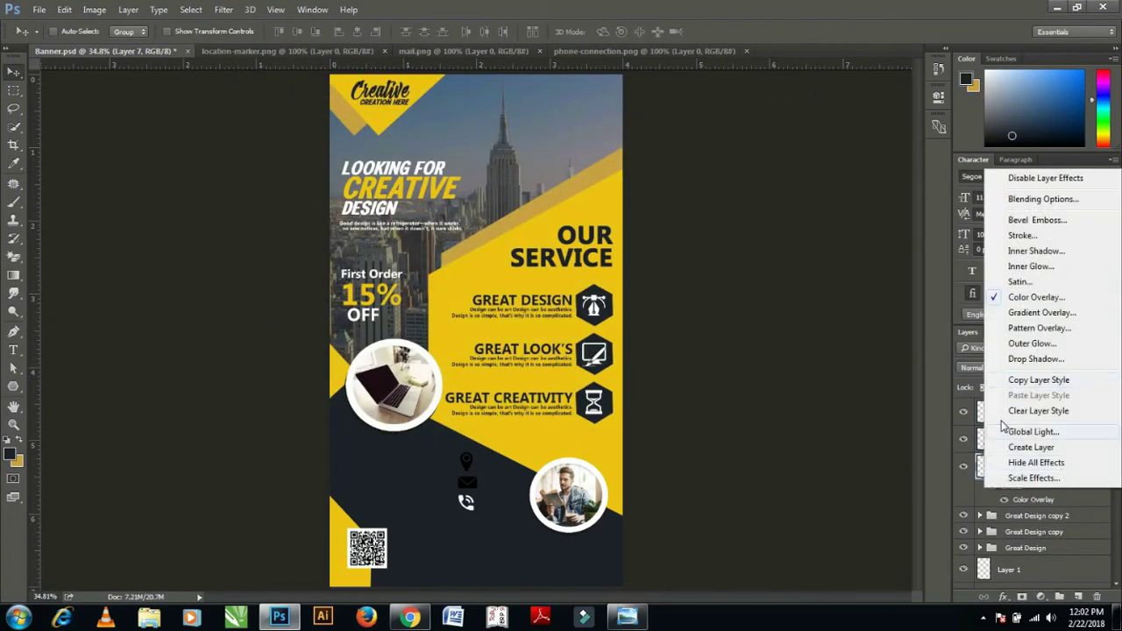
pyautogui.press('Escape')
pyautogui.keyDown('shift'); pyautogui.click(1009, 412); pyautogui.keyUp('shift')
pyautogui.rightClick(1031, 414)
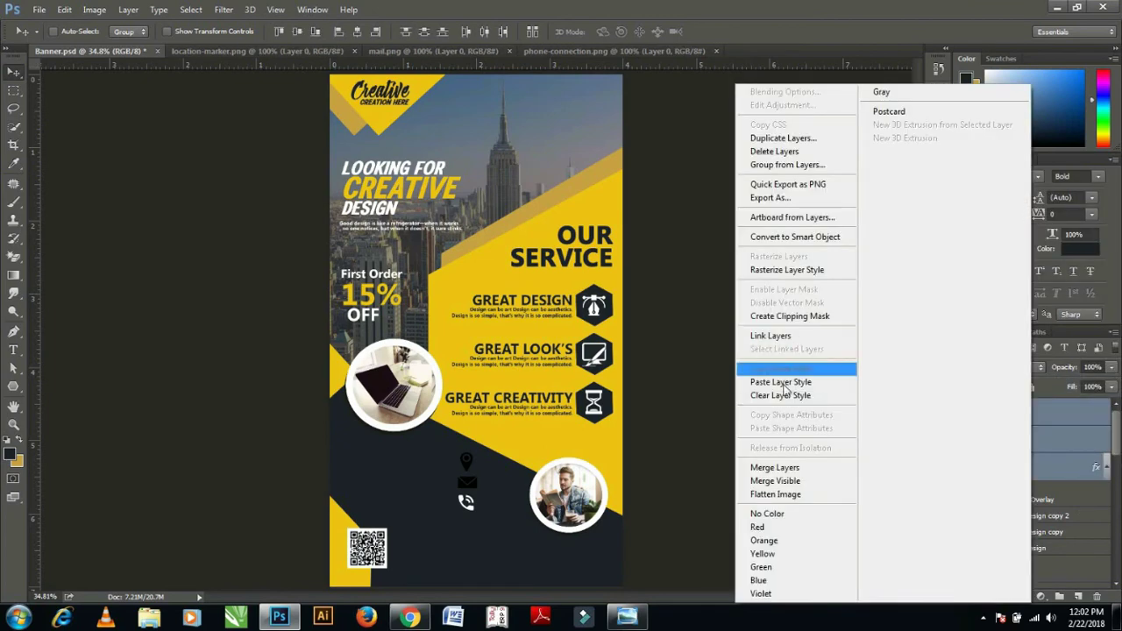
pyautogui.click(780, 381)
# - Shrink the three icons to about half size and move them to the bottom-right corner
pyautogui.hotkey('ctrl', 't')
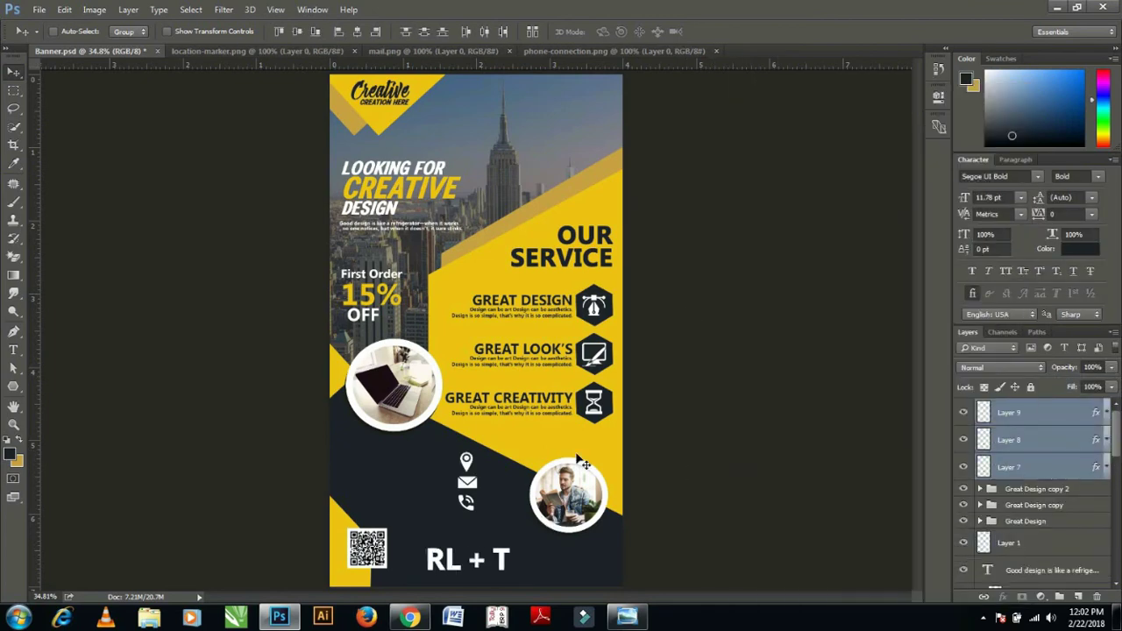
pyautogui.click(249, 32)
pyautogui.moveTo(197, 32); pyautogui.dragTo(156, 18)
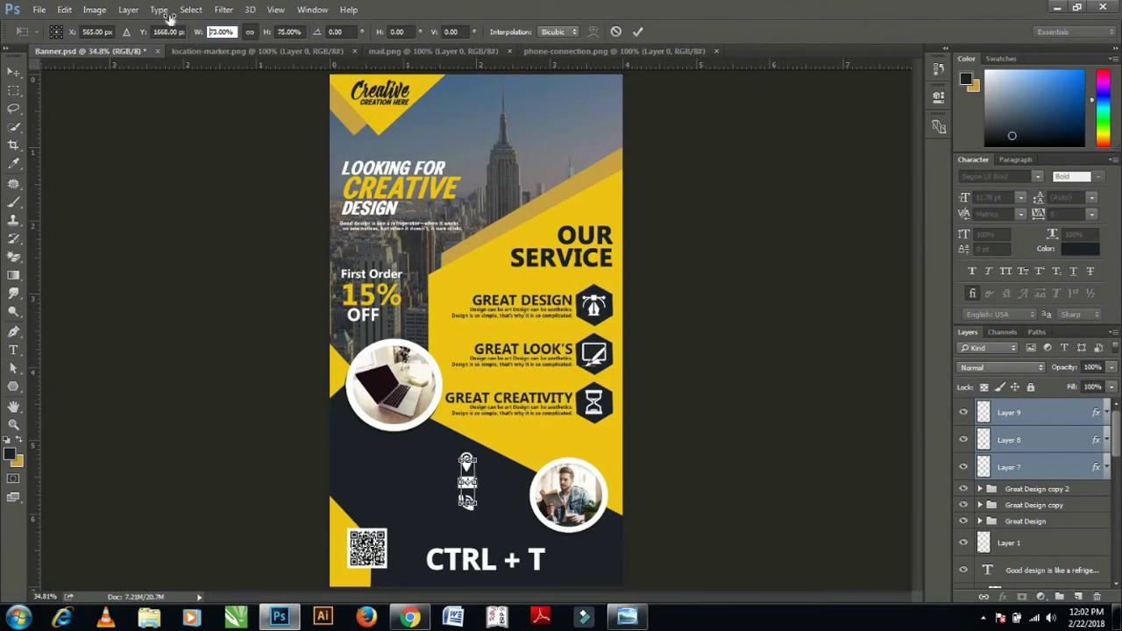
pyautogui.press('Return')
pyautogui.moveTo(467, 487); pyautogui.dragTo(610, 568)
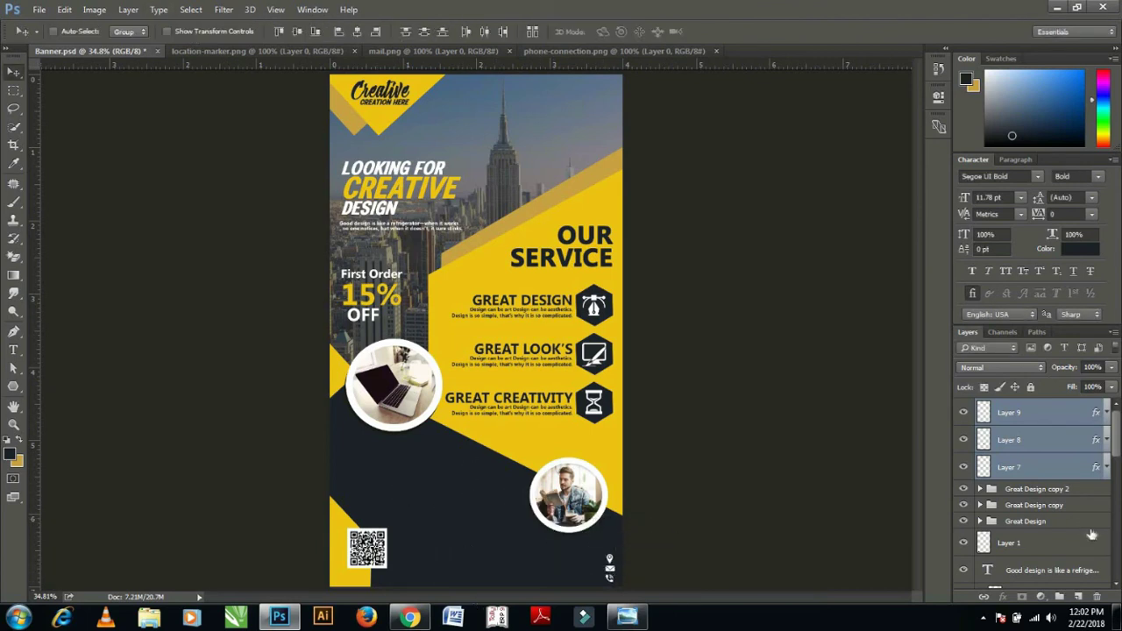
# - Group the icons as Group 1 and shrink the group slightly
pyautogui.hotkey('ctrl', 'g')
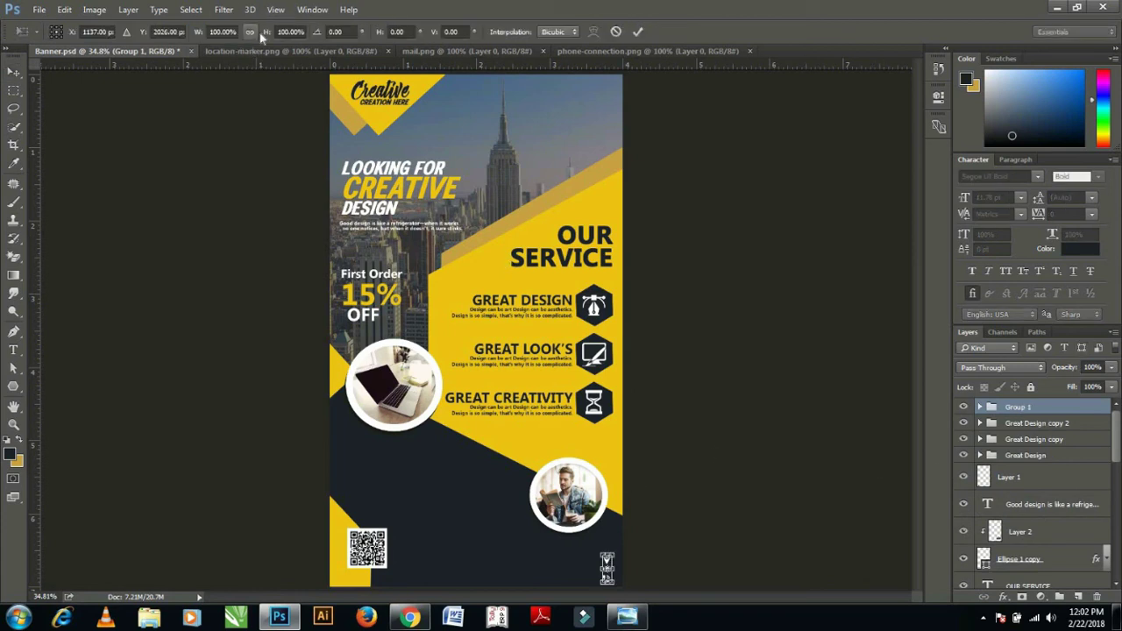
pyautogui.click(199, 33)
pyautogui.press('Return')
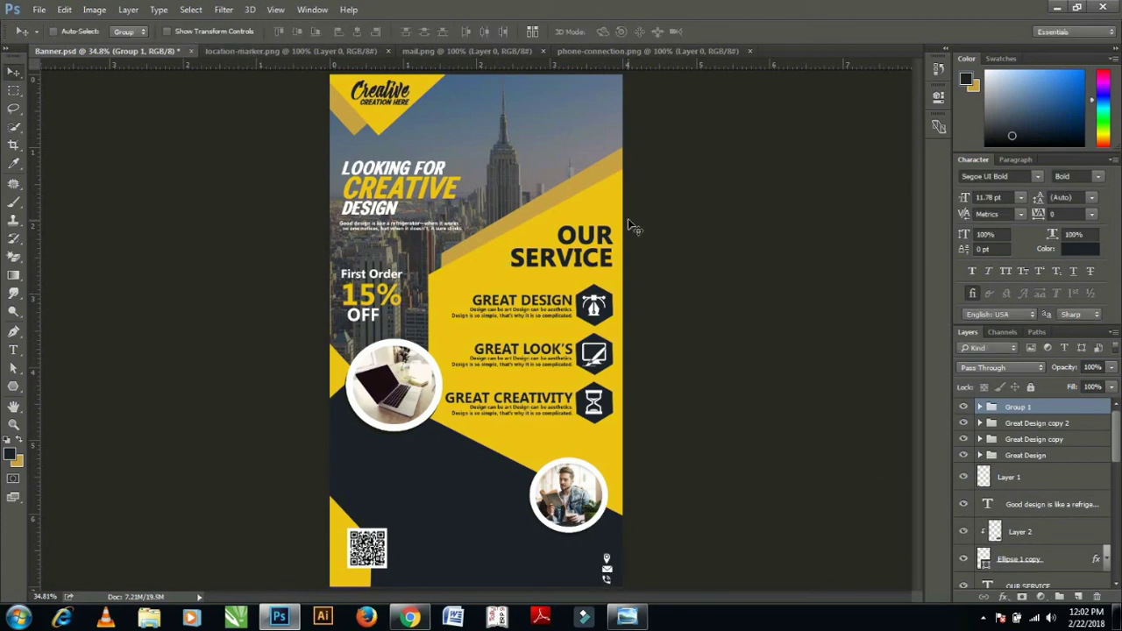
pyautogui.hotkey('ctrl', 't')
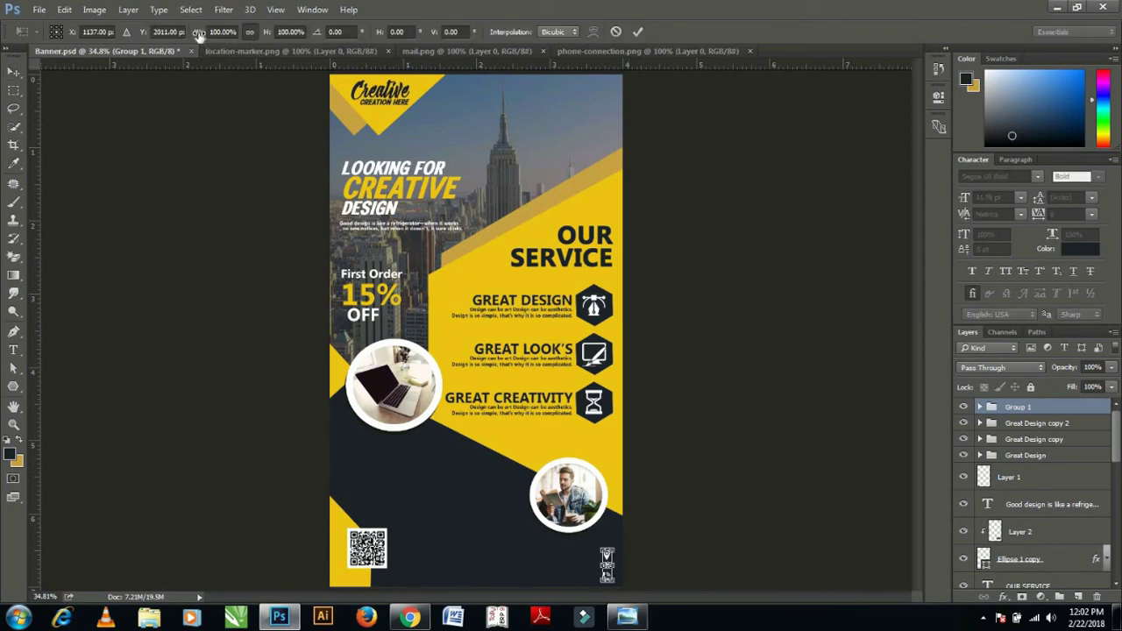
pyautogui.moveTo(200, 33); pyautogui.dragTo(188, 34)
pyautogui.press('Return')
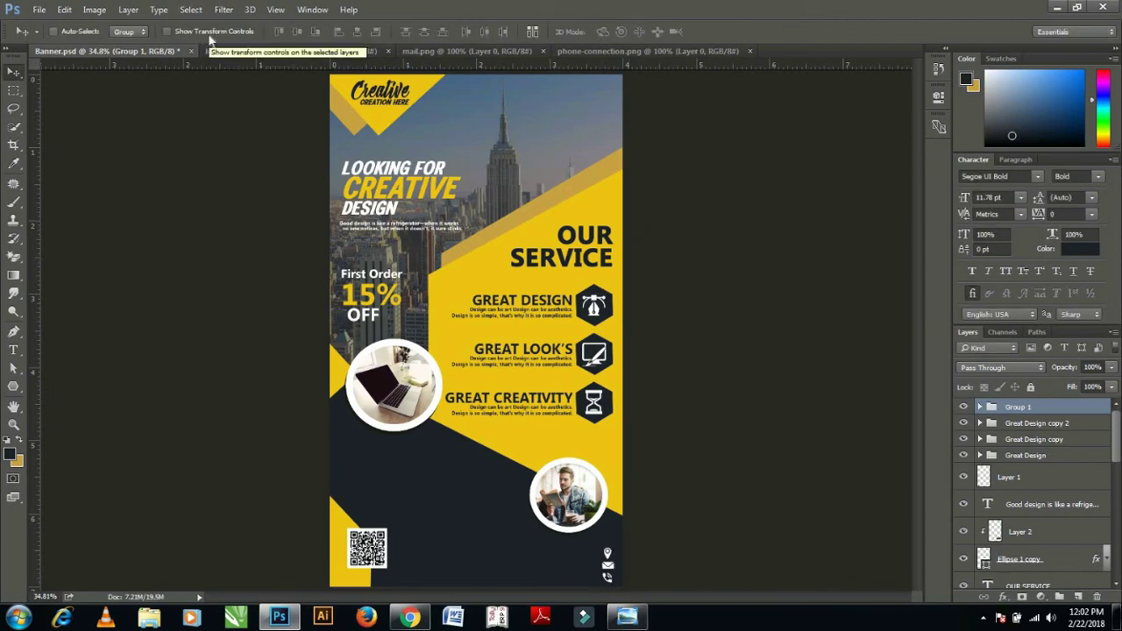
# - Type the city, e-mail and phone contact lines in white text
pyautogui.click(14, 350)
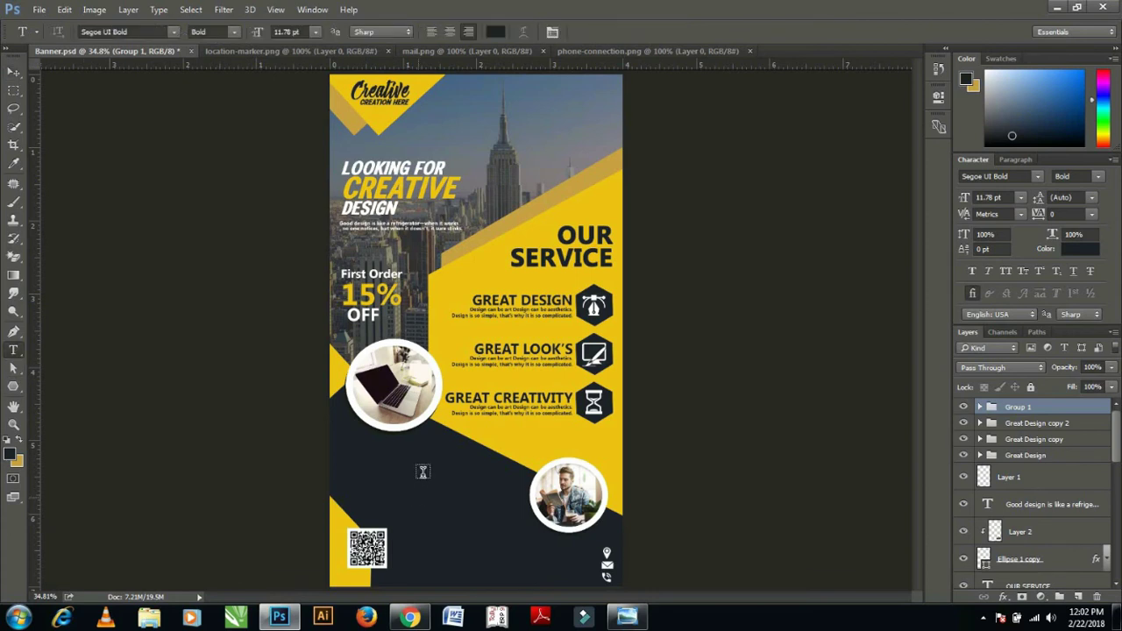
pyautogui.click(420, 472)
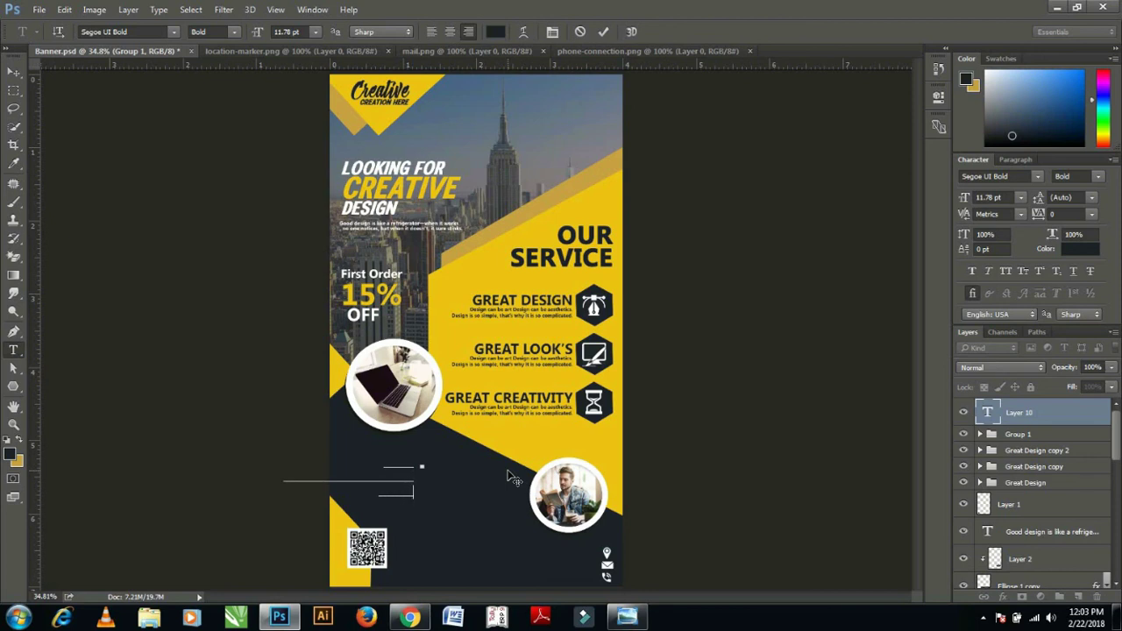
pyautogui.click(14, 72)
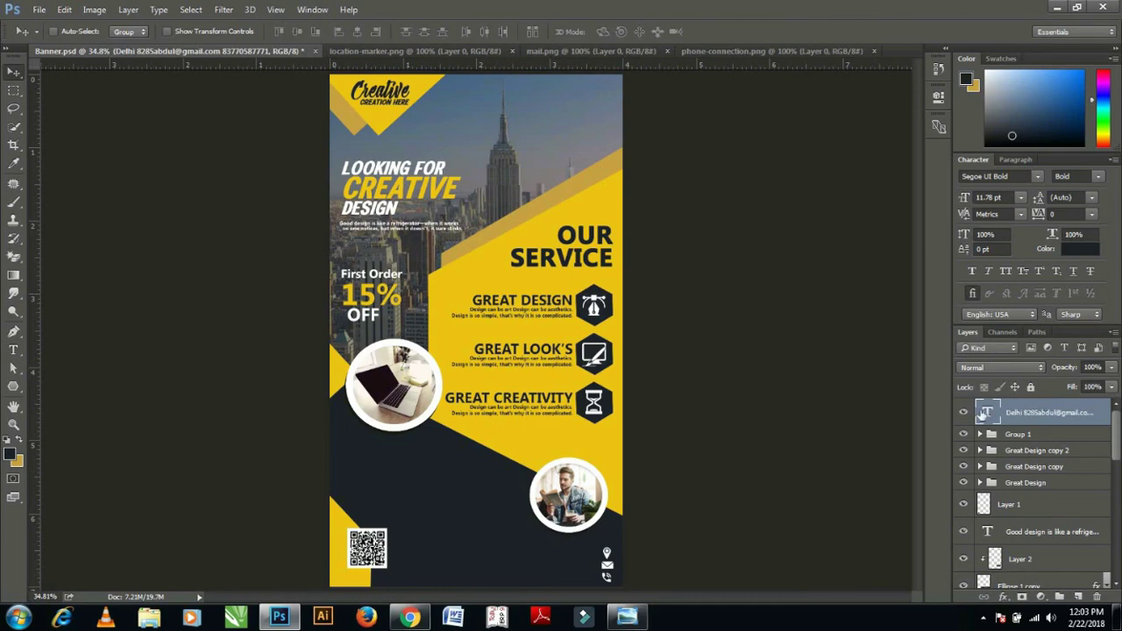
pyautogui.press('t')
pyautogui.click(1080, 249)
pyautogui.click(749, 97)
pyautogui.click(1064, 100)
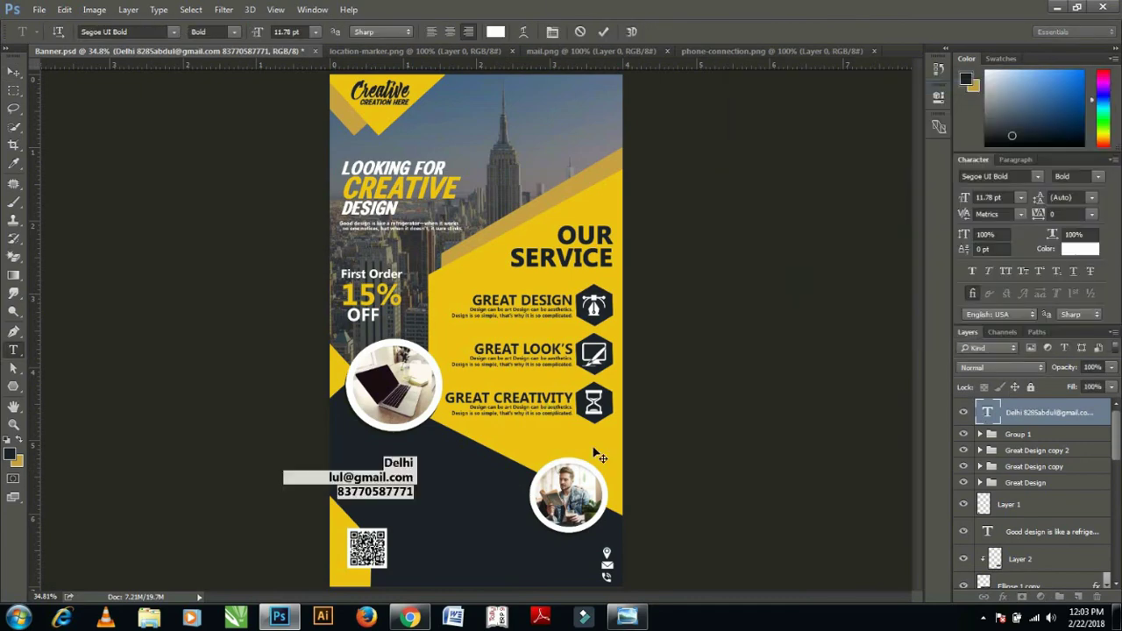
pyautogui.click(13, 72)
pyautogui.moveTo(407, 510); pyautogui.dragTo(499, 495)
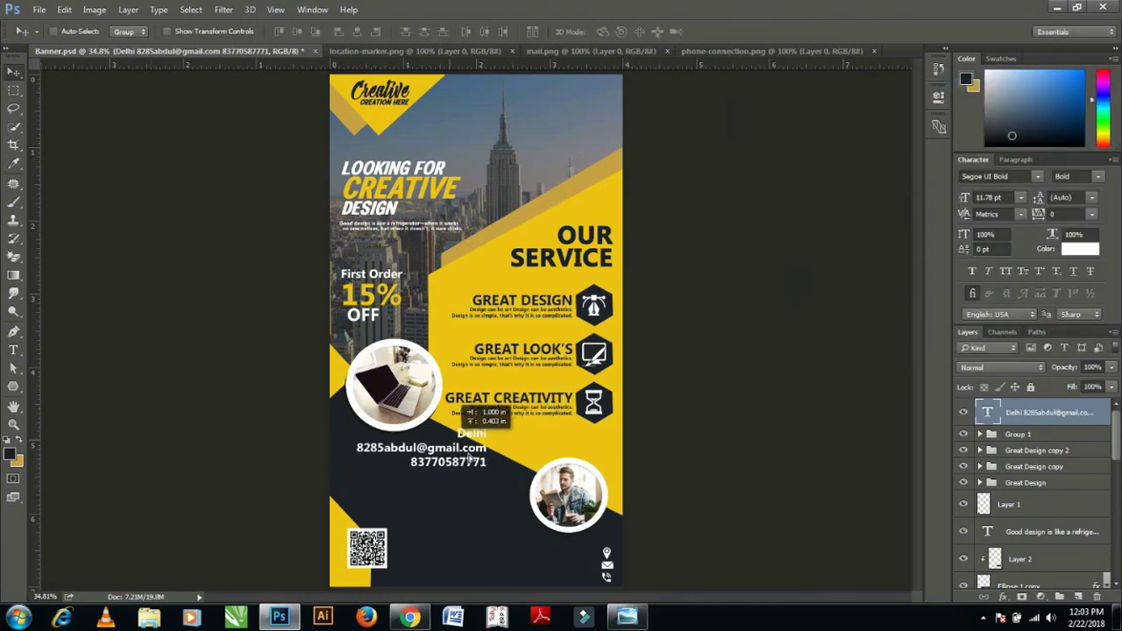
# - Reduce the contact text to 7.78 pt and place it beside the bottom-right icons
pyautogui.doubleClick(986, 412)
pyautogui.moveTo(964, 197); pyautogui.dragTo(929, 198)
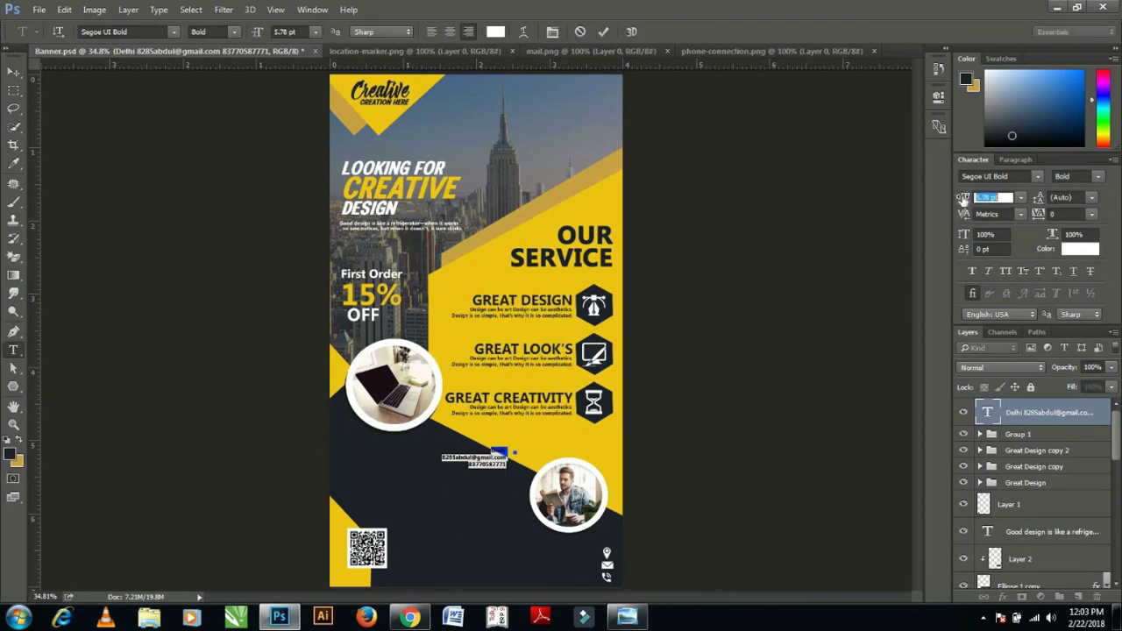
pyautogui.click(13, 72)
pyautogui.moveTo(462, 460)
pyautogui.mouseDown()
pyautogui.moveTo(503, 517)
pyautogui.moveTo(569, 539)
pyautogui.moveTo(554, 560)
pyautogui.mouseUp()
pyautogui.press('Down')
pyautogui.press('Down')
pyautogui.press('Down')
pyautogui.press('Down')
pyautogui.press('Down')
pyautogui.press('Down')
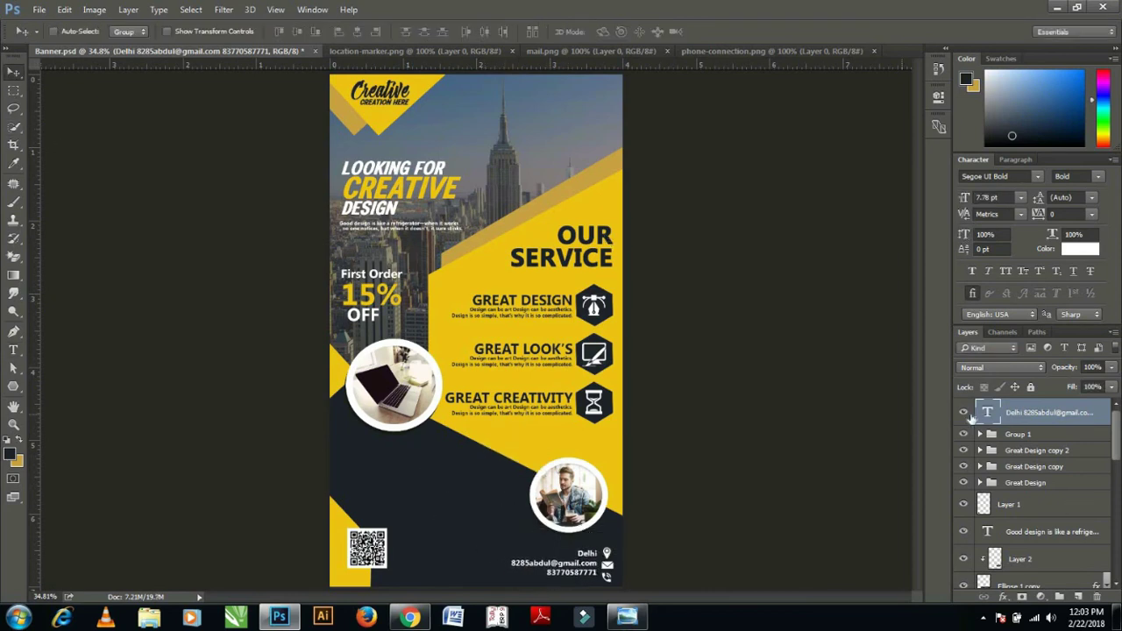
# - Tighten the contact text leading to 11.01 pt
pyautogui.doubleClick(987, 412)
pyautogui.moveTo(1039, 198); pyautogui.dragTo(1027, 195)
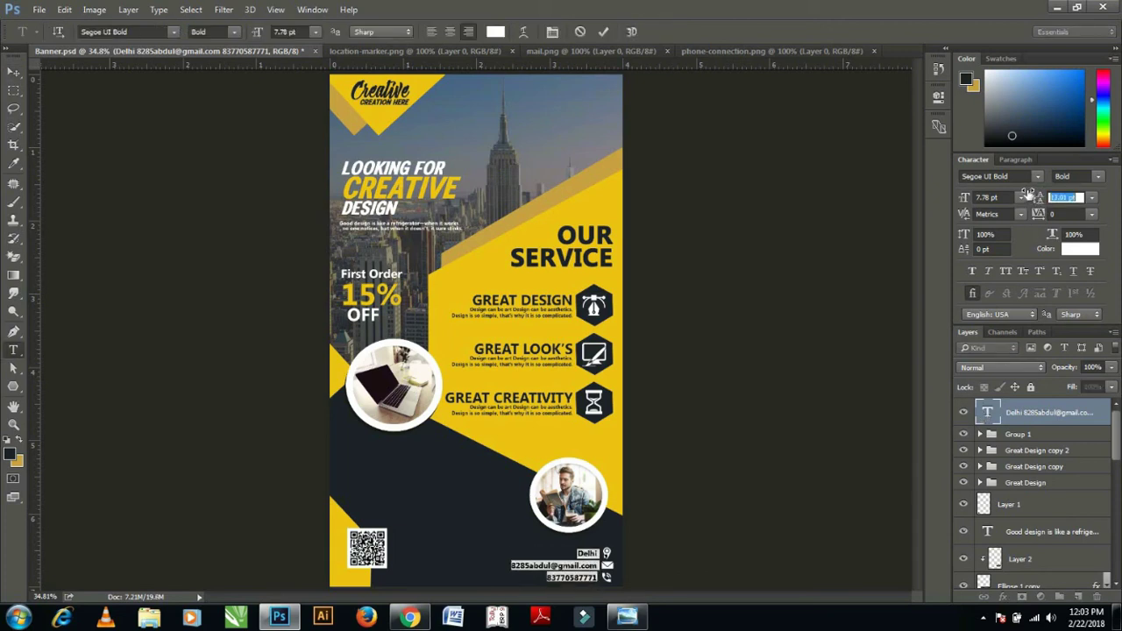
pyautogui.hotkey('ctrl', 'Return')
pyautogui.press('v')
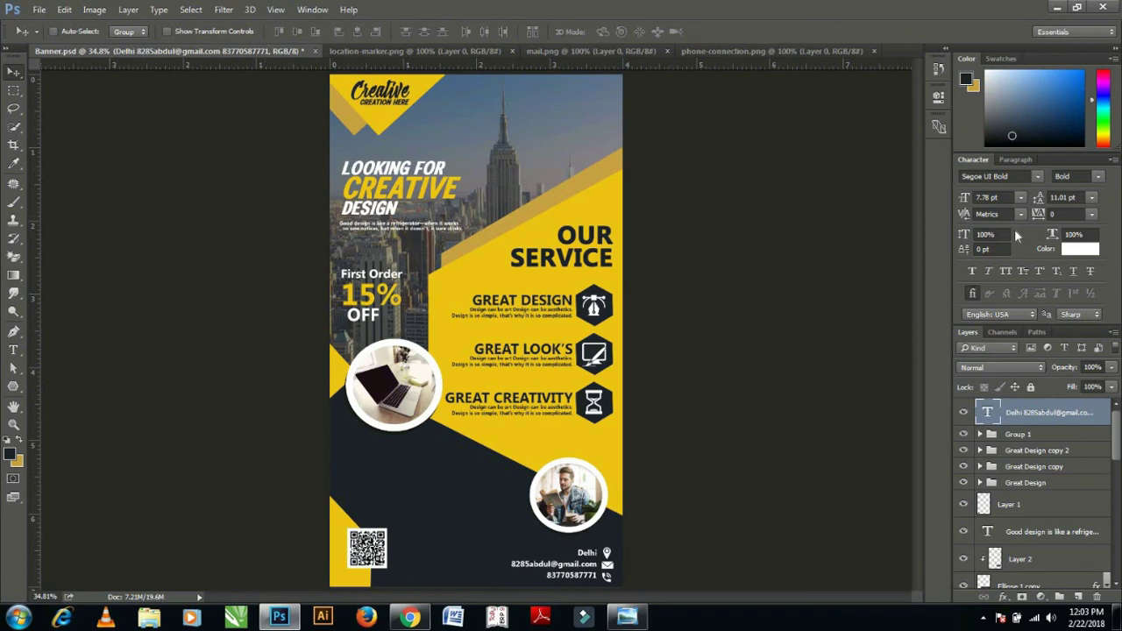
pyautogui.keyDown('ctrl'); pyautogui.click(1017, 433); pyautogui.keyUp('ctrl')
# - Enlarge the contact text and icons to about 113% and nudge them right
pyautogui.hotkey('ctrl', 't')
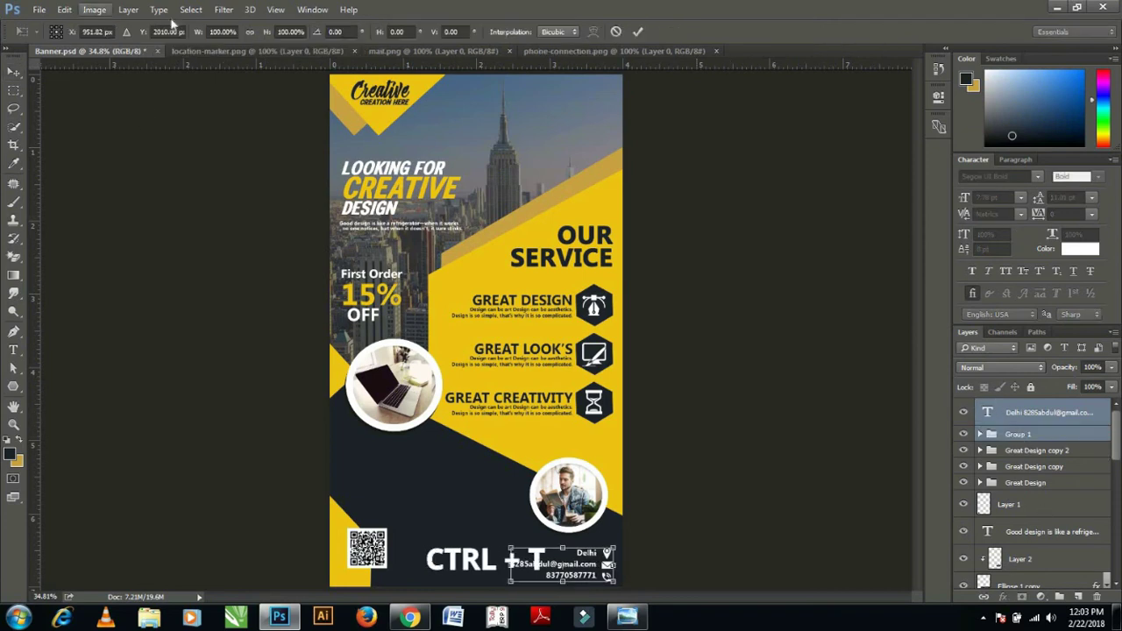
pyautogui.moveTo(198, 32); pyautogui.dragTo(202, 33)
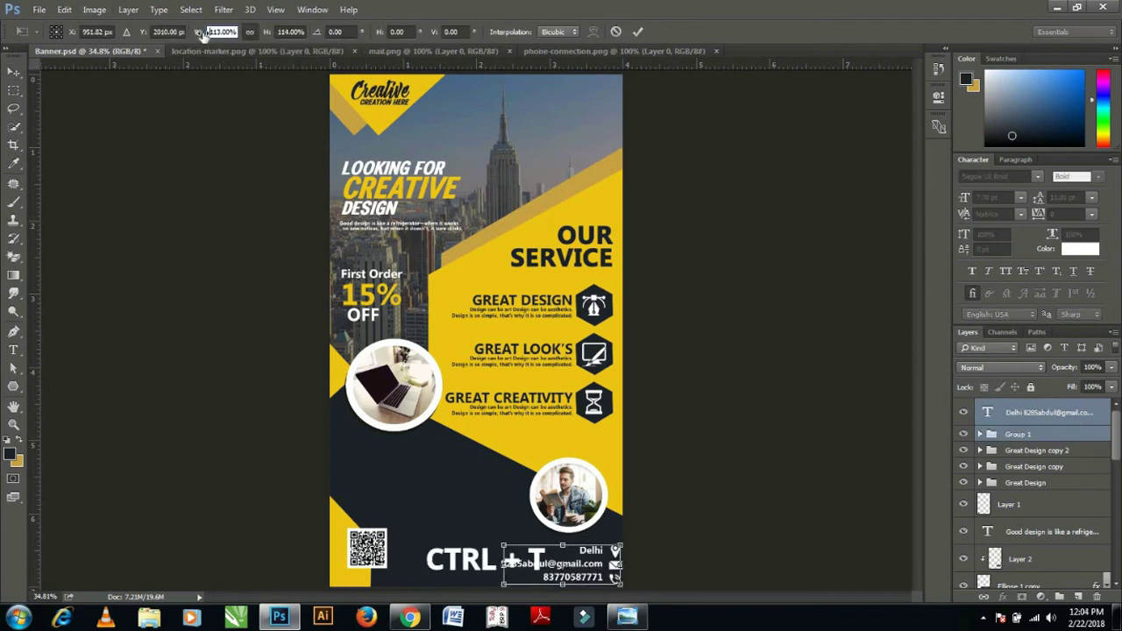
pyautogui.press('Return')
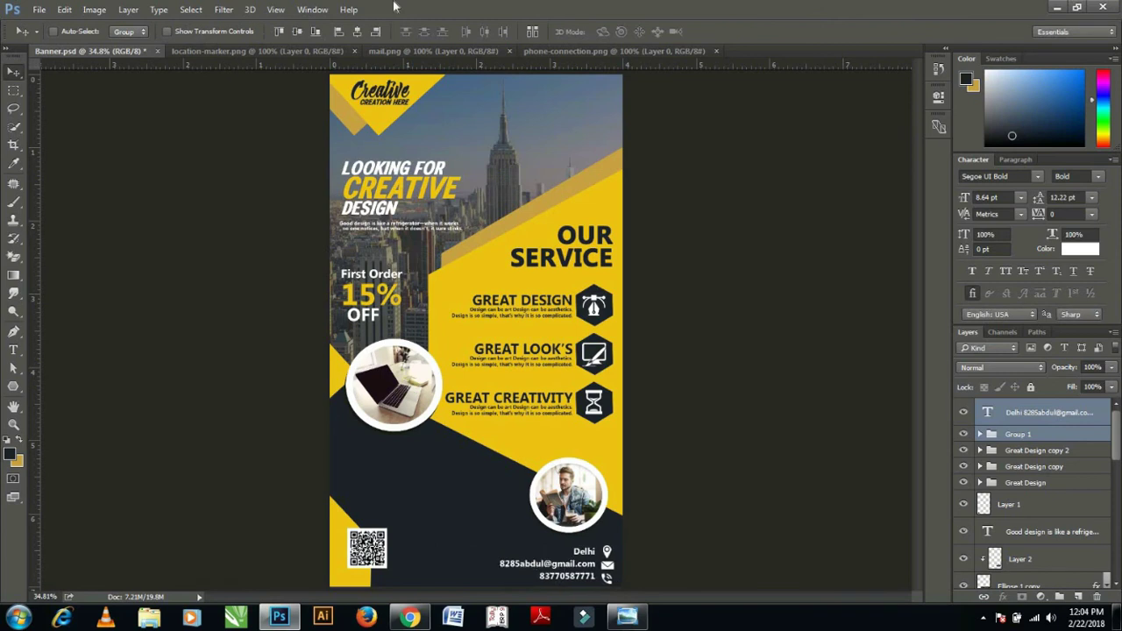
pyautogui.hotkey('shift', 'Right')
# - Lower Group 1's fill and drag the stamped banner copy onto the roll-up mockup
pyautogui.click(1020, 434)
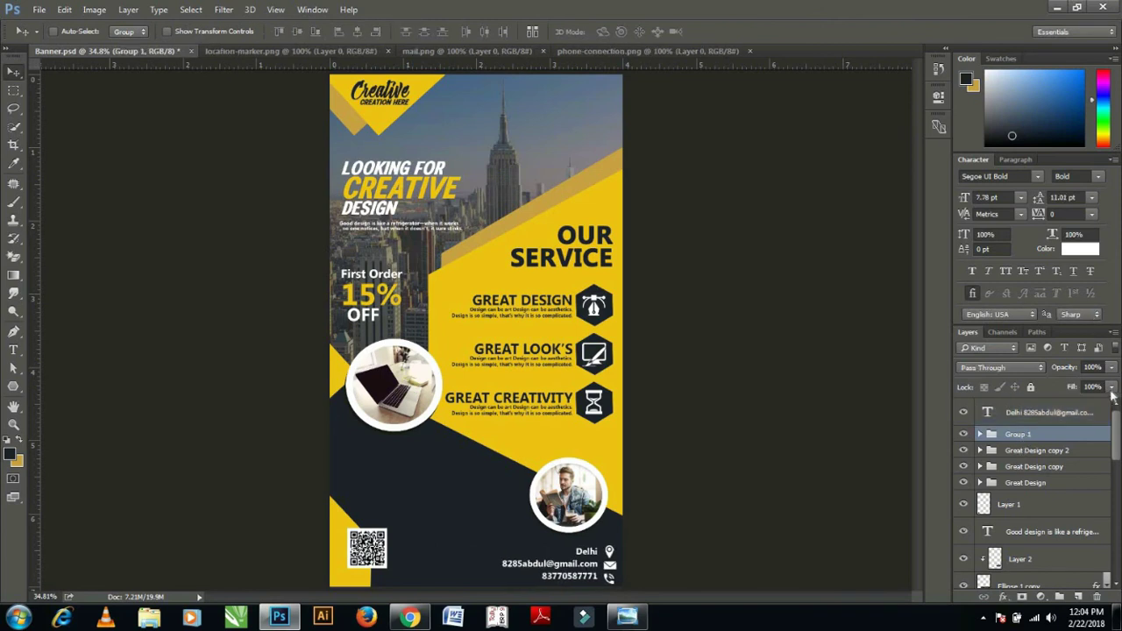
pyautogui.moveTo(1111, 387)
pyautogui.mouseDown()
pyautogui.moveTo(1085, 410)
pyautogui.moveTo(1101, 401)
pyautogui.mouseUp()
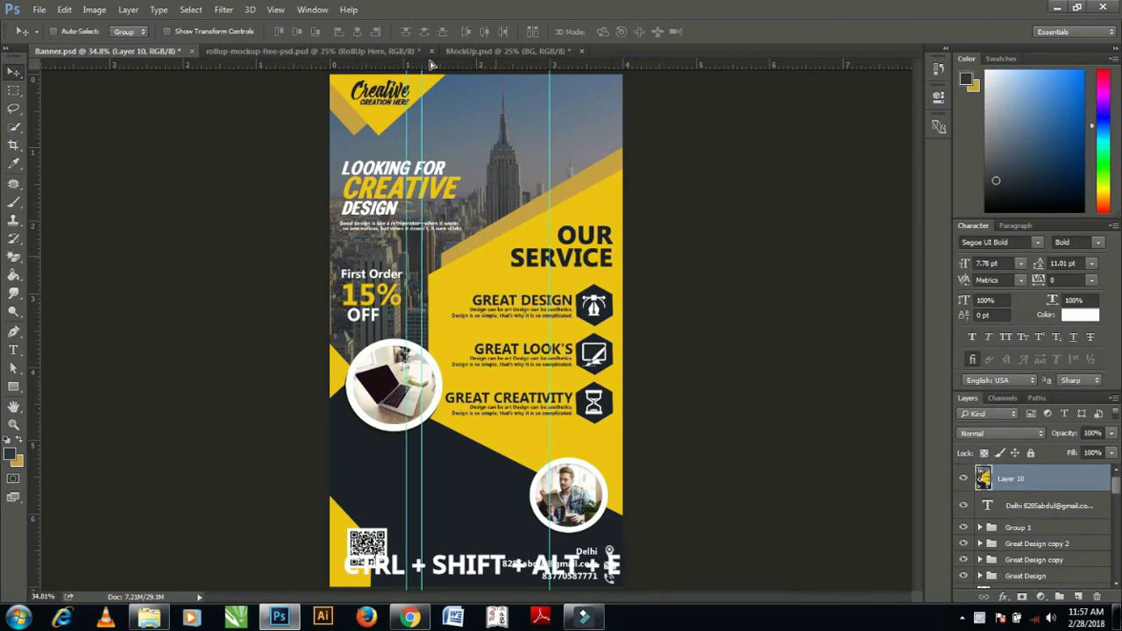
pyautogui.moveTo(431, 66)
pyautogui.mouseDown()
pyautogui.moveTo(412, 55)
pyautogui.moveTo(432, 364)
pyautogui.moveTo(506, 335)
pyautogui.mouseUp()
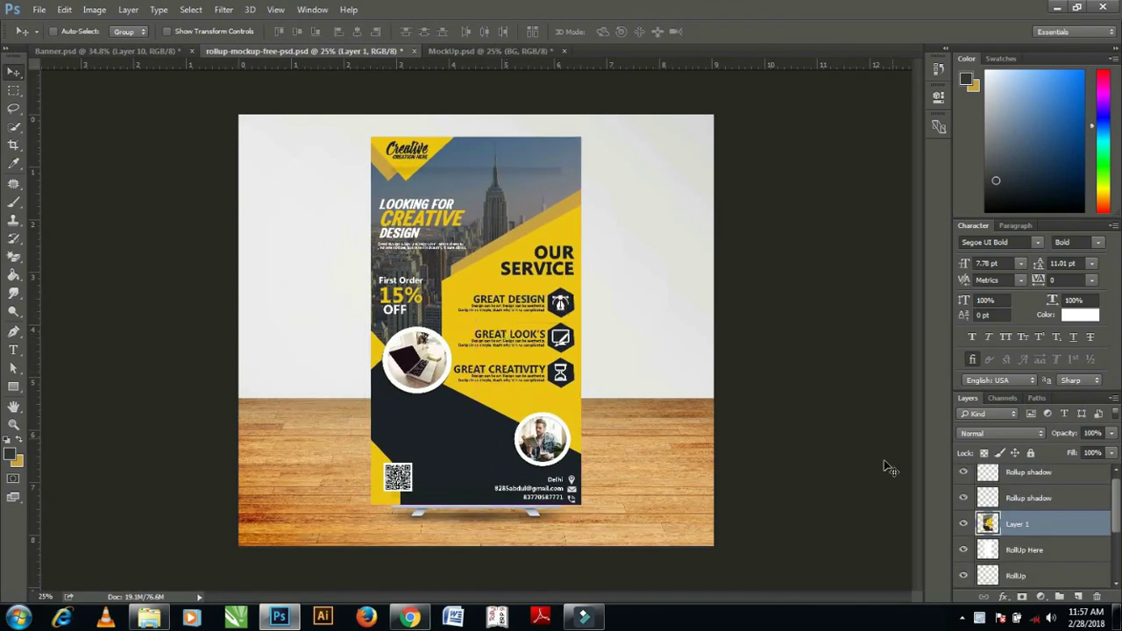
# - Clip the flyer layer to the roll-up banner and scale it proportionally to about 84%
pyautogui.rightClick(1054, 524)
pyautogui.click(877, 234)
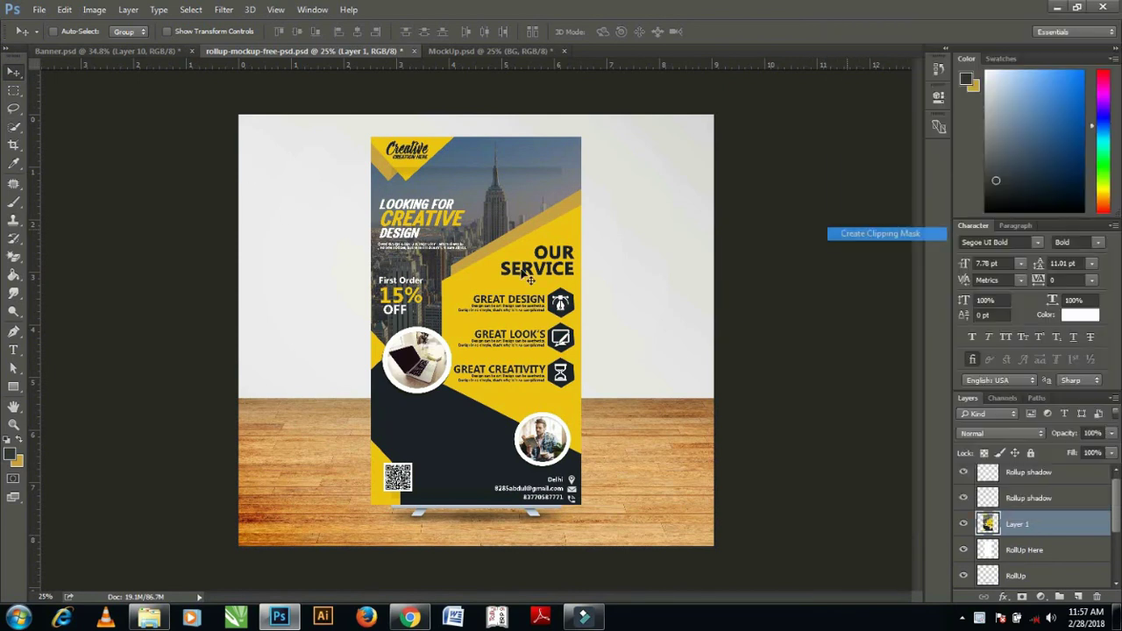
pyautogui.hotkey('ctrl', 't')
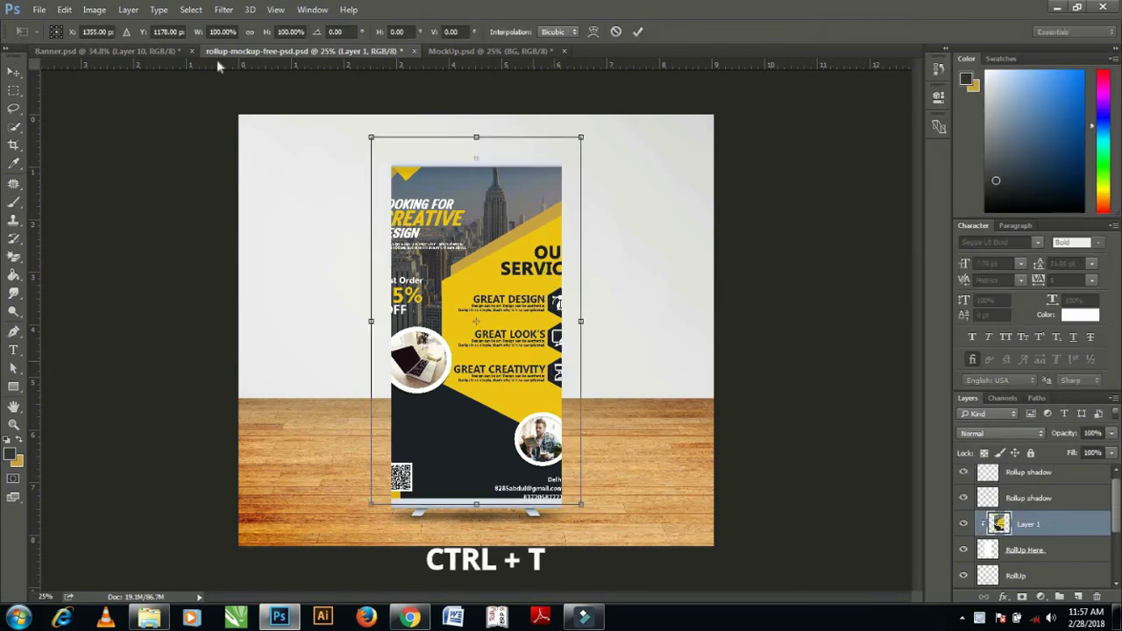
pyautogui.click(250, 33)
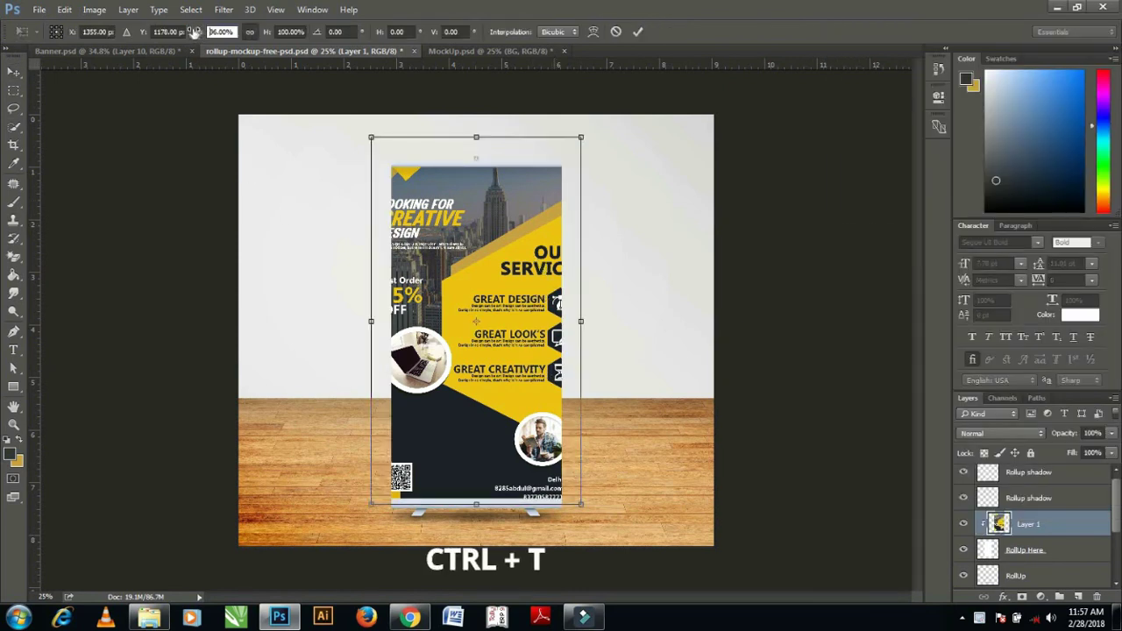
pyautogui.moveTo(198, 33); pyautogui.dragTo(187, 28)
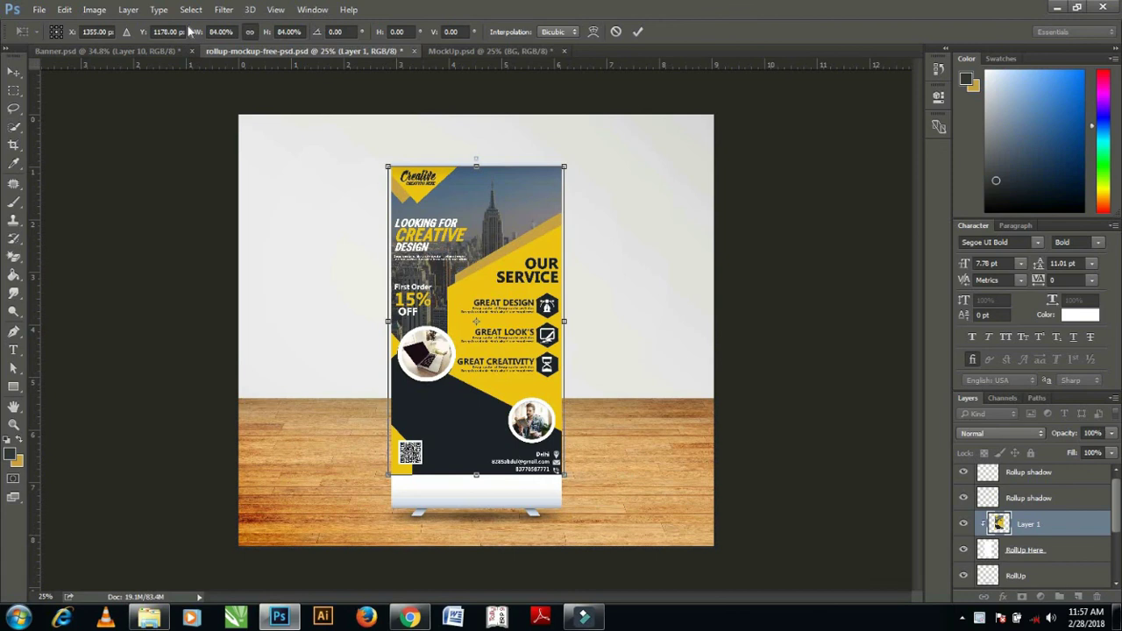
pyautogui.press('Return')
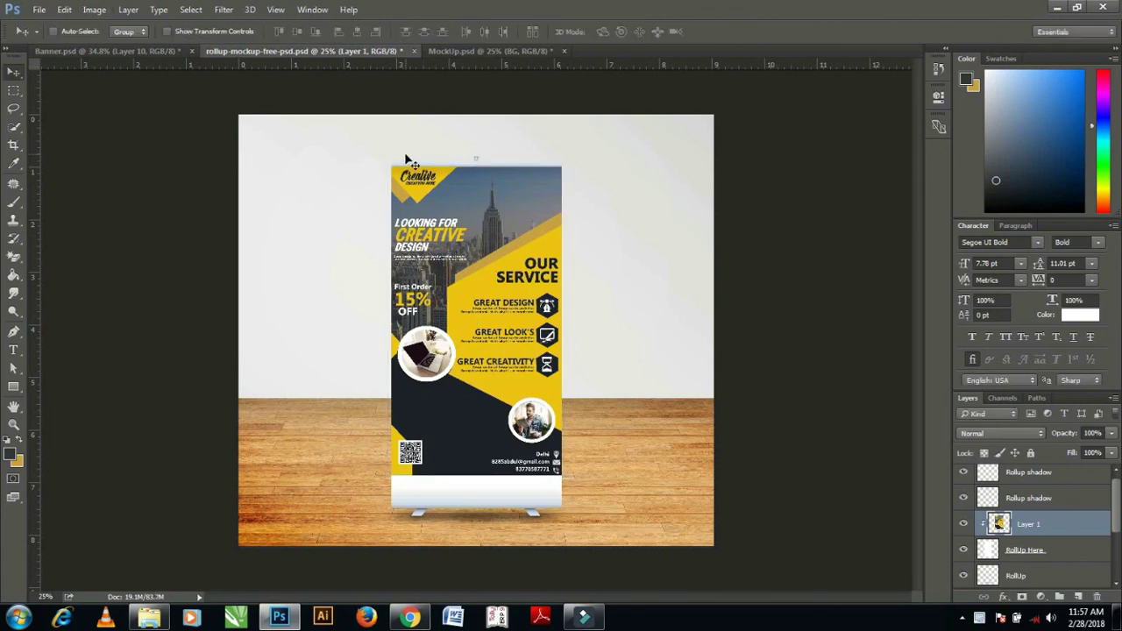
# - Nudge the flyer into position and stretch its bottom down to the stand's base
pyautogui.press('Down')
pyautogui.press('Down')
pyautogui.press('Down')
pyautogui.press('Left')
pyautogui.press('Left')
pyautogui.press('Left')
pyautogui.press('Down')
pyautogui.press('Down')
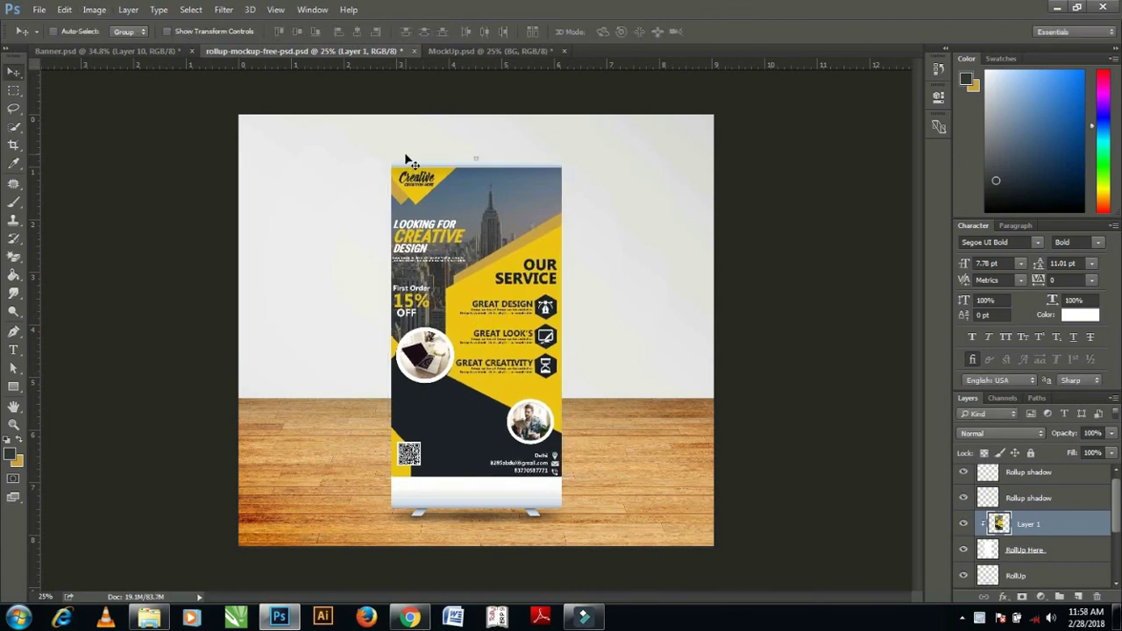
pyautogui.press('Up')
pyautogui.press('Right')
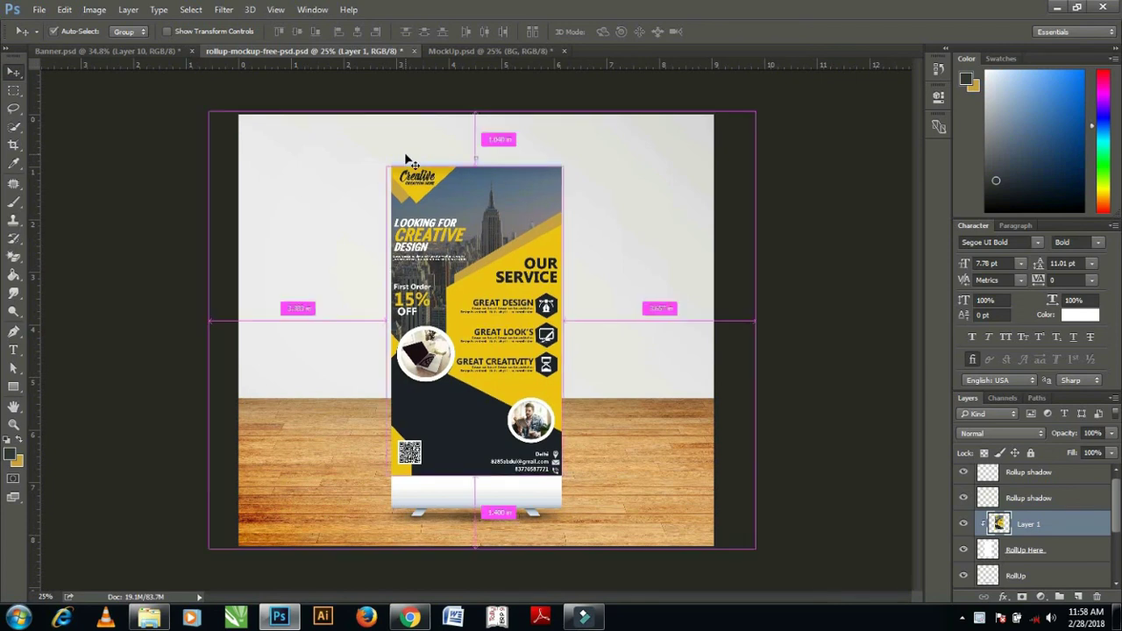
pyautogui.hotkey('ctrl', 't')
pyautogui.moveTo(486, 480); pyautogui.dragTo(479, 501)
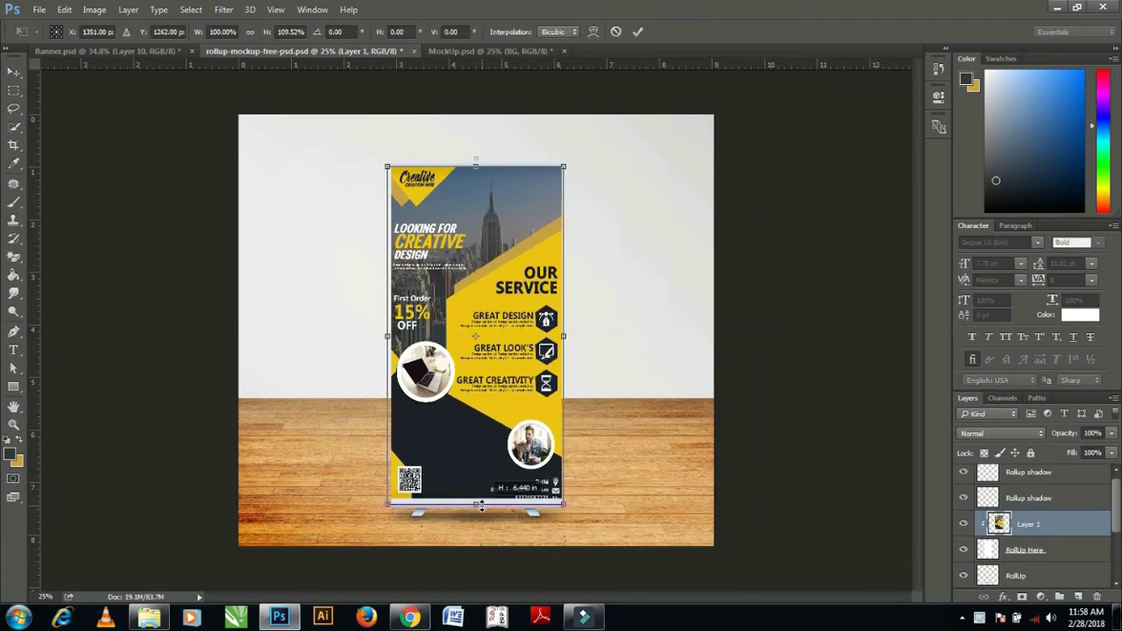
pyautogui.press('Return')
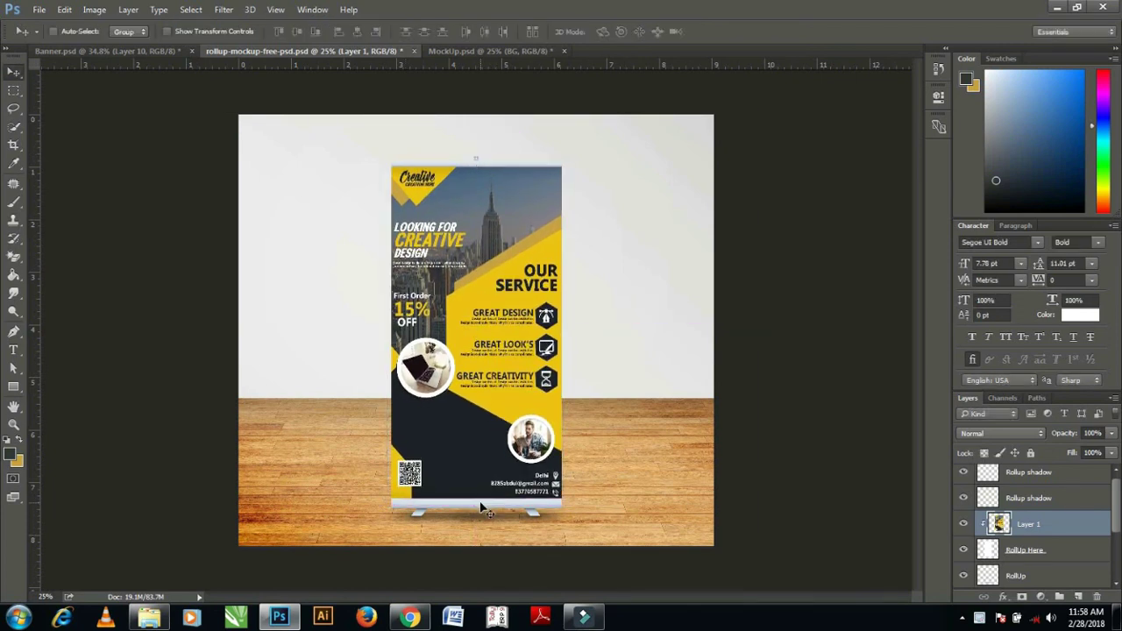
pyautogui.click(1030, 488)
# - Group the RollUp and Shadow layers, duplicate the group and move the copy right
pyautogui.scroll(-3, 1034, 495)
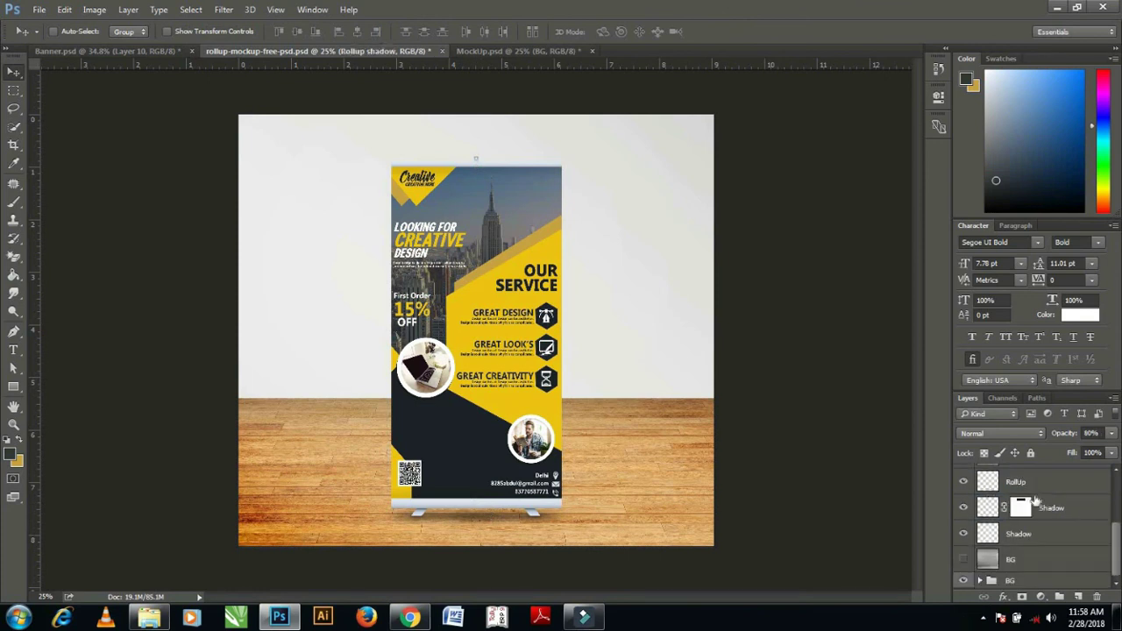
pyautogui.keyDown('shift'); pyautogui.click(1028, 539); pyautogui.keyUp('shift')
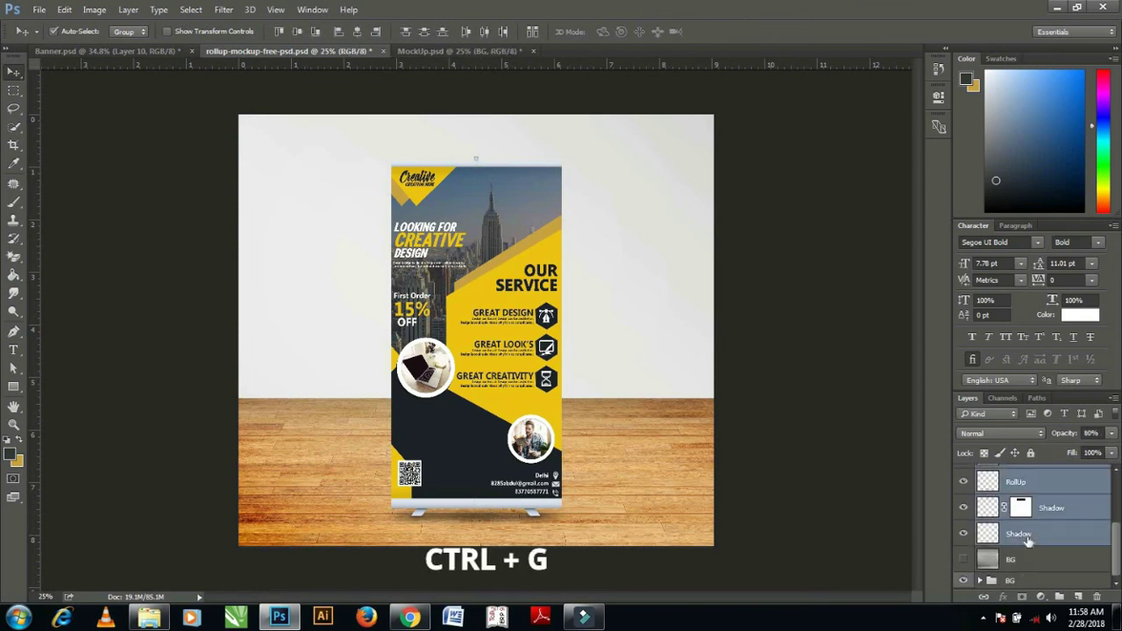
pyautogui.hotkey('ctrl', 'g')
pyautogui.hotkey('ctrl', 'j')
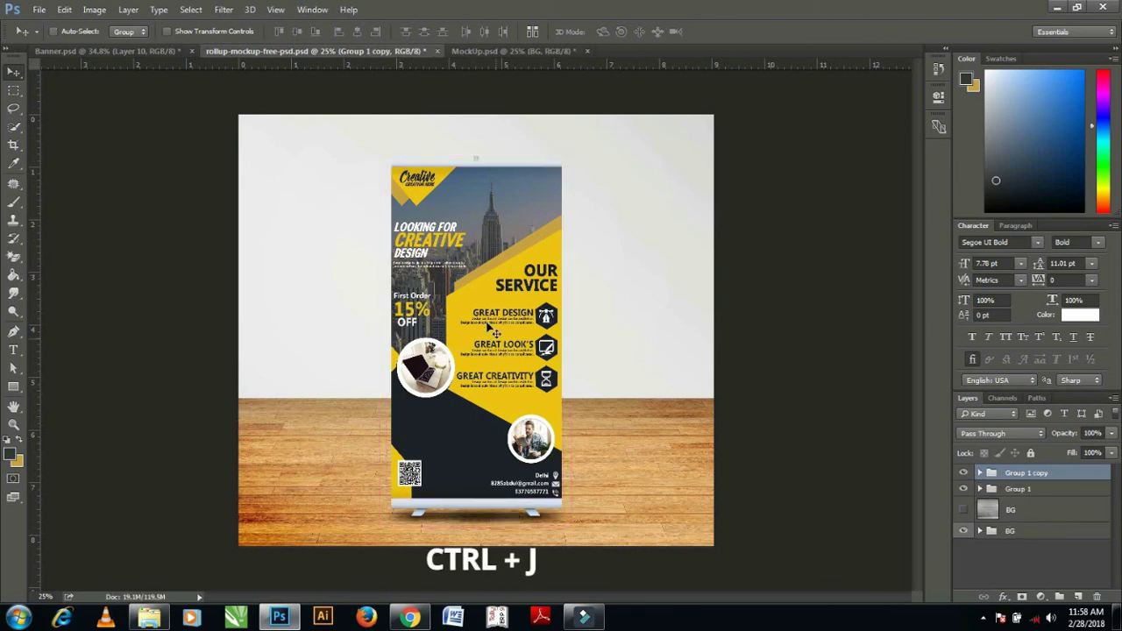
pyautogui.moveTo(586, 369); pyautogui.dragTo(710, 389)
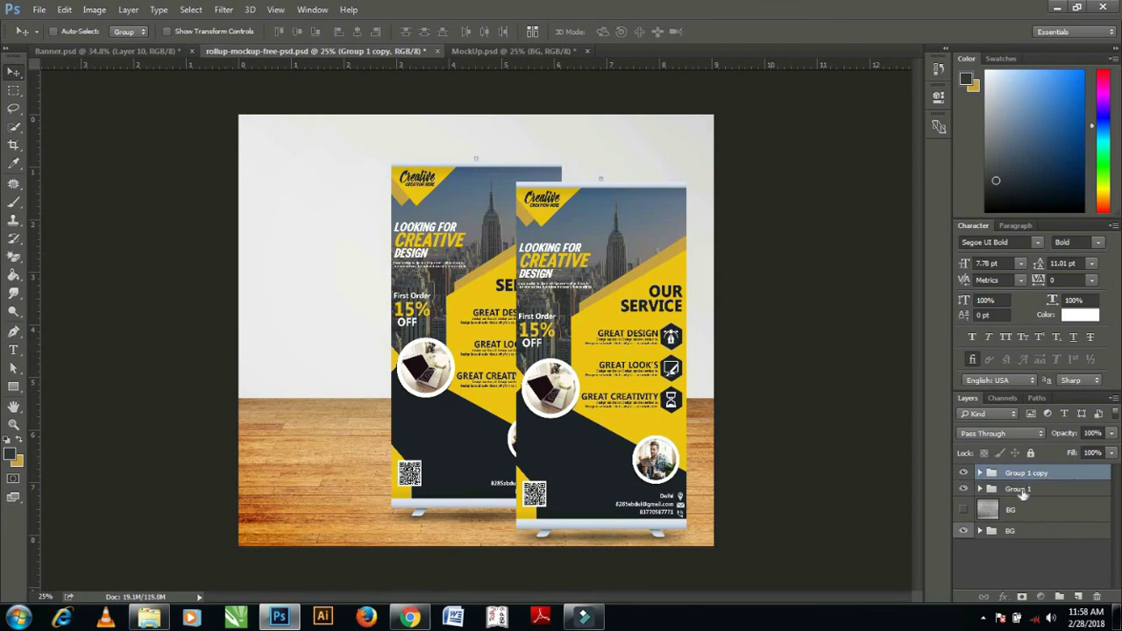
# - Move the duplicate stand group just above the background and delete the hidden BG layer
pyautogui.moveTo(1020, 472); pyautogui.dragTo(1031, 488)
pyautogui.hotkey('ctrl', 'z')
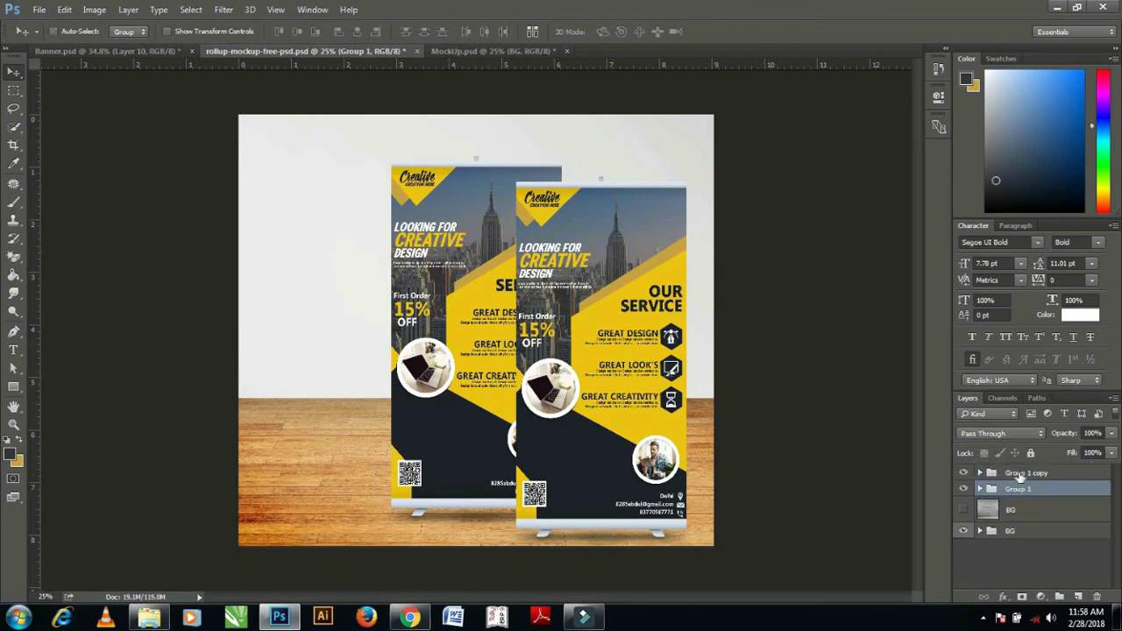
pyautogui.click(1023, 473)
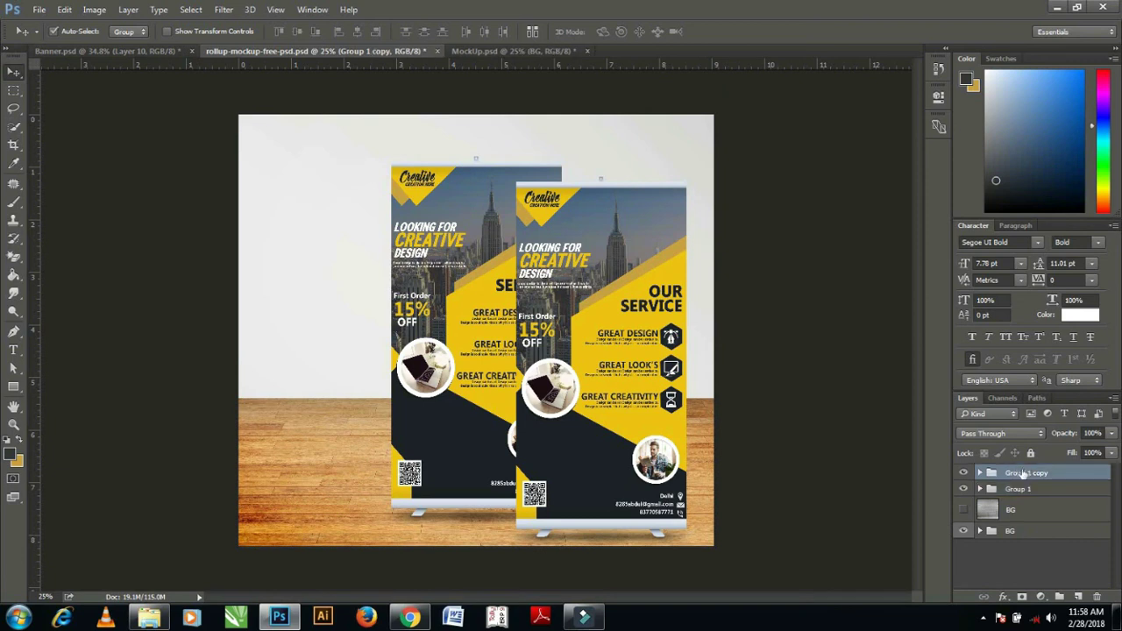
pyautogui.hotkey('ctrl', 'shift', '[')
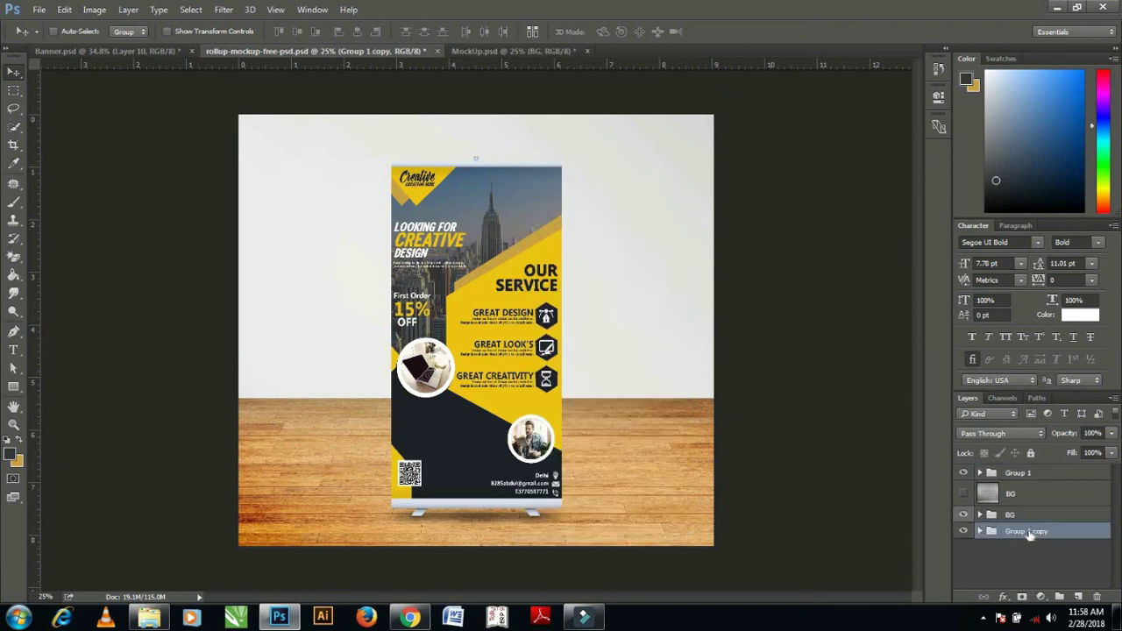
pyautogui.moveTo(1030, 533); pyautogui.dragTo(1034, 517)
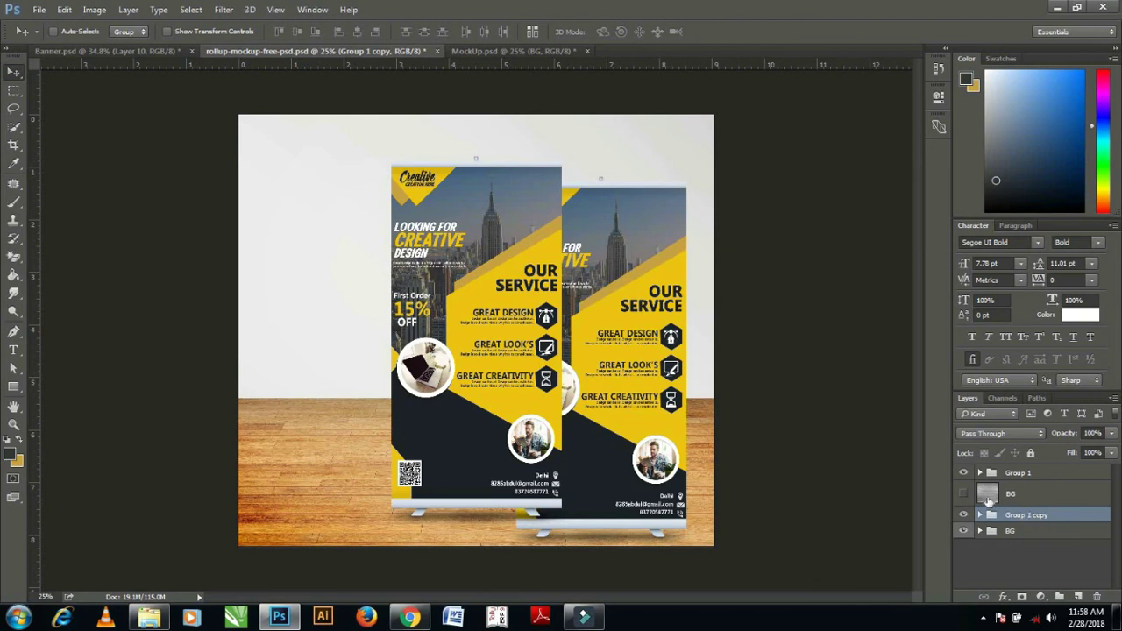
pyautogui.click(1020, 496)
pyautogui.press('Delete')
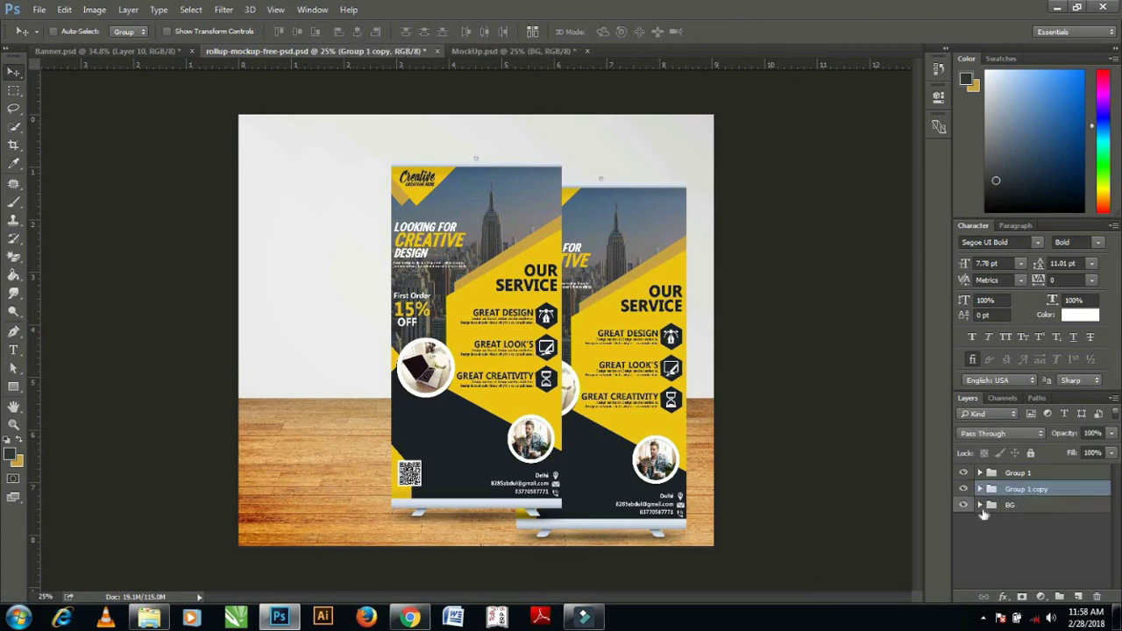
pyautogui.hotkey('ctrl', 't')
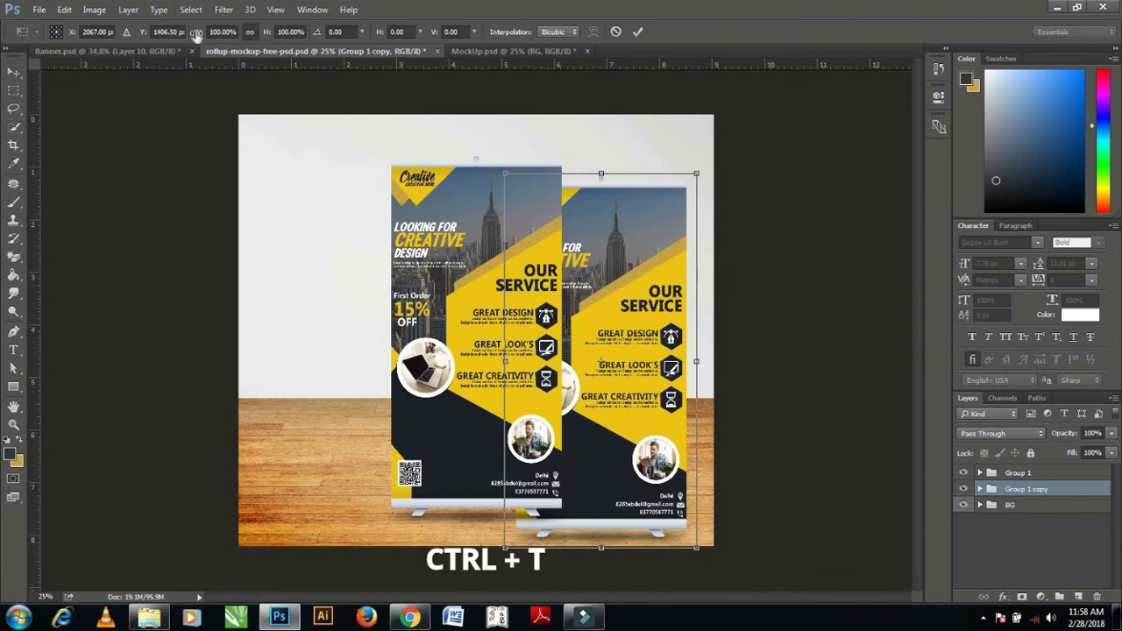
# - Shrink the rear stand to 77% and nudge it right and up
pyautogui.moveTo(184, 29); pyautogui.dragTo(178, 24)
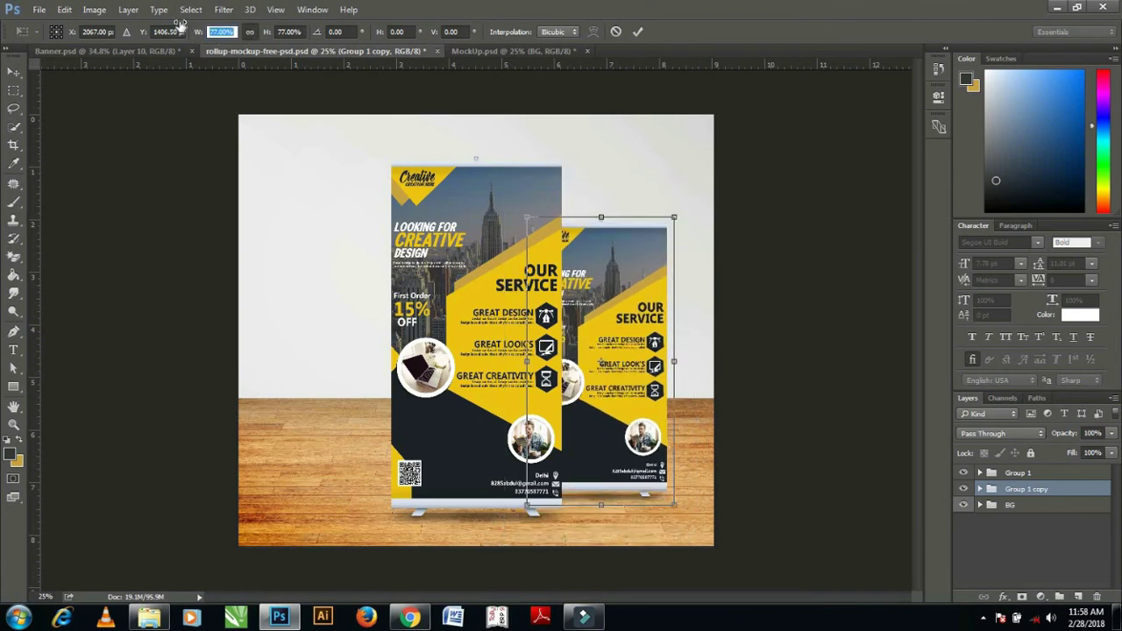
pyautogui.press('Return')
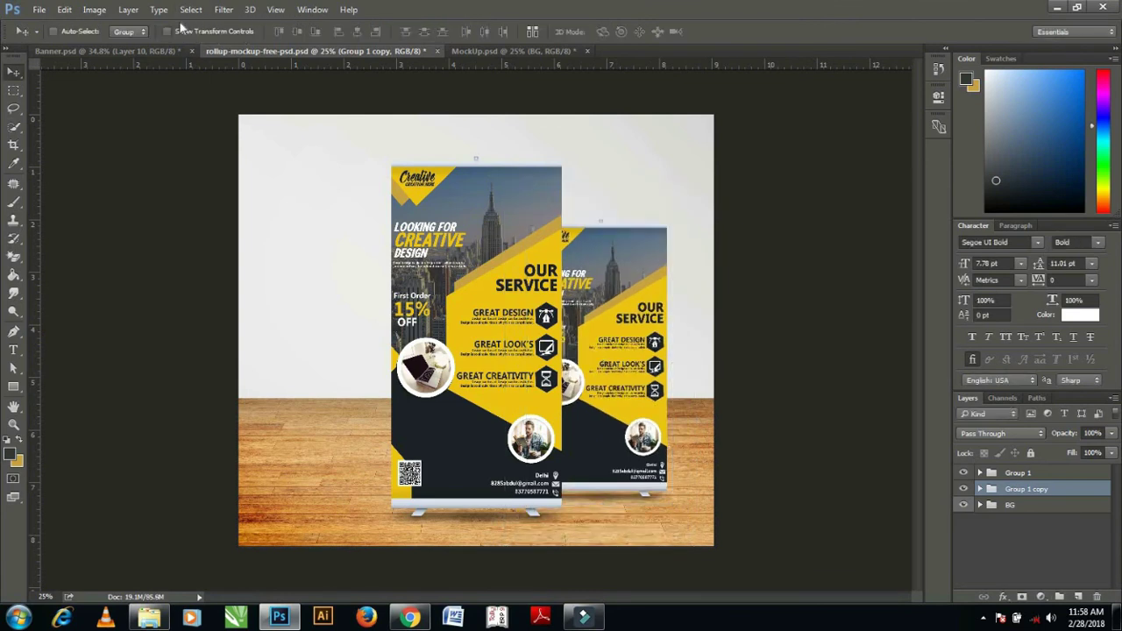
pyautogui.hotkey('shift', 'Right')
pyautogui.hotkey('shift', 'Right')
pyautogui.hotkey('shift', 'Right')
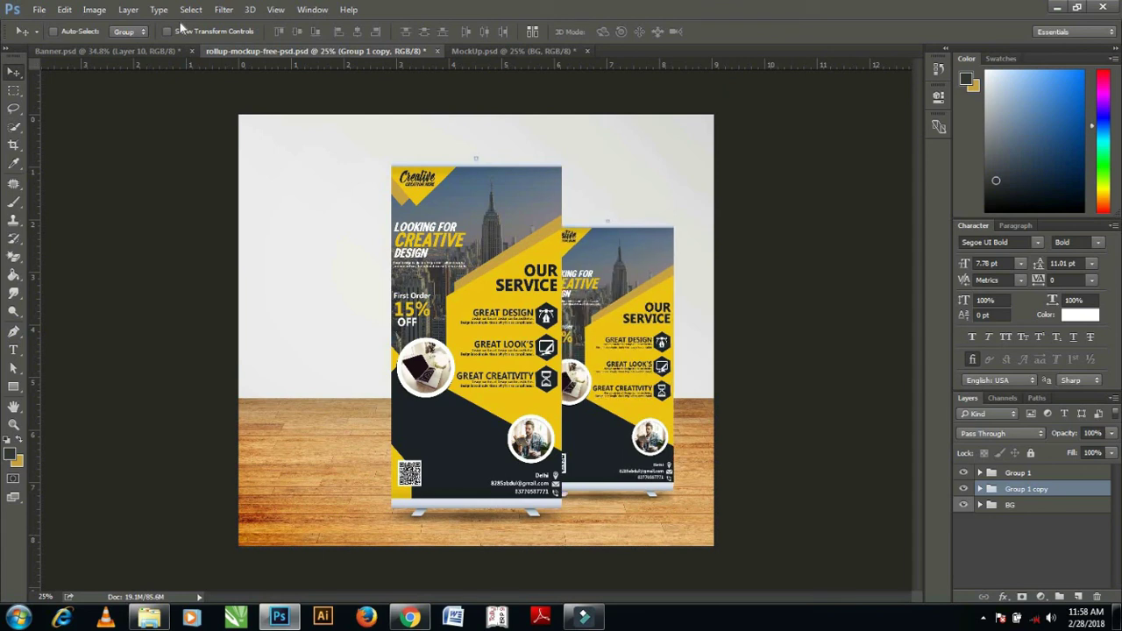
pyautogui.hotkey('shift', 'Up')
pyautogui.hotkey('shift', 'Right')
pyautogui.hotkey('shift', 'Right')
pyautogui.hotkey('shift', 'Right')
# - Duplicate the rear stand and place the third copy behind the front banner on the left
pyautogui.hotkey('ctrl', 'j')
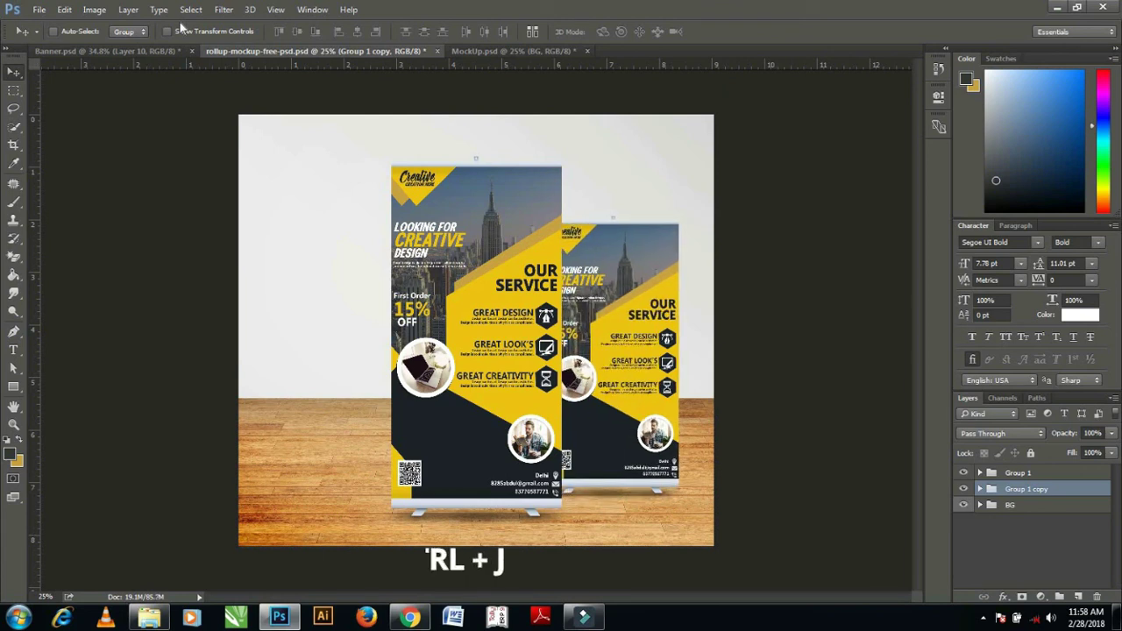
pyautogui.hotkey('ctrl', 'j')
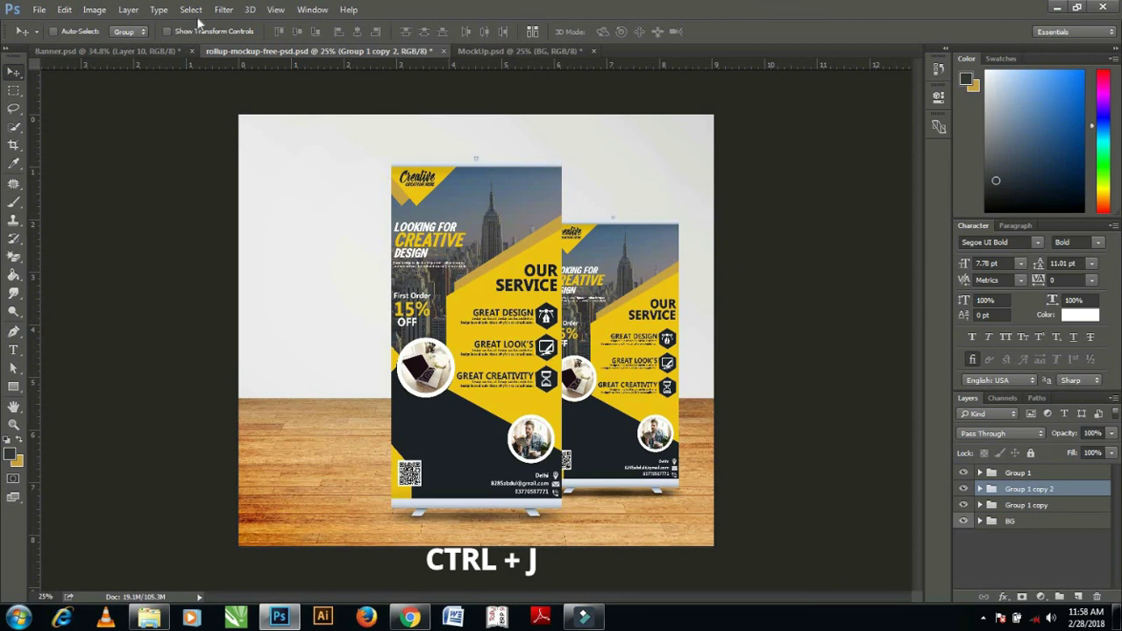
pyautogui.moveTo(574, 292)
pyautogui.mouseDown()
pyautogui.moveTo(334, 267)
pyautogui.moveTo(315, 285)
pyautogui.moveTo(363, 299)
pyautogui.mouseUp()
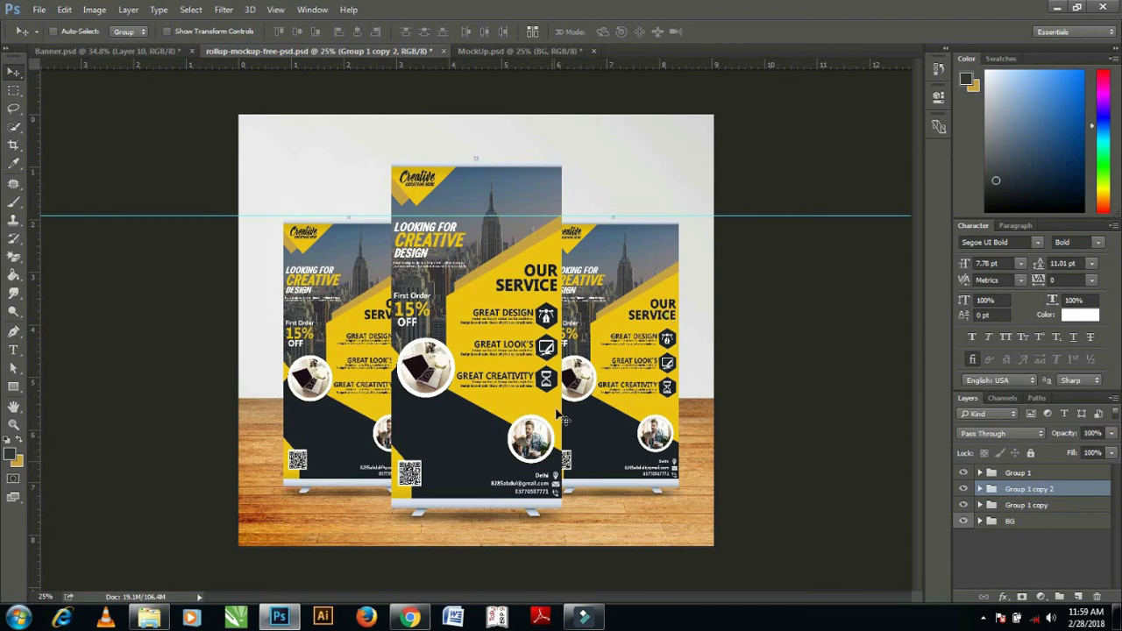
pyautogui.press('ctrl')
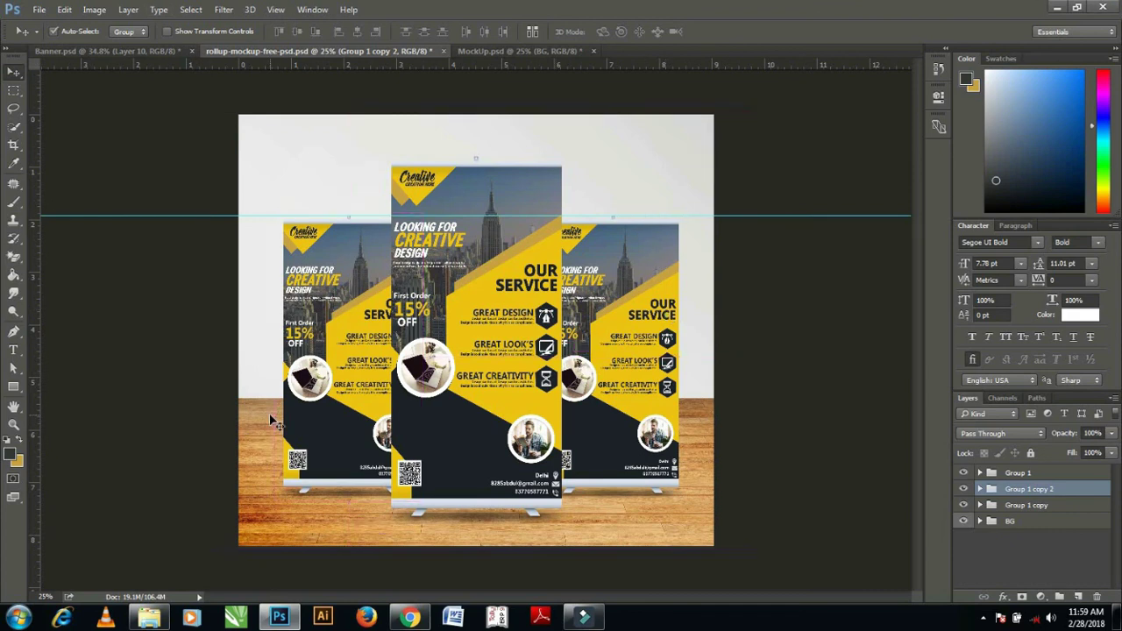